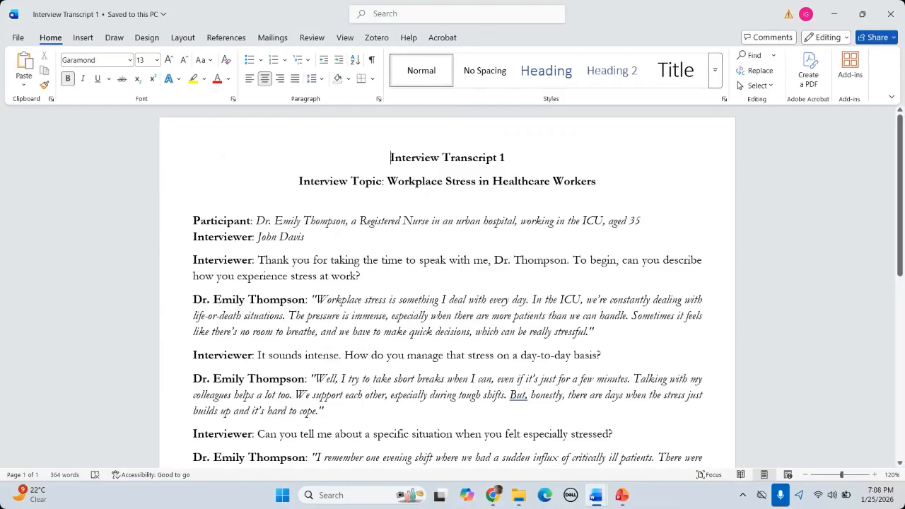
Step: Switch from the Word transcript to the Day 03 Thematic Analysis deck, advancing to slide 9
{"action": "mouse_move", "coordinate": [620, 495]}
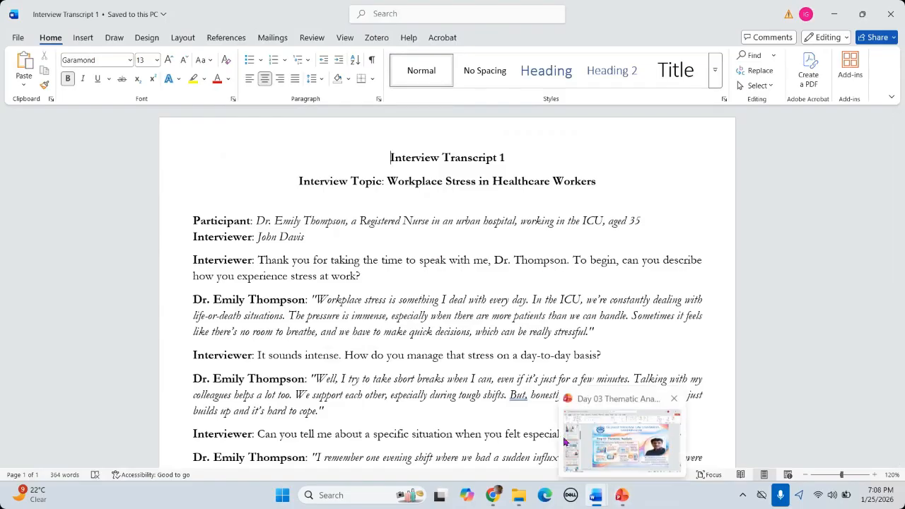
{"action": "left_click", "coordinate": [468, 355]}
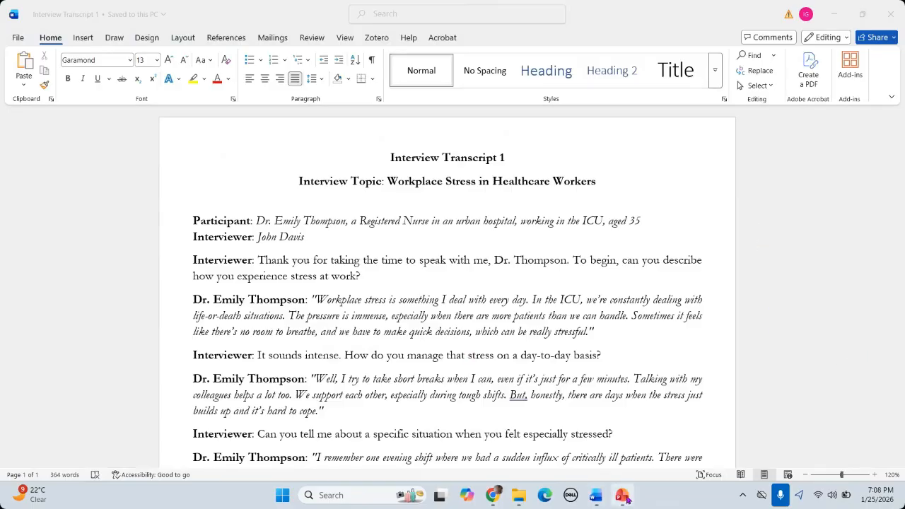
{"action": "mouse_move", "coordinate": [625, 499]}
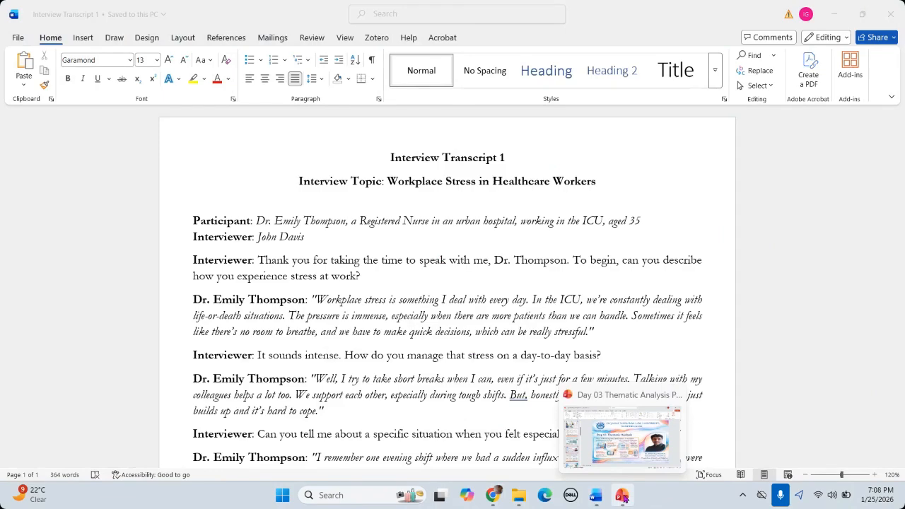
{"action": "left_click", "coordinate": [625, 499]}
{"action": "scroll", "coordinate": [695, 313], "scroll_direction": "down", "scroll_amount": 1}
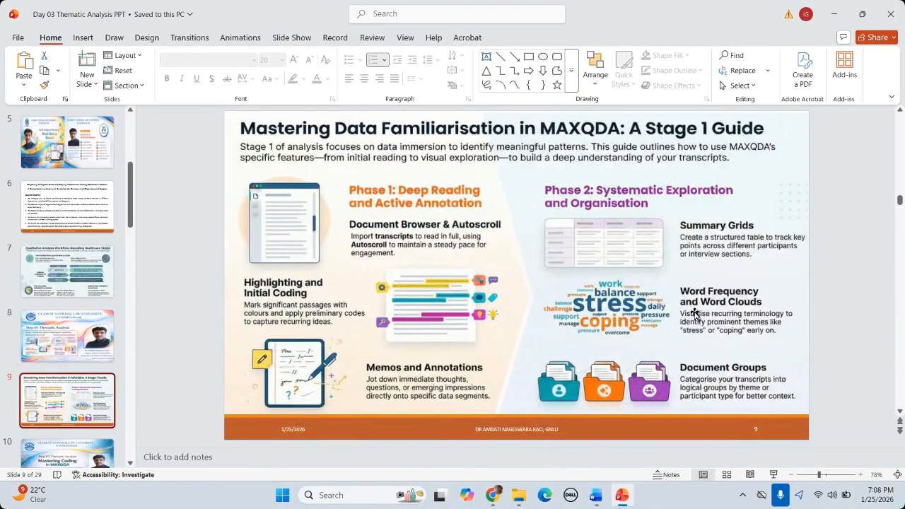
Step: Return from the PowerPoint deck to the Interview Transcript 1 window in Word
{"action": "left_click", "coordinate": [889, 353]}
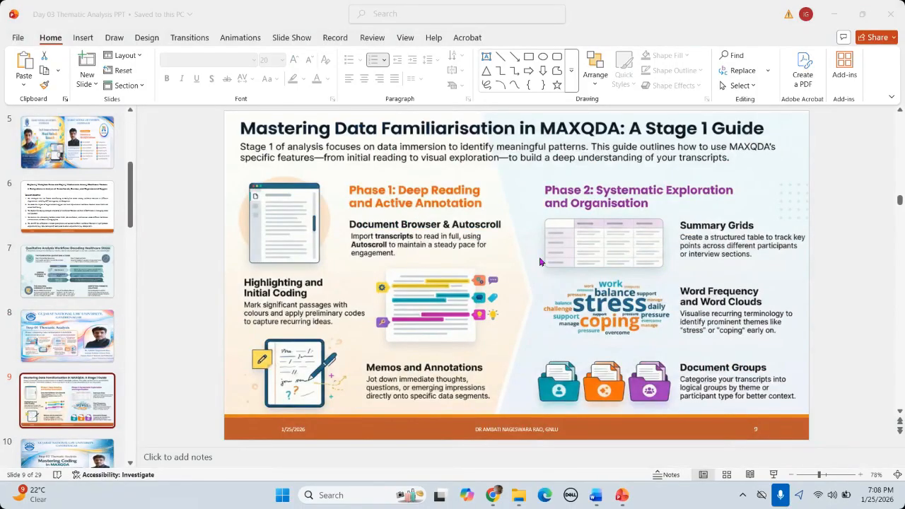
{"action": "mouse_move", "coordinate": [596, 495]}
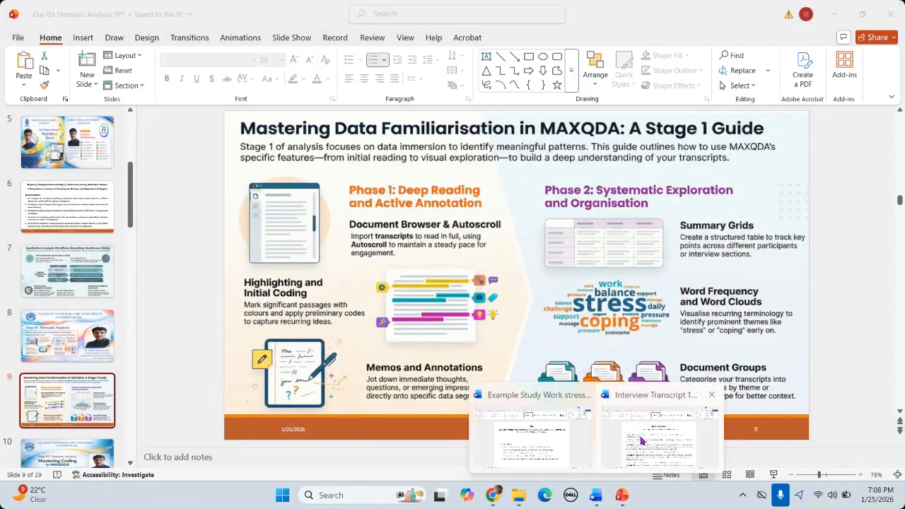
{"action": "left_click", "coordinate": [641, 440]}
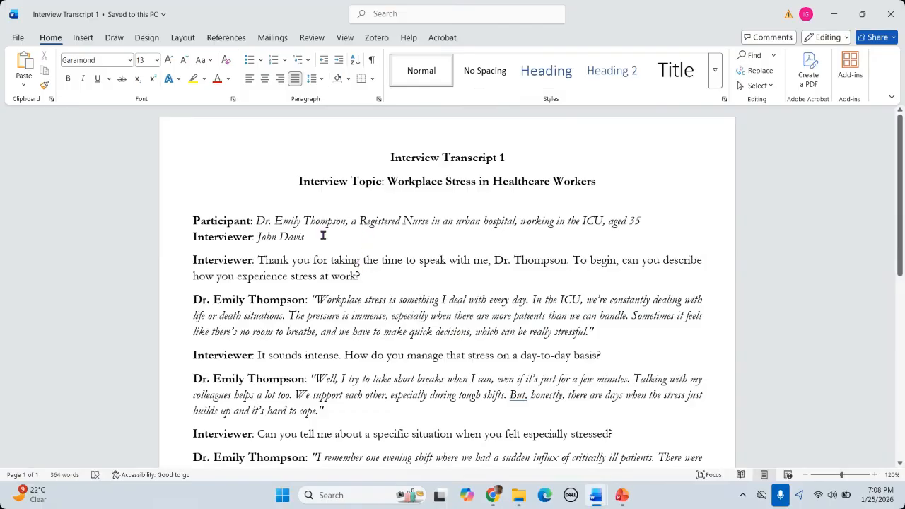
Step: Select and then deselect the transcript body to review the interview text
{"action": "left_click_drag", "start_coordinate": [191, 212], "coordinate": [258, 462]}
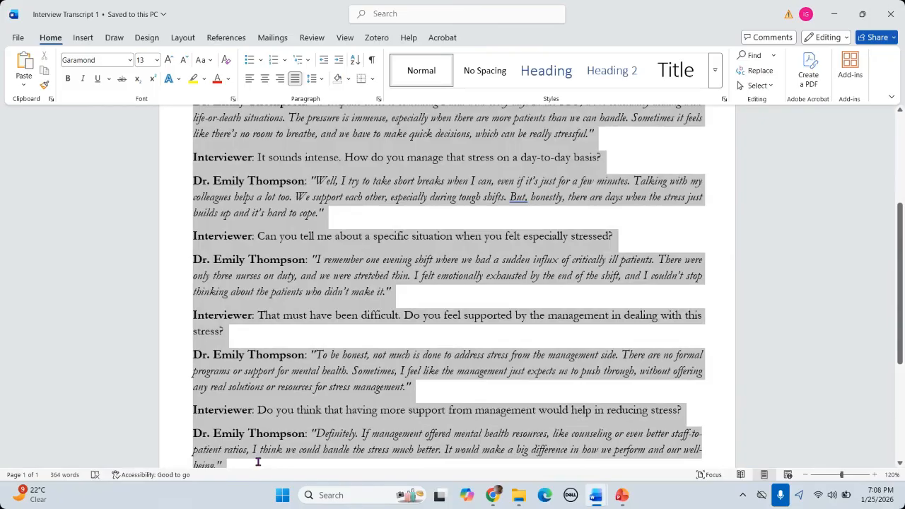
{"action": "left_click", "coordinate": [368, 289]}
{"action": "scroll", "coordinate": [373, 278], "scroll_direction": "up", "scroll_amount": 5}
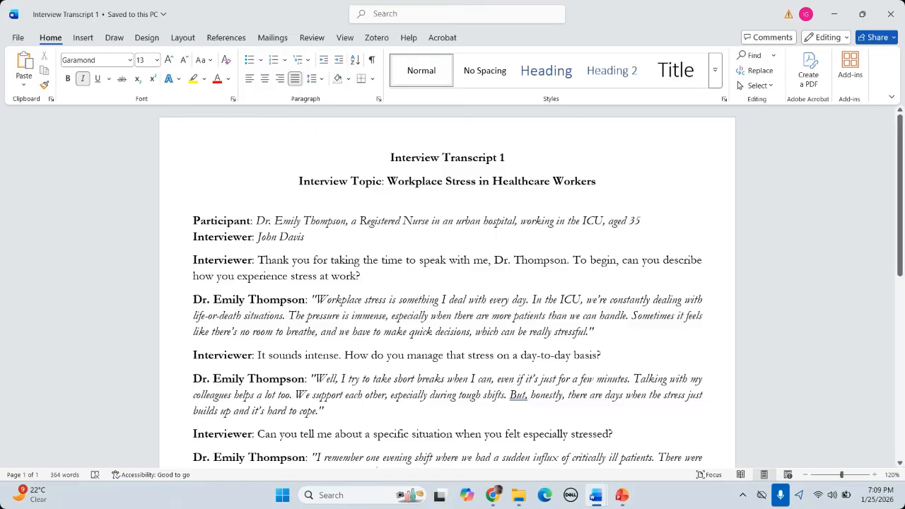
Step: Search 'max' in Windows search and launch MAXQDA Analytics Pro from the results
{"action": "left_click", "coordinate": [362, 493]}
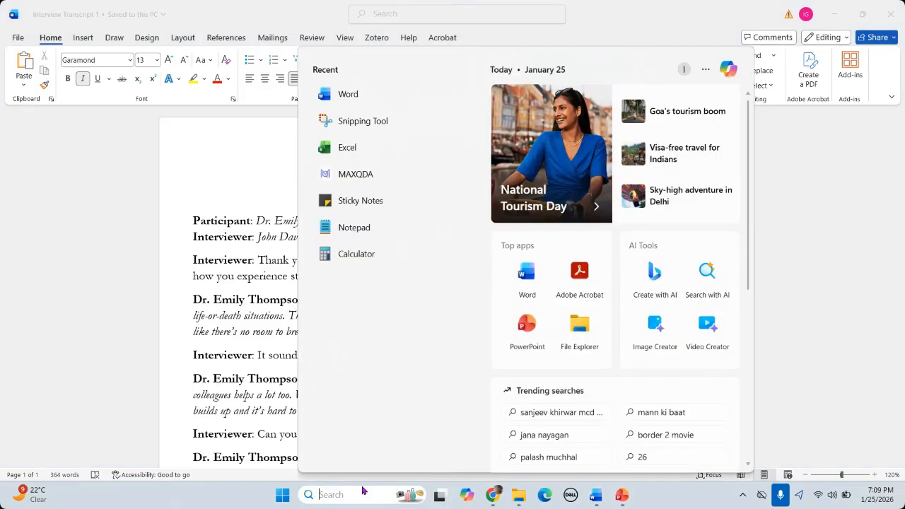
{"action": "type", "text": "maxQDA"}
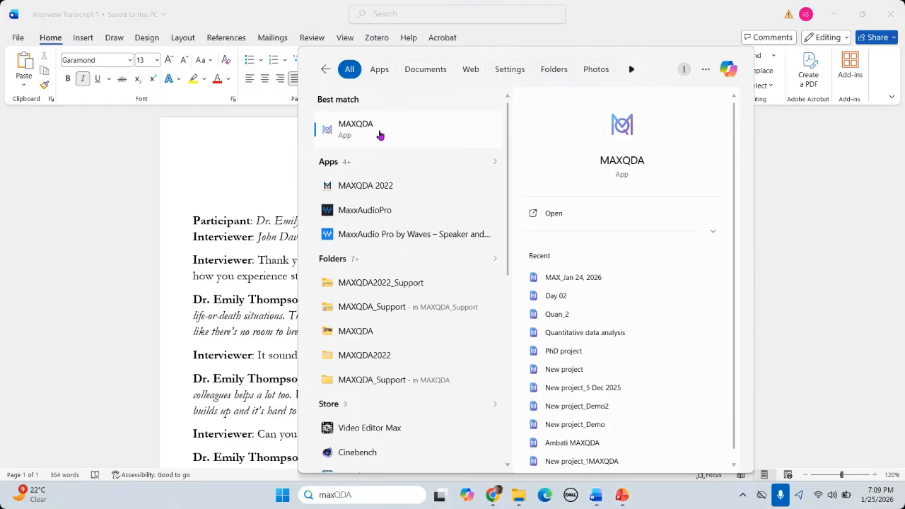
{"action": "left_click", "coordinate": [379, 133]}
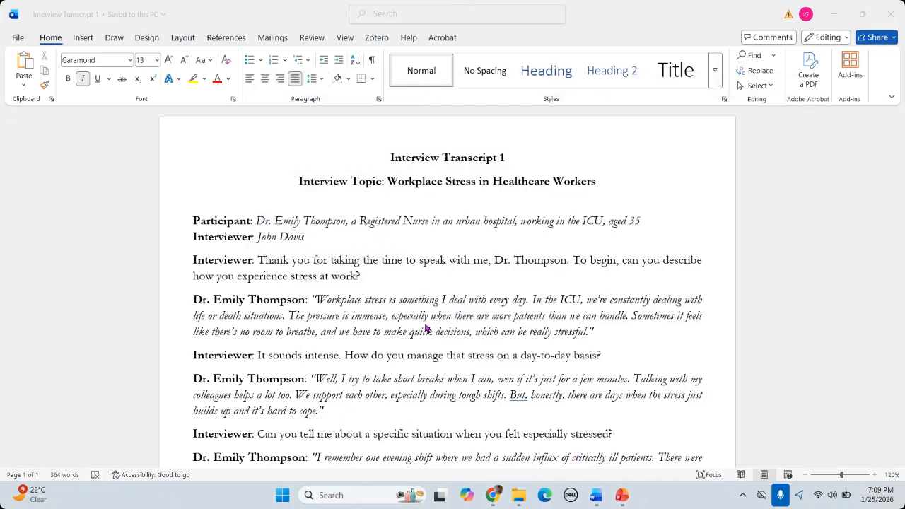
{"action": "scroll", "coordinate": [427, 329], "scroll_direction": "down", "scroll_amount": 2}
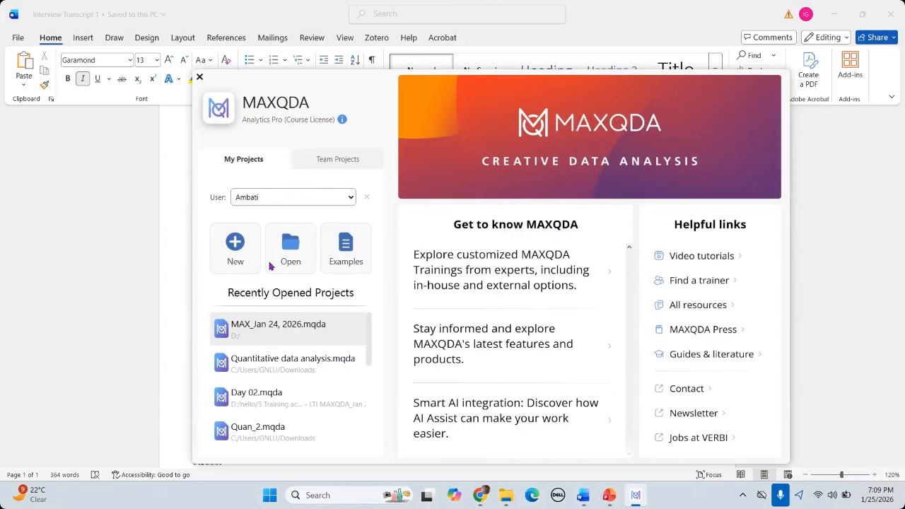
Step: Start a new MAXQDA project and choose the Day 03 folder as its location
{"action": "left_click", "coordinate": [235, 243]}
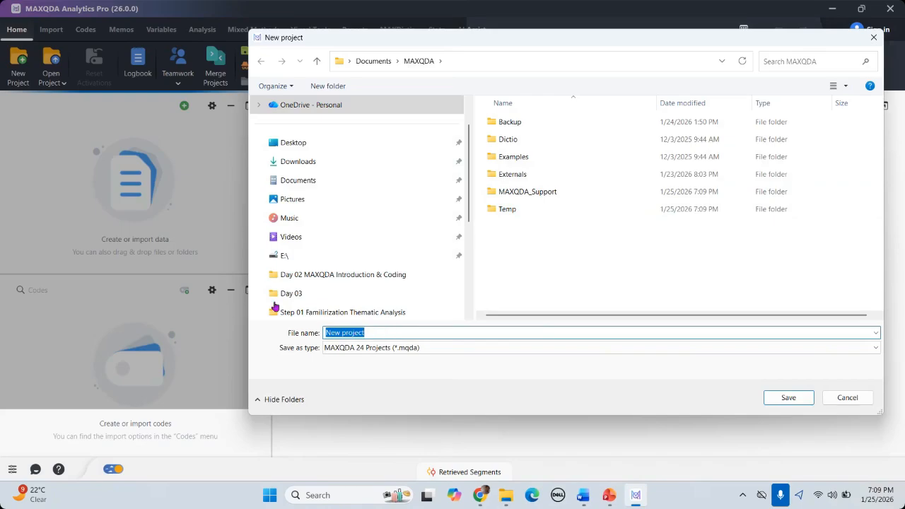
{"action": "scroll", "coordinate": [294, 283], "scroll_direction": "down", "scroll_amount": 1}
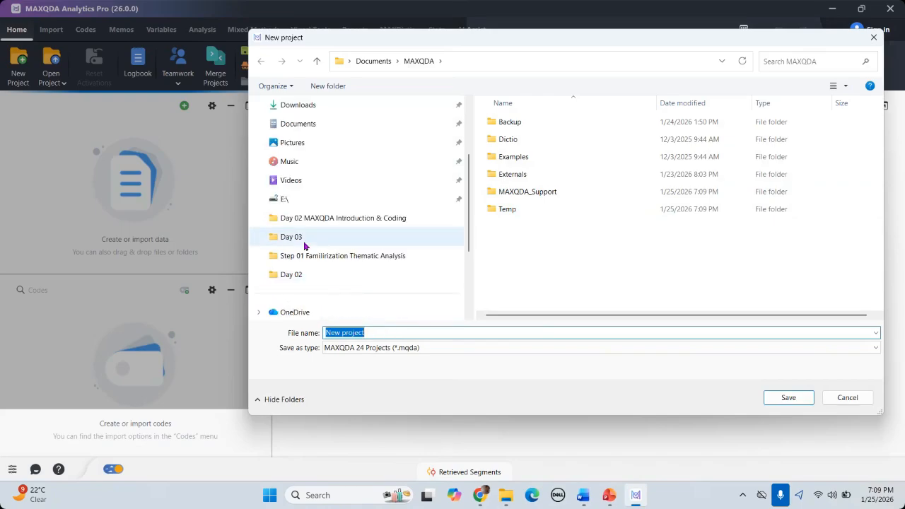
{"action": "left_click", "coordinate": [307, 240]}
Step: Name the project '0_Project Work stress' and save it
{"action": "left_click", "coordinate": [387, 336]}
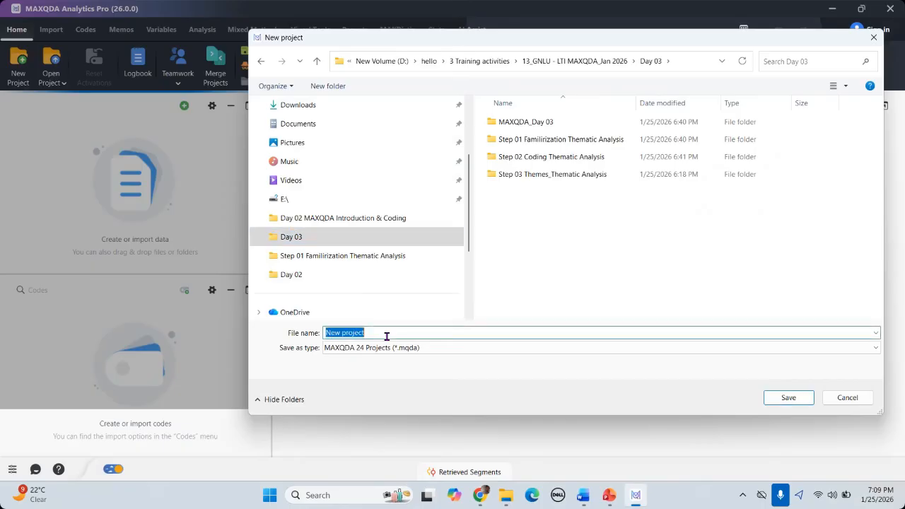
{"action": "type", "text": "The"}
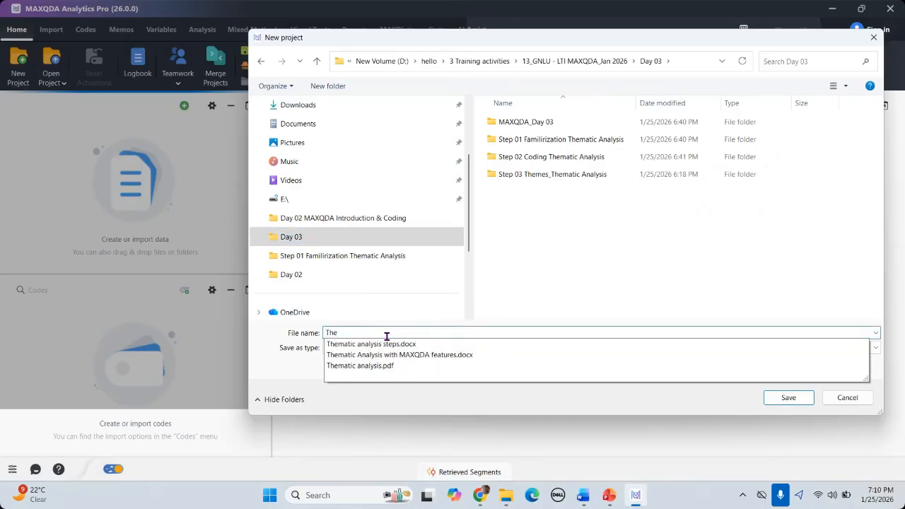
{"action": "key", "text": "BackSpace"}
{"action": "key", "text": "BackSpace"}
{"action": "key", "text": "BackSpace"}
{"action": "type", "text": "Pro"}
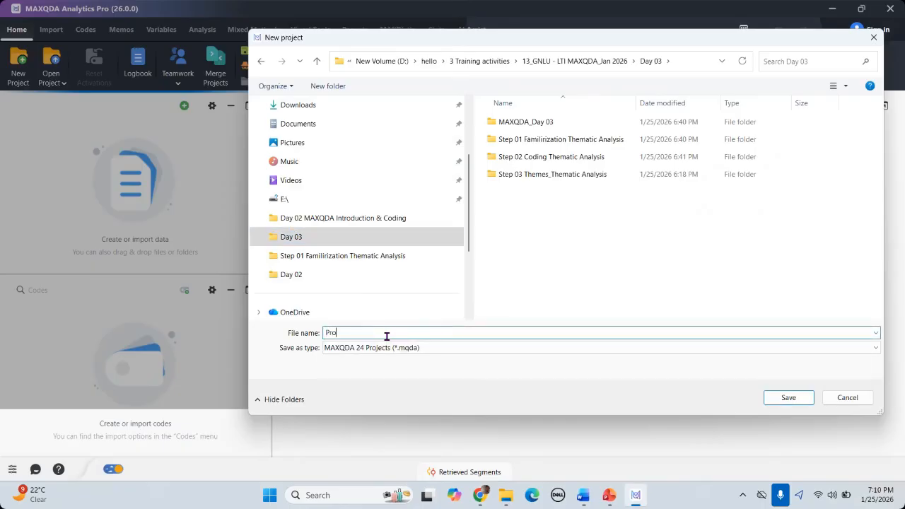
{"action": "type", "text": "ject"}
{"action": "type", "text": "wORK"}
{"action": "key", "text": "BackSpace"}
{"action": "key", "text": "BackSpace"}
{"action": "key", "text": "BackSpace"}
{"action": "key", "text": "BackSpace"}
{"action": "type", "text": "Work stree"}
{"action": "key", "text": "BackSpace"}
{"action": "type", "text": "ss"}
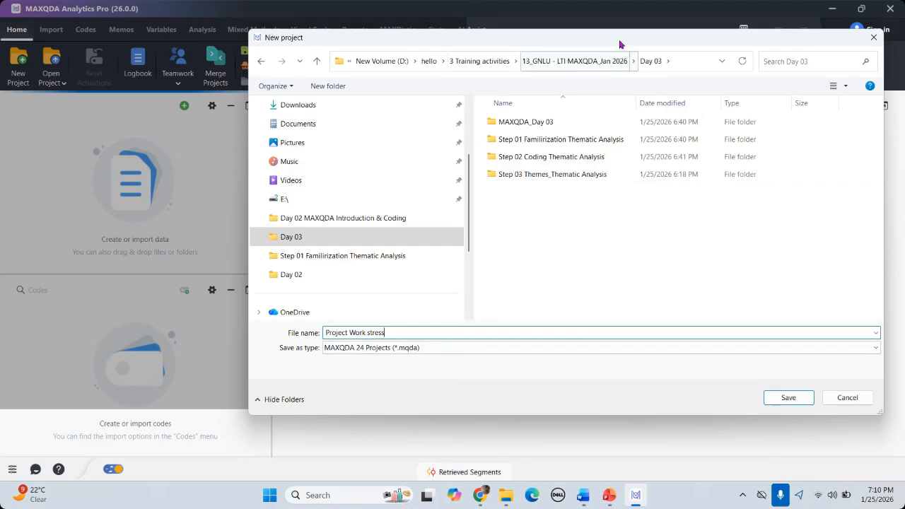
{"action": "left_click_drag", "start_coordinate": [619, 39], "coordinate": [493, 27]}
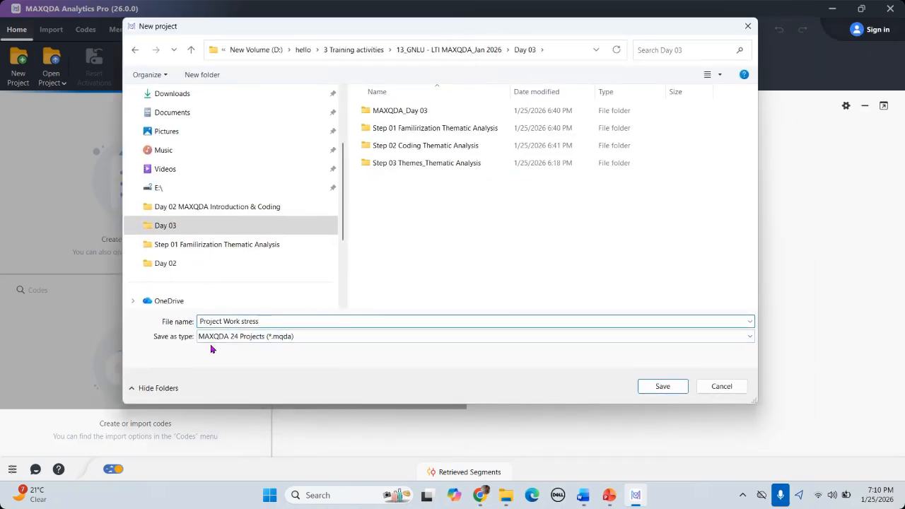
{"action": "type", "text": "0_"}
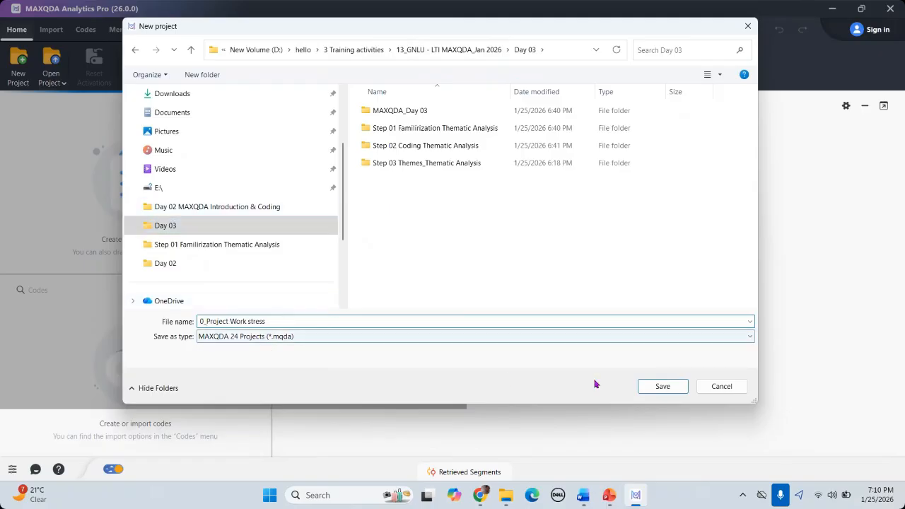
{"action": "left_click", "coordinate": [663, 386]}
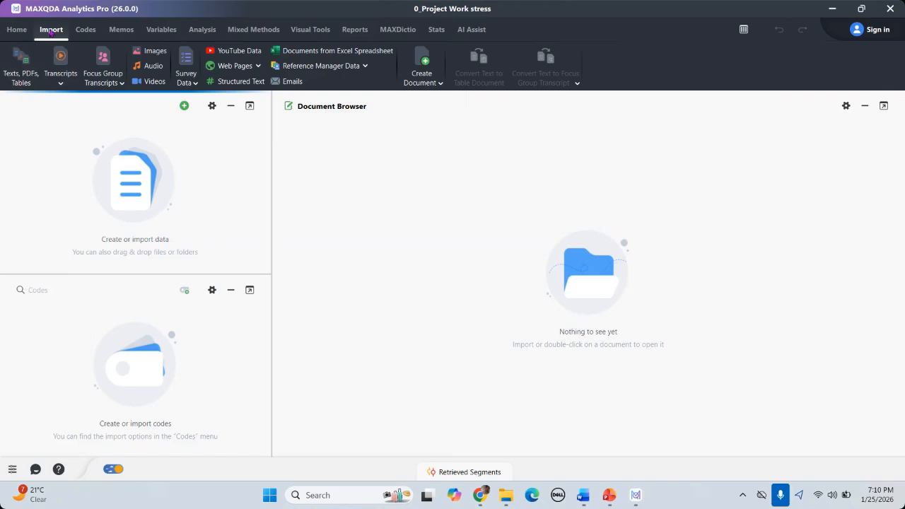
Step: Import Interview Transcripts 1, 2 and 3 from the Coding Sample Data sets folder
{"action": "left_click", "coordinate": [21, 78]}
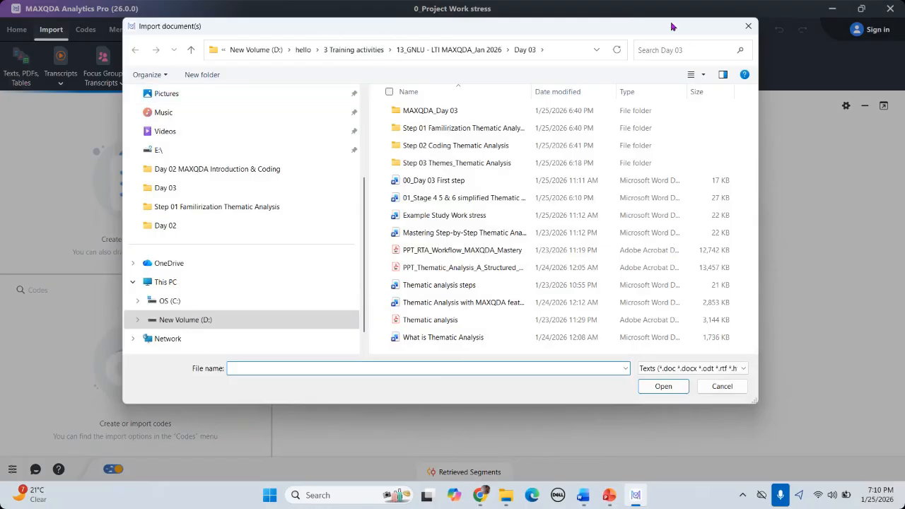
{"action": "left_click_drag", "start_coordinate": [733, 27], "coordinate": [654, 46]}
{"action": "left_click", "coordinate": [669, 44]}
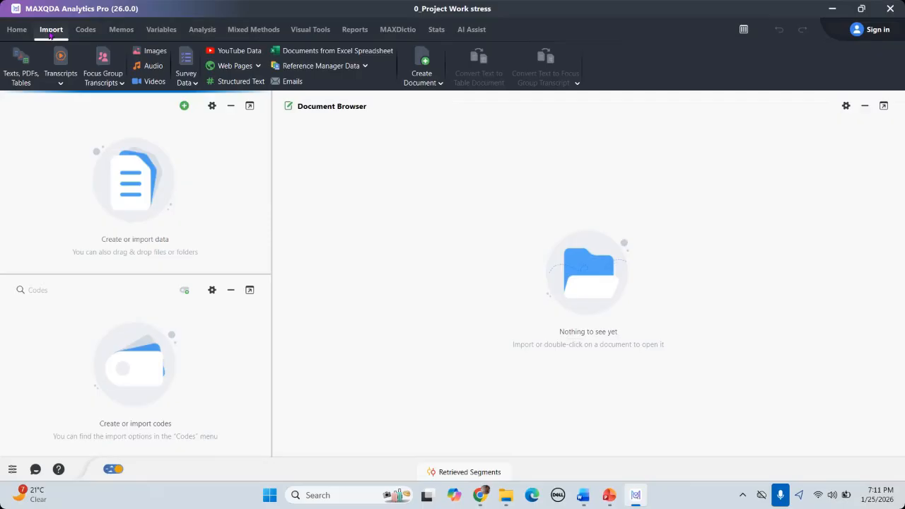
{"action": "left_click", "coordinate": [23, 76]}
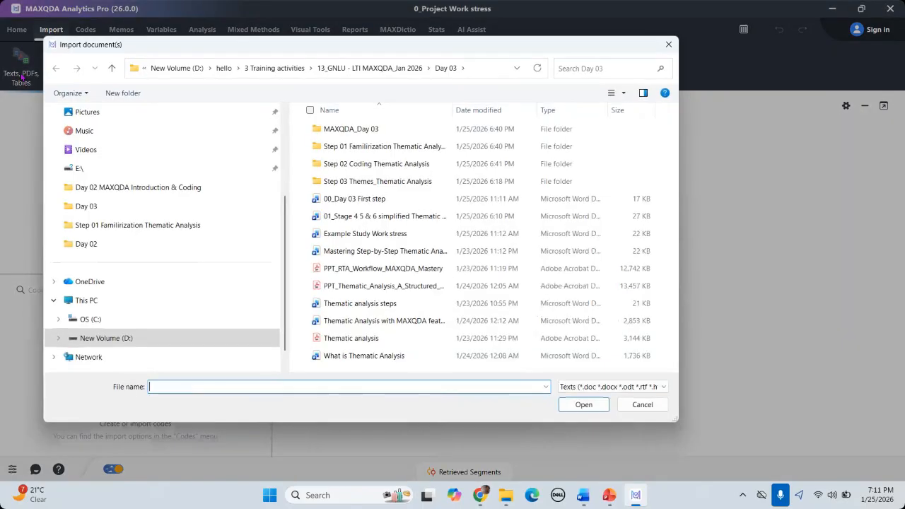
{"action": "double_click", "coordinate": [385, 164]}
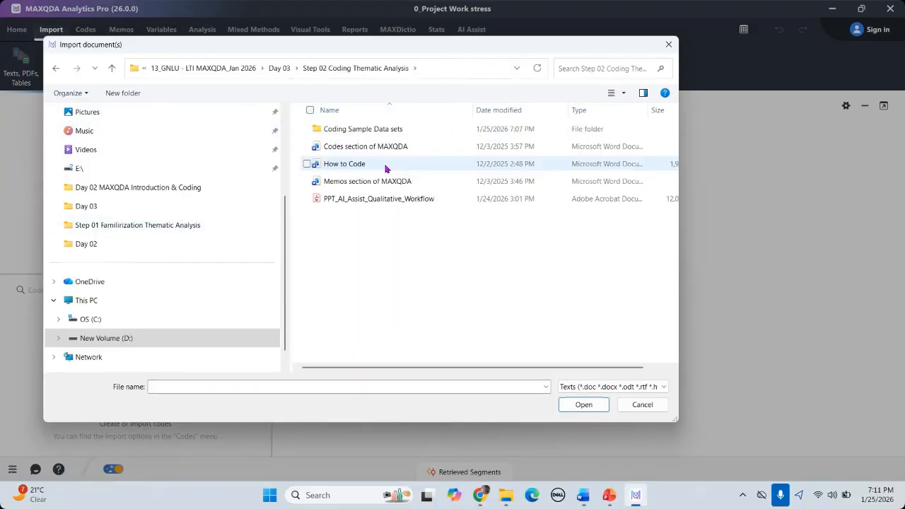
{"action": "double_click", "coordinate": [382, 130]}
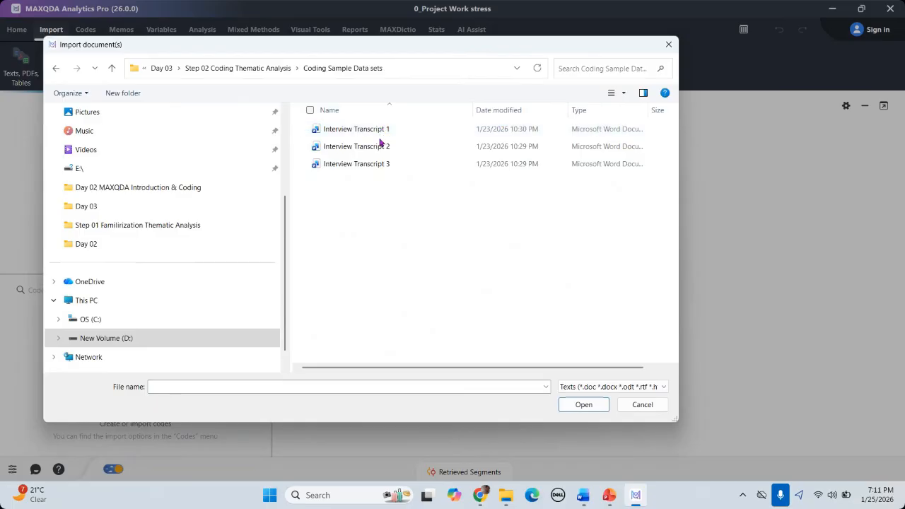
{"action": "left_click", "coordinate": [262, 68]}
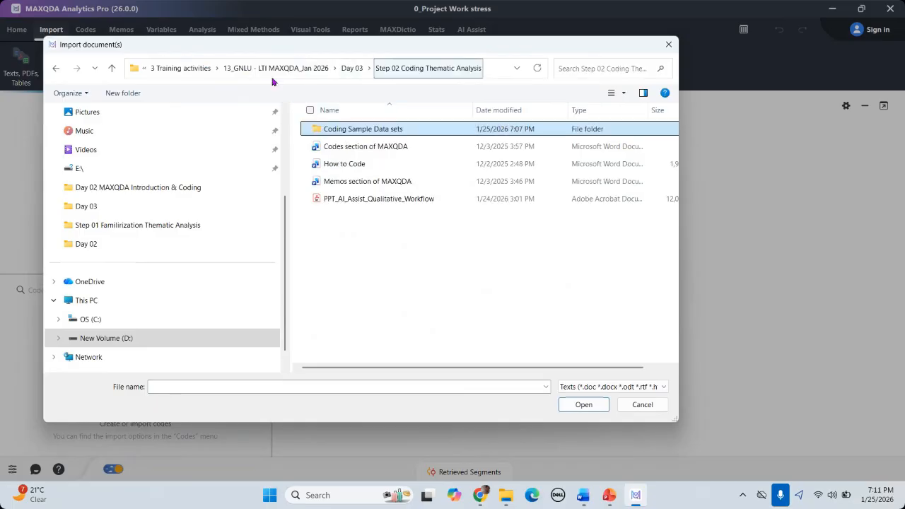
{"action": "double_click", "coordinate": [355, 129]}
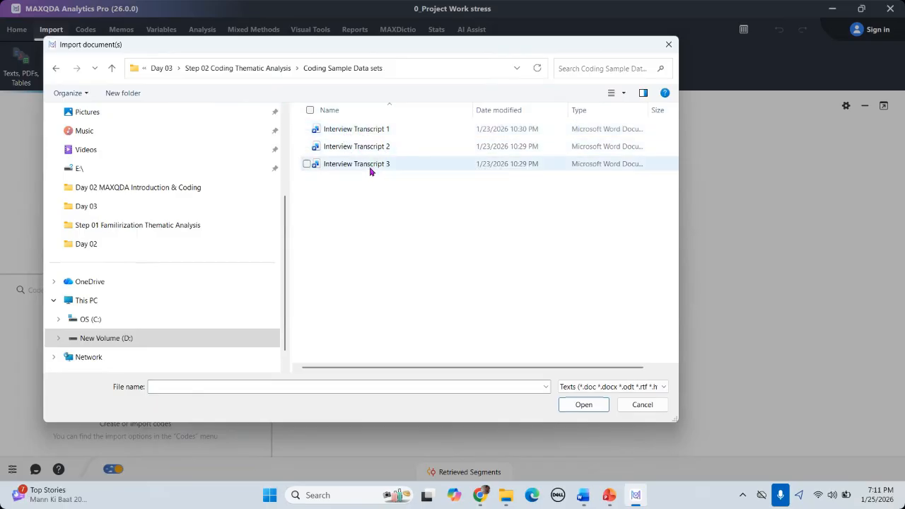
{"action": "left_click", "coordinate": [309, 110]}
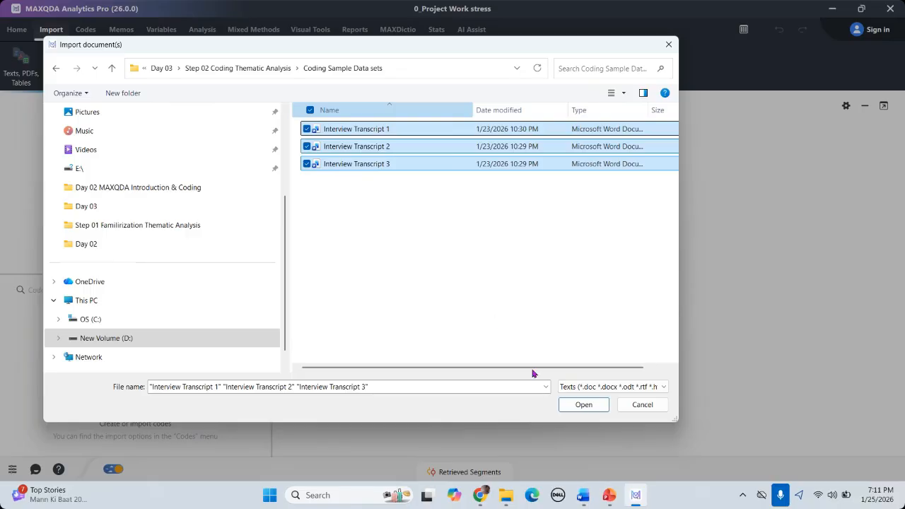
{"action": "left_click", "coordinate": [584, 405]}
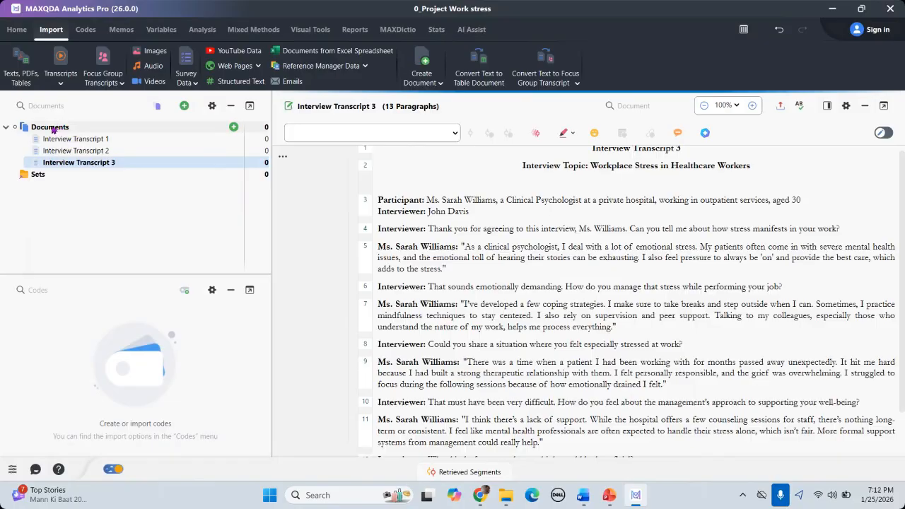
Step: Bring up the Import/New document menu from the Documents window's green plus icon
{"action": "mouse_move", "coordinate": [184, 107]}
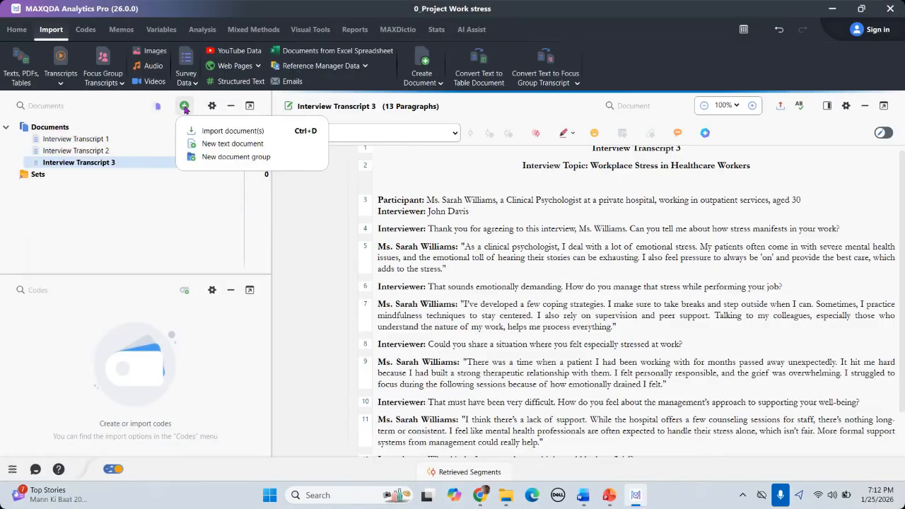
Step: Create a new document group and start renaming it from Group 1 to 'Interviews'
{"action": "left_click", "coordinate": [224, 157]}
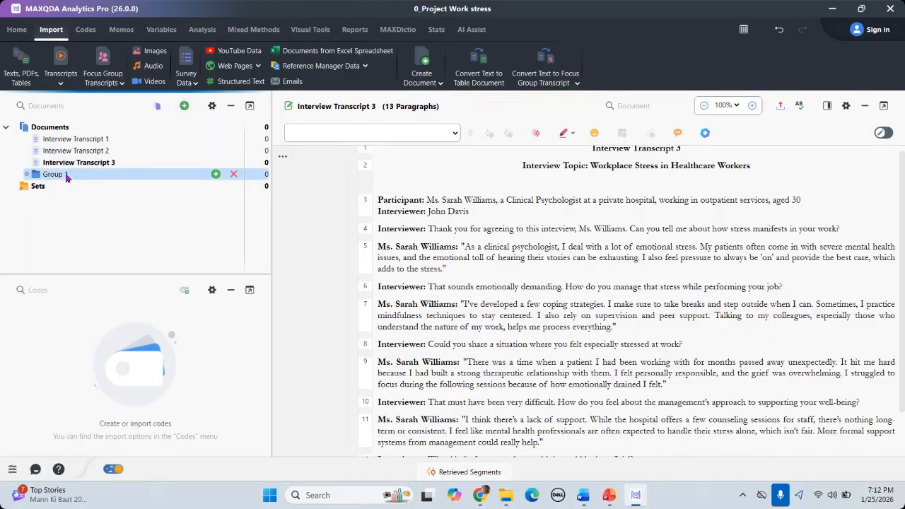
{"action": "right_click", "coordinate": [66, 176]}
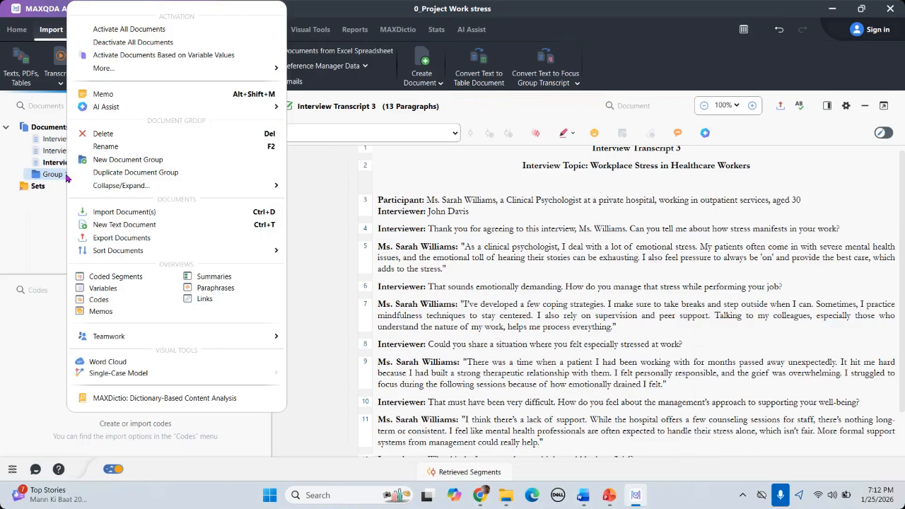
{"action": "left_click", "coordinate": [108, 146]}
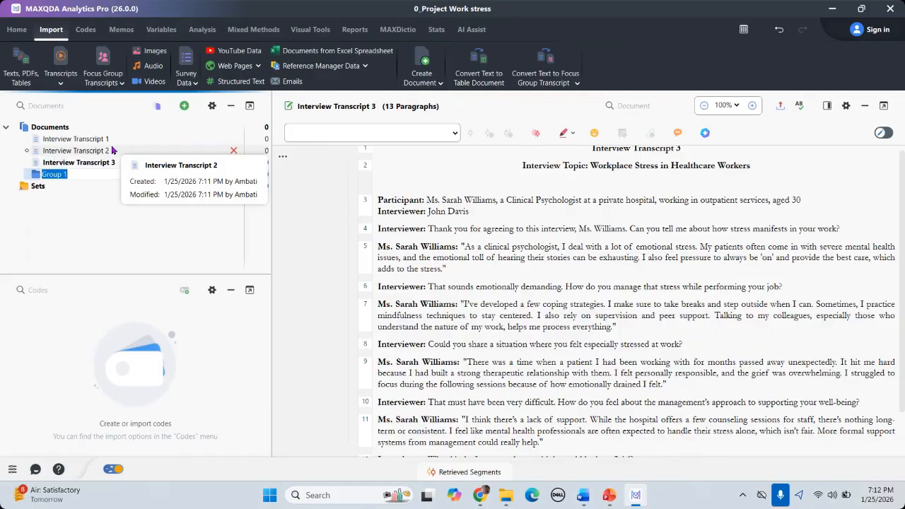
{"action": "key", "text": "BackSpace"}
{"action": "type", "text": "Interviews"}
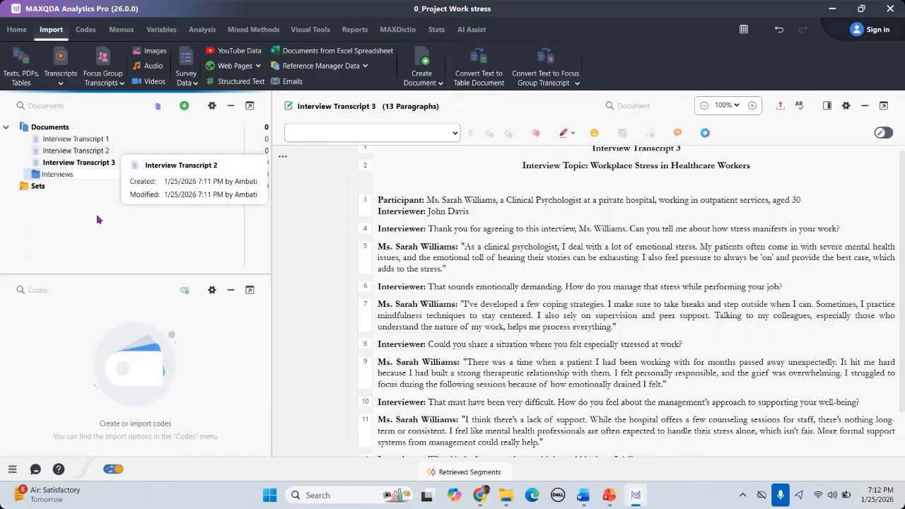
Step: Confirm the 'Interviews' group name and drag Interview Transcripts 1, 2 and 3 into it
{"action": "key", "text": "Return"}
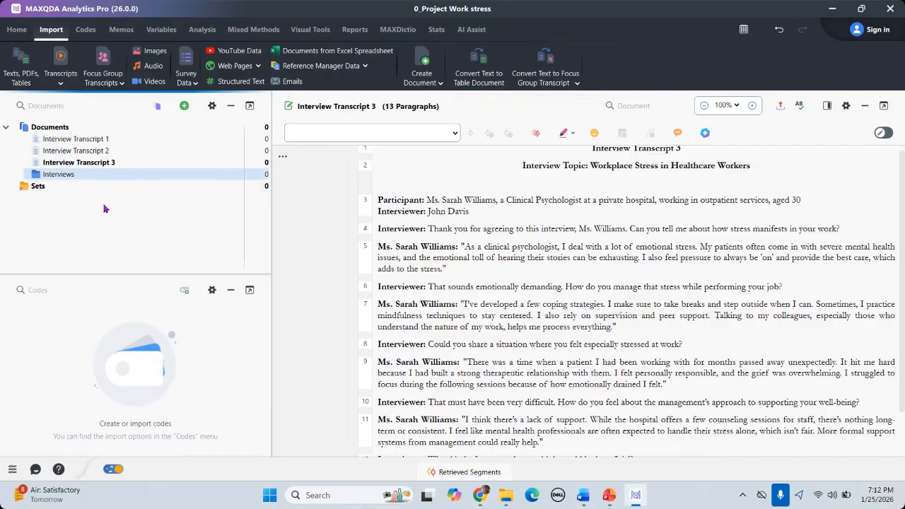
{"action": "left_click", "coordinate": [83, 141]}
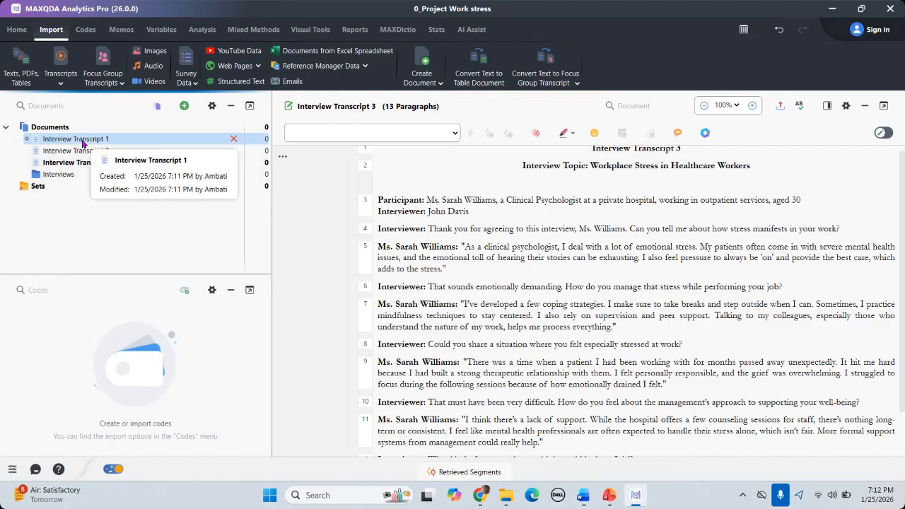
{"action": "left_click_drag", "start_coordinate": [102, 145], "coordinate": [65, 181]}
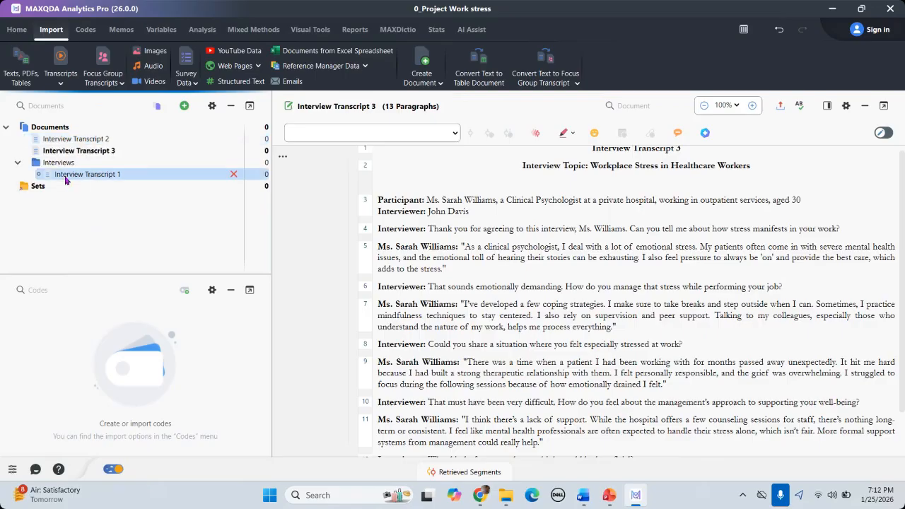
{"action": "left_click_drag", "start_coordinate": [92, 141], "coordinate": [67, 157]}
{"action": "left_click", "coordinate": [94, 138]}
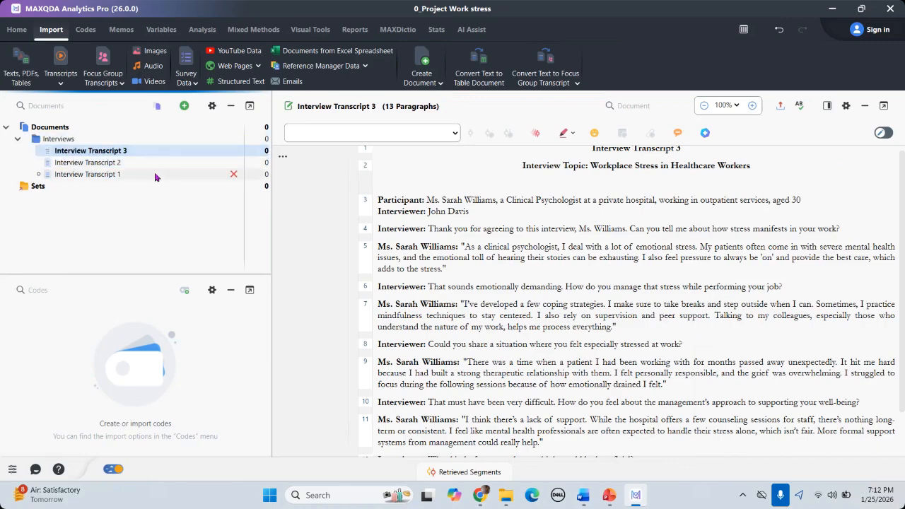
{"action": "scroll", "coordinate": [606, 234], "scroll_direction": "up", "scroll_amount": 1}
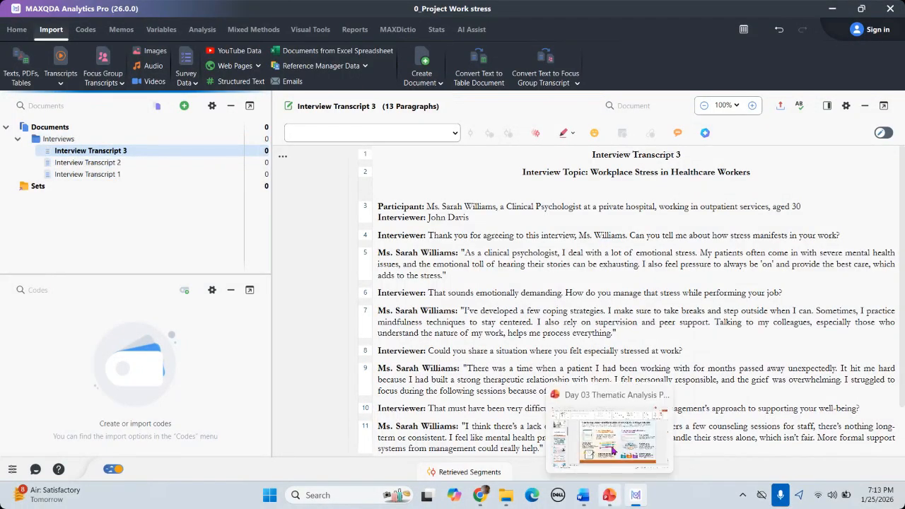
{"action": "left_click", "coordinate": [609, 495]}
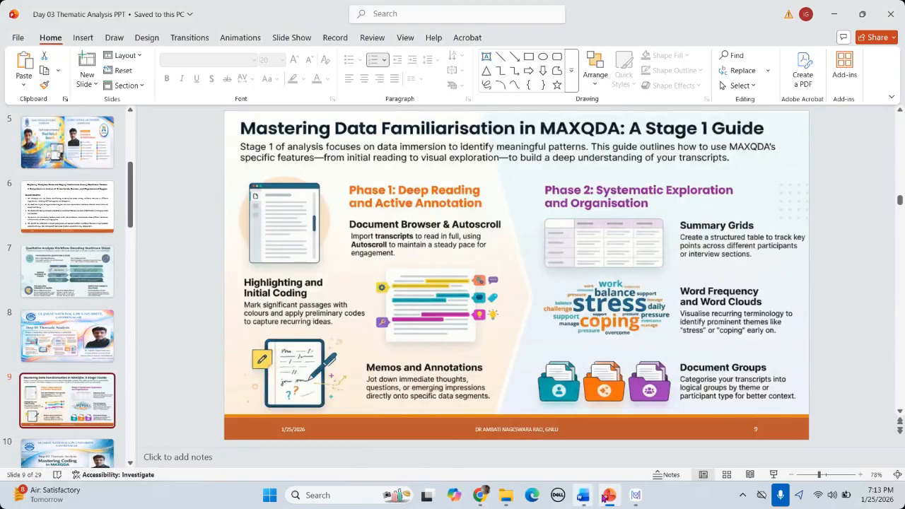
{"action": "mouse_move", "coordinate": [612, 500]}
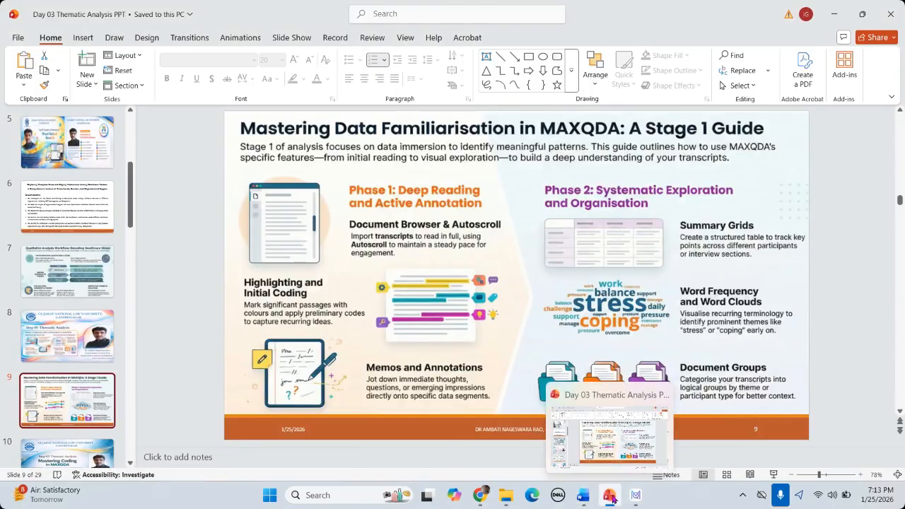
{"action": "left_click", "coordinate": [612, 499]}
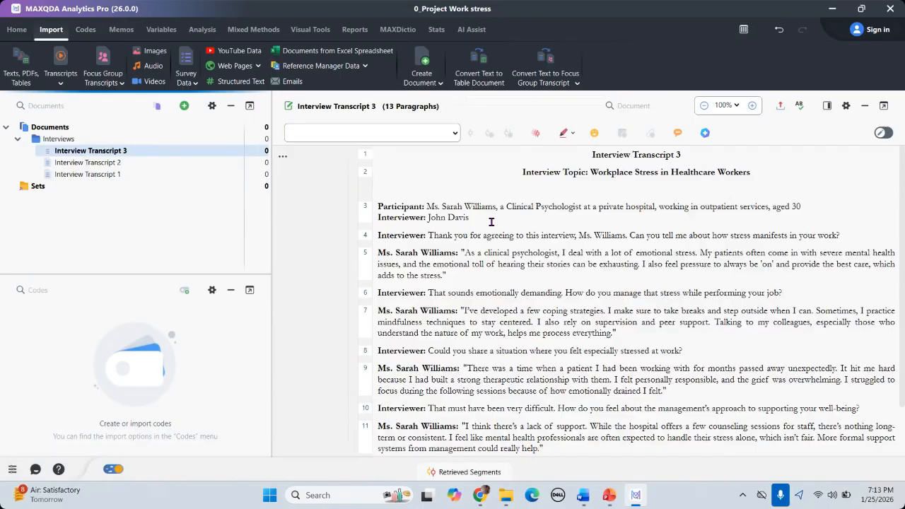
{"action": "left_click", "coordinate": [380, 206]}
{"action": "left_click_drag", "start_coordinate": [379, 205], "coordinate": [528, 494]}
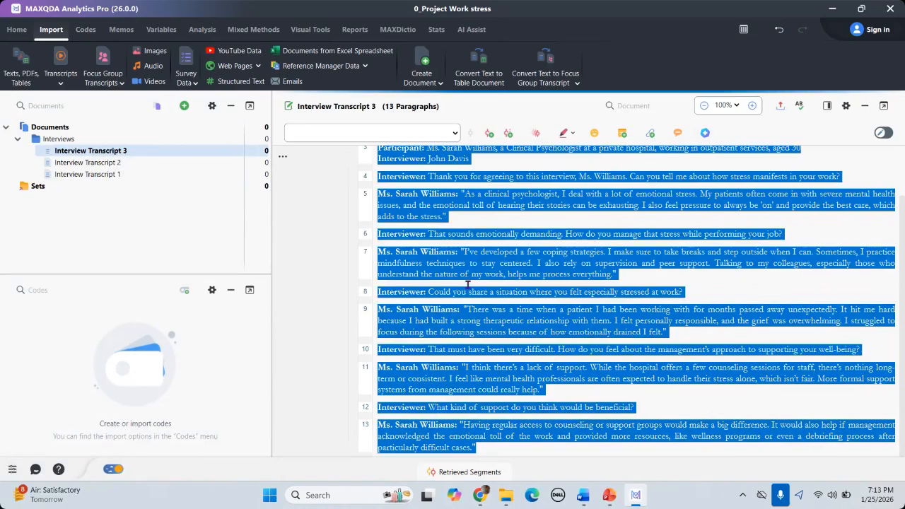
{"action": "scroll", "coordinate": [467, 278], "scroll_direction": "up", "scroll_amount": 2}
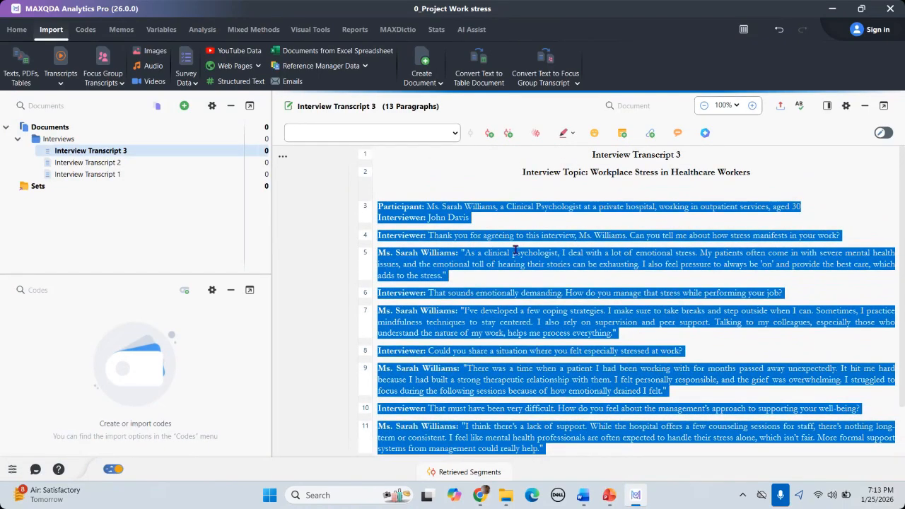
{"action": "left_click", "coordinate": [513, 252]}
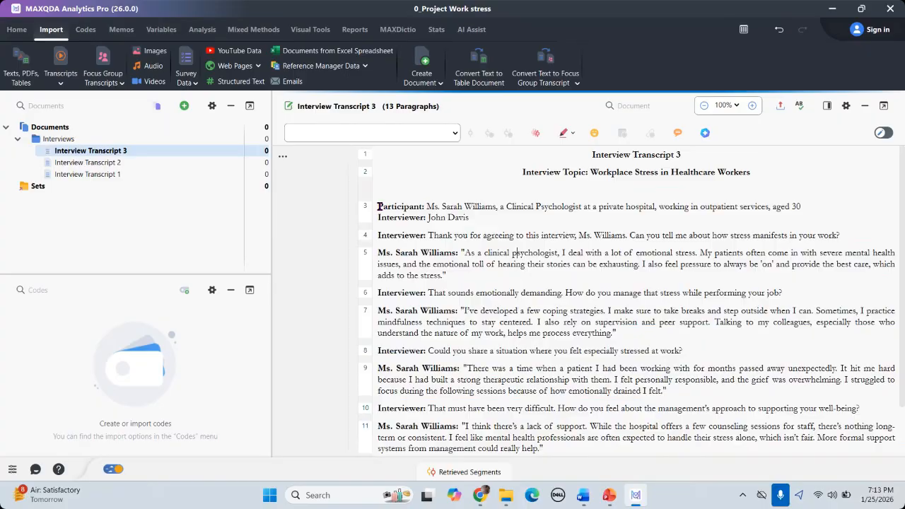
{"action": "left_click_drag", "start_coordinate": [379, 207], "coordinate": [469, 217]}
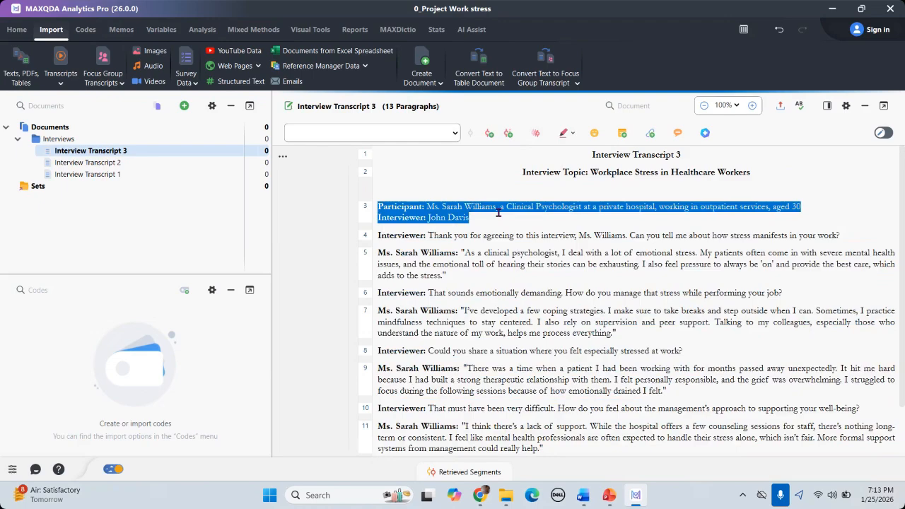
{"action": "left_click", "coordinate": [376, 207]}
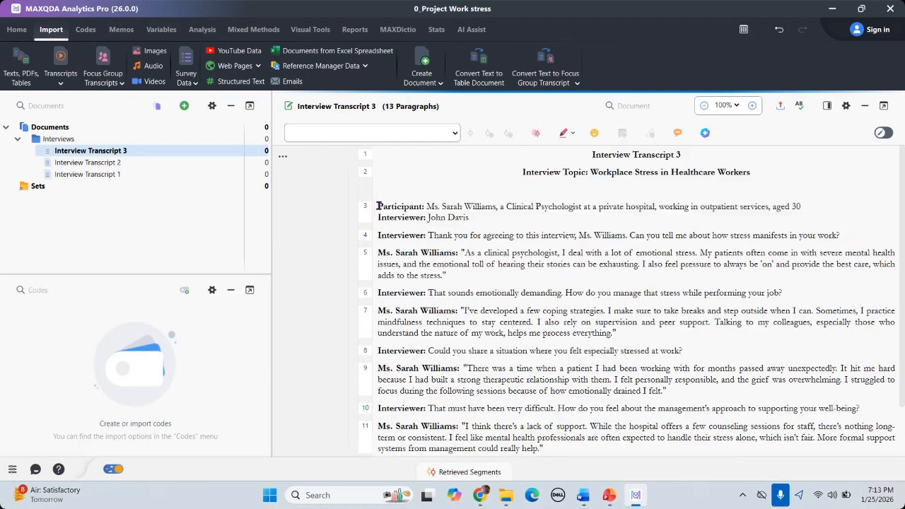
{"action": "left_click_drag", "start_coordinate": [377, 207], "coordinate": [805, 208]}
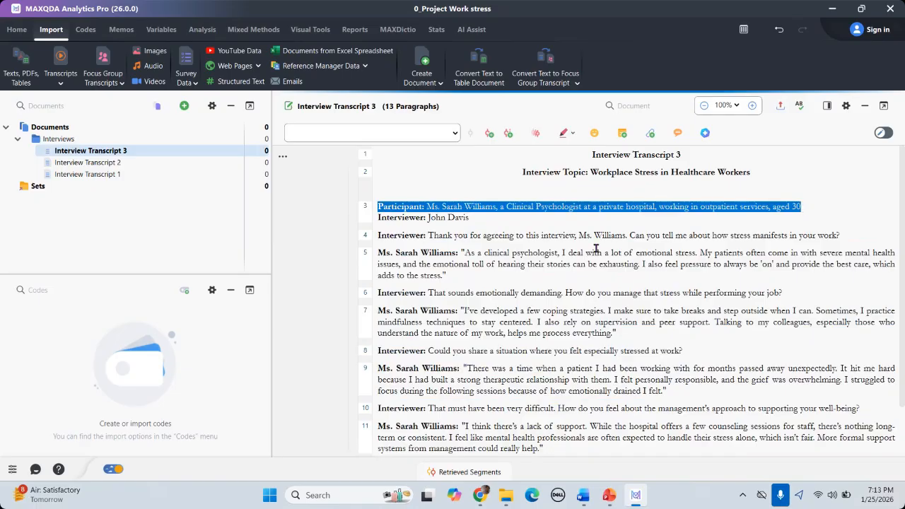
{"action": "left_click", "coordinate": [391, 222]}
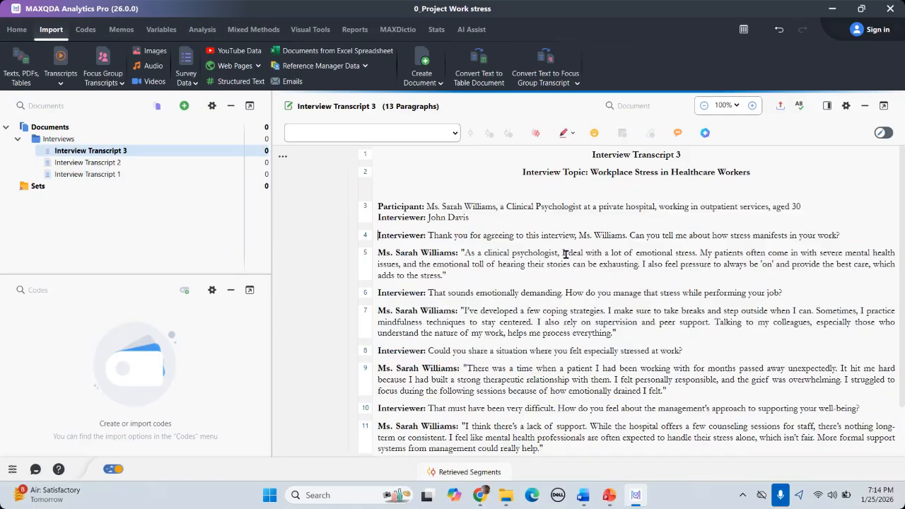
Step: Open Interview Transcript 1 in the Document Browser and select its participant line
{"action": "left_click", "coordinate": [88, 174]}
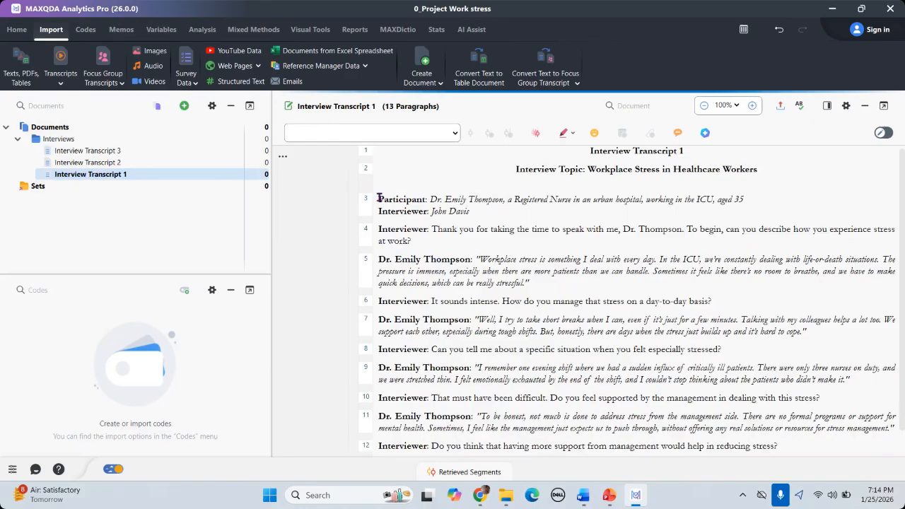
{"action": "left_click_drag", "start_coordinate": [378, 198], "coordinate": [748, 204]}
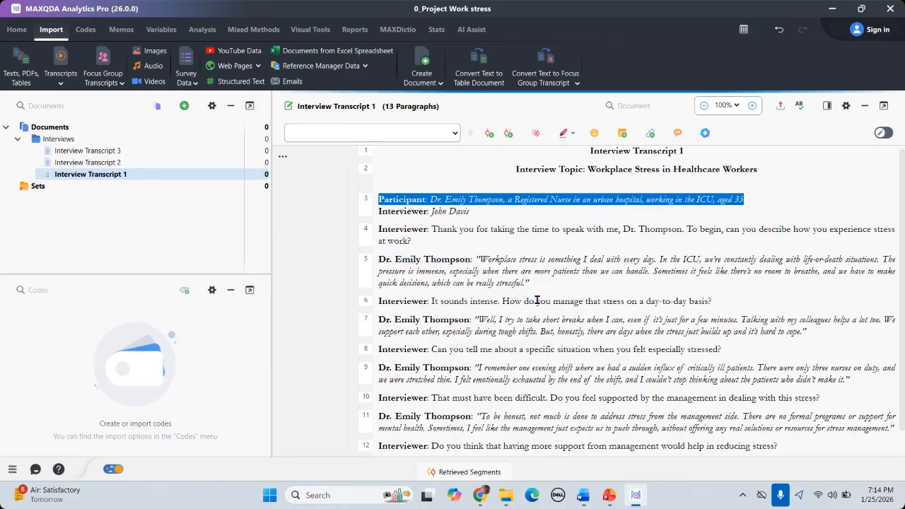
{"action": "scroll", "coordinate": [538, 302], "scroll_direction": "down", "scroll_amount": 1}
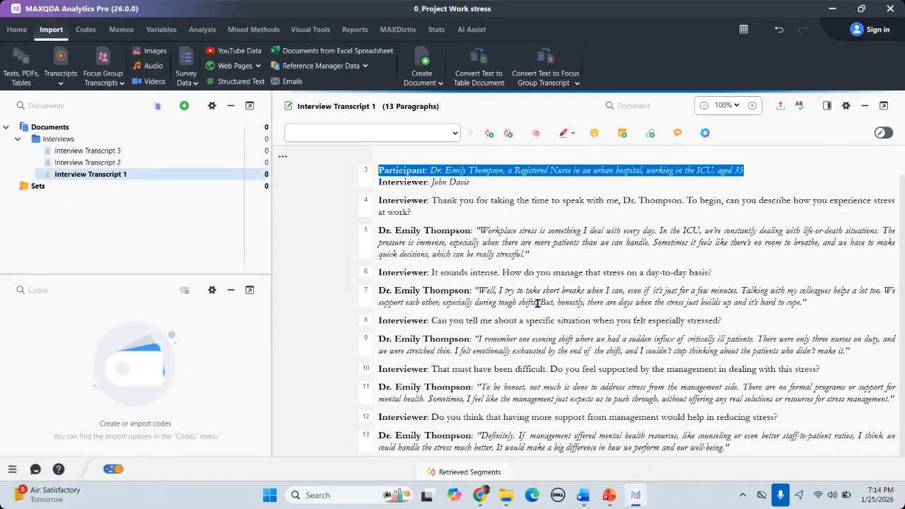
{"action": "scroll", "coordinate": [537, 303], "scroll_direction": "up", "scroll_amount": 1}
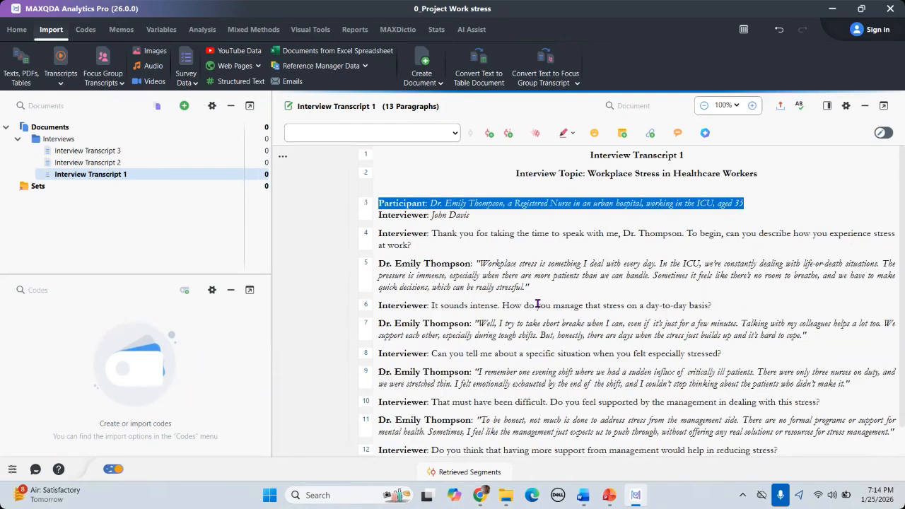
{"action": "left_click", "coordinate": [475, 263]}
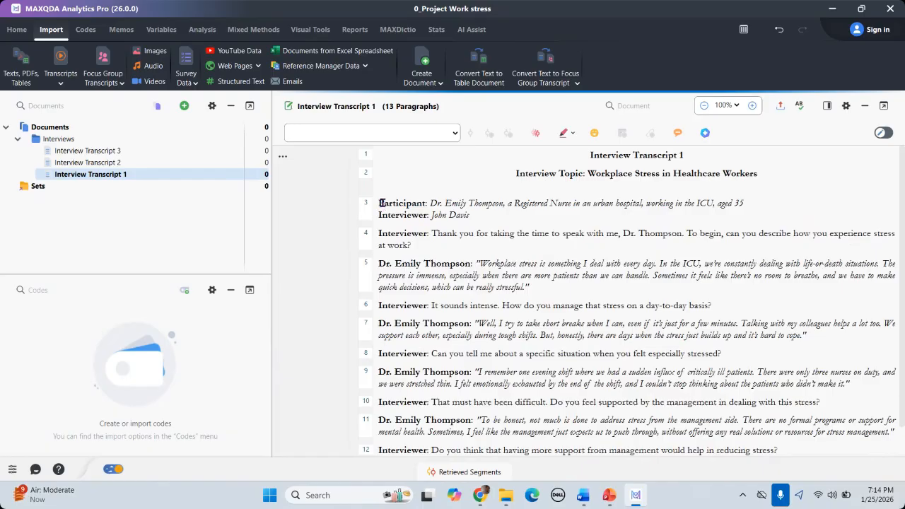
Step: Select the participant's first answer in paragraph 5, ready for coding
{"action": "left_click_drag", "start_coordinate": [383, 206], "coordinate": [750, 205]}
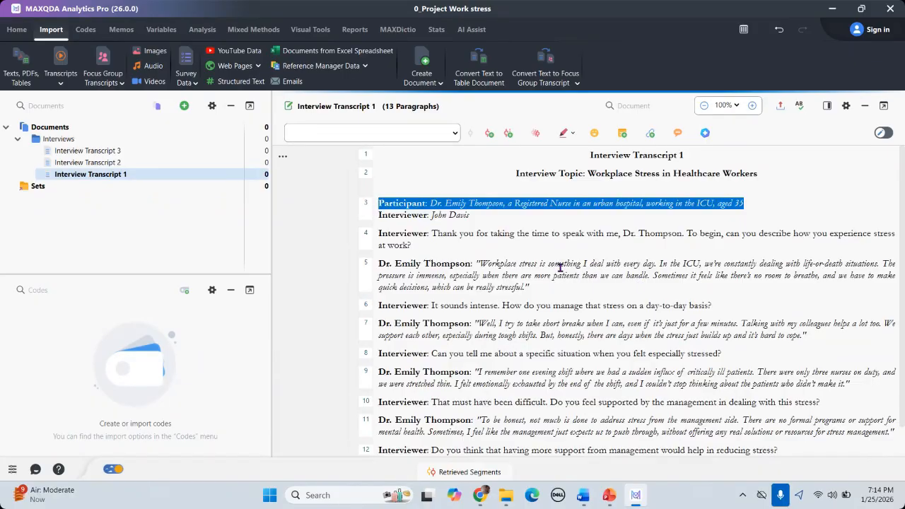
{"action": "left_click", "coordinate": [383, 205]}
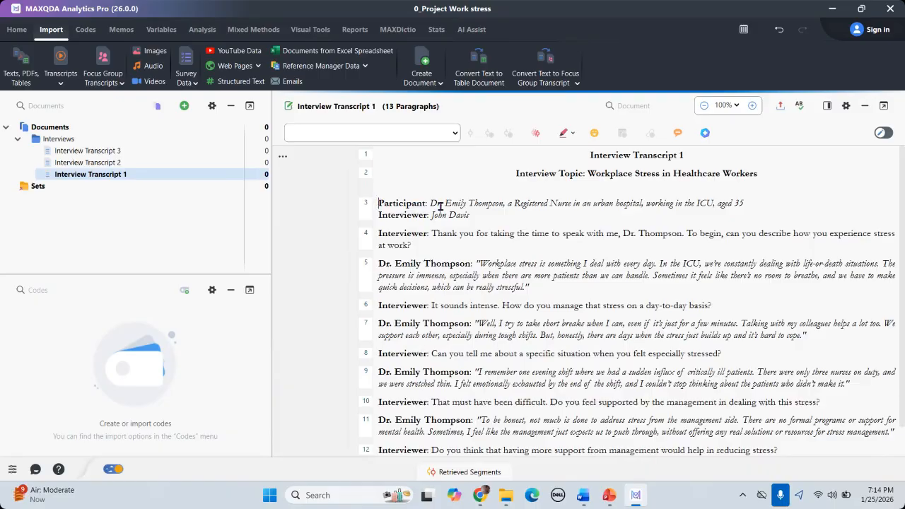
{"action": "left_click_drag", "start_coordinate": [379, 205], "coordinate": [742, 205]}
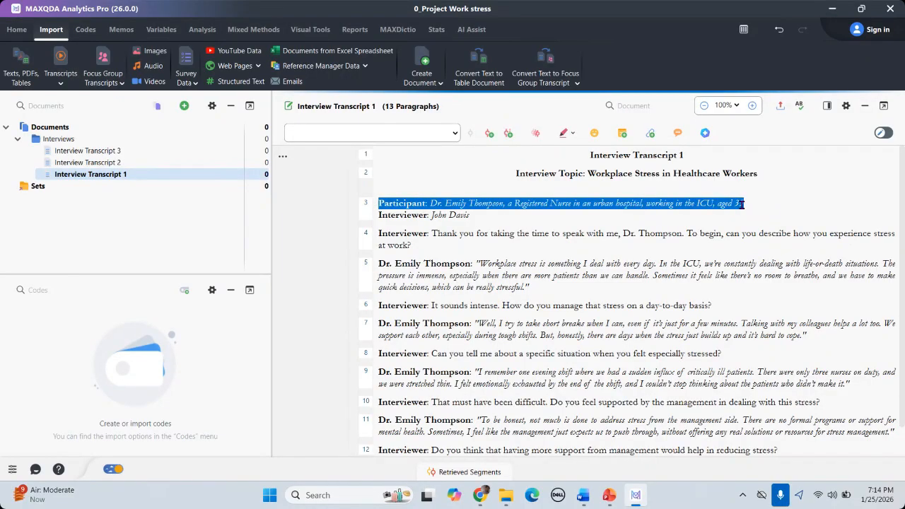
{"action": "left_click", "coordinate": [431, 217]}
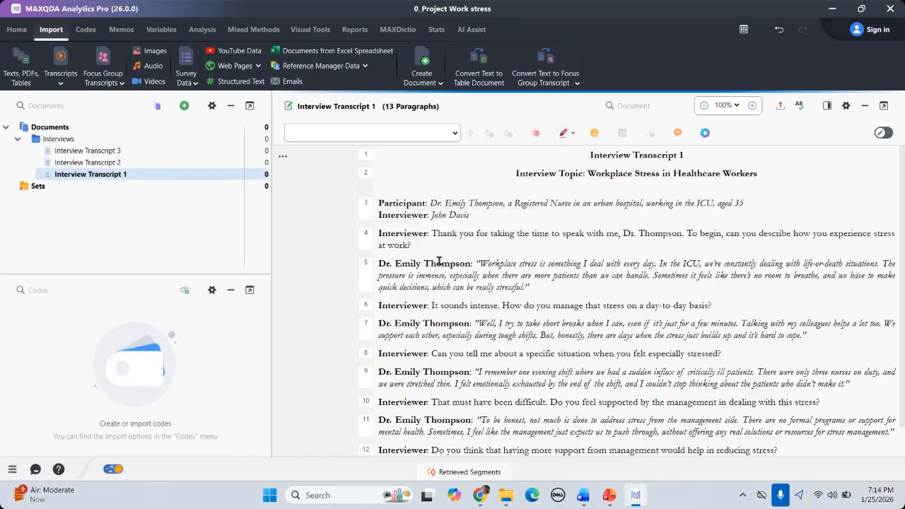
{"action": "left_click_drag", "start_coordinate": [476, 263], "coordinate": [534, 286]}
Step: Code paragraph 5's answer and paragraph 4's question with the red highlight code
{"action": "left_click", "coordinate": [566, 133]}
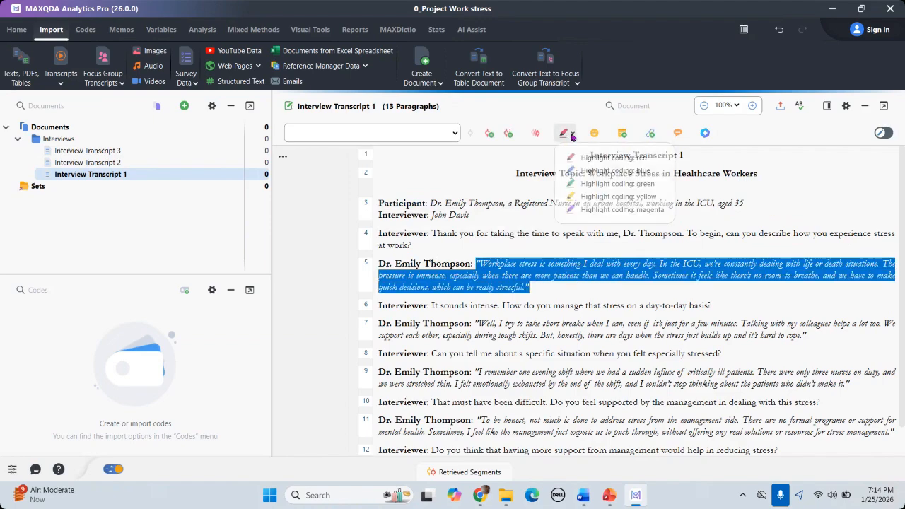
{"action": "left_click", "coordinate": [598, 159]}
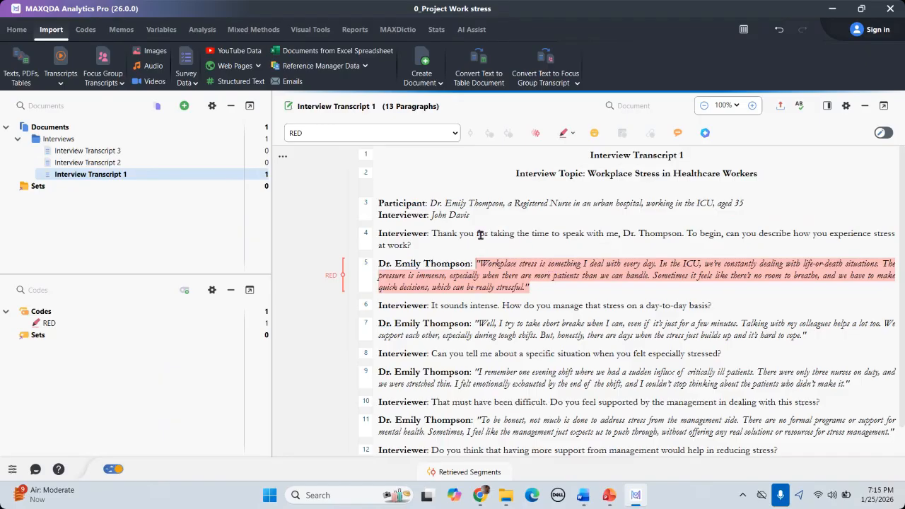
{"action": "left_click_drag", "start_coordinate": [433, 233], "coordinate": [449, 245]}
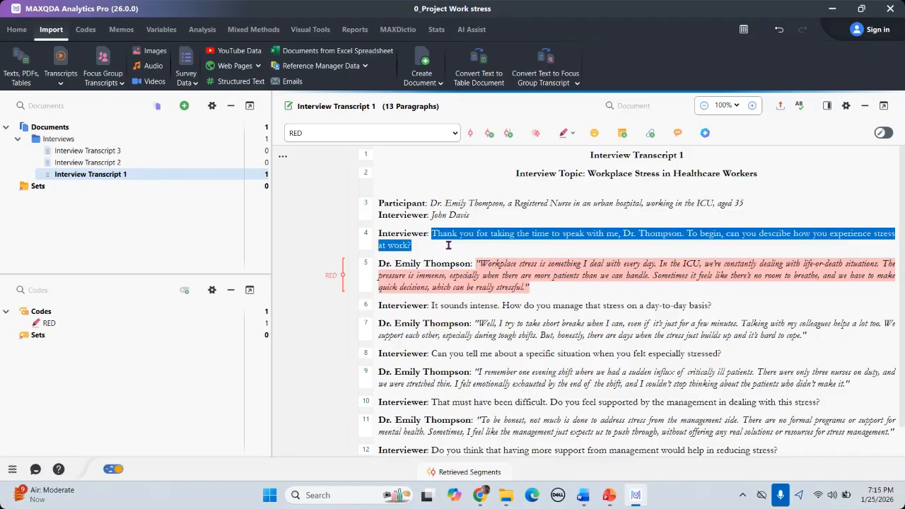
{"action": "left_click", "coordinate": [564, 135]}
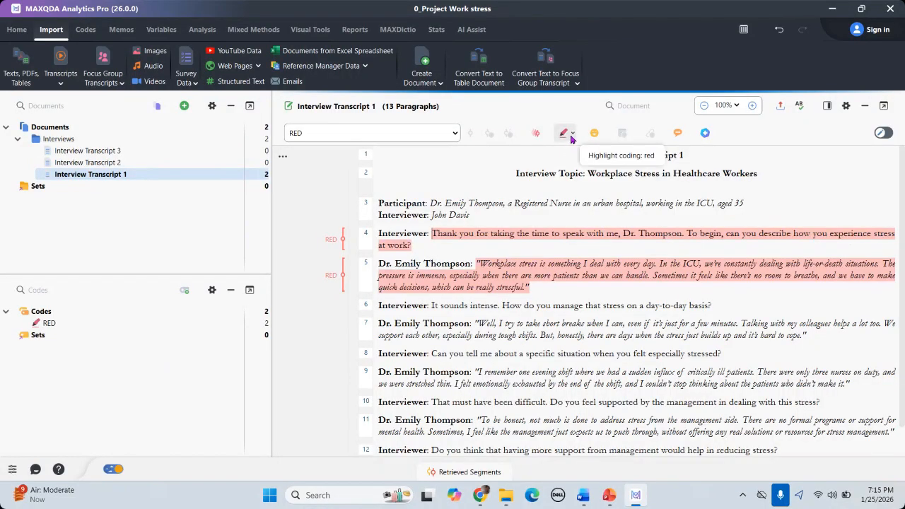
{"action": "scroll", "coordinate": [575, 319], "scroll_direction": "down", "scroll_amount": 1}
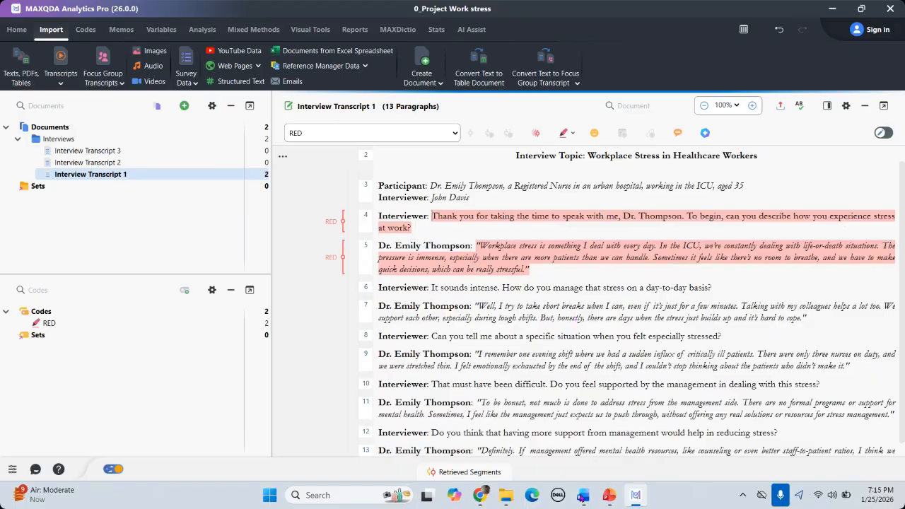
{"action": "mouse_move", "coordinate": [582, 495]}
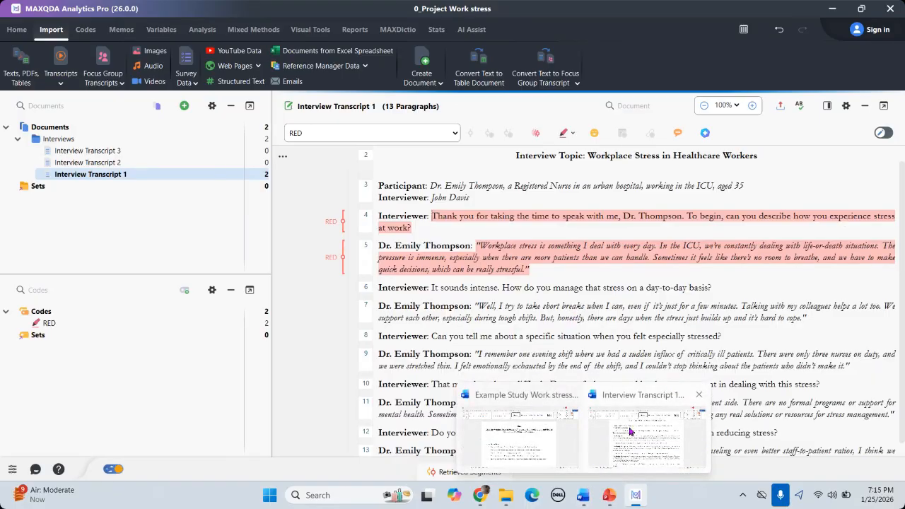
{"action": "left_click", "coordinate": [630, 430]}
{"action": "mouse_move", "coordinate": [613, 496]}
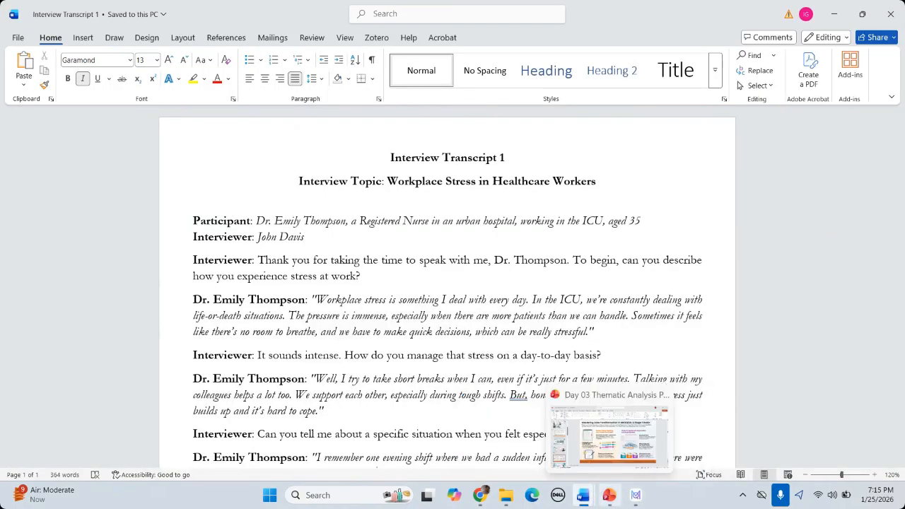
{"action": "mouse_move", "coordinate": [582, 496]}
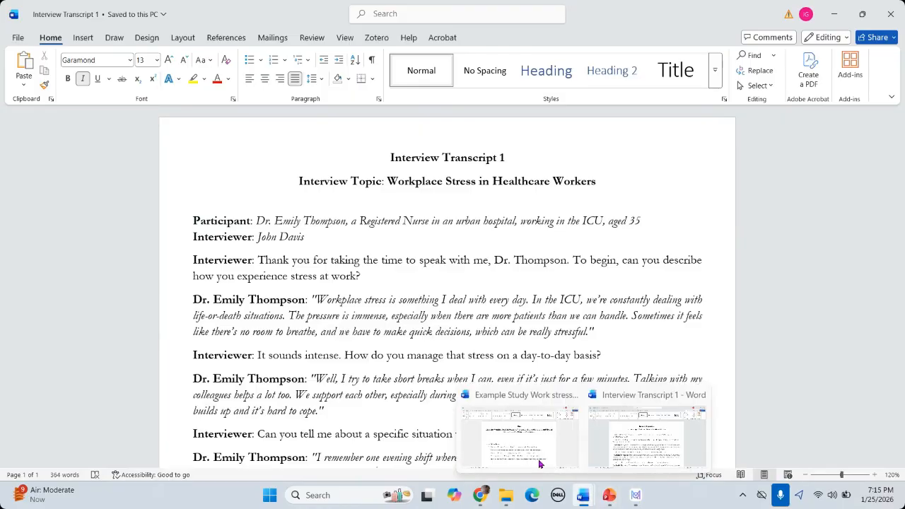
{"action": "left_click", "coordinate": [520, 431]}
{"action": "scroll", "coordinate": [416, 319], "scroll_direction": "down", "scroll_amount": 3}
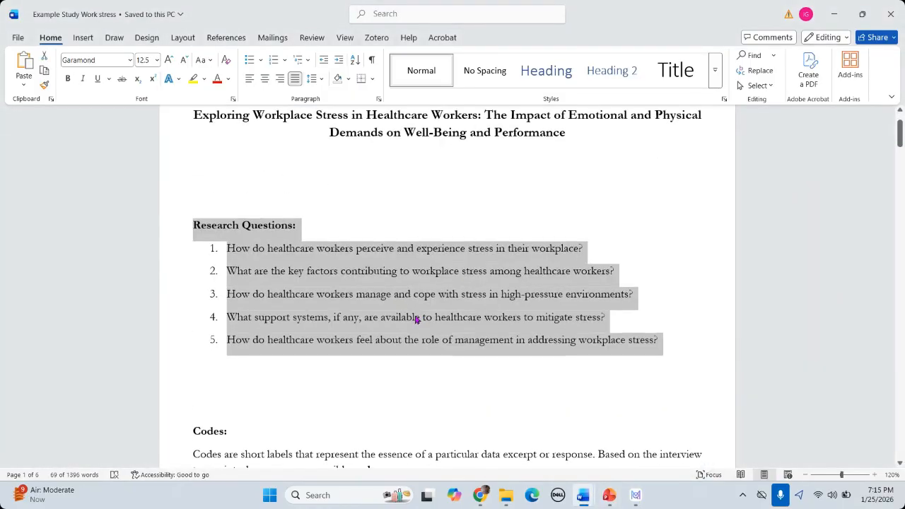
{"action": "scroll", "coordinate": [416, 319], "scroll_direction": "up", "scroll_amount": 2}
{"action": "scroll", "coordinate": [409, 305], "scroll_direction": "down", "scroll_amount": 3}
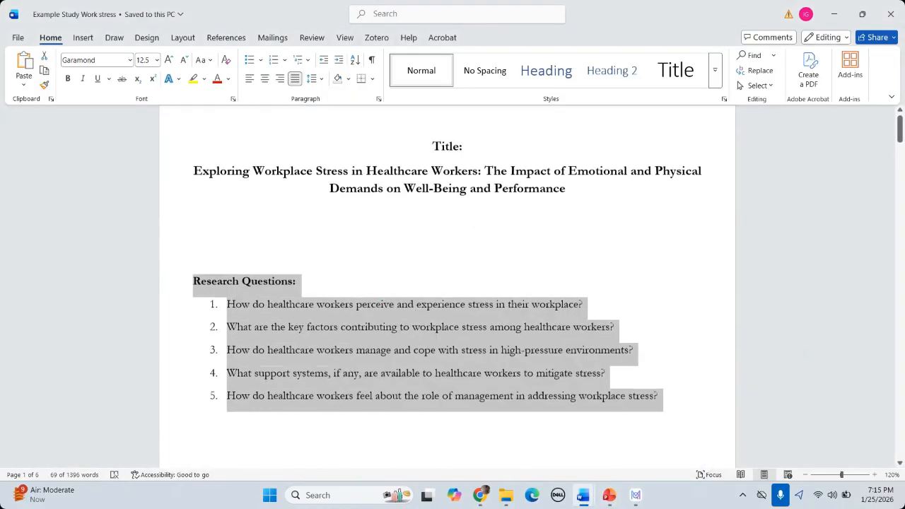
{"action": "scroll", "coordinate": [409, 304], "scroll_direction": "up", "scroll_amount": 3}
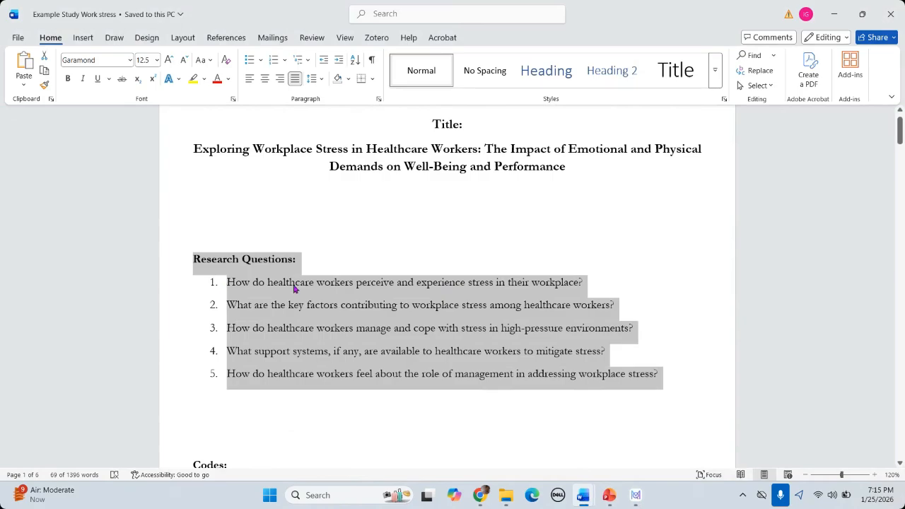
{"action": "left_click", "coordinate": [294, 287]}
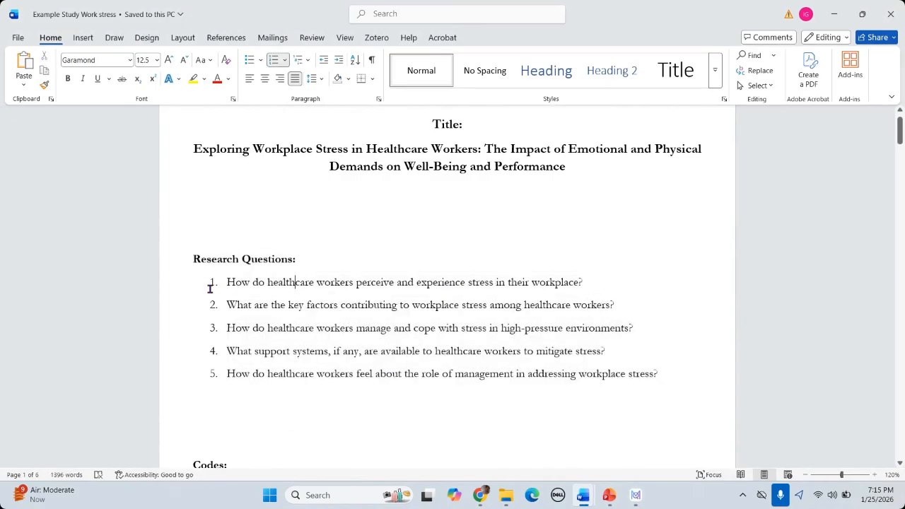
{"action": "left_click_drag", "start_coordinate": [223, 285], "coordinate": [662, 368]}
{"action": "mouse_move", "coordinate": [635, 495]}
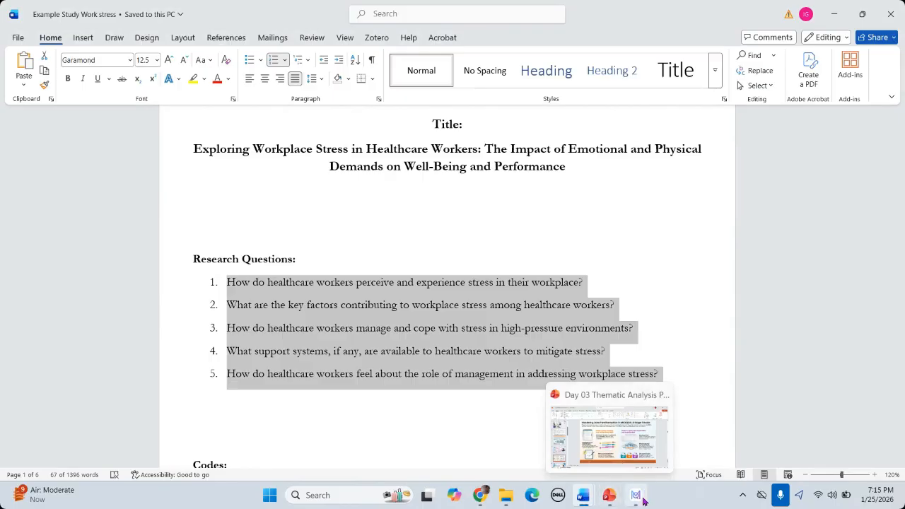
{"action": "left_click", "coordinate": [645, 453]}
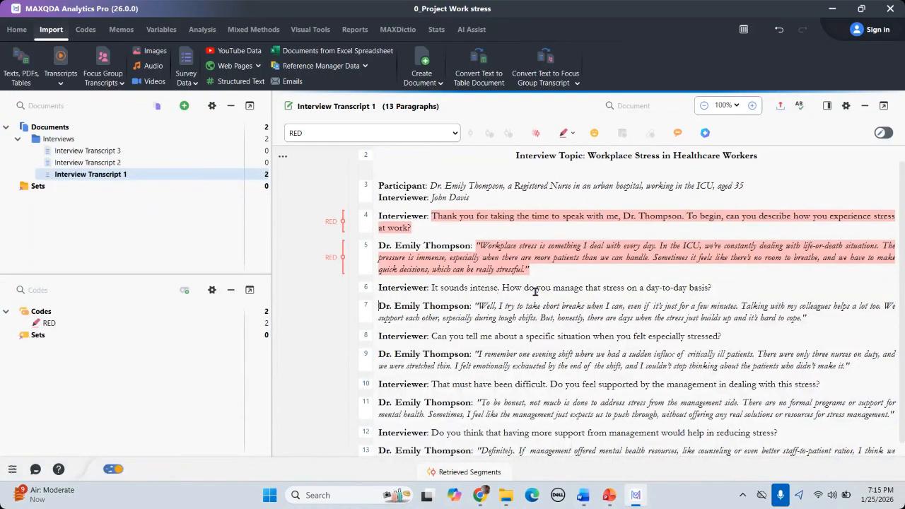
Step: Select the participant's paragraph 7 answer about coping with stress in the transcript
{"action": "scroll", "coordinate": [536, 292], "scroll_direction": "down", "scroll_amount": 1}
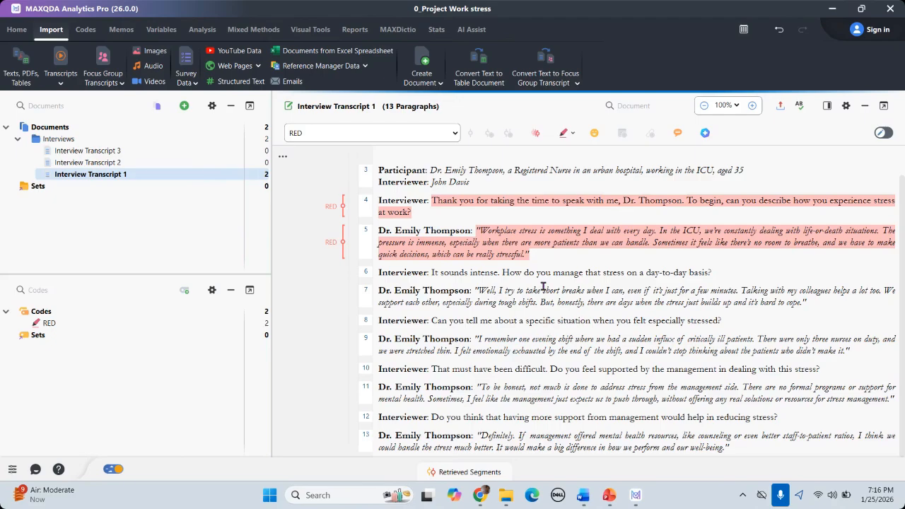
{"action": "left_click", "coordinate": [481, 242]}
{"action": "left_click_drag", "start_coordinate": [430, 272], "coordinate": [737, 270]}
{"action": "left_click_drag", "start_coordinate": [475, 290], "coordinate": [798, 309]}
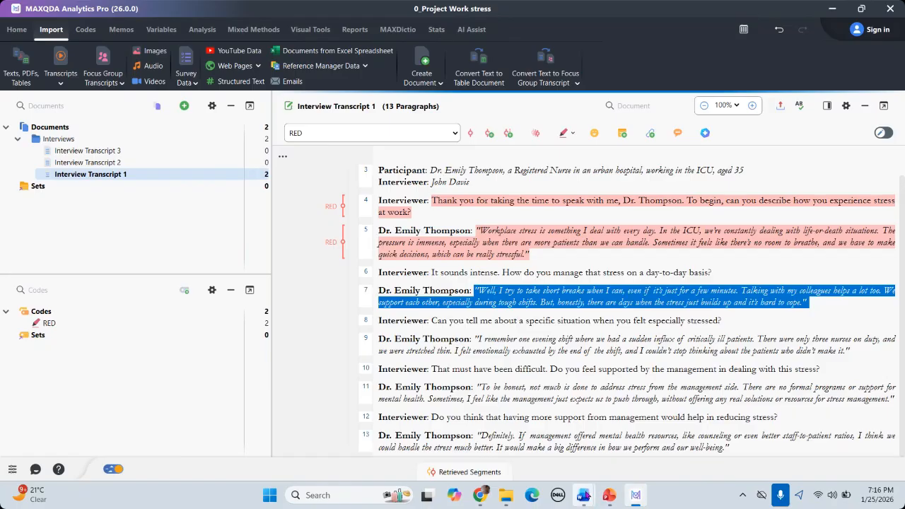
{"action": "mouse_move", "coordinate": [583, 495]}
{"action": "left_click", "coordinate": [545, 439]}
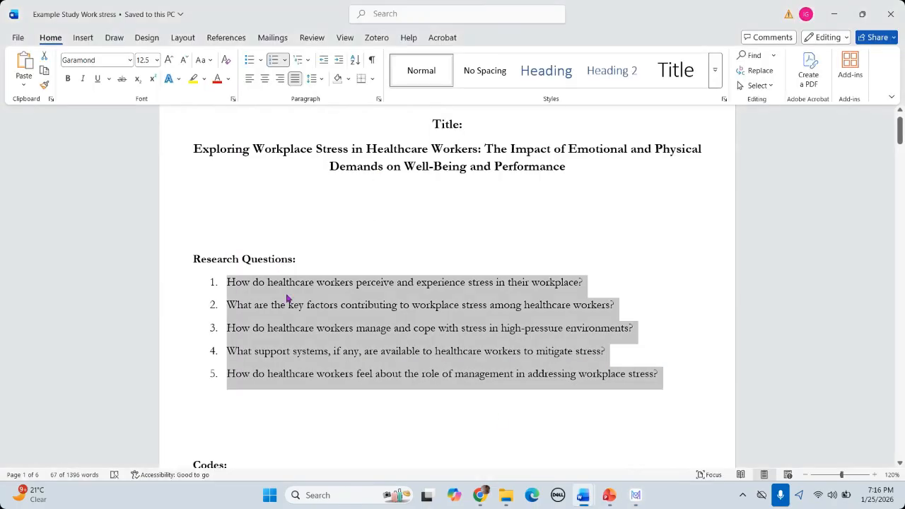
{"action": "mouse_move", "coordinate": [609, 495]}
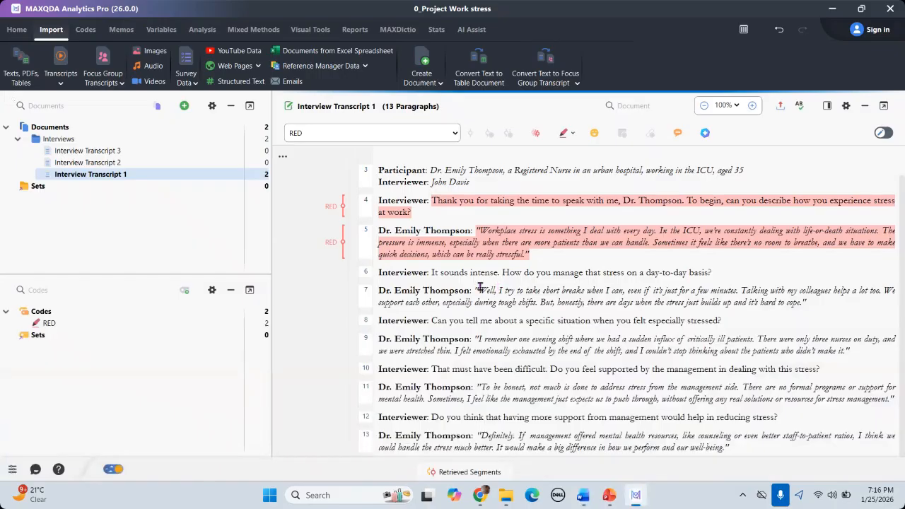
{"action": "left_click_drag", "start_coordinate": [475, 290], "coordinate": [806, 305]}
Step: Code the paragraph 7 and 9 answers with green highlight, then select paragraph 11's answer
{"action": "left_click", "coordinate": [573, 133]}
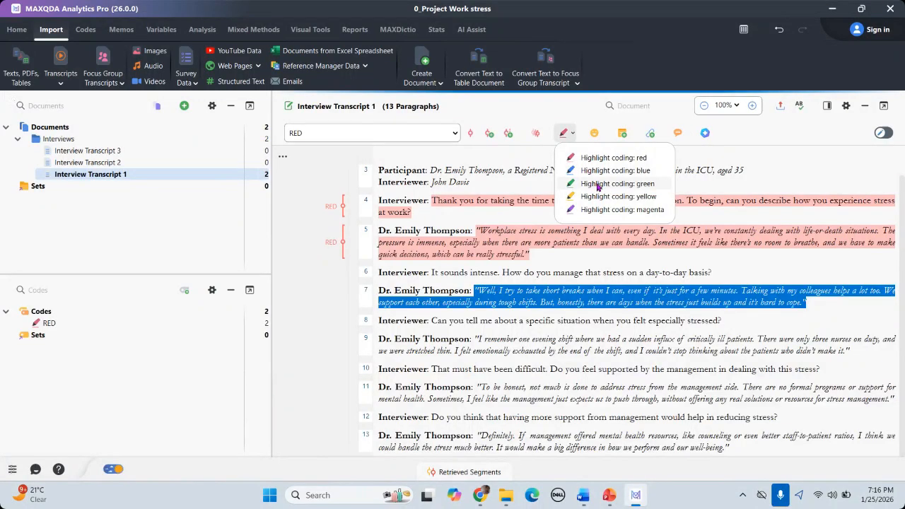
{"action": "left_click", "coordinate": [598, 184]}
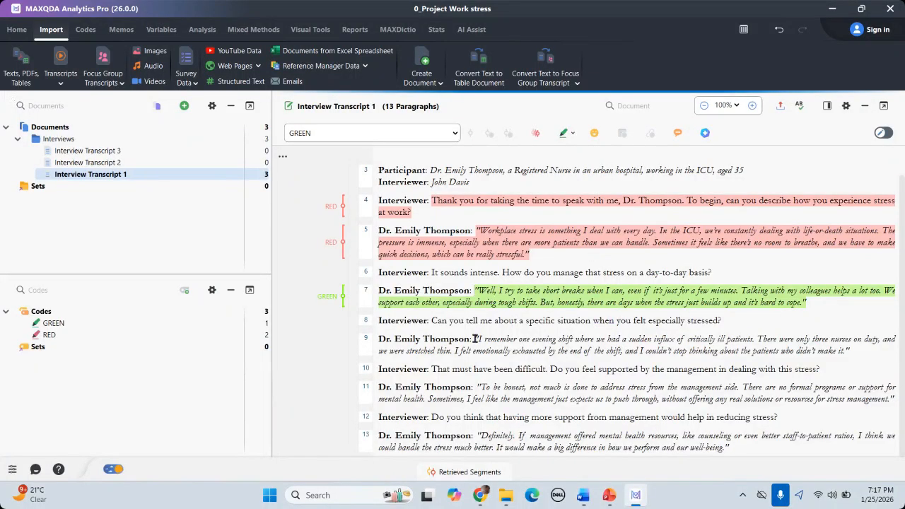
{"action": "left_click_drag", "start_coordinate": [474, 338], "coordinate": [851, 351]}
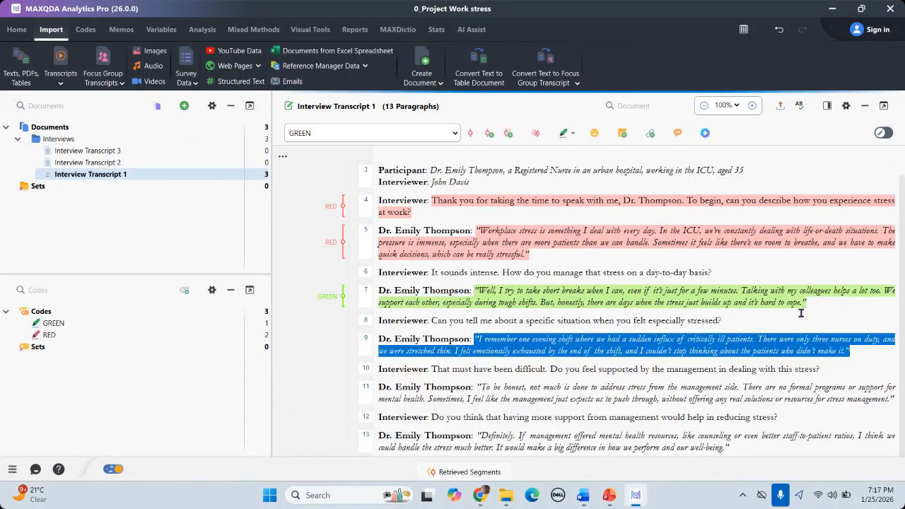
{"action": "left_click", "coordinate": [573, 134]}
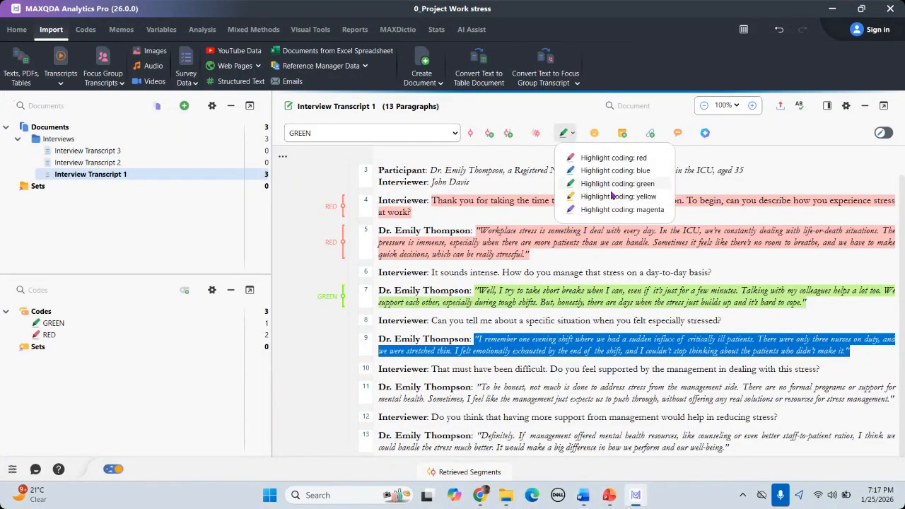
{"action": "left_click", "coordinate": [612, 185]}
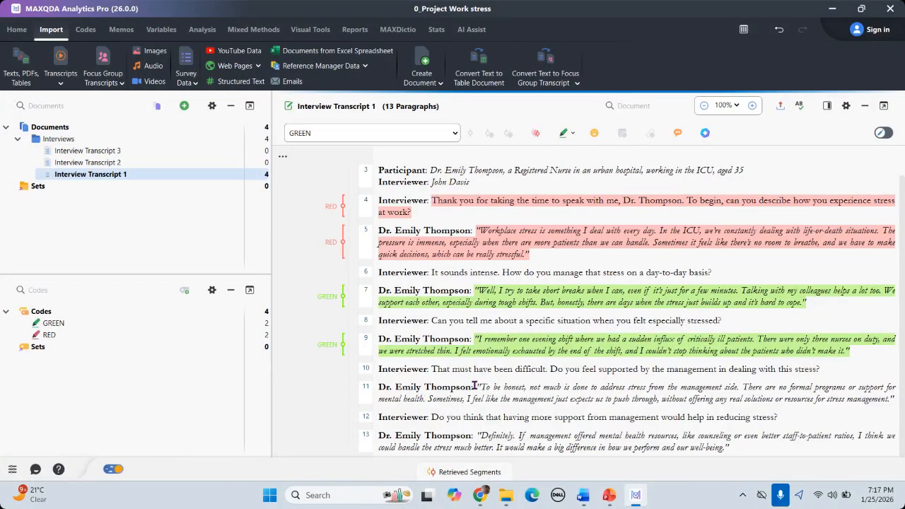
{"action": "left_click_drag", "start_coordinate": [475, 386], "coordinate": [894, 401]}
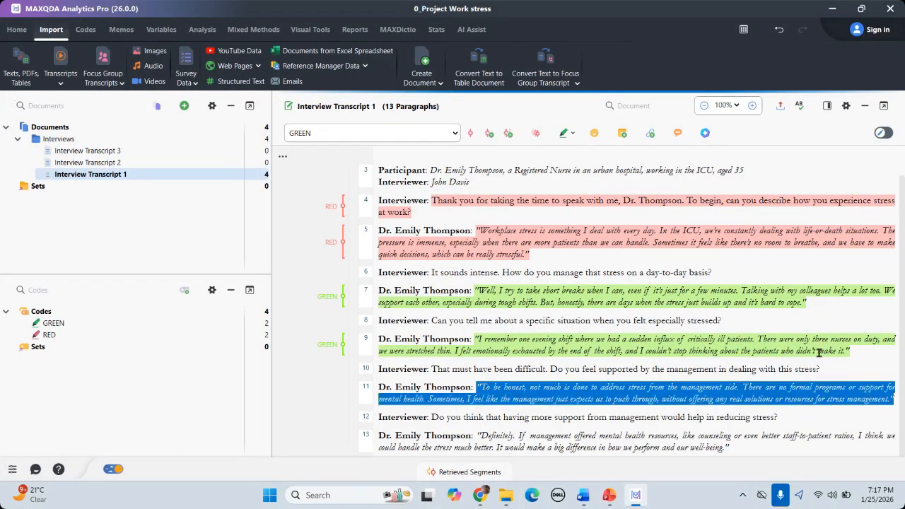
Step: Add paragraph 11's answer on lack of management support to the RED code
{"action": "left_click", "coordinate": [574, 134]}
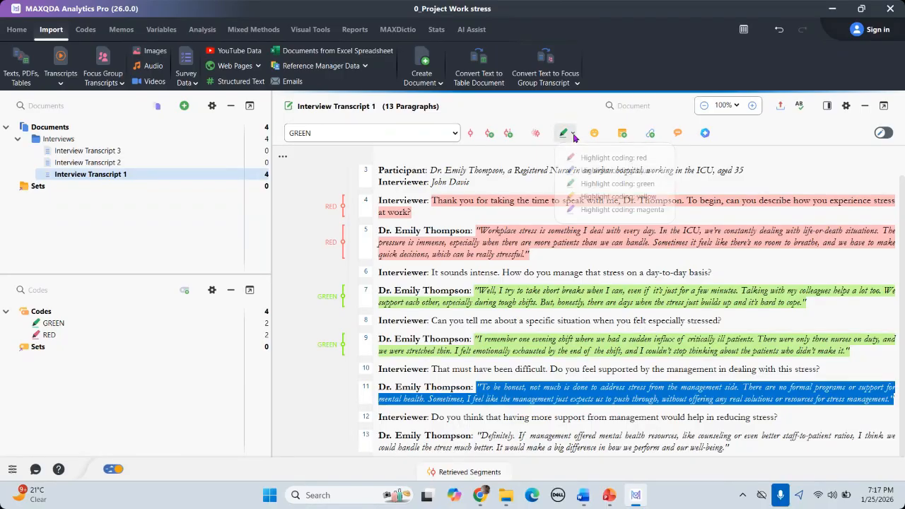
{"action": "left_click", "coordinate": [601, 157]}
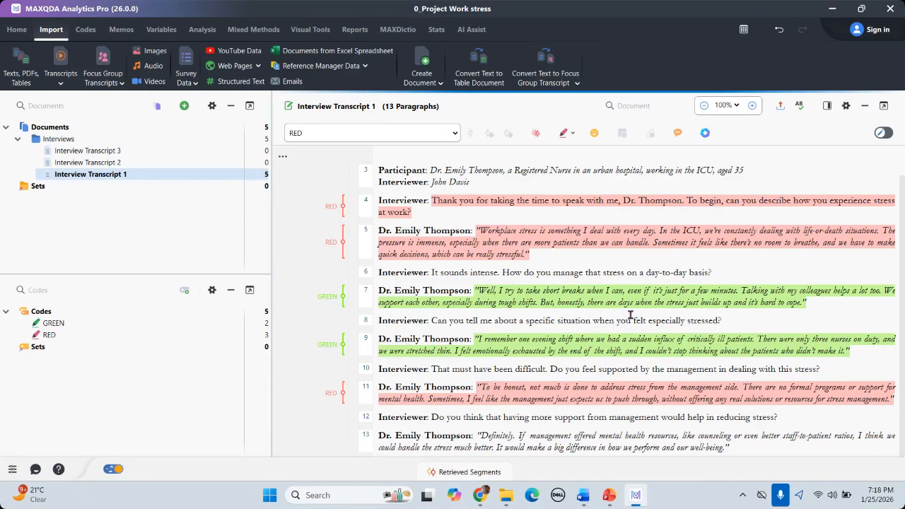
{"action": "scroll", "coordinate": [547, 276], "scroll_direction": "up", "scroll_amount": 1}
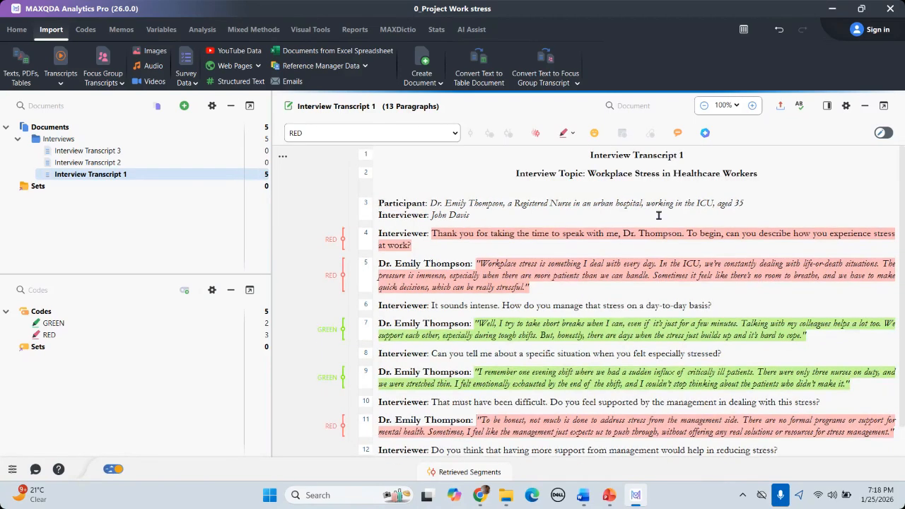
Step: Turn on Paraphrase mode and try paragraph 5's answer, dismissing the empty paraphrase entries
{"action": "left_click", "coordinate": [677, 134]}
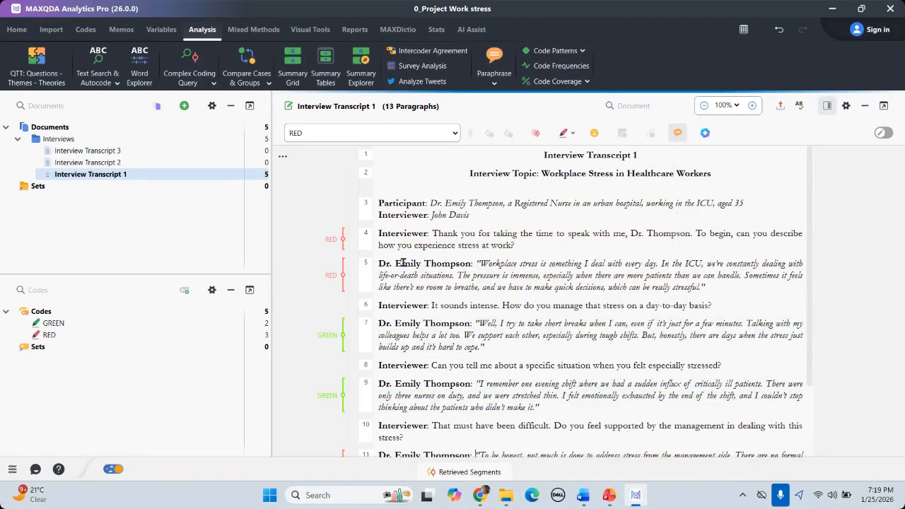
{"action": "left_click_drag", "start_coordinate": [477, 263], "coordinate": [712, 289]}
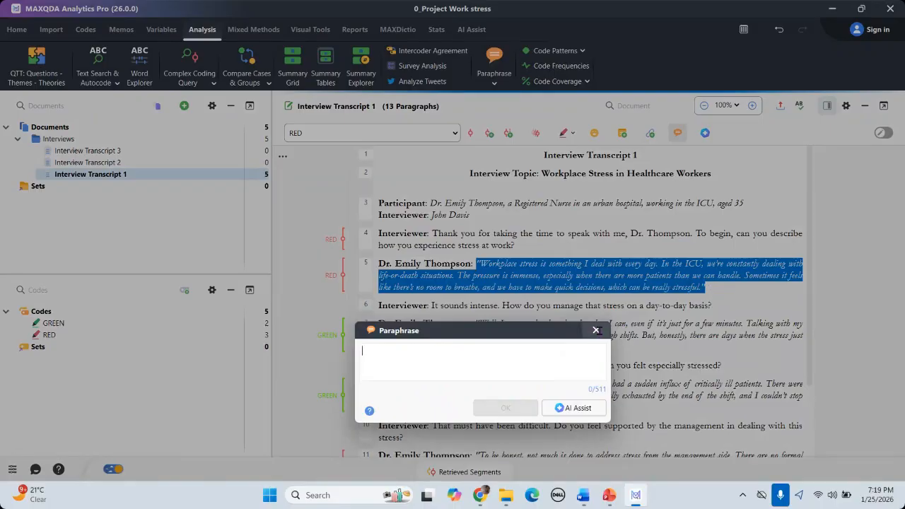
{"action": "left_click", "coordinate": [595, 330]}
{"action": "left_click_drag", "start_coordinate": [477, 263], "coordinate": [716, 291]}
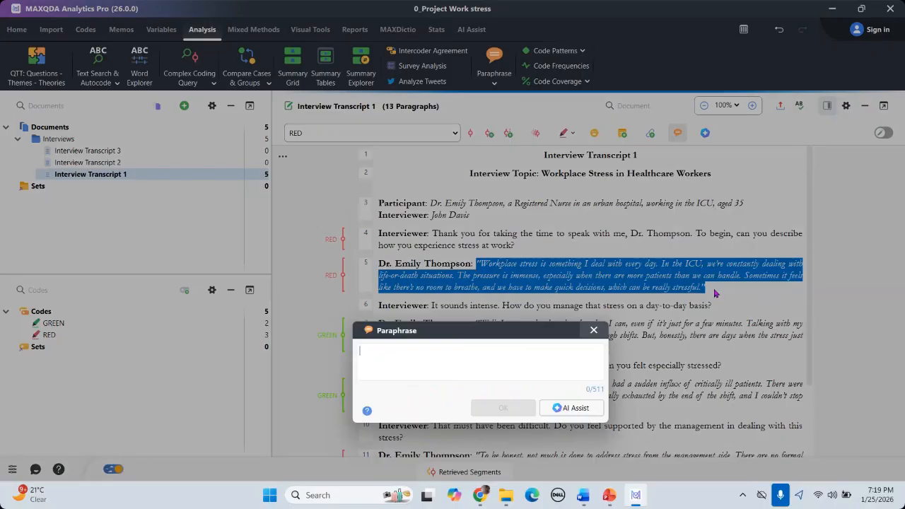
{"action": "left_click", "coordinate": [598, 331]}
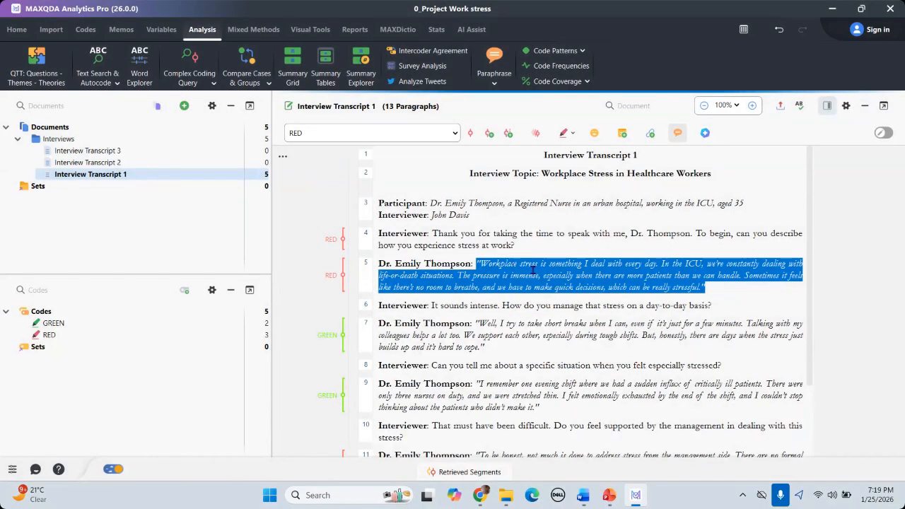
Step: Toggle Paraphrase mode off and on, then select paragraph 7's answer for a paraphrase entry
{"action": "left_click", "coordinate": [678, 134]}
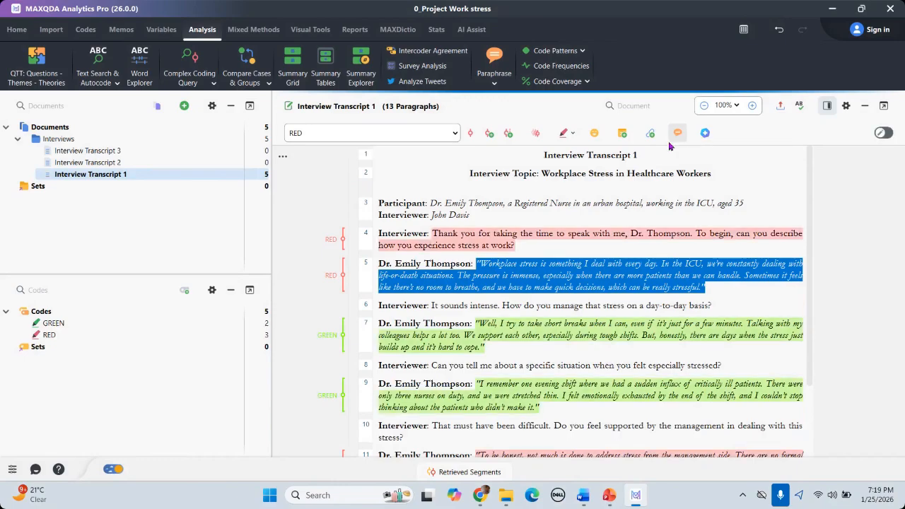
{"action": "left_click", "coordinate": [679, 134]}
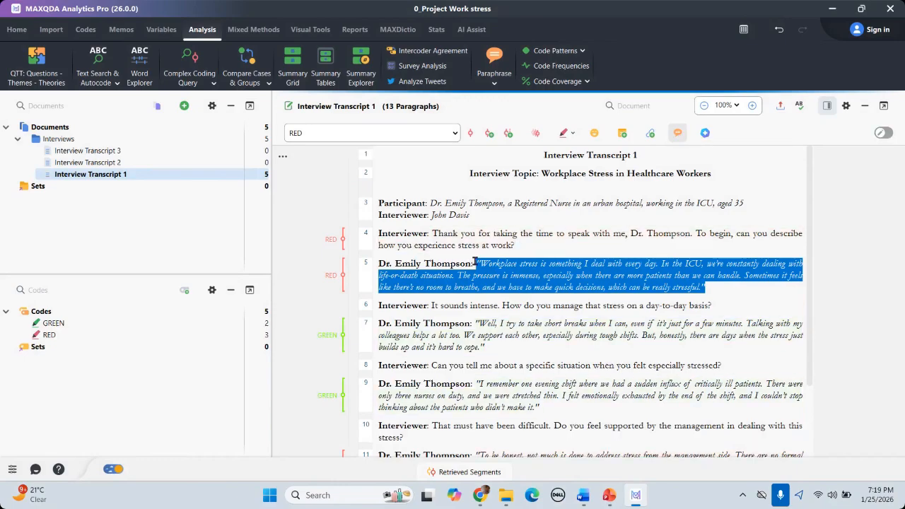
{"action": "left_click_drag", "start_coordinate": [476, 263], "coordinate": [606, 263]}
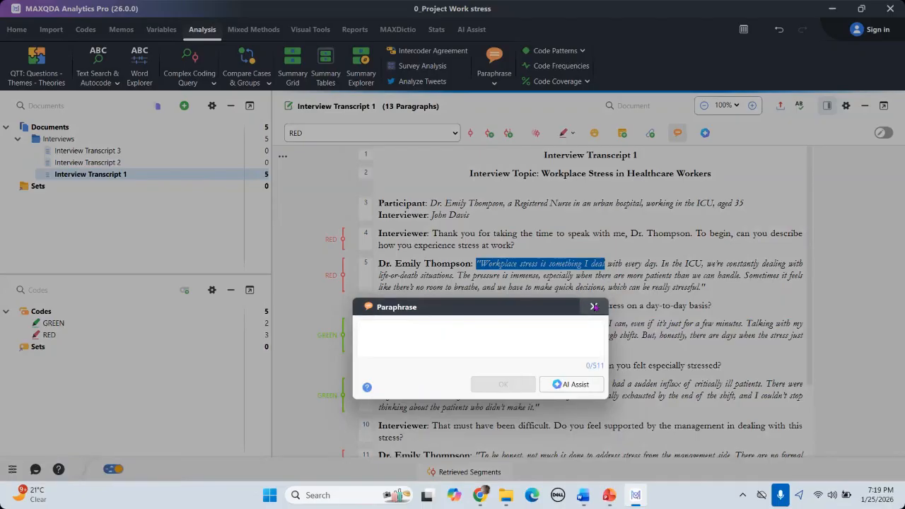
{"action": "left_click", "coordinate": [594, 306]}
{"action": "left_click", "coordinate": [679, 134]}
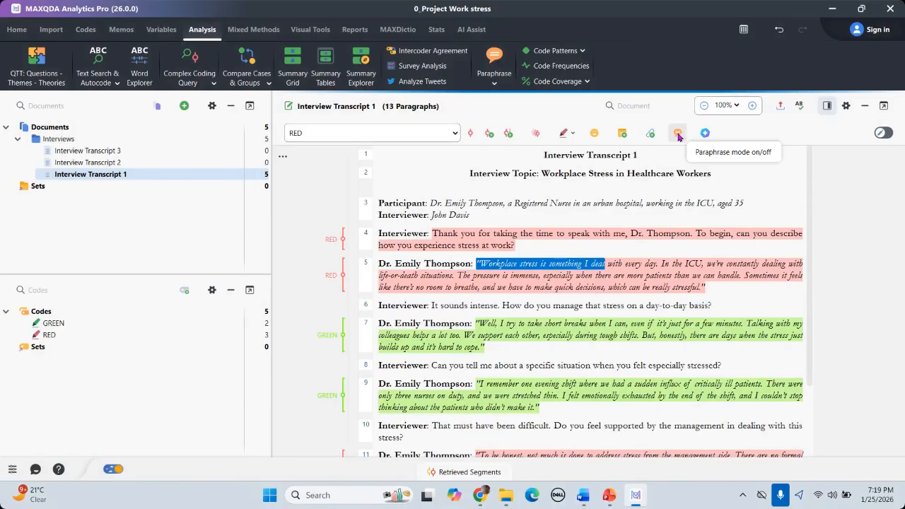
{"action": "left_click", "coordinate": [678, 134]}
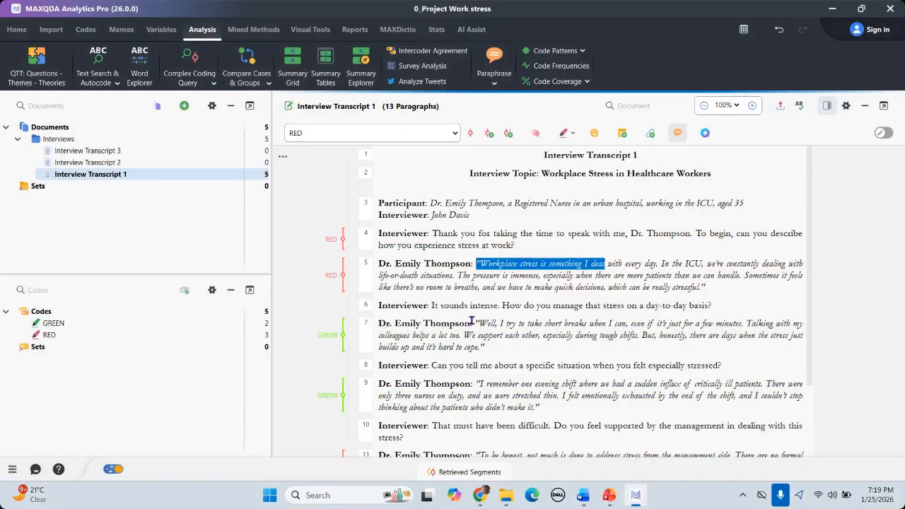
{"action": "left_click_drag", "start_coordinate": [472, 323], "coordinate": [485, 346]}
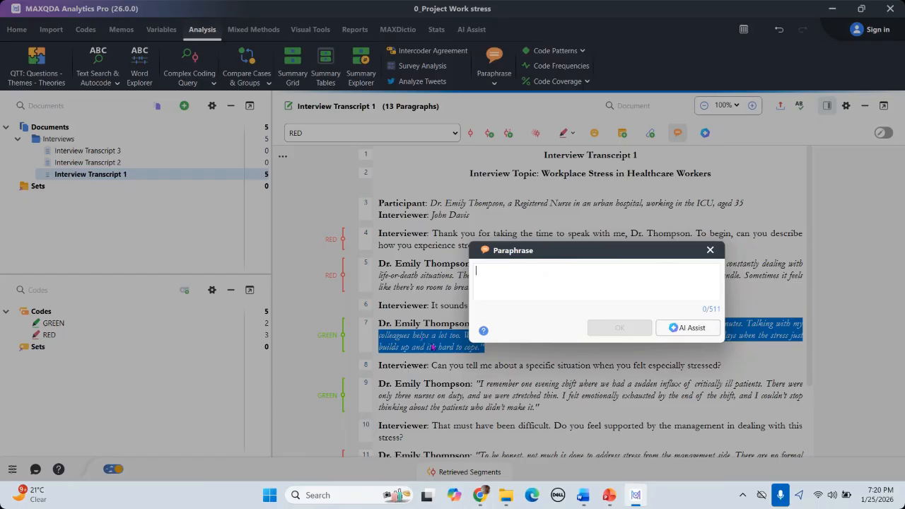
Step: Launch AI Assist from the Paraphrase dialog and choose Sign in on its welcome screen
{"action": "left_click", "coordinate": [690, 329]}
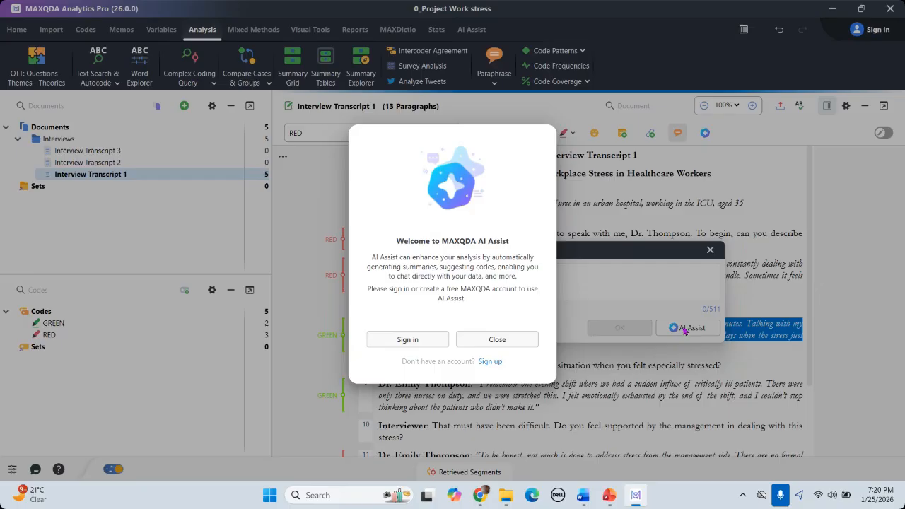
{"action": "left_click", "coordinate": [408, 341]}
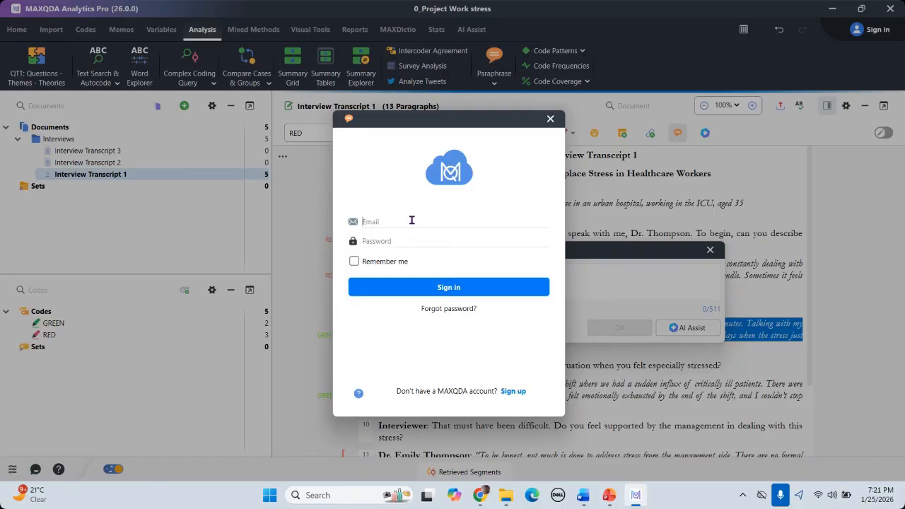
Step: Sign in to the AI Assist account with the e-mail and password, with Remember me ticked
{"action": "left_click", "coordinate": [354, 261]}
{"action": "left_click", "coordinate": [449, 287]}
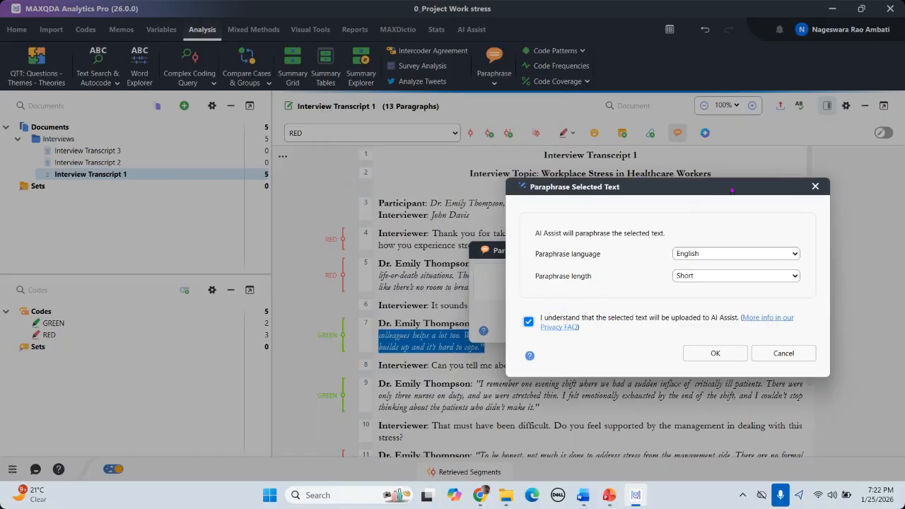
{"action": "left_click_drag", "start_coordinate": [731, 186], "coordinate": [588, 157]}
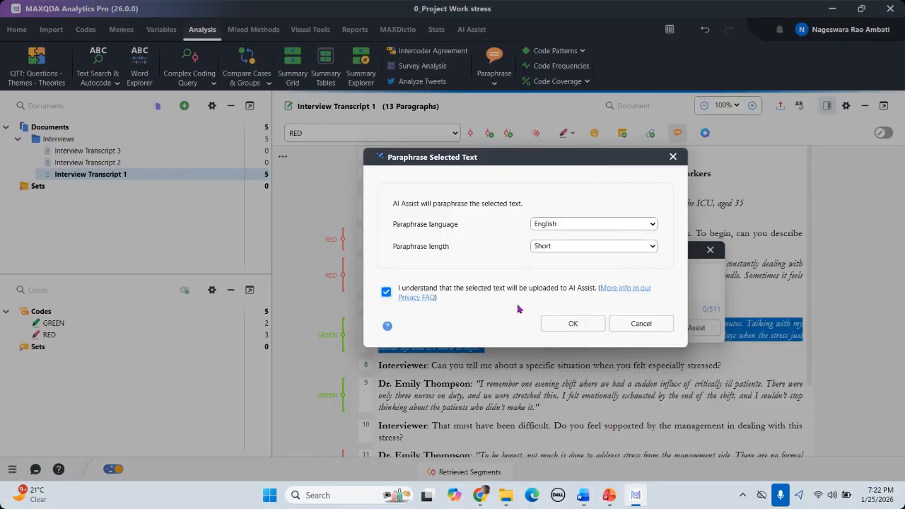
{"action": "left_click", "coordinate": [653, 224]}
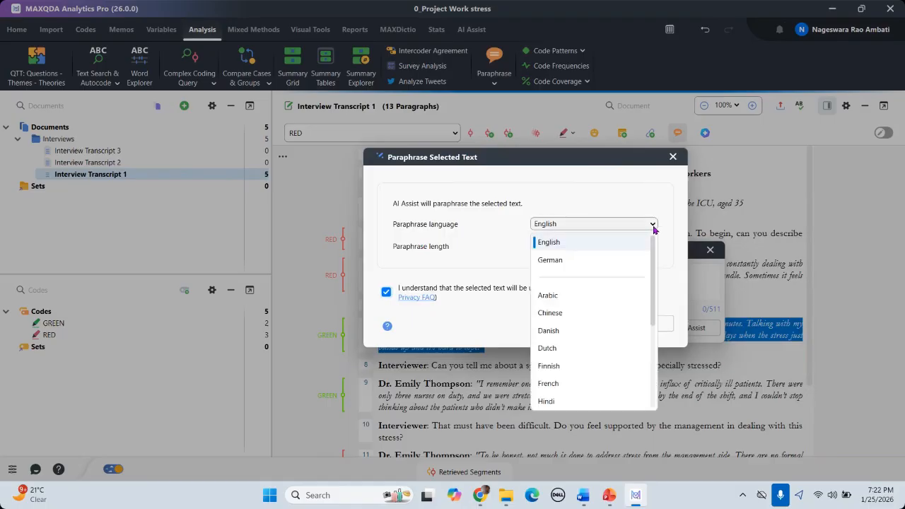
{"action": "left_click_drag", "start_coordinate": [656, 279], "coordinate": [656, 249]}
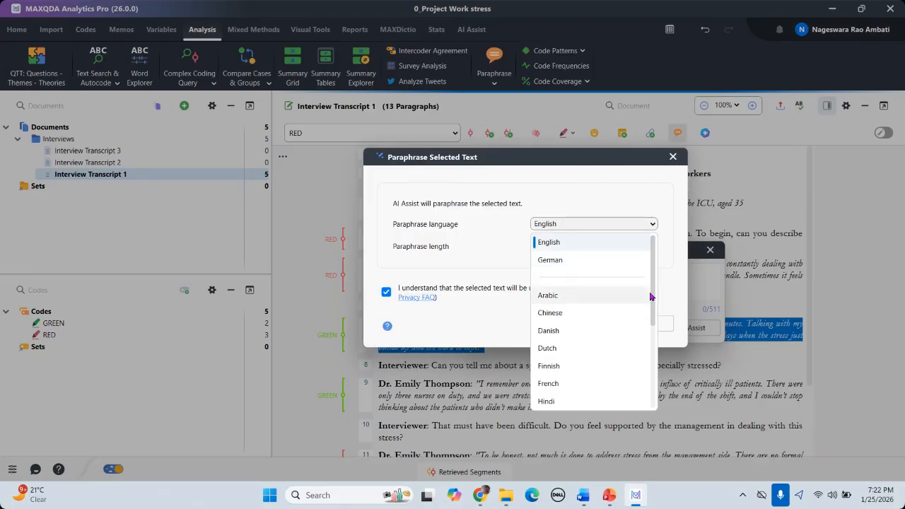
{"action": "left_click_drag", "start_coordinate": [651, 296], "coordinate": [654, 336]}
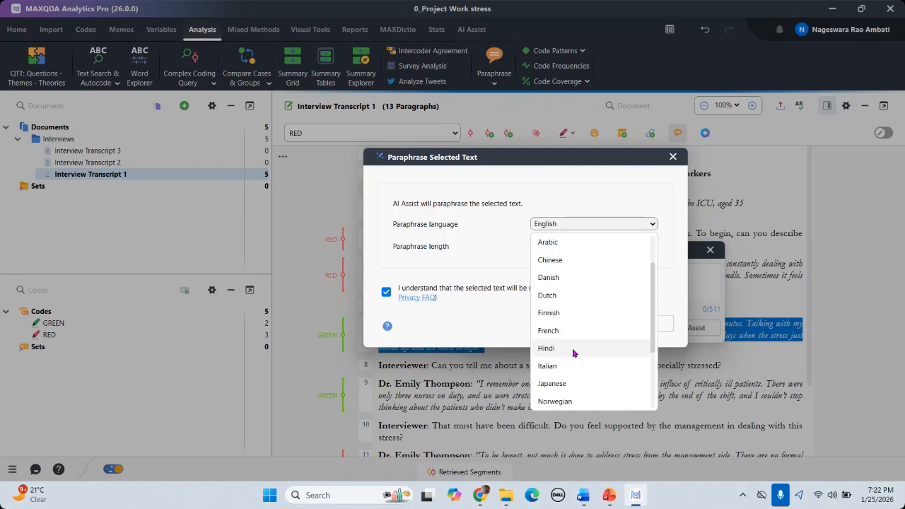
{"action": "left_click_drag", "start_coordinate": [652, 328], "coordinate": [658, 349]}
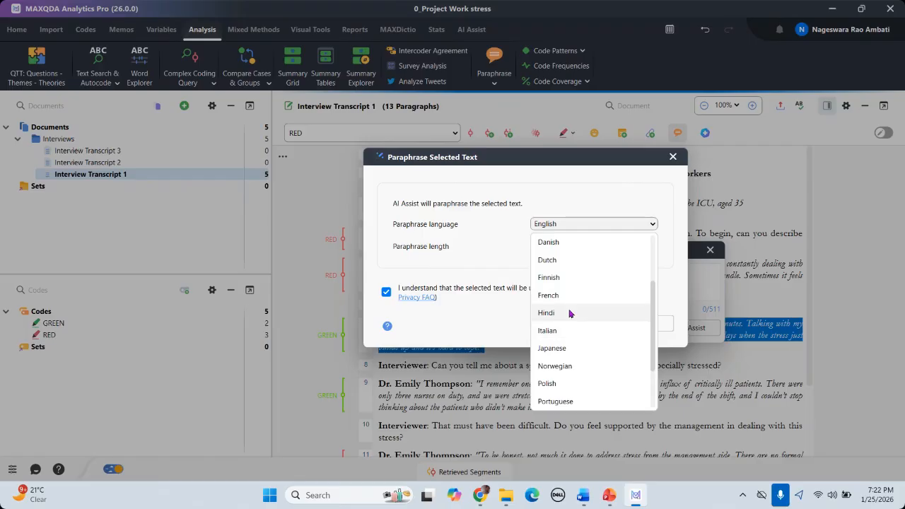
{"action": "left_click", "coordinate": [592, 225]}
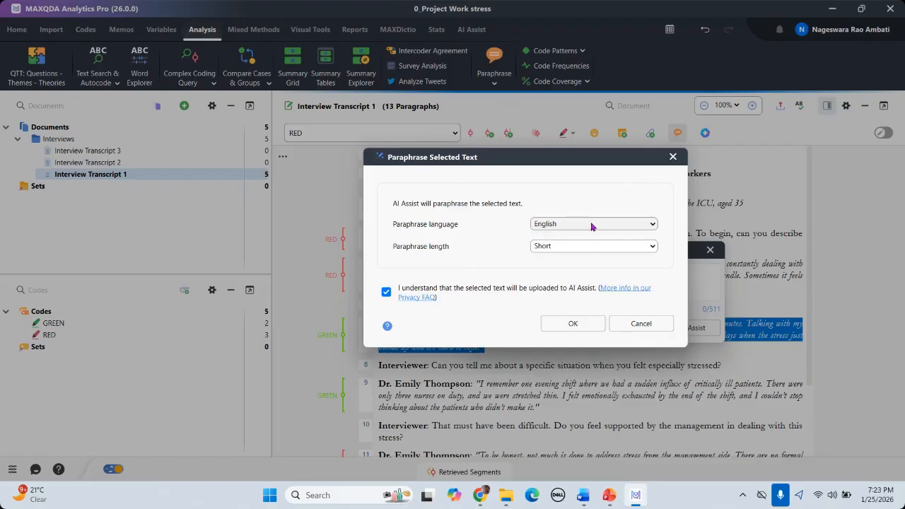
Step: Change the AI Assist paraphrase length from Short to Long, keeping English
{"action": "left_click", "coordinate": [654, 248]}
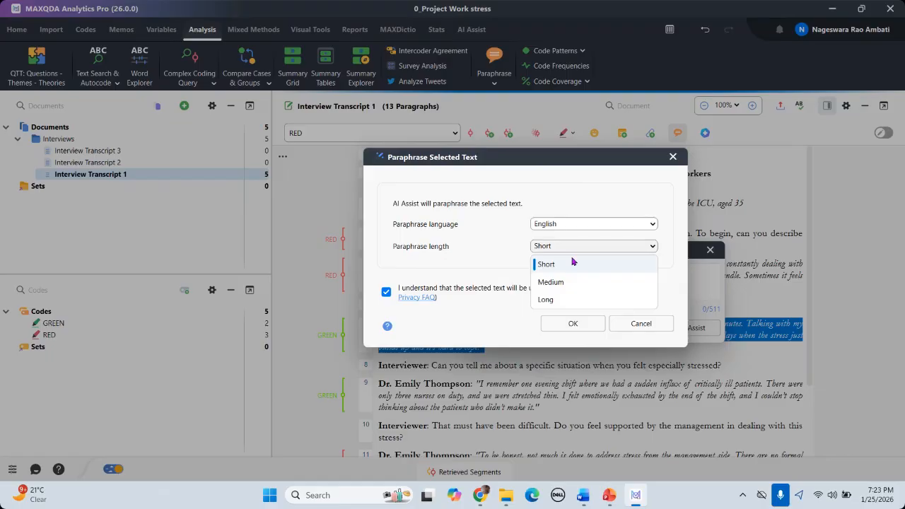
{"action": "left_click", "coordinate": [558, 300]}
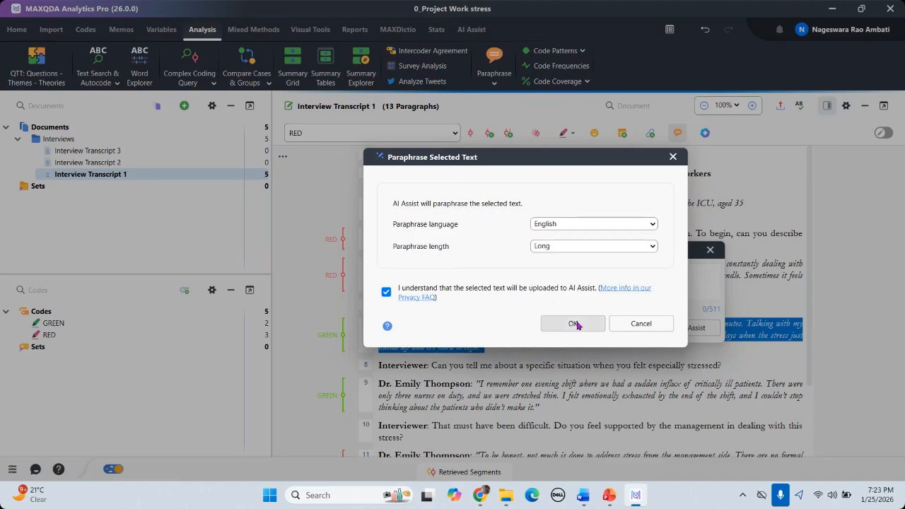
Step: Generate the AI paraphrase of paragraph 7's answer, review it, then close it and deselect the text
{"action": "left_click", "coordinate": [575, 324]}
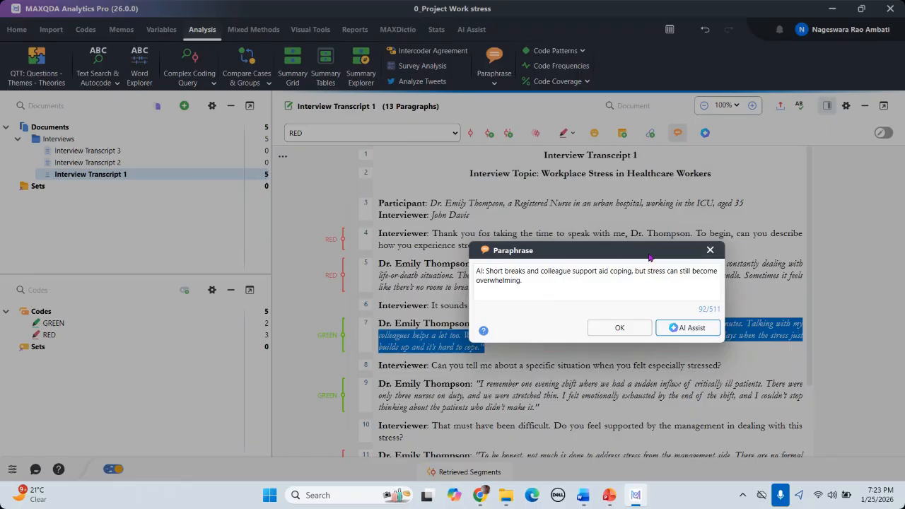
{"action": "left_click_drag", "start_coordinate": [649, 257], "coordinate": [649, 228]}
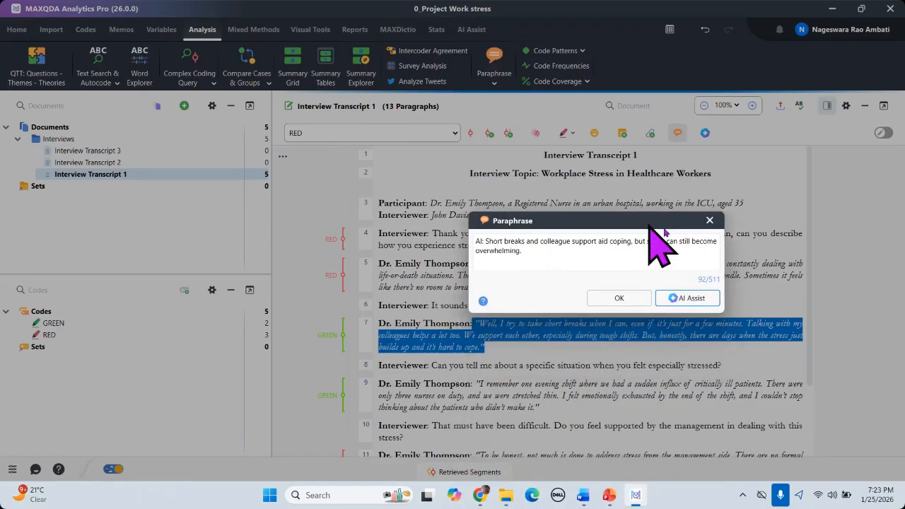
{"action": "left_click", "coordinate": [710, 220]}
{"action": "left_click", "coordinate": [607, 351]}
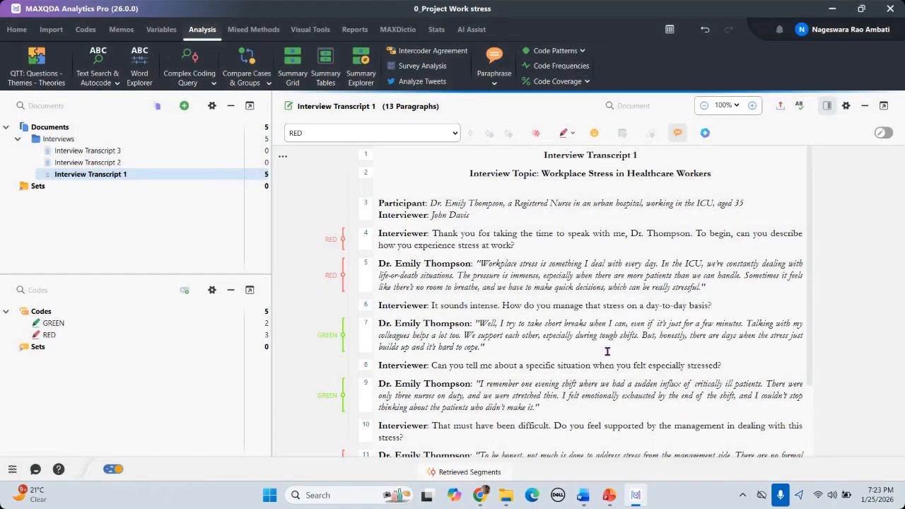
Step: Select paragraph 9's answer about the evening shift to open its Paraphrase entry
{"action": "scroll", "coordinate": [518, 364], "scroll_direction": "down", "scroll_amount": 1}
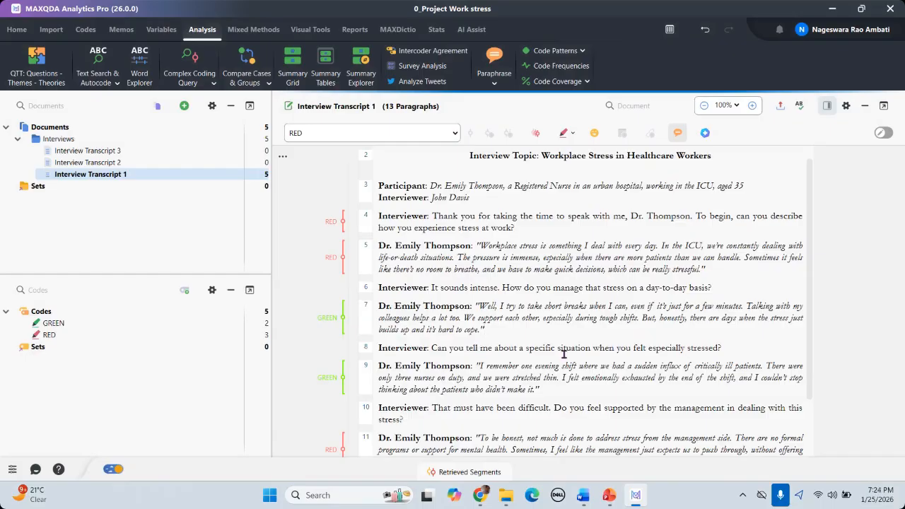
{"action": "scroll", "coordinate": [495, 353], "scroll_direction": "down", "scroll_amount": 1}
{"action": "left_click_drag", "start_coordinate": [479, 348], "coordinate": [537, 369]}
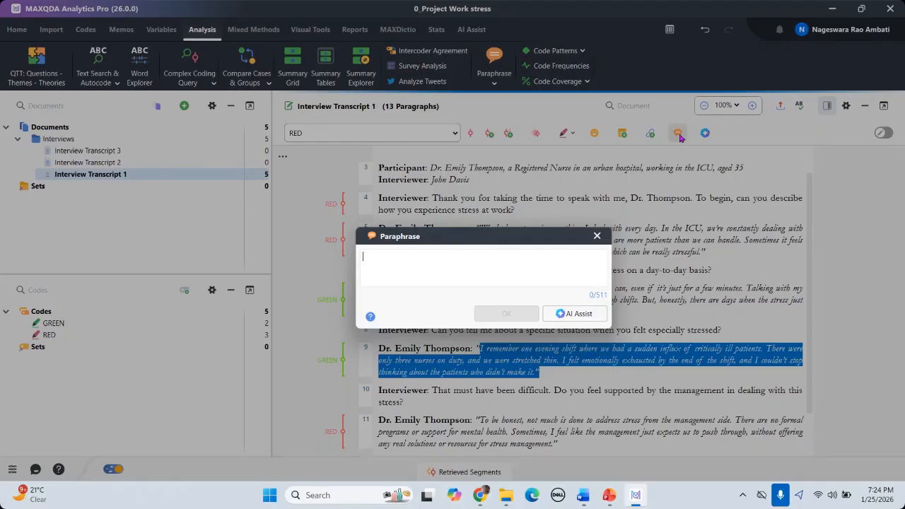
Step: Move the empty paragraph 9 Paraphrase box aside, then close it without writing a paraphrase
{"action": "left_click_drag", "start_coordinate": [490, 236], "coordinate": [556, 210]}
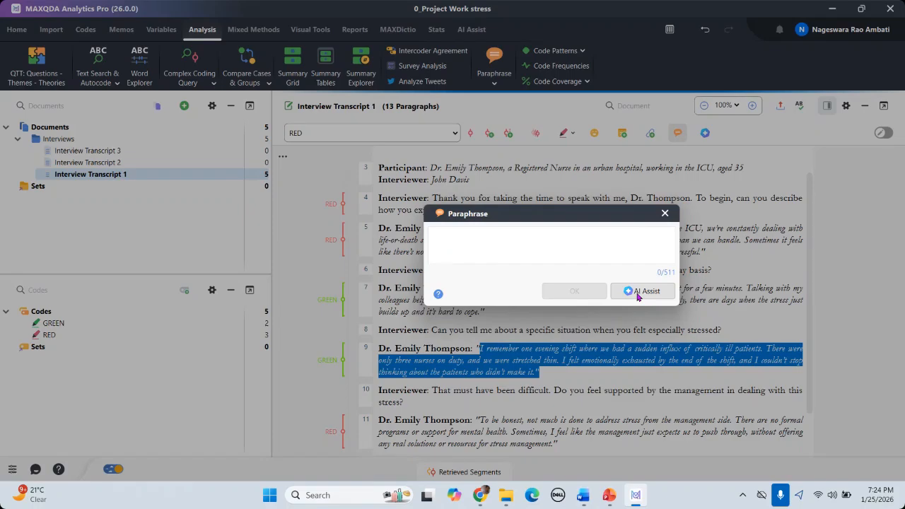
{"action": "left_click", "coordinate": [667, 216]}
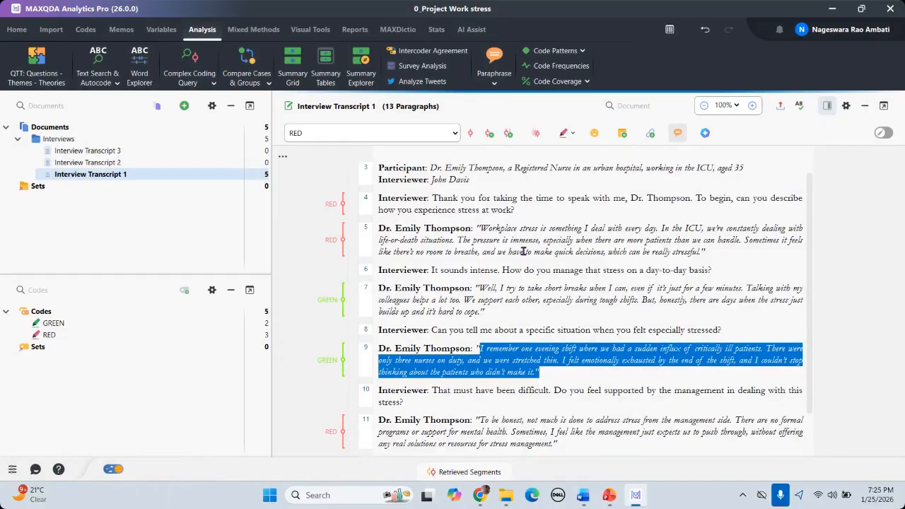
{"action": "scroll", "coordinate": [531, 257], "scroll_direction": "up", "scroll_amount": 1}
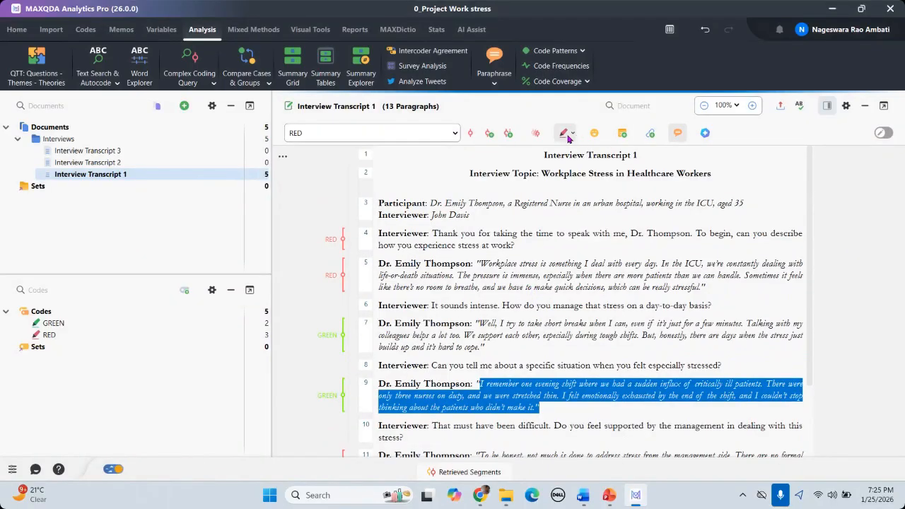
{"action": "left_click", "coordinate": [677, 134]}
{"action": "scroll", "coordinate": [594, 339], "scroll_direction": "down", "scroll_amount": 3}
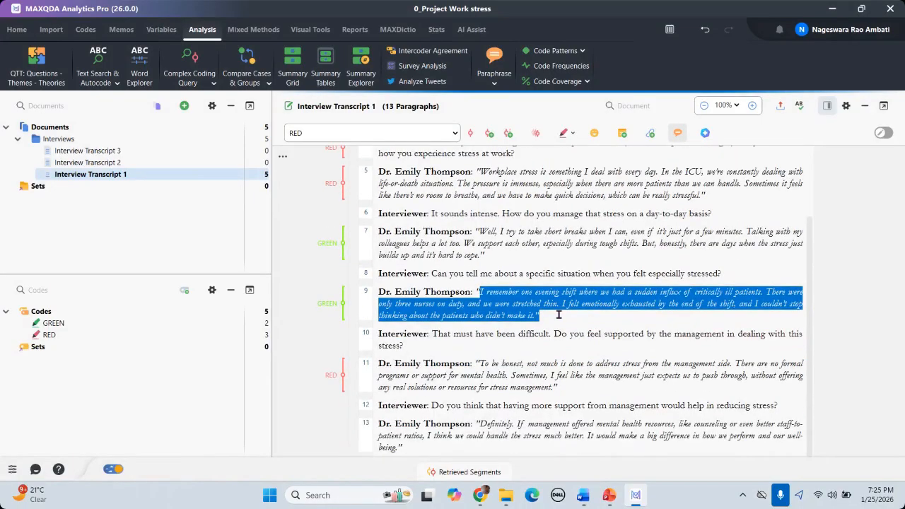
{"action": "scroll", "coordinate": [558, 315], "scroll_direction": "up", "scroll_amount": 3}
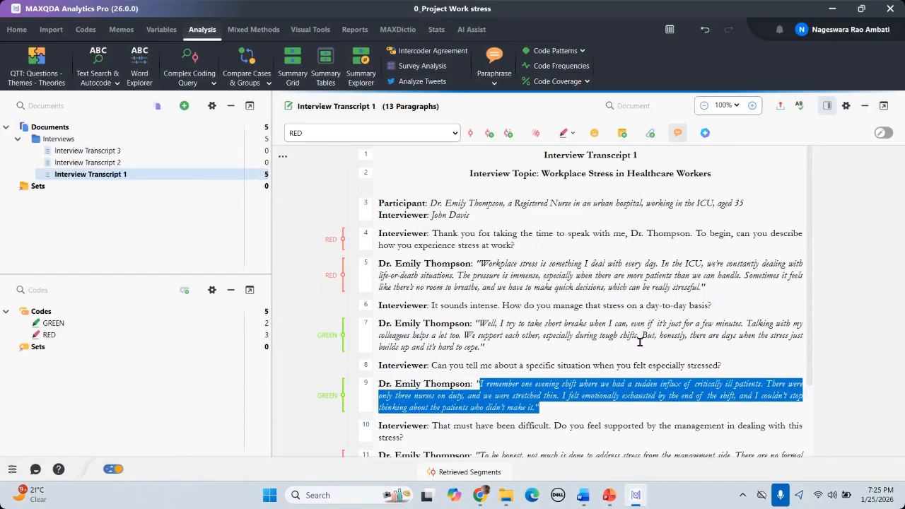
{"action": "left_click", "coordinate": [533, 246]}
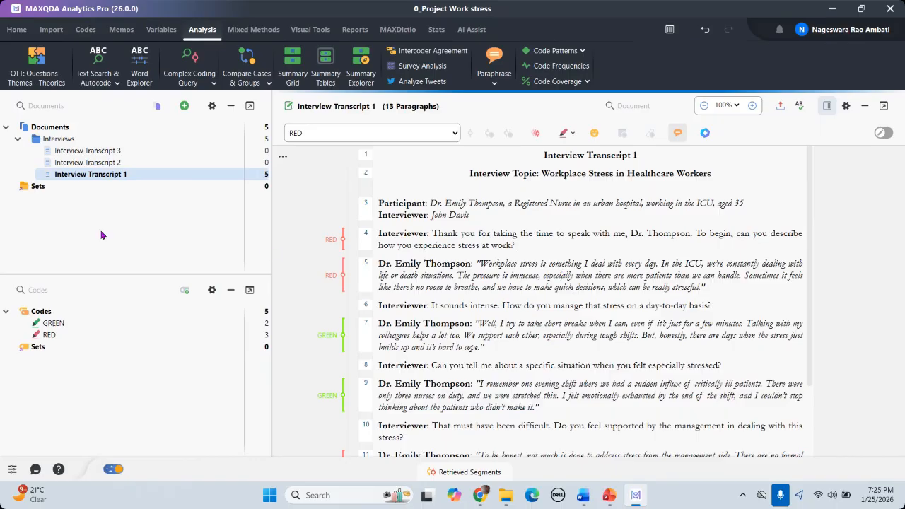
{"action": "mouse_move", "coordinate": [114, 179]}
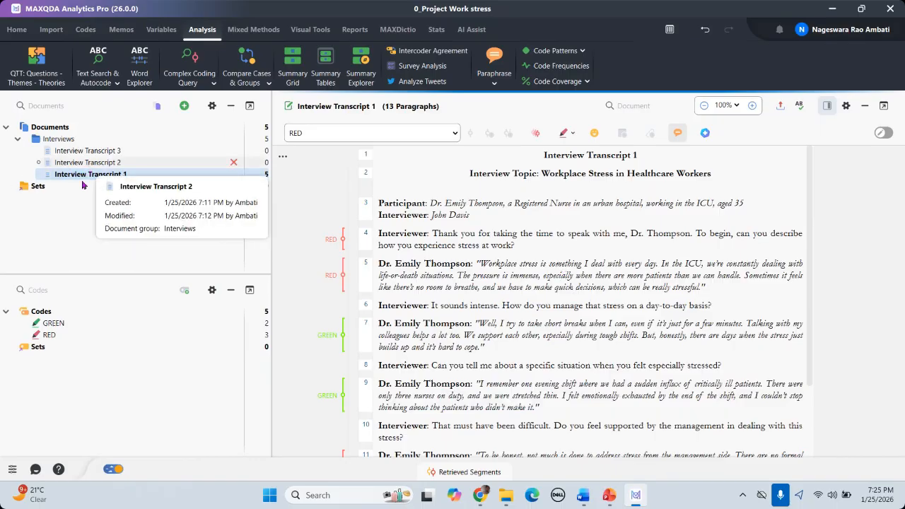
{"action": "mouse_move", "coordinate": [67, 325]}
{"action": "mouse_move", "coordinate": [48, 340]}
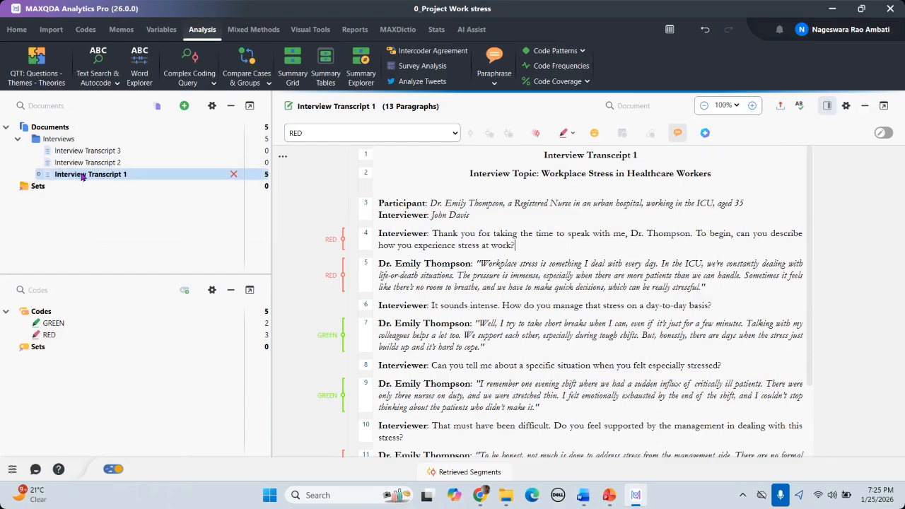
{"action": "mouse_move", "coordinate": [82, 176]}
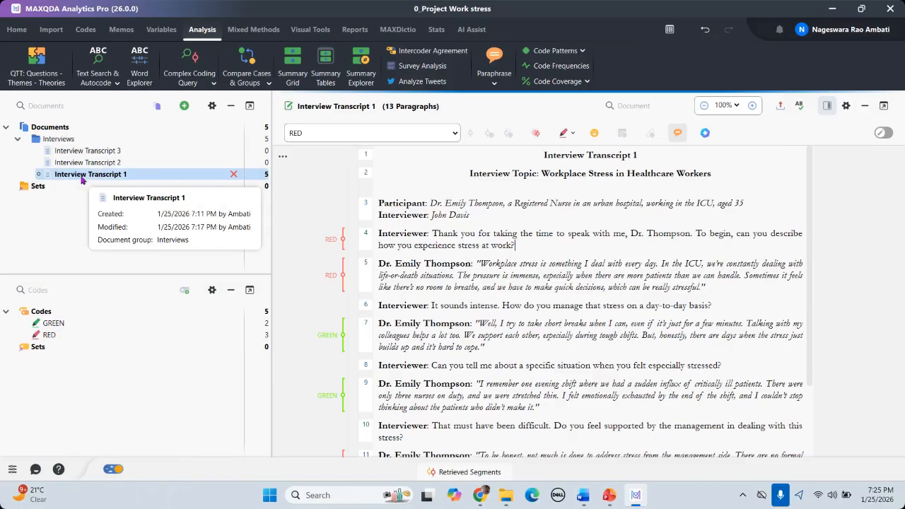
{"action": "right_click", "coordinate": [82, 179]}
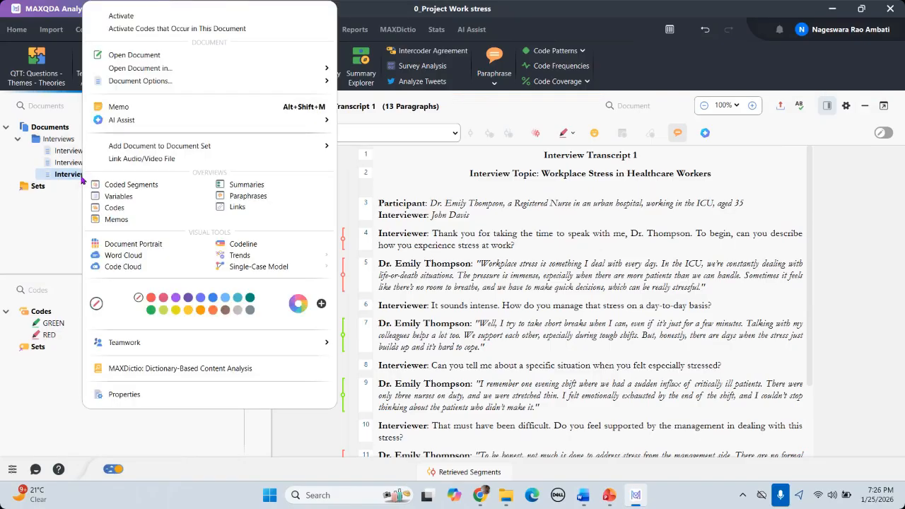
{"action": "left_click", "coordinate": [84, 178]}
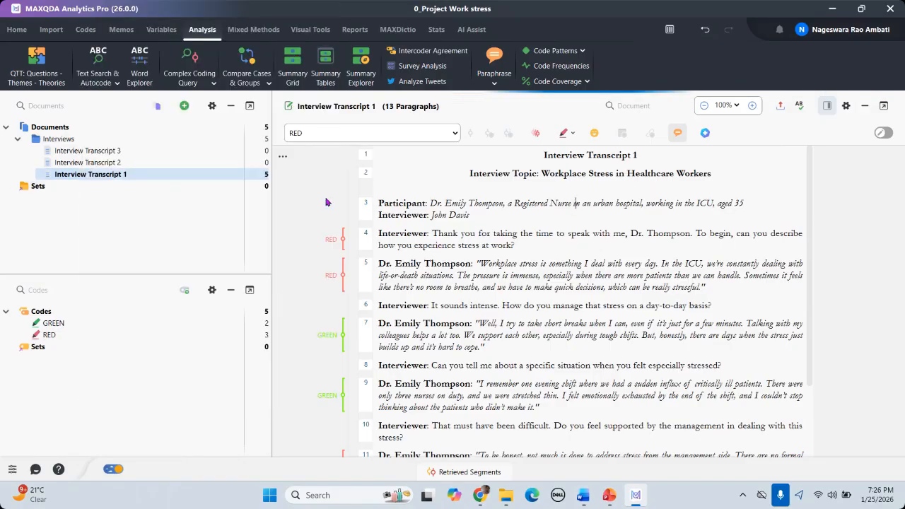
{"action": "right_click", "coordinate": [99, 181]}
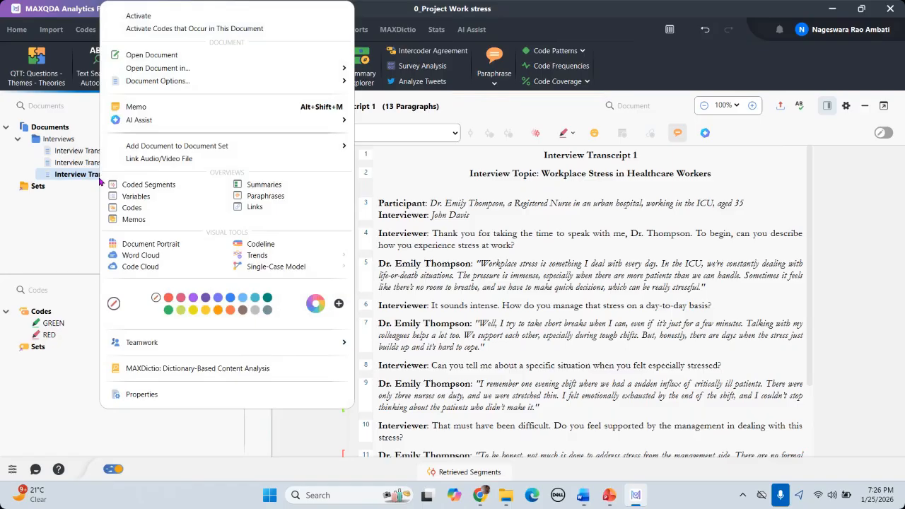
{"action": "left_click", "coordinate": [514, 215]}
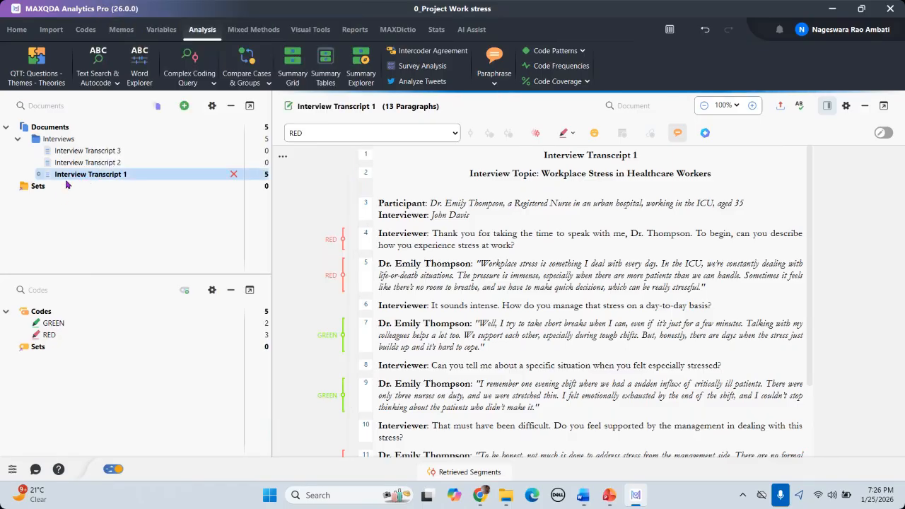
{"action": "mouse_move", "coordinate": [83, 180]}
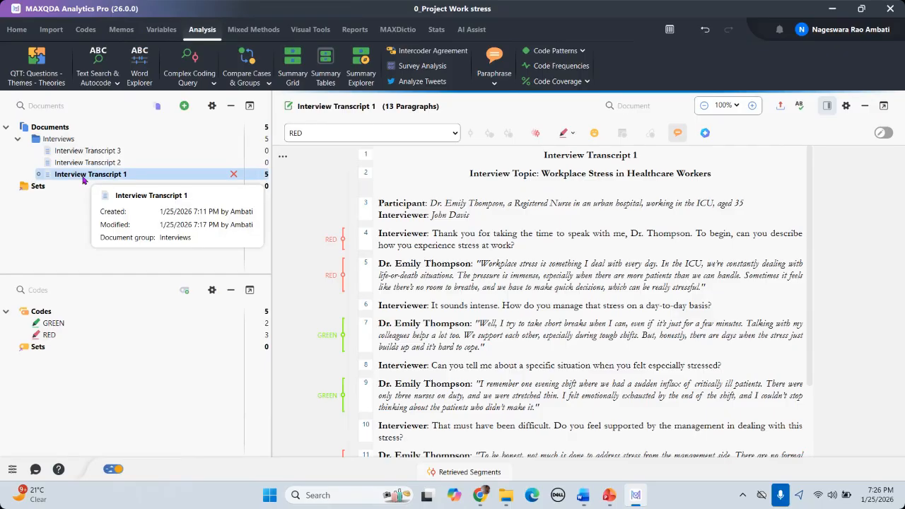
{"action": "right_click", "coordinate": [82, 180]}
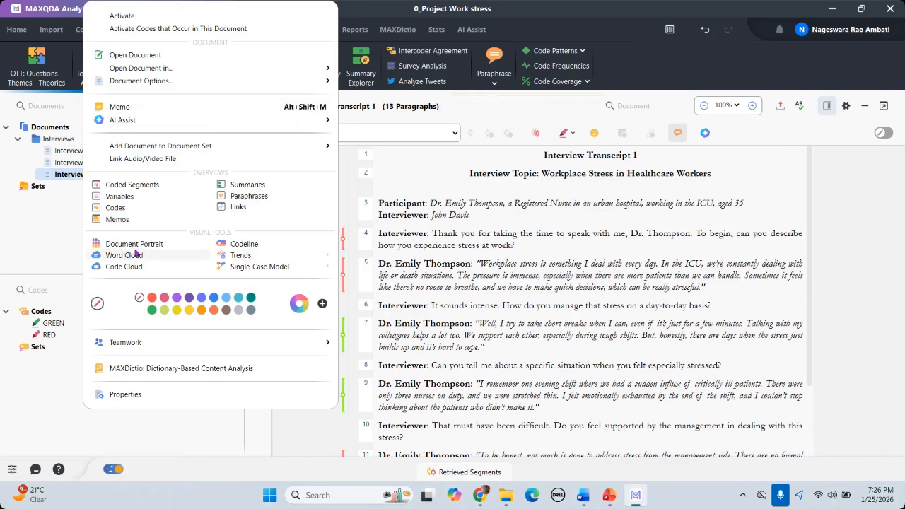
{"action": "left_click", "coordinate": [454, 210]}
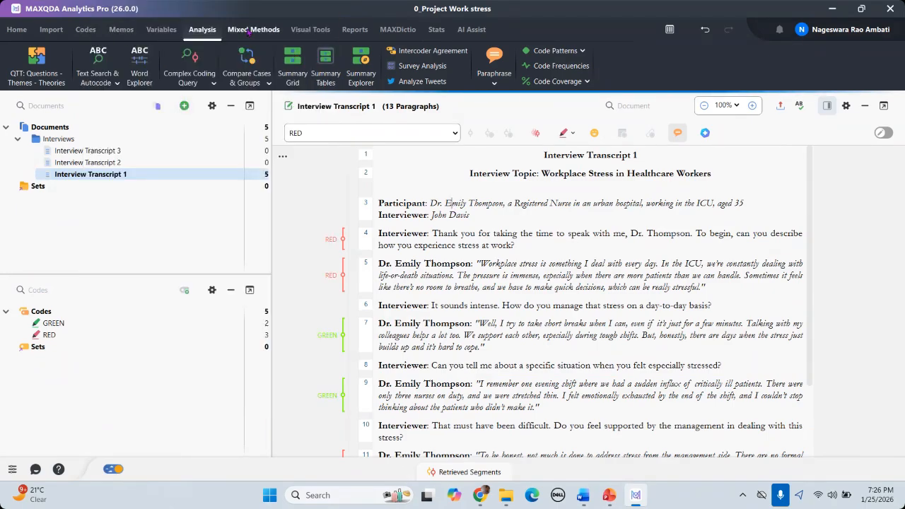
Step: Open the Word Cloud setup from the Visual Tools ribbon
{"action": "left_click", "coordinate": [316, 31]}
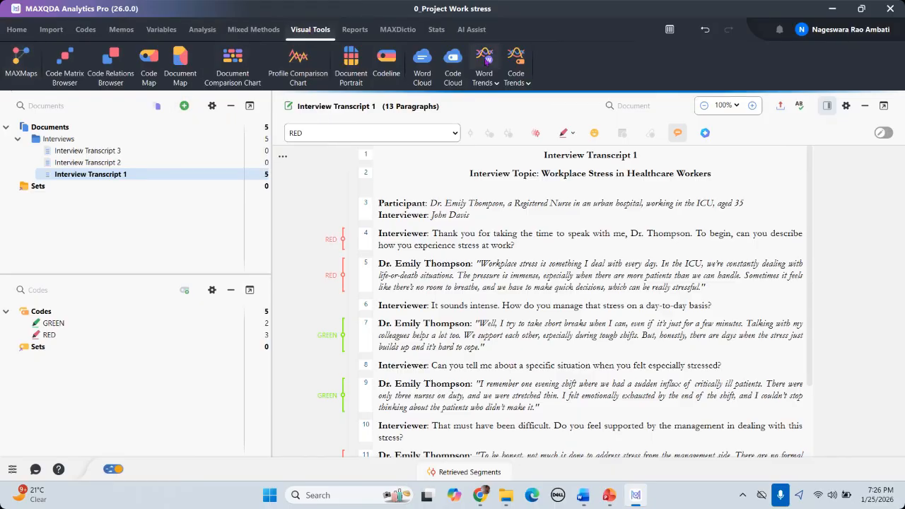
{"action": "left_click", "coordinate": [422, 78]}
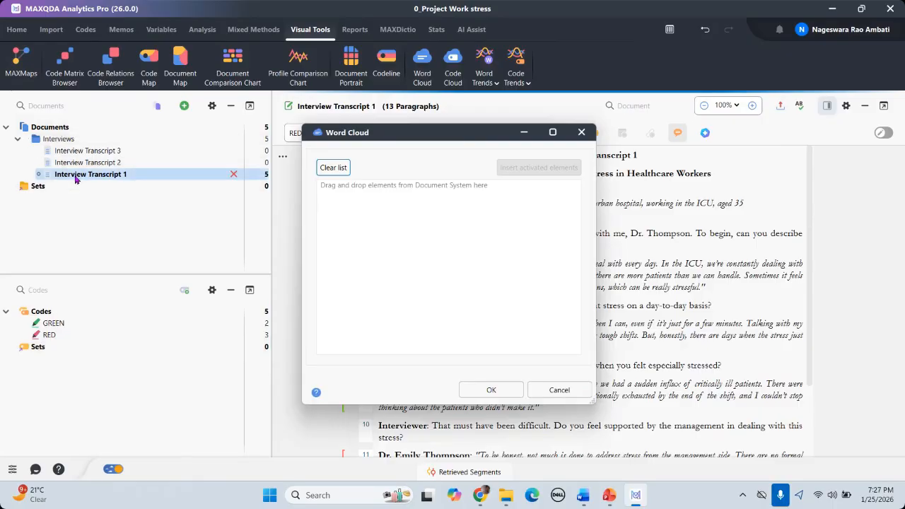
Step: Drag Interview Transcript 1 from the Document System into the Word Cloud document list
{"action": "left_click_drag", "start_coordinate": [75, 179], "coordinate": [412, 208]}
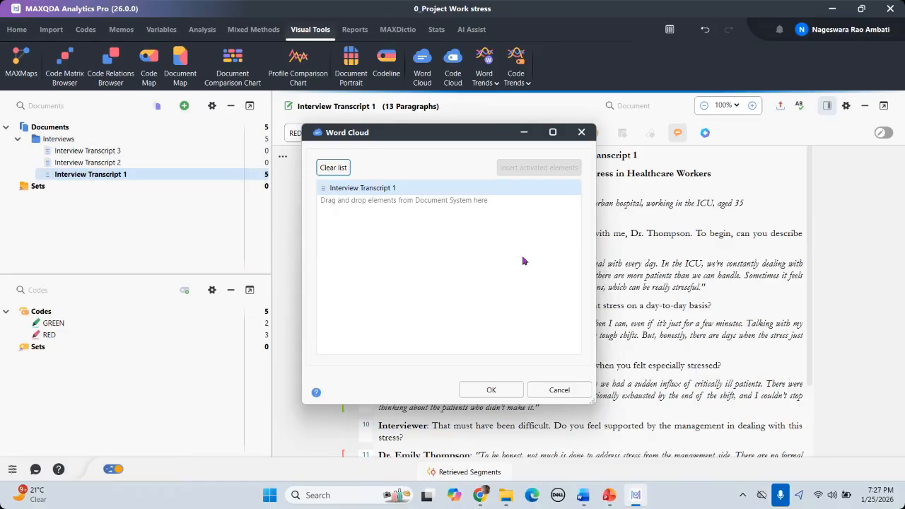
Step: Confirm the Word Cloud dialog to generate the 17-word cloud for Interview Transcript 1
{"action": "left_click", "coordinate": [492, 390]}
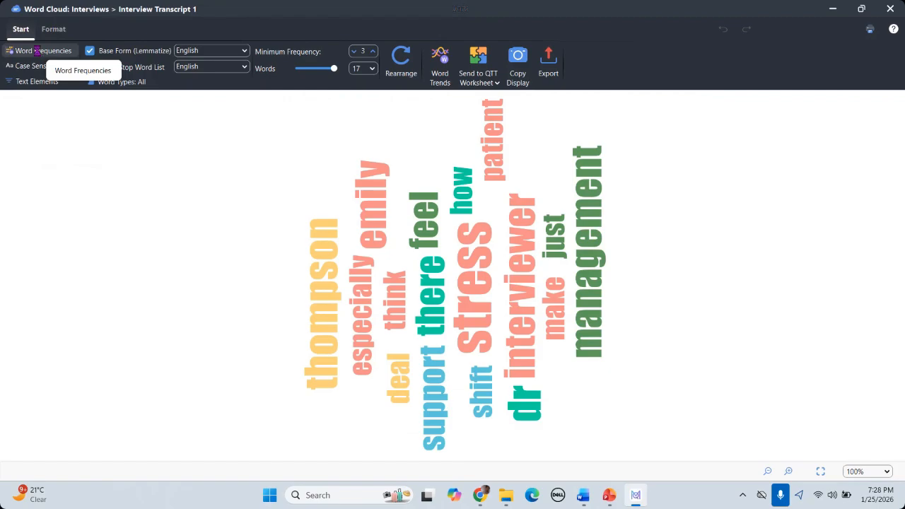
Step: Show the Word Frequencies table, with stress leading at 11, and make its window taller
{"action": "left_click", "coordinate": [39, 55]}
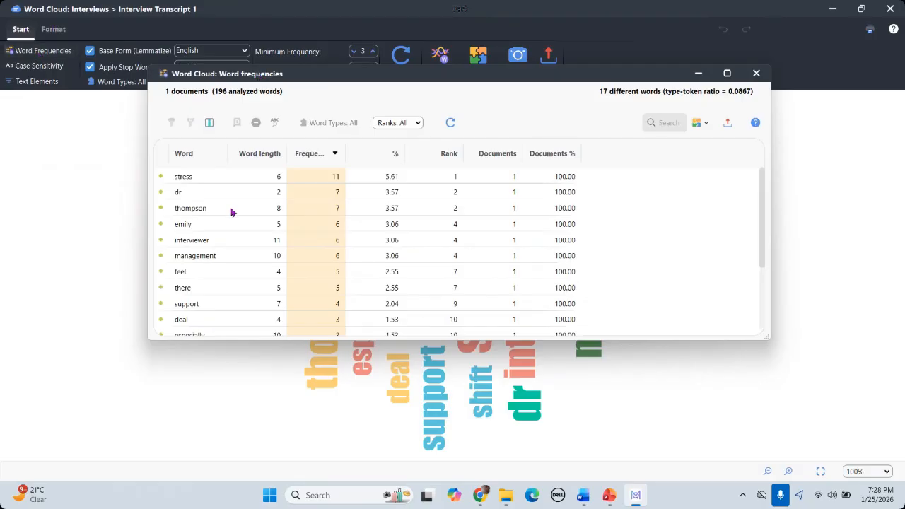
{"action": "left_click_drag", "start_coordinate": [442, 340], "coordinate": [429, 417]}
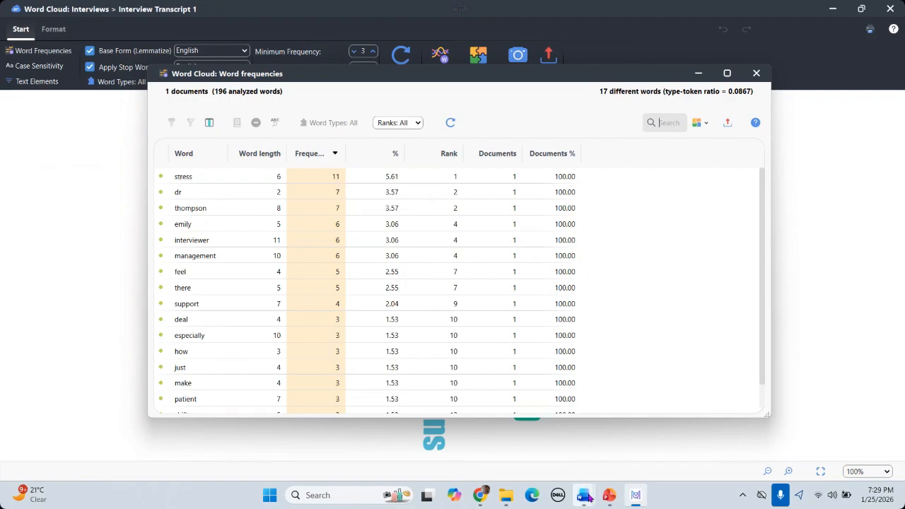
{"action": "mouse_move", "coordinate": [584, 495]}
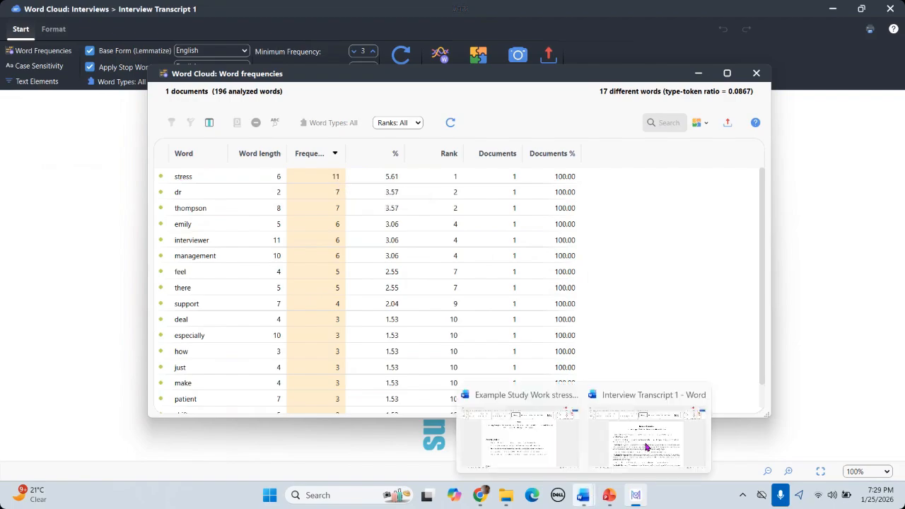
{"action": "left_click", "coordinate": [647, 447]}
{"action": "triple_click", "coordinate": [520, 157]}
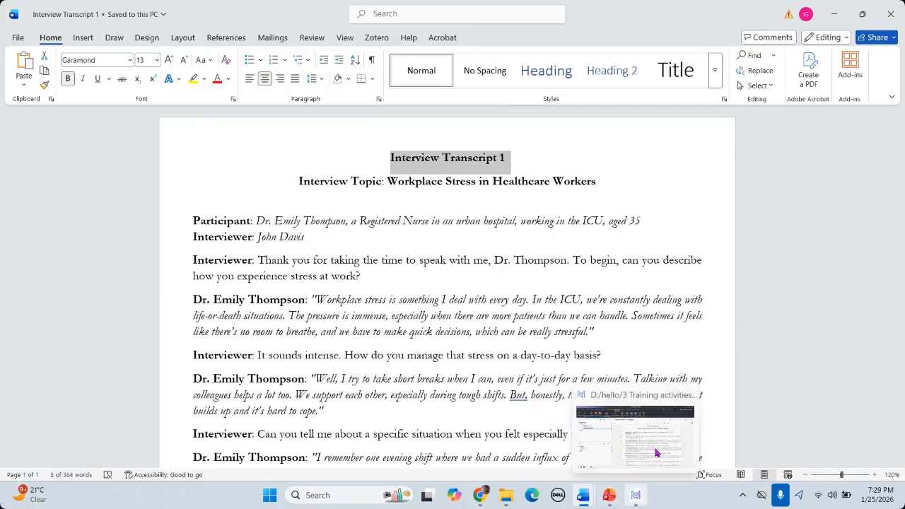
{"action": "left_click", "coordinate": [634, 496]}
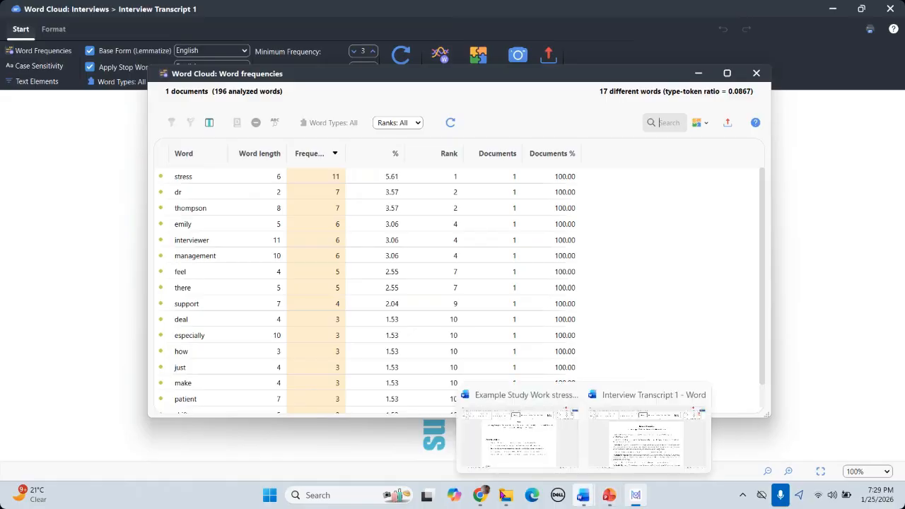
Step: Close the frequency table and turn on Case Sensitivity for the word cloud
{"action": "mouse_move", "coordinate": [635, 495]}
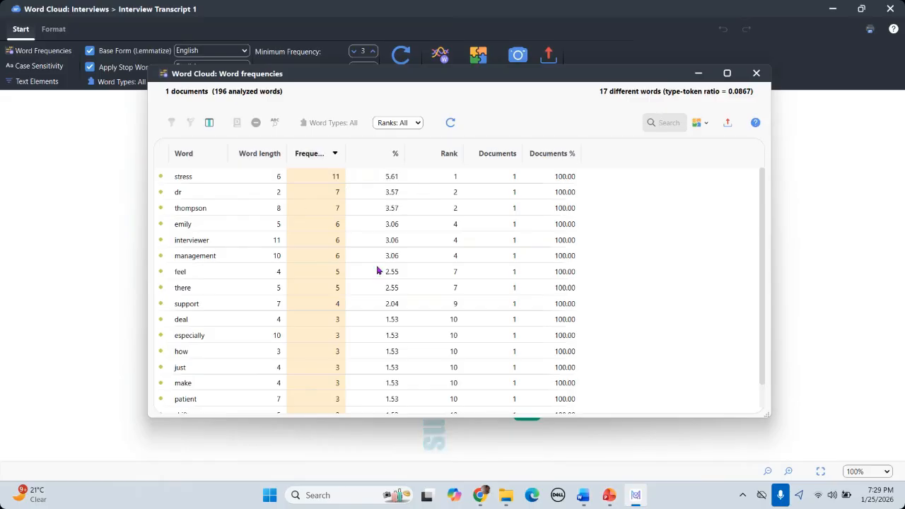
{"action": "scroll", "coordinate": [389, 289], "scroll_direction": "down", "scroll_amount": 1}
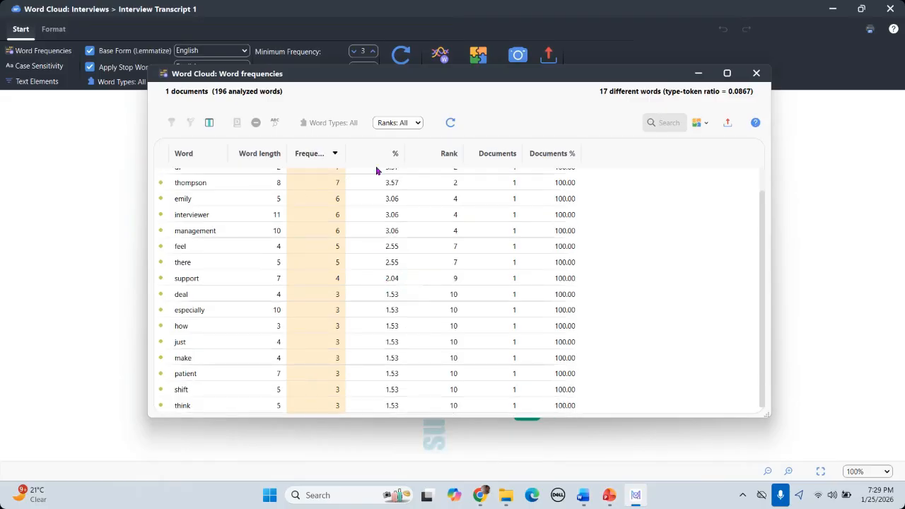
{"action": "scroll", "coordinate": [396, 177], "scroll_direction": "up", "scroll_amount": 1}
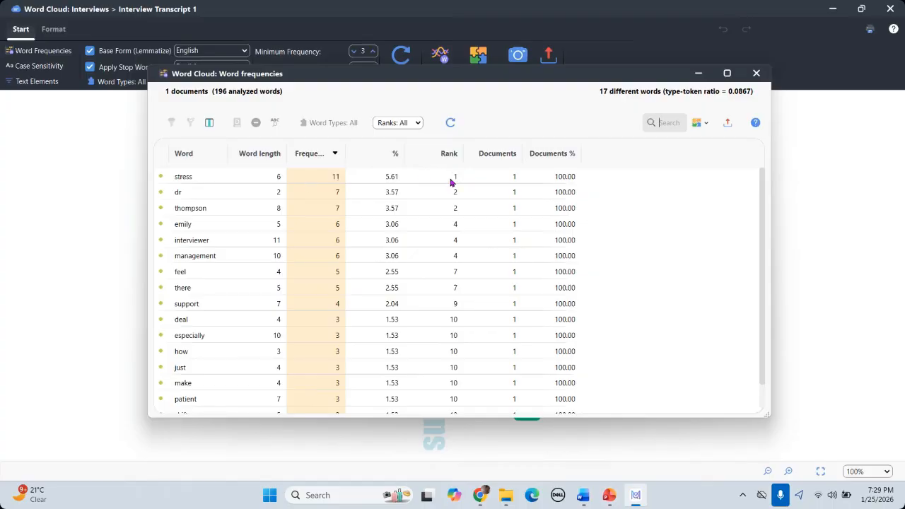
{"action": "mouse_move", "coordinate": [508, 179]}
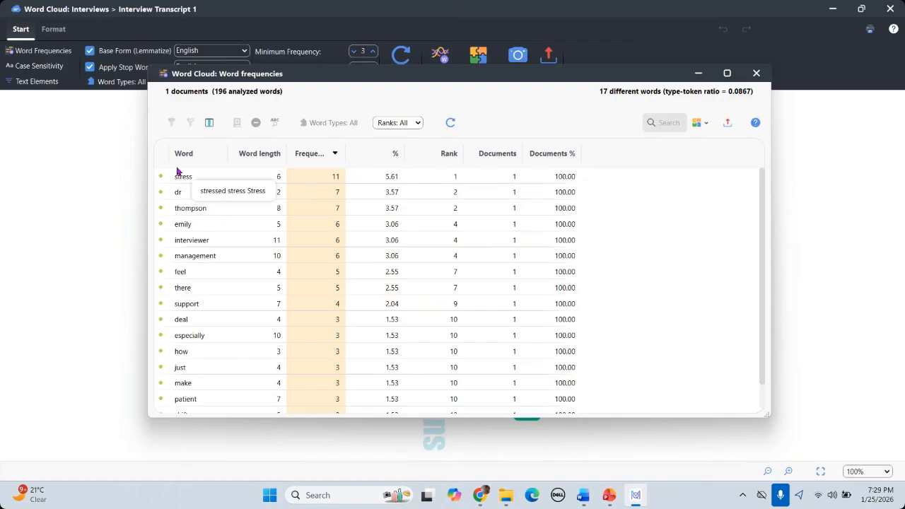
{"action": "left_click", "coordinate": [33, 65]}
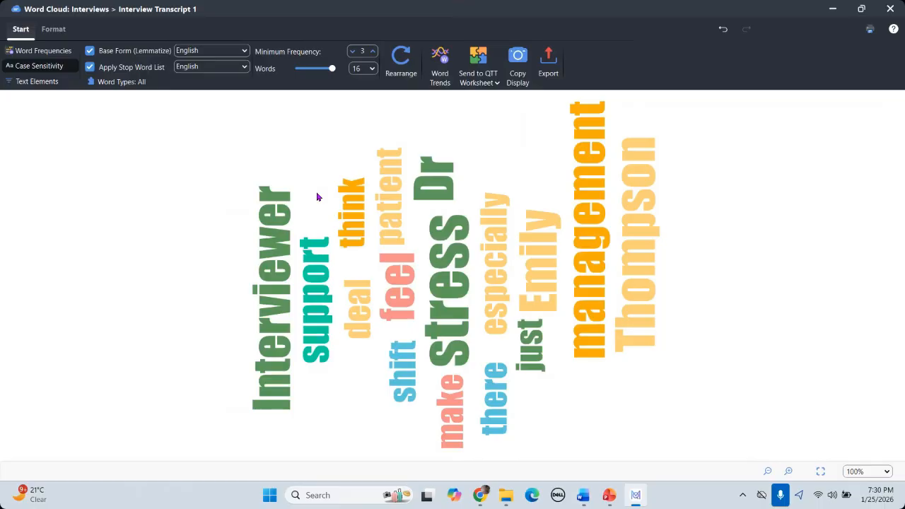
Step: Bring the Word document Interview Transcript 1 to the front
{"action": "mouse_move", "coordinate": [583, 495]}
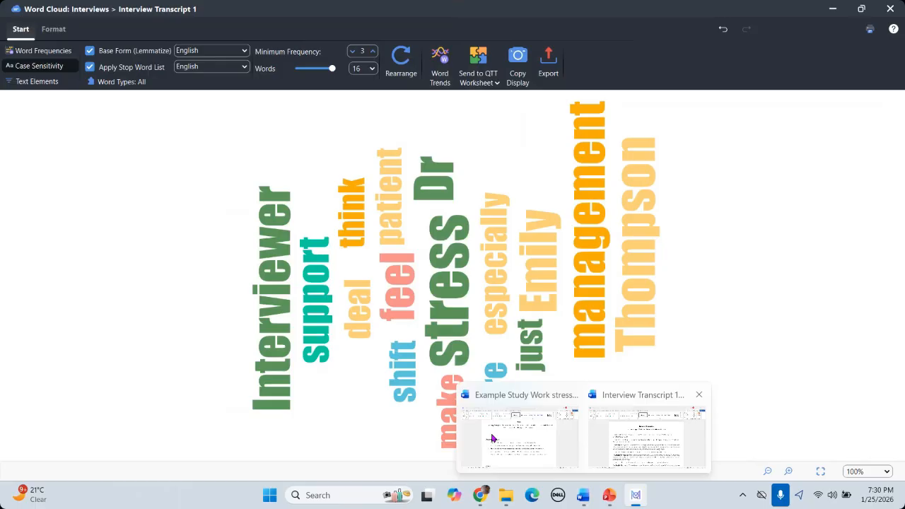
{"action": "left_click", "coordinate": [493, 440]}
{"action": "mouse_move", "coordinate": [583, 495]}
{"action": "left_click", "coordinate": [647, 431]}
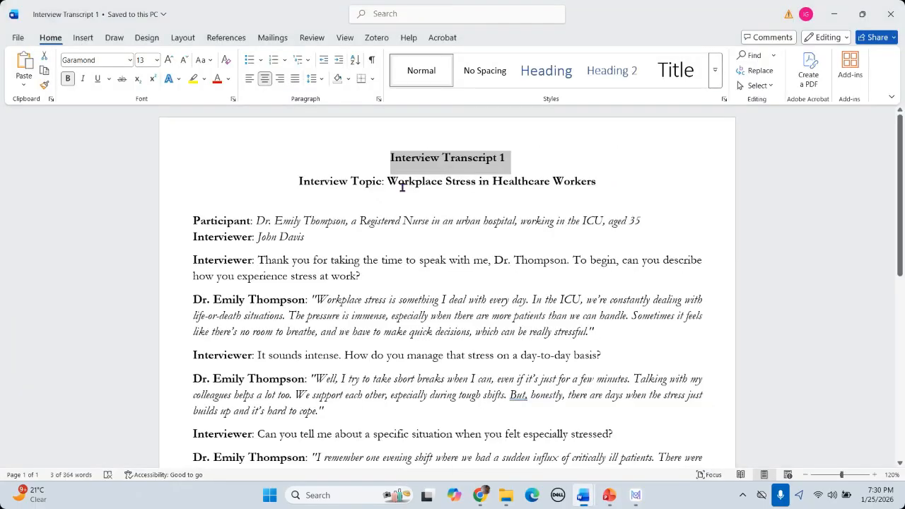
Step: Insert blank lines under the interview topic and type 'earth'
{"action": "left_click", "coordinate": [320, 203]}
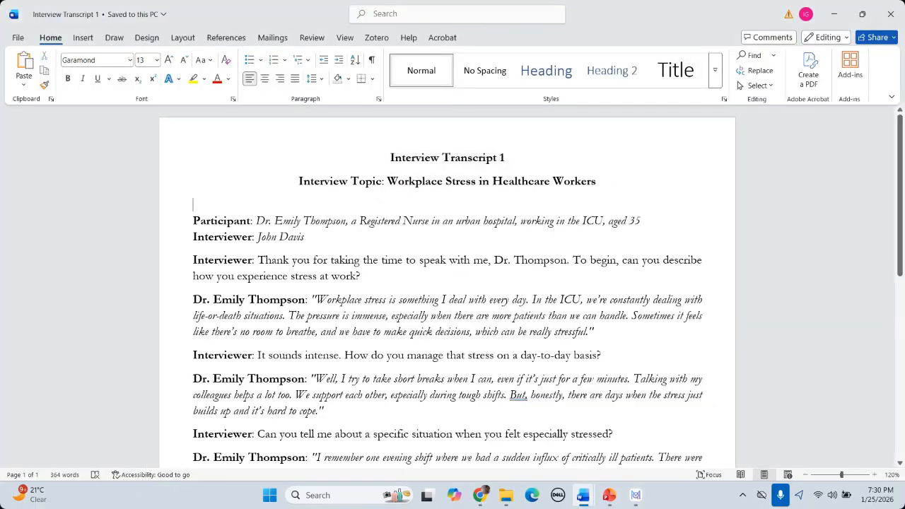
{"action": "key", "text": "Return"}
{"action": "key", "text": "Return"}
{"action": "key", "text": "Return"}
{"action": "key", "text": "Return"}
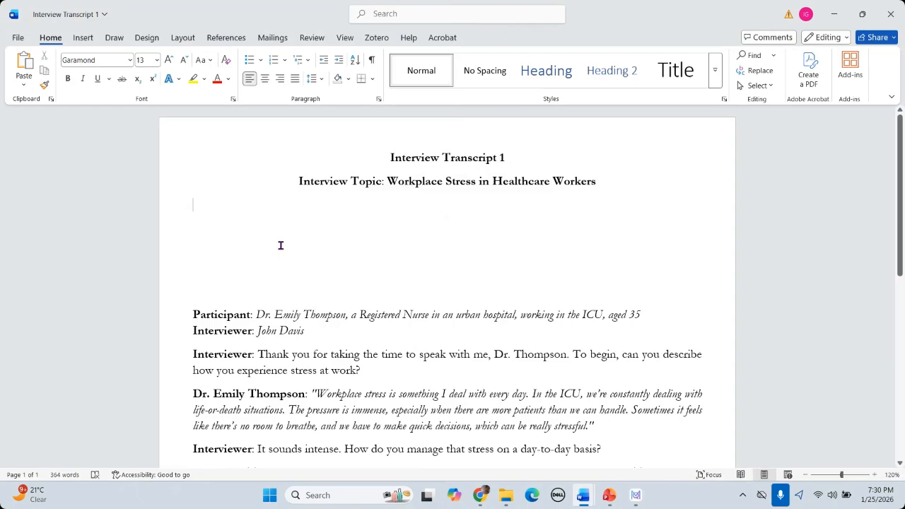
{"action": "key", "text": "Return"}
{"action": "type", "text": "ear"}
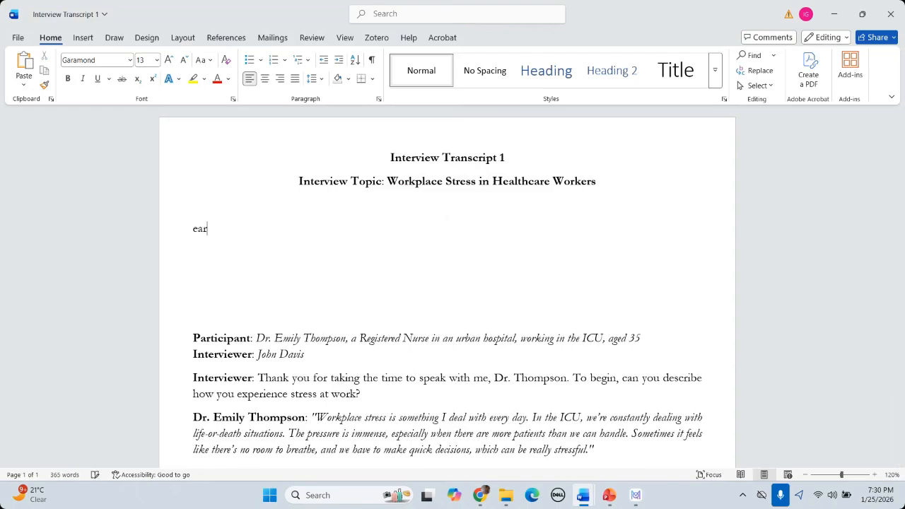
{"action": "type", "text": "th"}
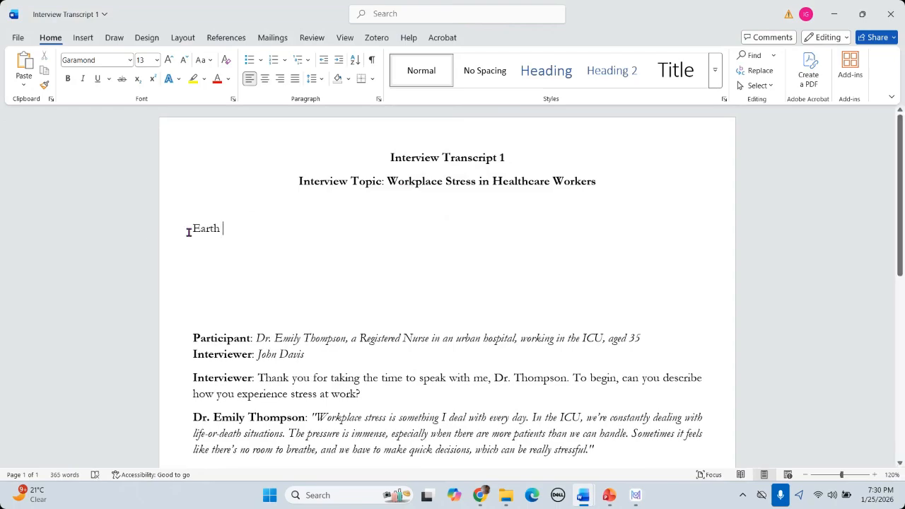
{"action": "left_click_drag", "start_coordinate": [200, 227], "coordinate": [194, 228]}
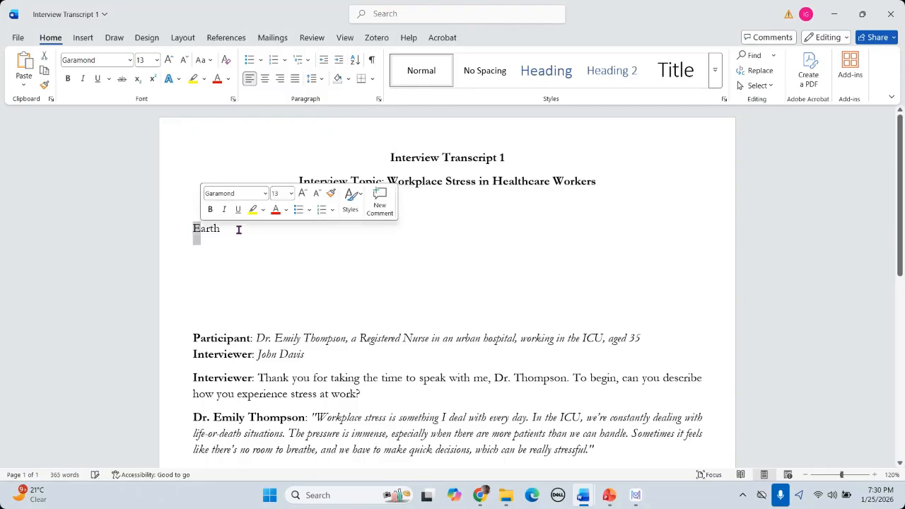
Step: Complete the test line as 'Earth, earth, EARTH' and return to the MAXQDA word cloud
{"action": "left_click", "coordinate": [238, 230]}
{"action": "type", "text": ", earth"}
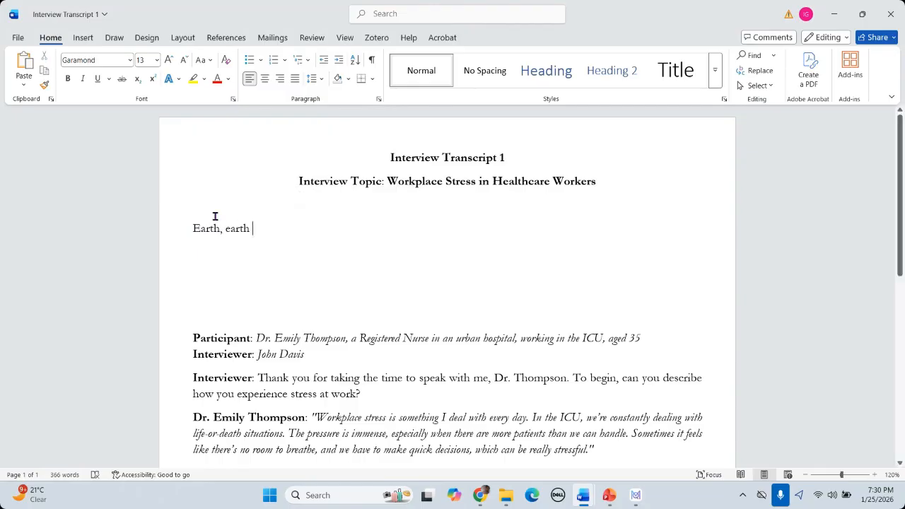
{"action": "left_click_drag", "start_coordinate": [225, 230], "coordinate": [232, 229]}
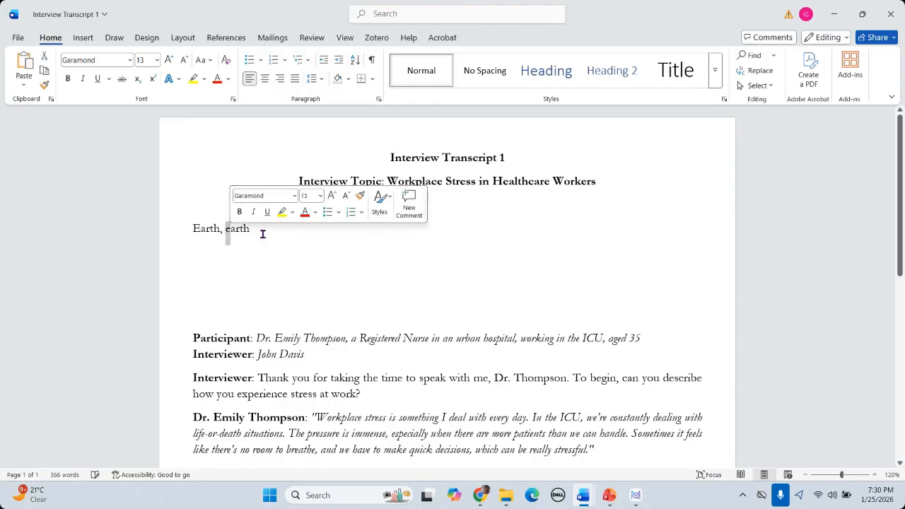
{"action": "left_click", "coordinate": [263, 234]}
{"action": "key", "text": "BackSpace"}
{"action": "type", "text": ", EA"}
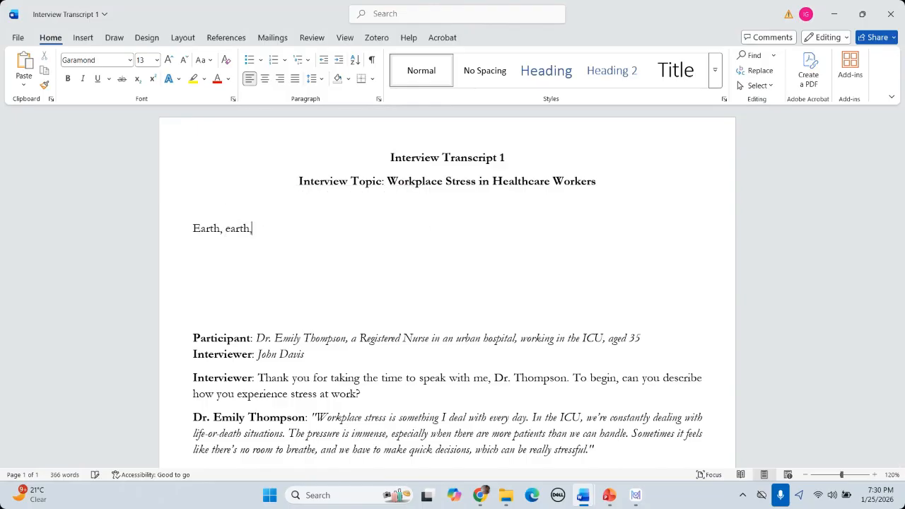
{"action": "type", "text": "RTH"}
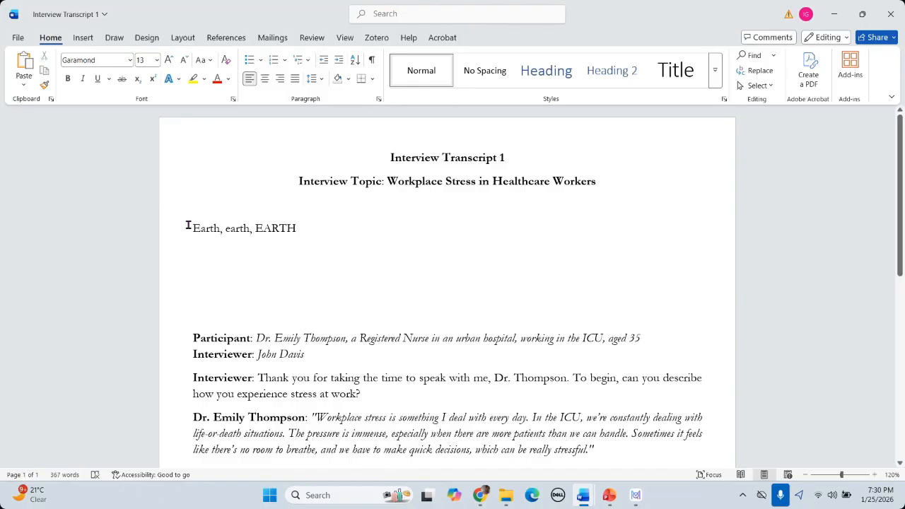
{"action": "double_click", "coordinate": [219, 229]}
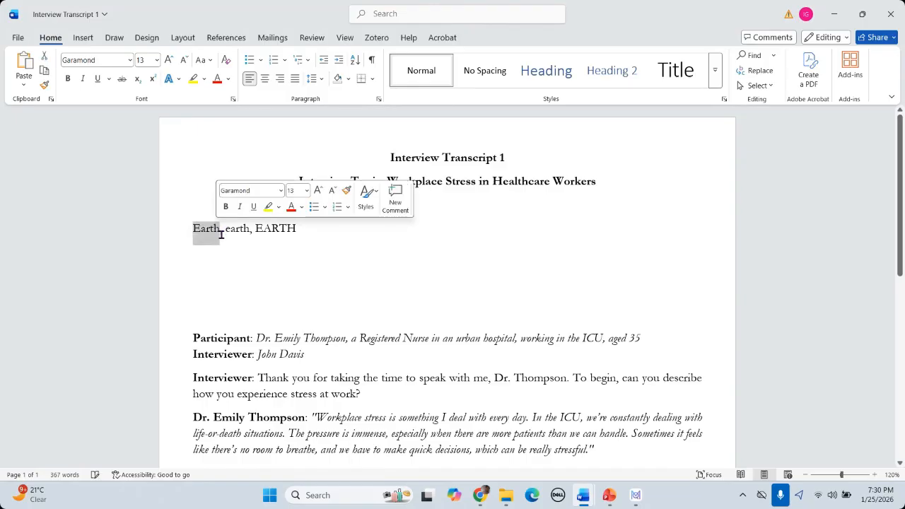
{"action": "left_click", "coordinate": [636, 495]}
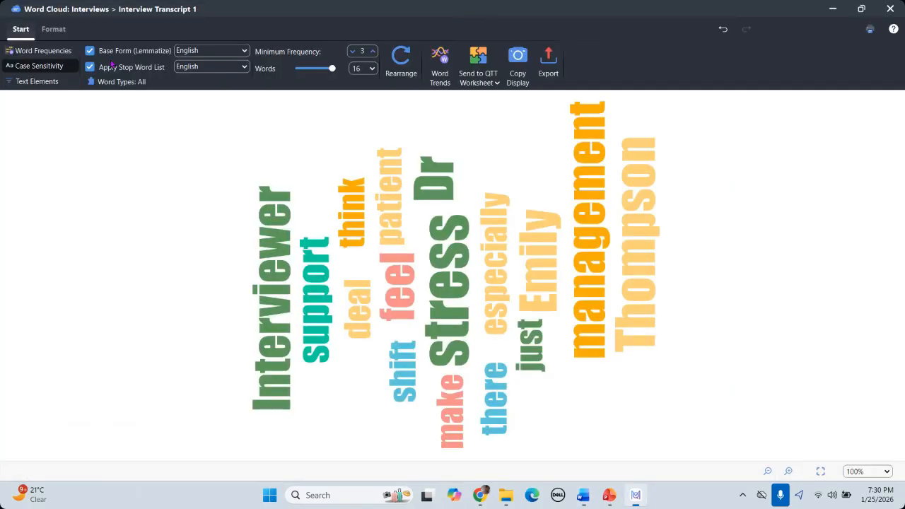
Step: Turn on Case Sensitivity, review Text Elements, and keep English as the base-form language
{"action": "left_click", "coordinate": [48, 67]}
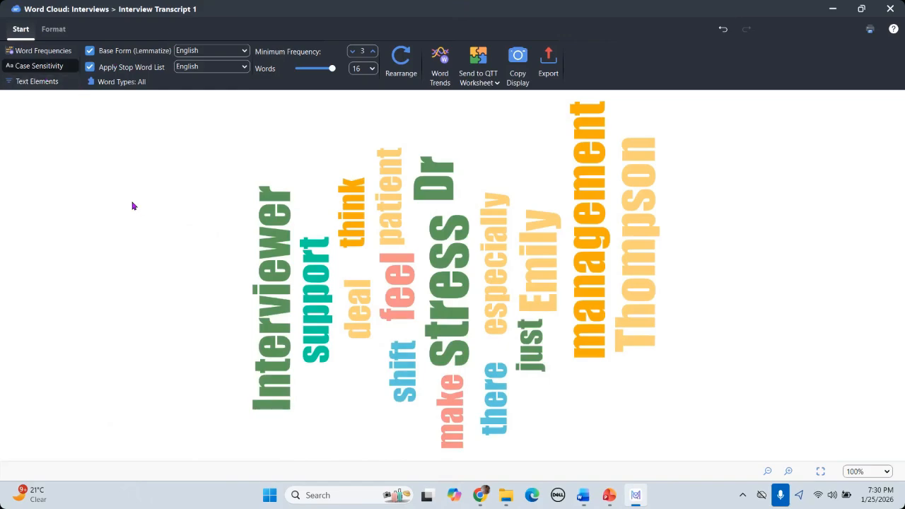
{"action": "left_click", "coordinate": [50, 85]}
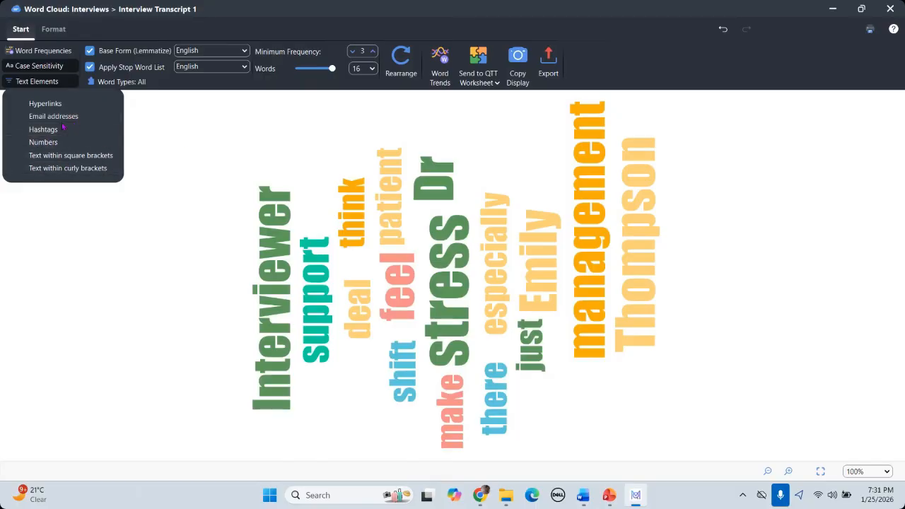
{"action": "left_click", "coordinate": [182, 149]}
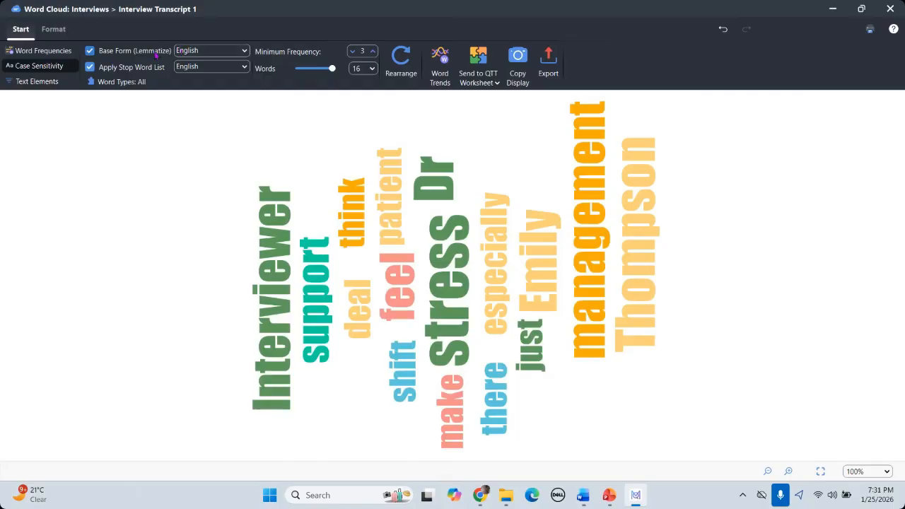
{"action": "left_click", "coordinate": [246, 51]}
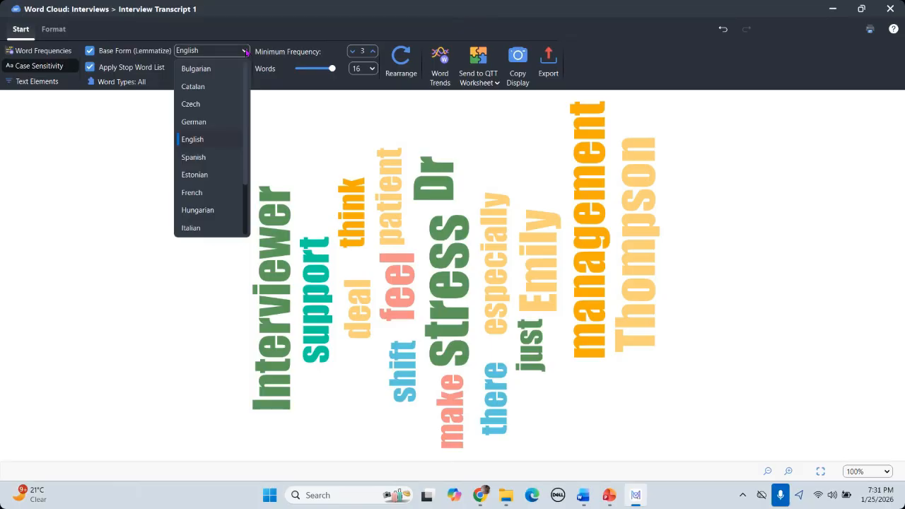
{"action": "left_click", "coordinate": [246, 52]}
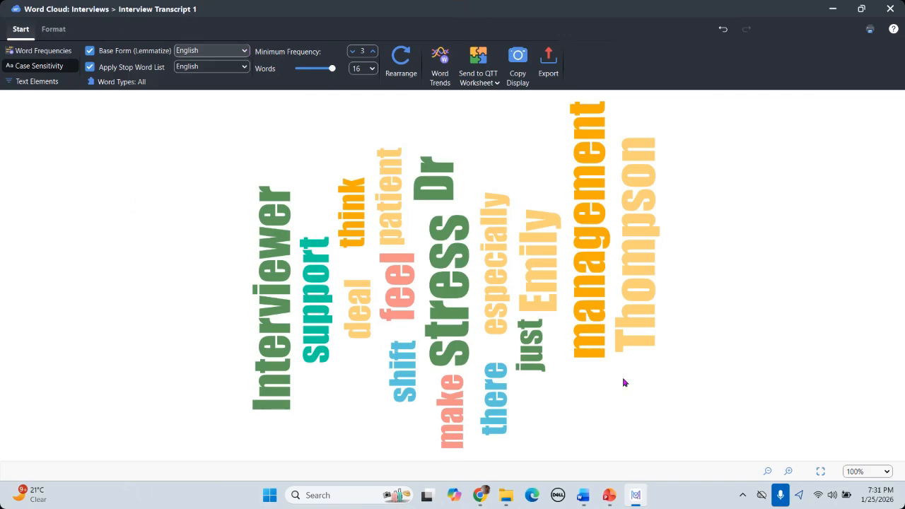
{"action": "mouse_move", "coordinate": [584, 499]}
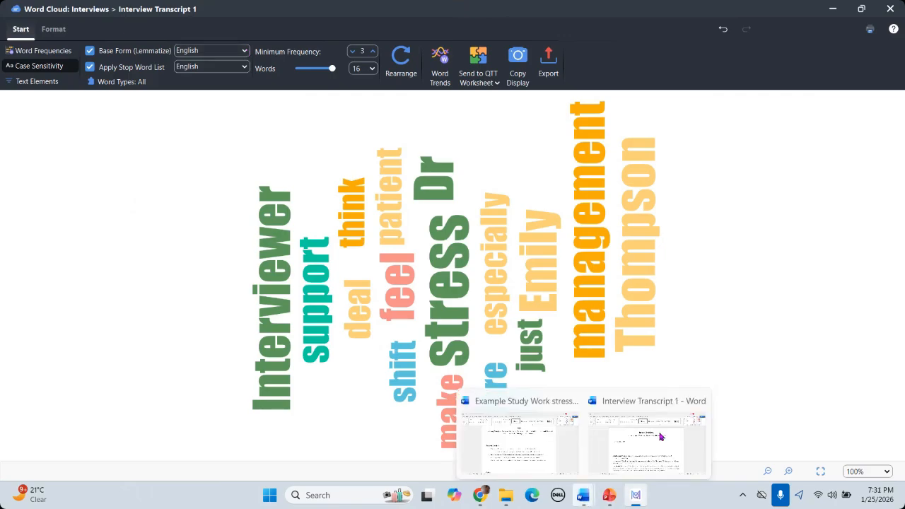
Step: In the Word transcript, add the line 'Go, goes, went, gone' below the Earth line
{"action": "left_click", "coordinate": [660, 437]}
{"action": "type", "text": "G"}
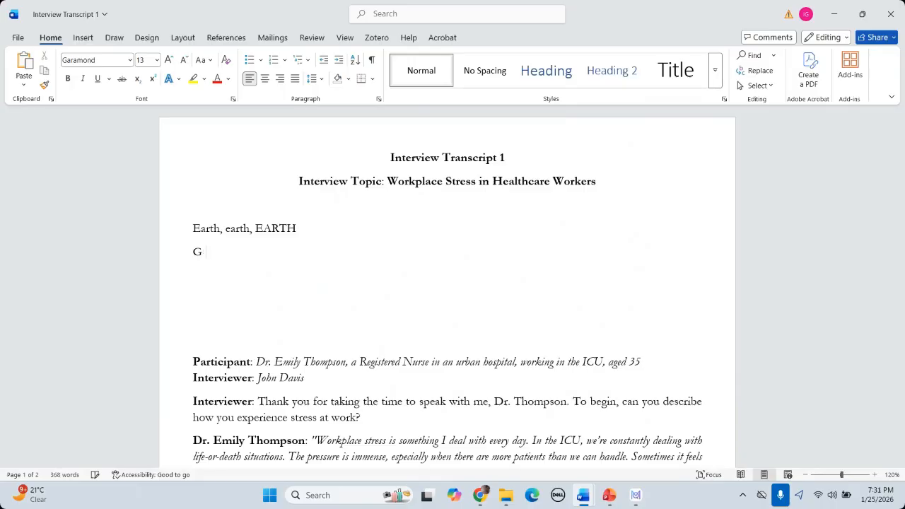
{"action": "type", "text": "o, goes, went, gone"}
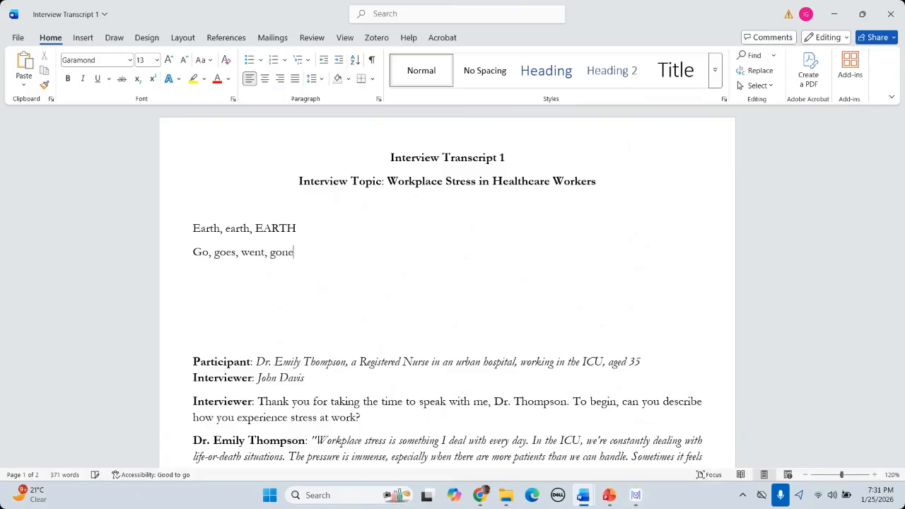
{"action": "key", "text": "Return"}
Step: Add the line 'House, housing, houses', select it, and return to MAXQDA
{"action": "type", "text": "house, ho"}
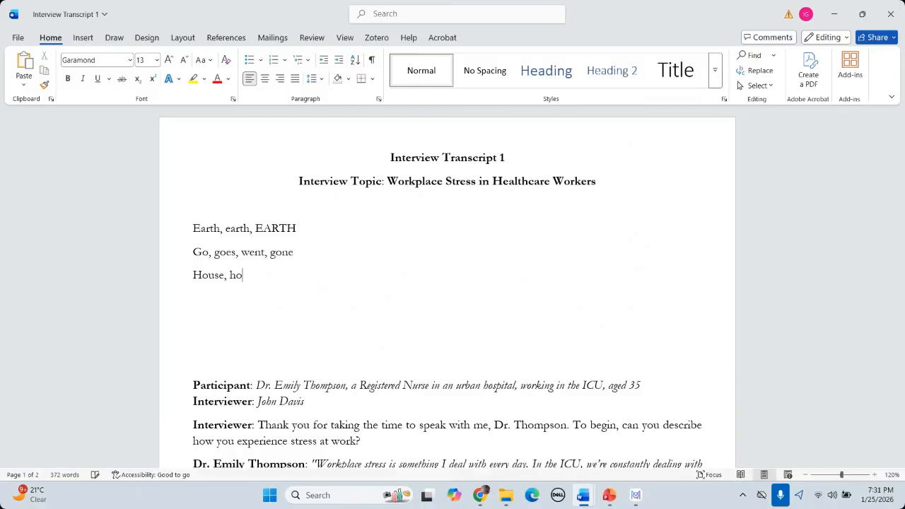
{"action": "type", "text": "s"}
{"action": "key", "text": "BackSpace"}
{"action": "type", "text": "using, houses"}
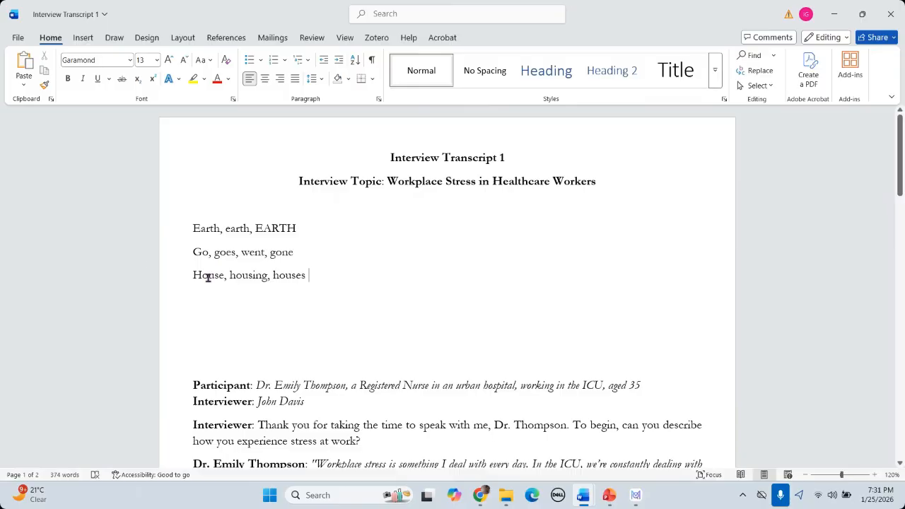
{"action": "left_click_drag", "start_coordinate": [194, 276], "coordinate": [308, 276]}
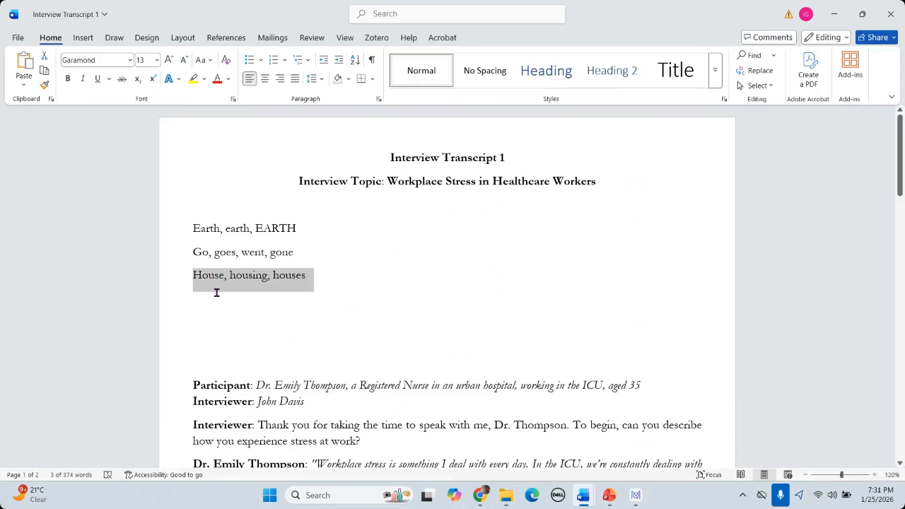
{"action": "left_click", "coordinate": [194, 293]}
{"action": "left_click_drag", "start_coordinate": [187, 273], "coordinate": [309, 277]}
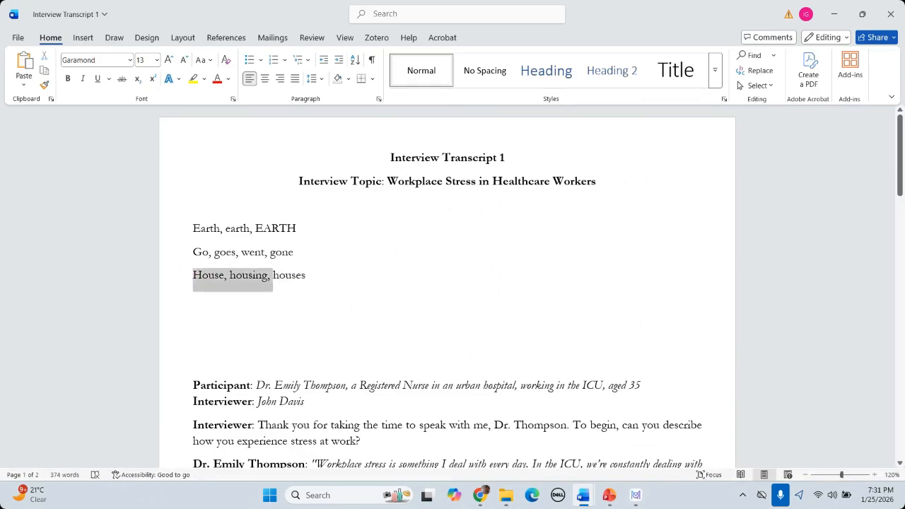
{"action": "left_click", "coordinate": [636, 495]}
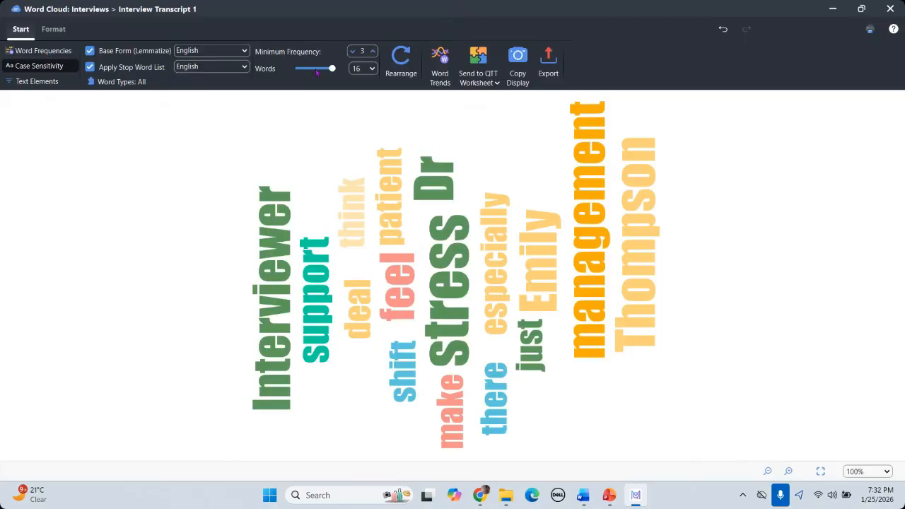
Step: Try word-cloud minimum frequencies 4, 5 and 1, settle on 2, and display 35 words
{"action": "left_click", "coordinate": [374, 49]}
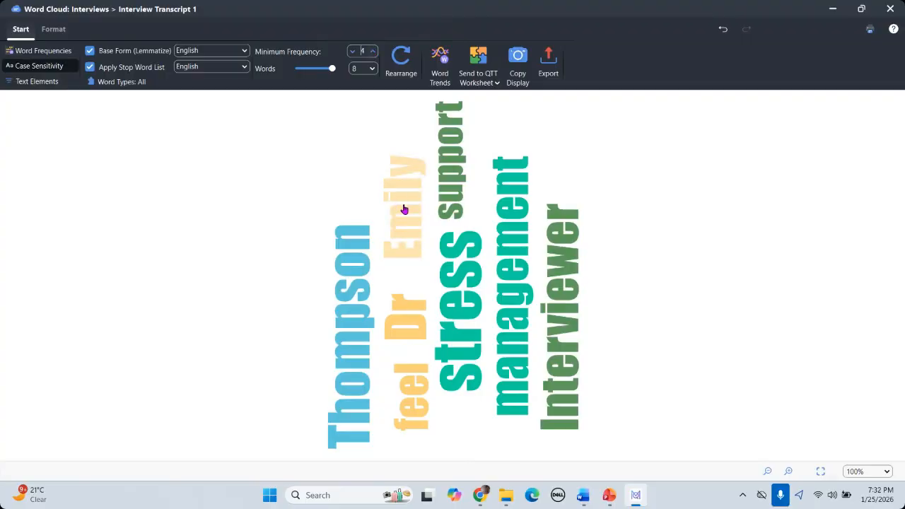
{"action": "left_click", "coordinate": [372, 51]}
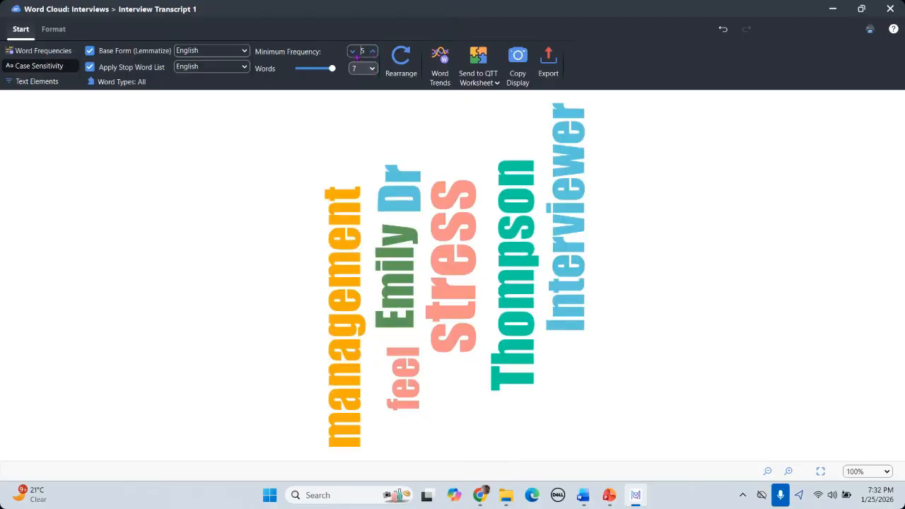
{"action": "left_click", "coordinate": [352, 51]}
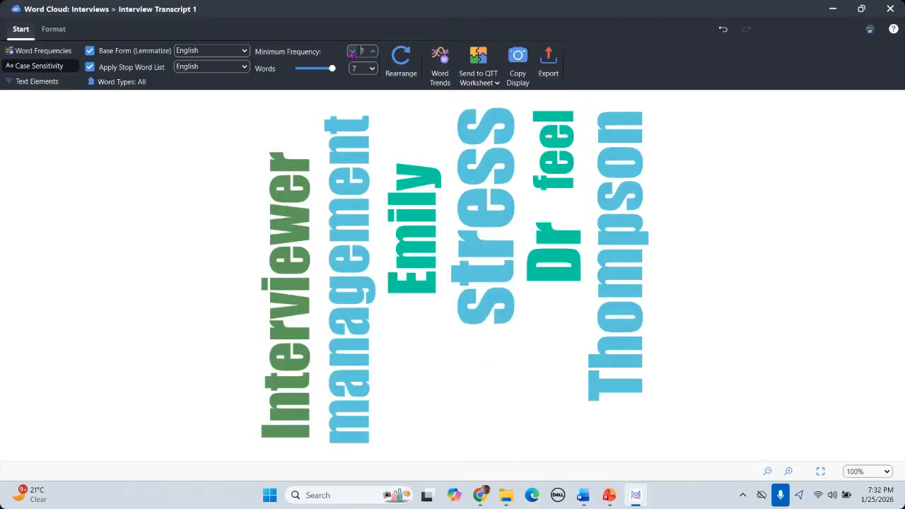
{"action": "left_click", "coordinate": [352, 52]}
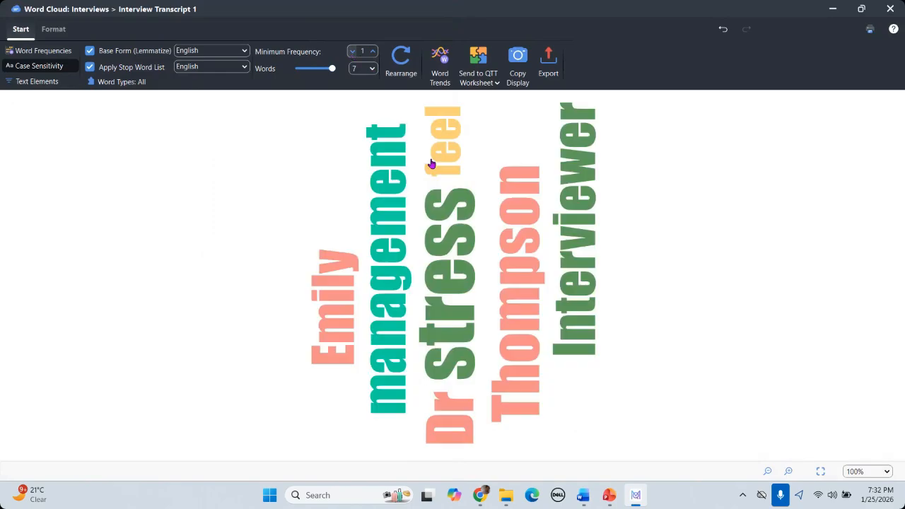
{"action": "left_click", "coordinate": [372, 53]}
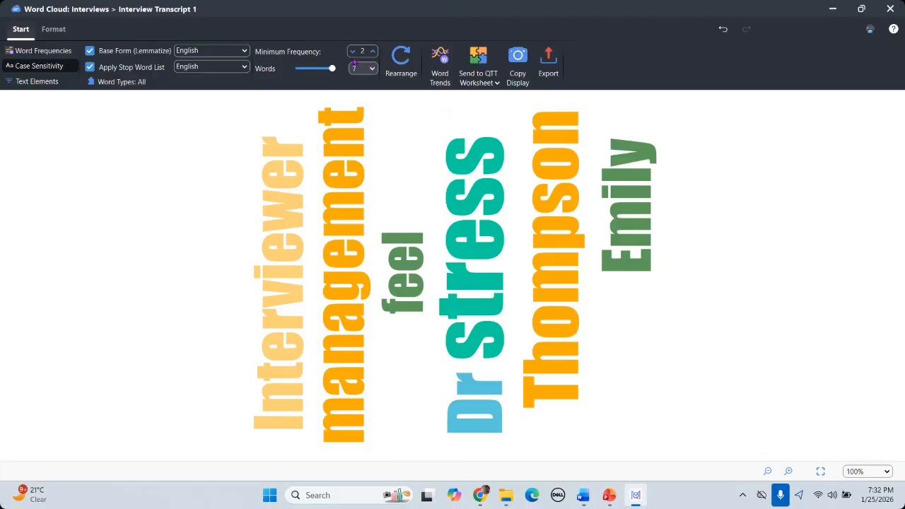
{"action": "left_click", "coordinate": [372, 70]}
{"action": "left_click", "coordinate": [360, 87]}
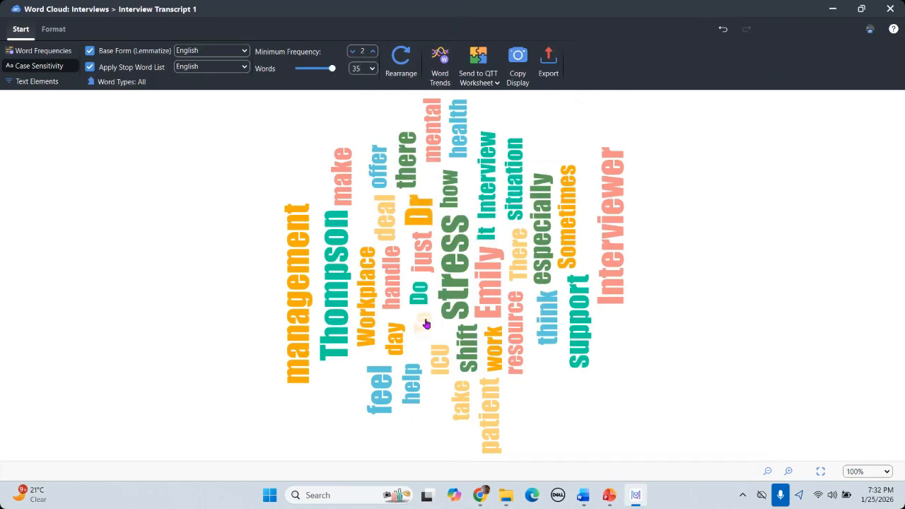
Step: Exclude Dr from the Interview Transcript 1 word cloud as a stop word
{"action": "mouse_move", "coordinate": [426, 324]}
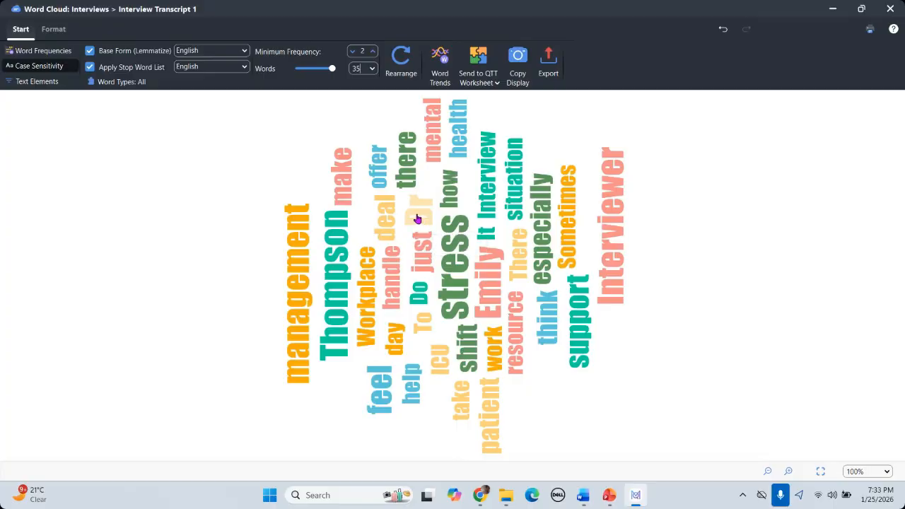
{"action": "right_click", "coordinate": [417, 218]}
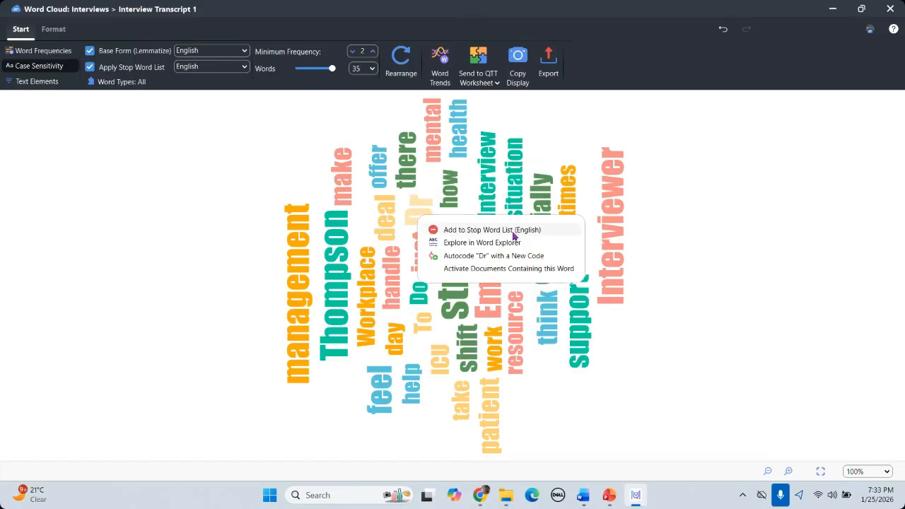
{"action": "left_click", "coordinate": [729, 247]}
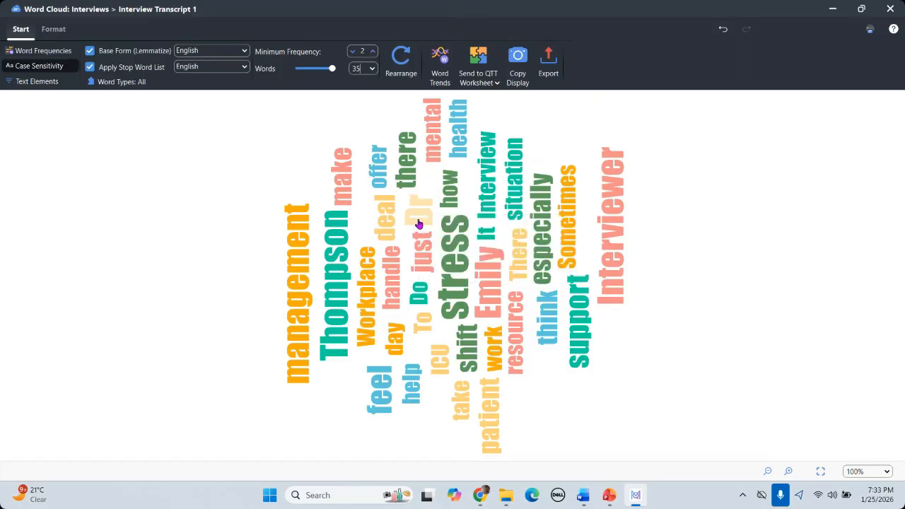
{"action": "mouse_move", "coordinate": [418, 224]}
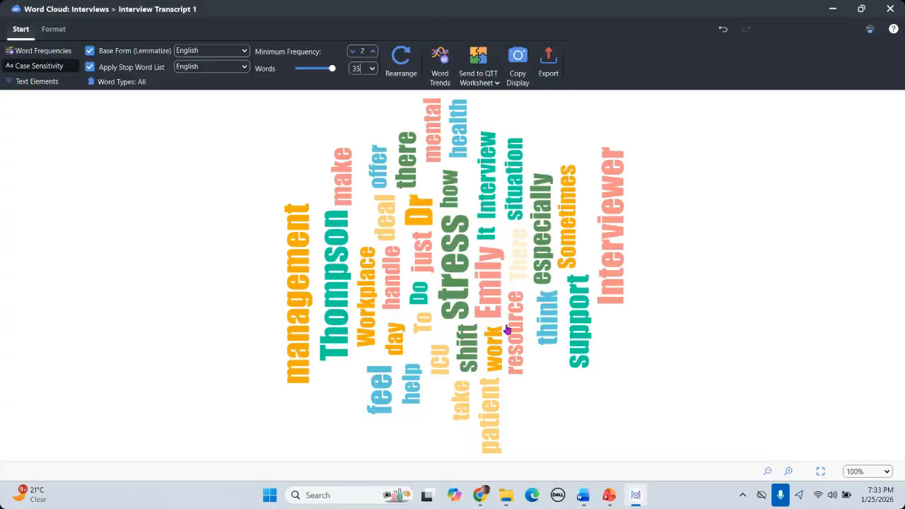
{"action": "mouse_move", "coordinate": [507, 331]}
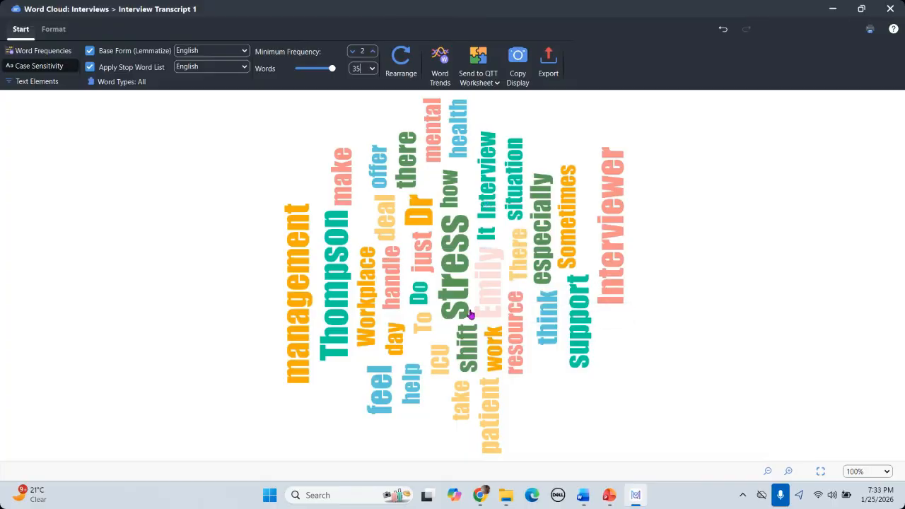
{"action": "right_click", "coordinate": [417, 214]}
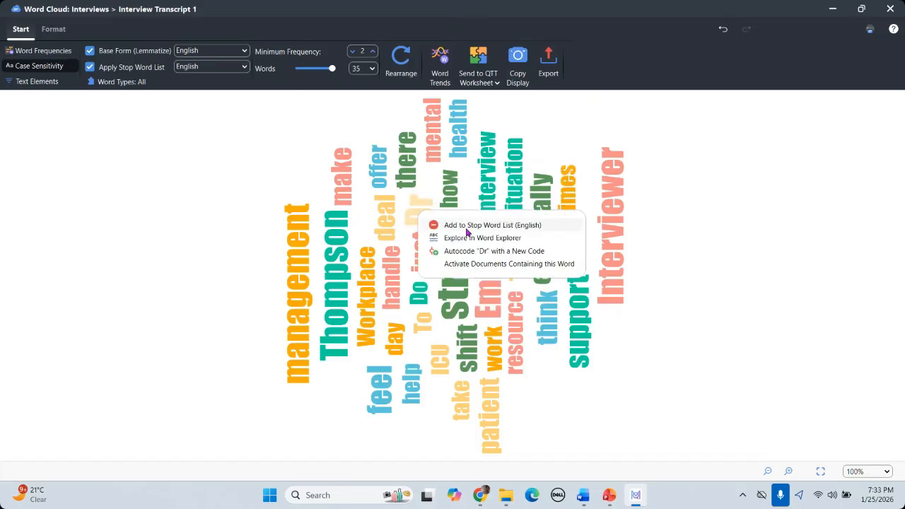
{"action": "left_click", "coordinate": [467, 228]}
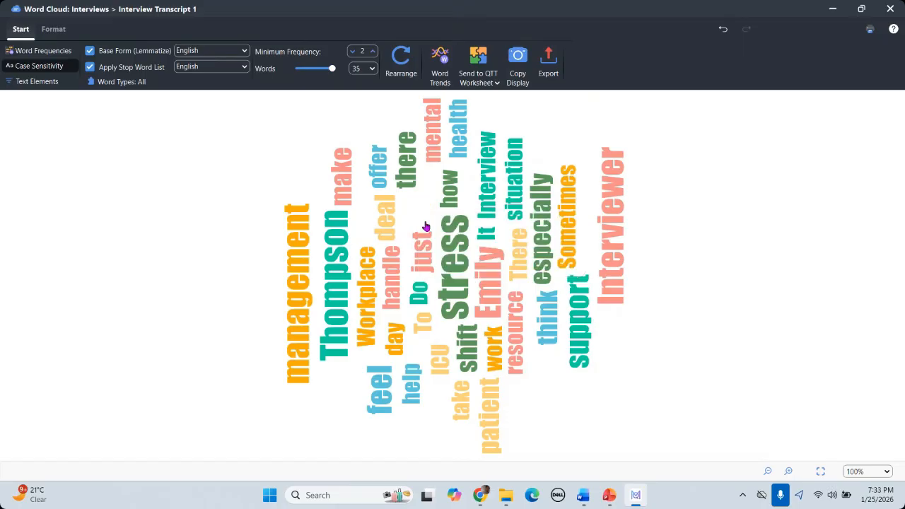
{"action": "mouse_move", "coordinate": [428, 216]}
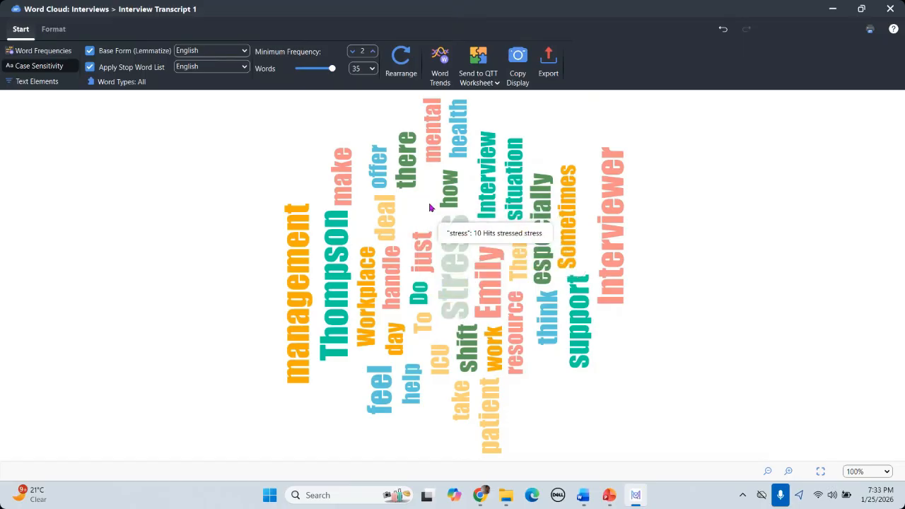
Step: Add To and Do to the stop word list and rearrange the 32-word cloud
{"action": "right_click", "coordinate": [423, 325]}
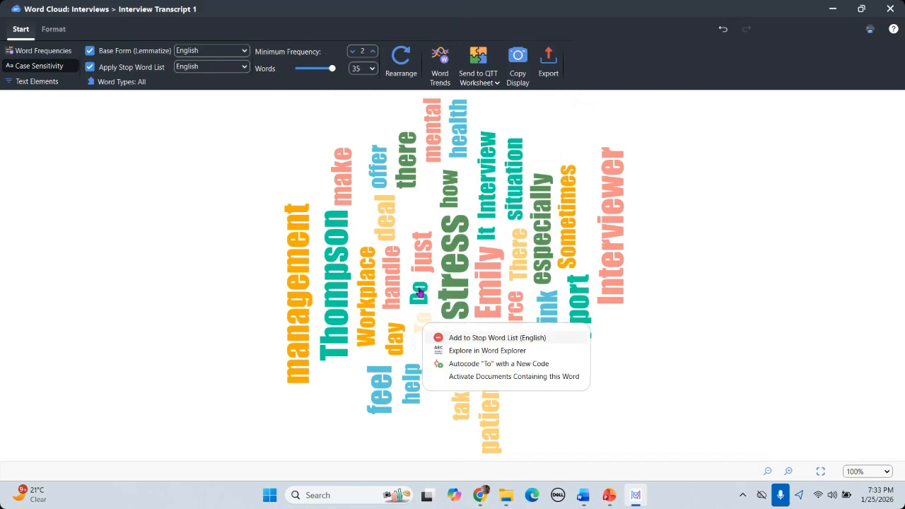
{"action": "right_click", "coordinate": [420, 294]}
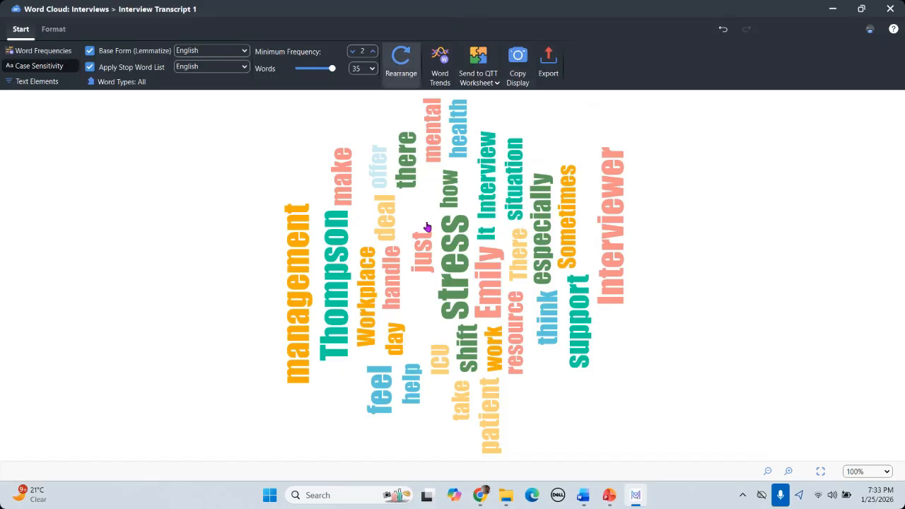
{"action": "mouse_move", "coordinate": [430, 226]}
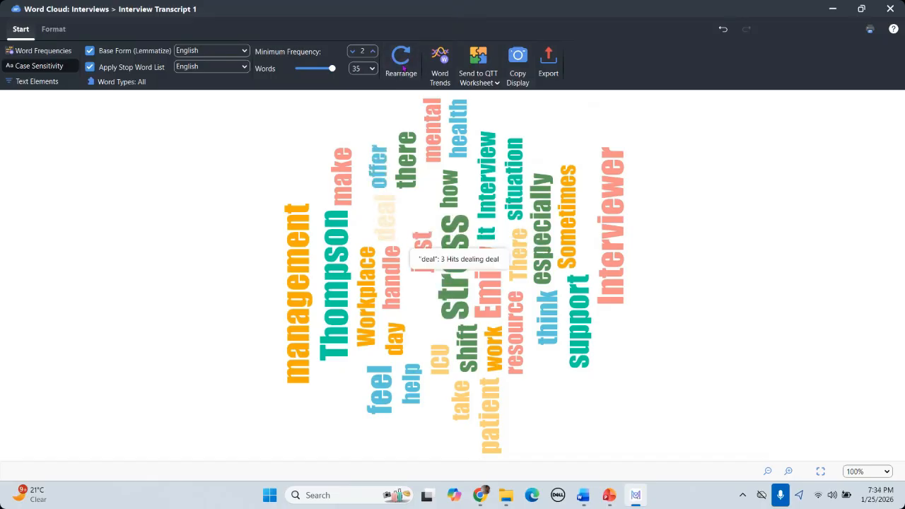
{"action": "left_click", "coordinate": [403, 67]}
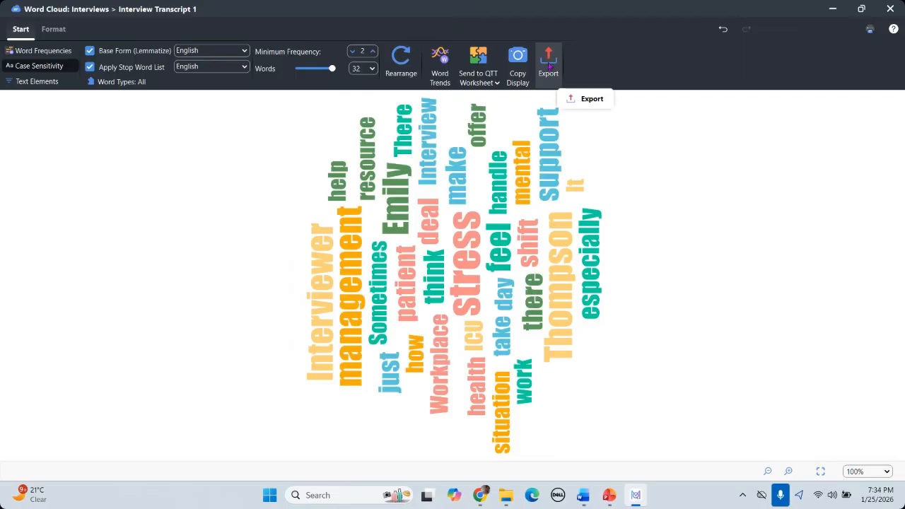
{"action": "left_click", "coordinate": [549, 65]}
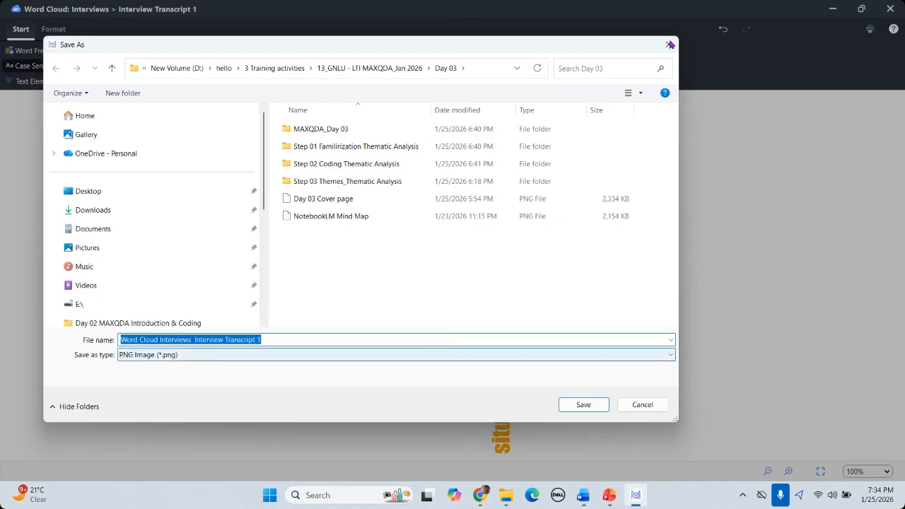
{"action": "key", "text": "Escape"}
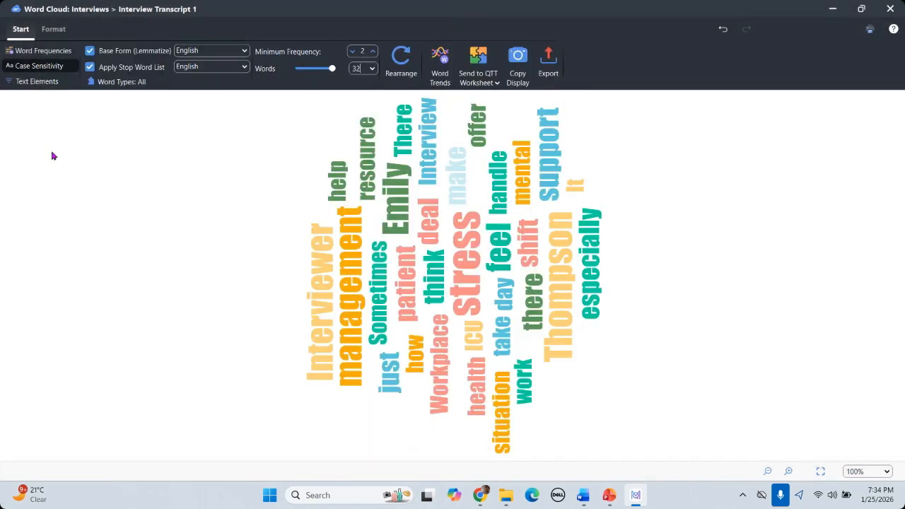
Step: Try circle, ellipse, square and triangle shapes for the word cloud
{"action": "left_click", "coordinate": [52, 32]}
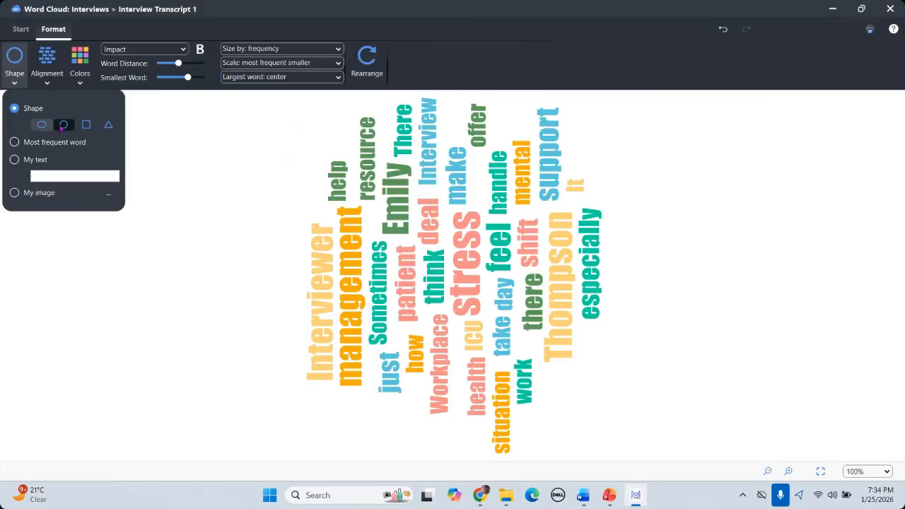
{"action": "left_click", "coordinate": [63, 126]}
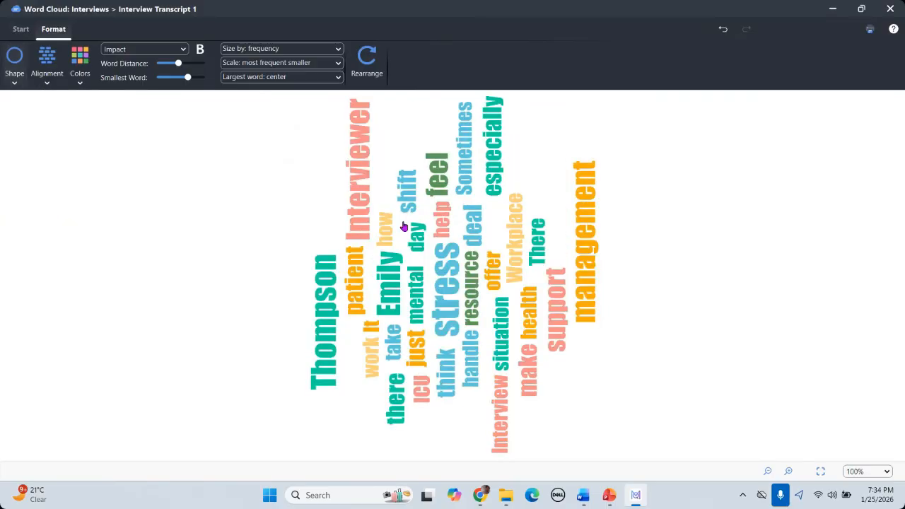
{"action": "left_click", "coordinate": [15, 83]}
{"action": "left_click", "coordinate": [357, 101]}
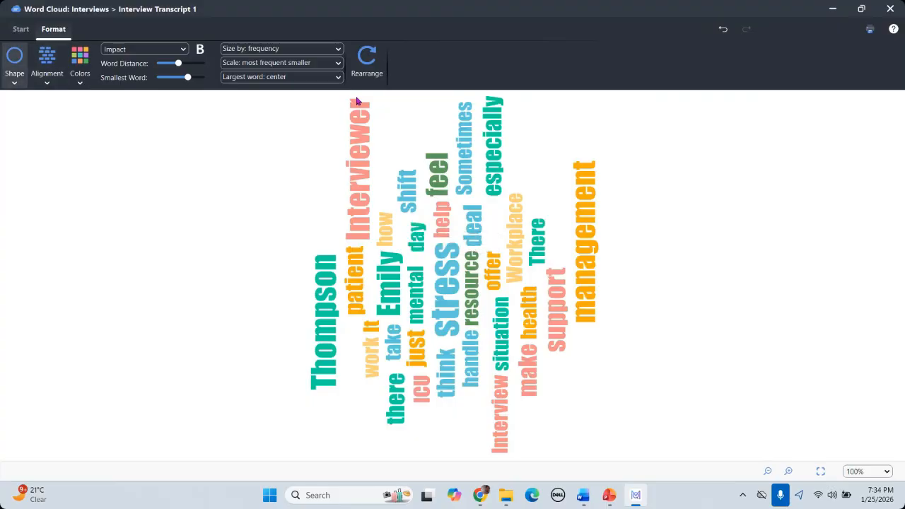
{"action": "left_click", "coordinate": [14, 83]}
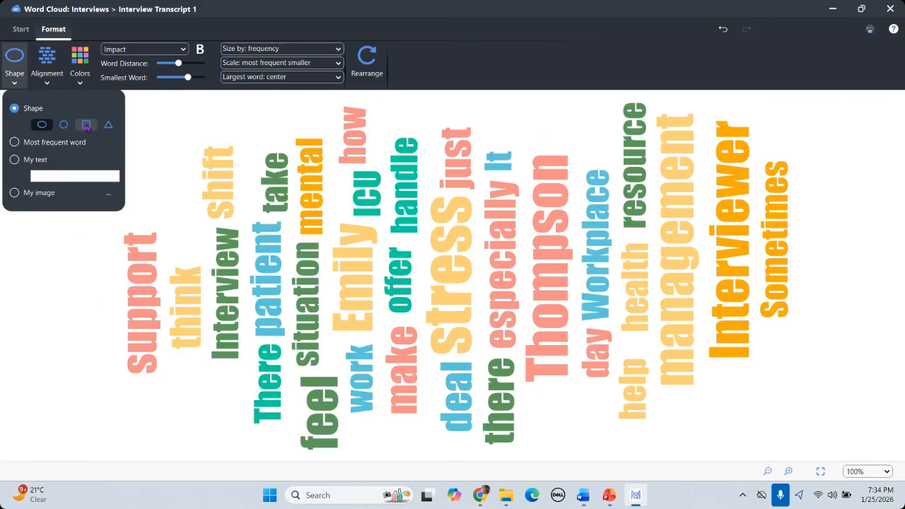
{"action": "left_click", "coordinate": [170, 120]}
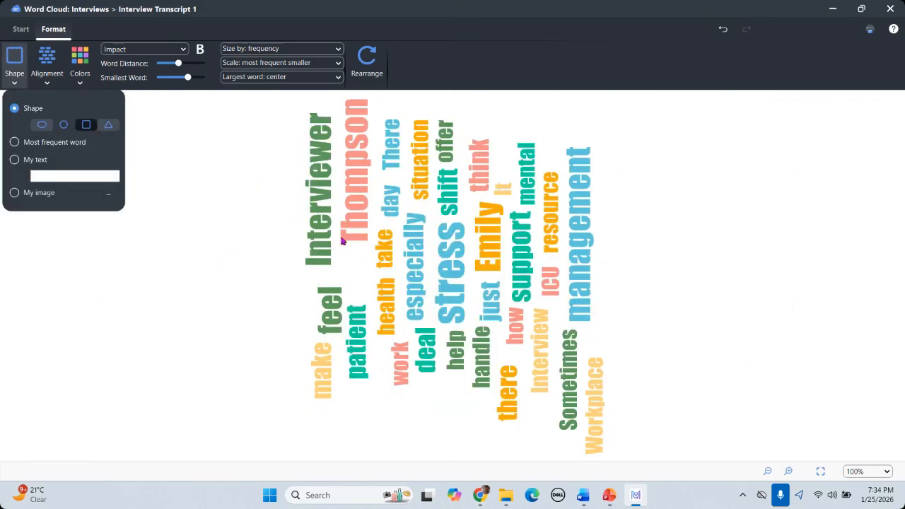
{"action": "left_click", "coordinate": [108, 125]}
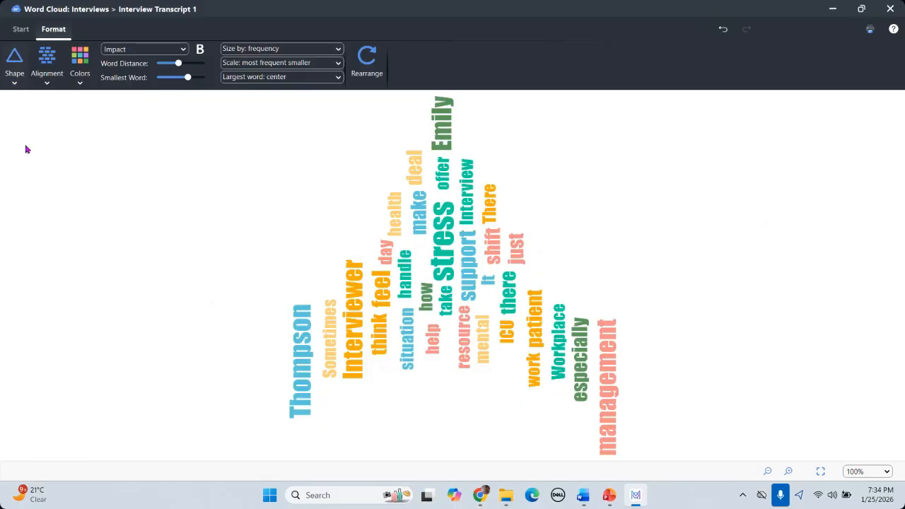
Step: Shape the cloud from custom text, first the letter A, then the letter O
{"action": "left_click", "coordinate": [14, 63]}
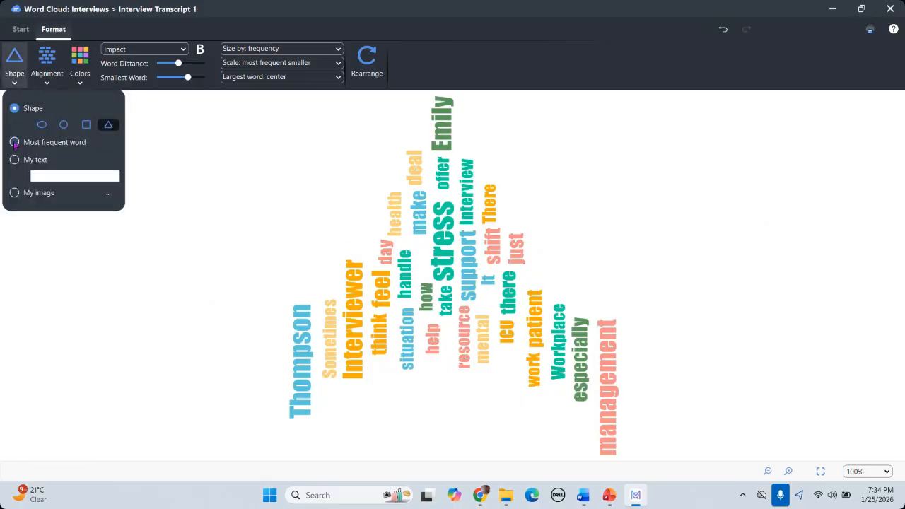
{"action": "left_click", "coordinate": [57, 177]}
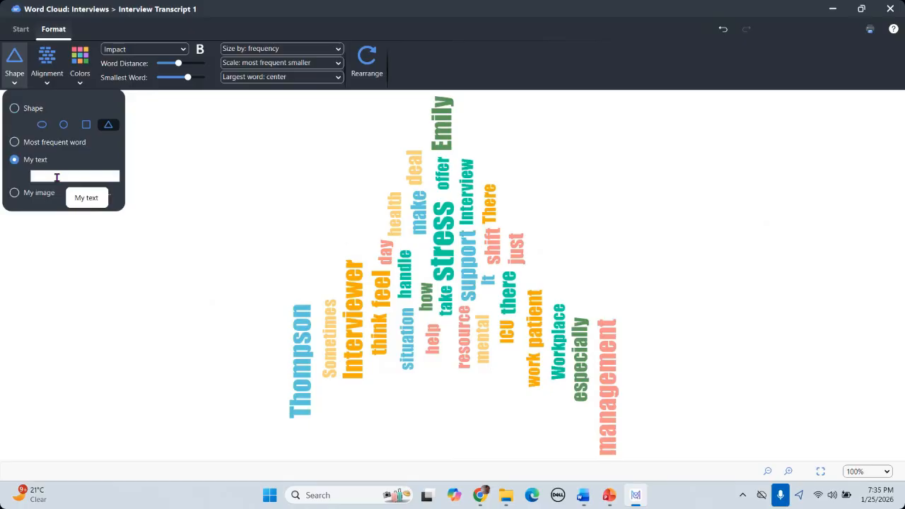
{"action": "type", "text": "A"}
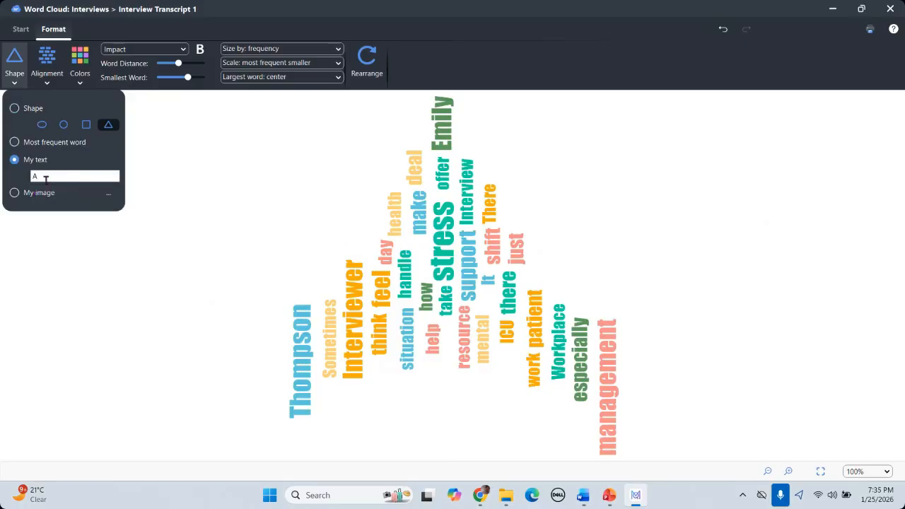
{"action": "left_click", "coordinate": [222, 190]}
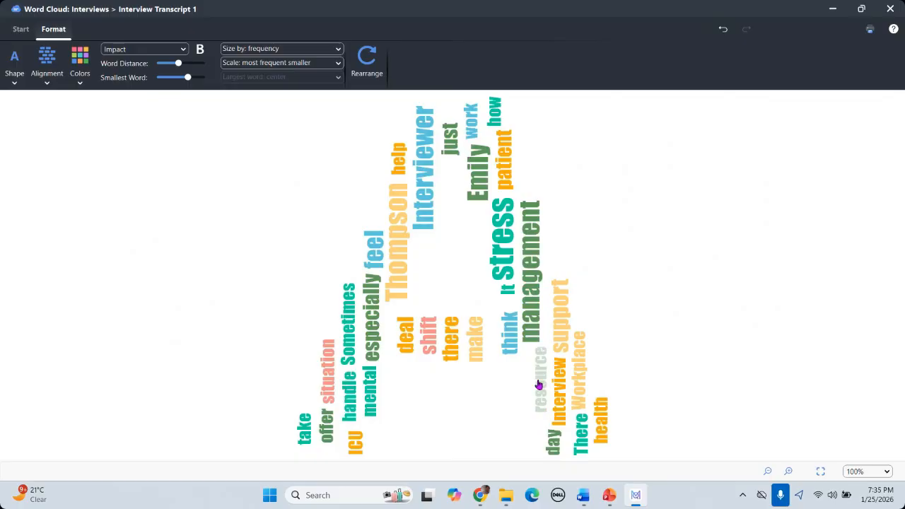
{"action": "left_click", "coordinate": [13, 83]}
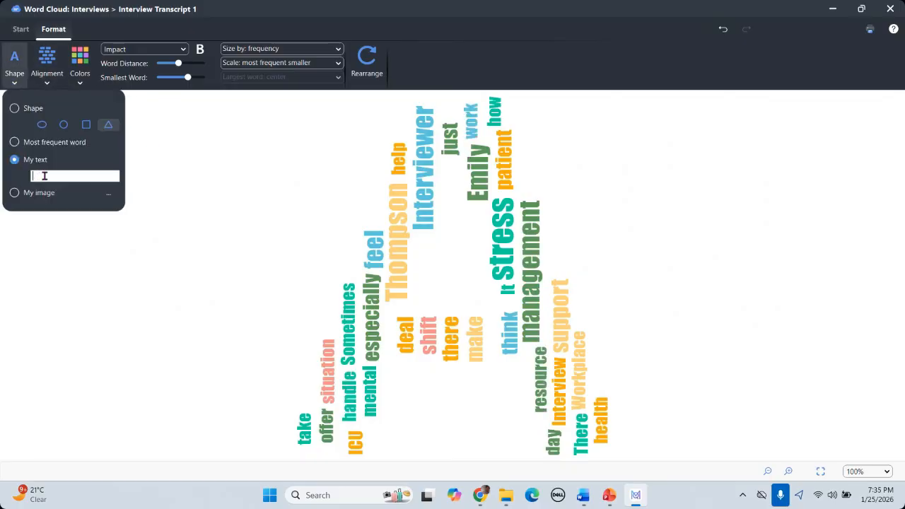
{"action": "key", "text": "Return"}
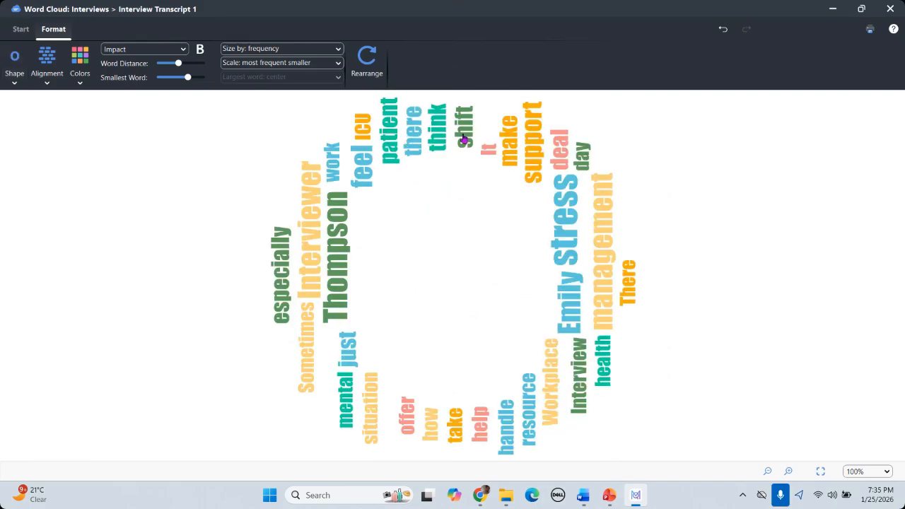
{"action": "left_click", "coordinate": [14, 83]}
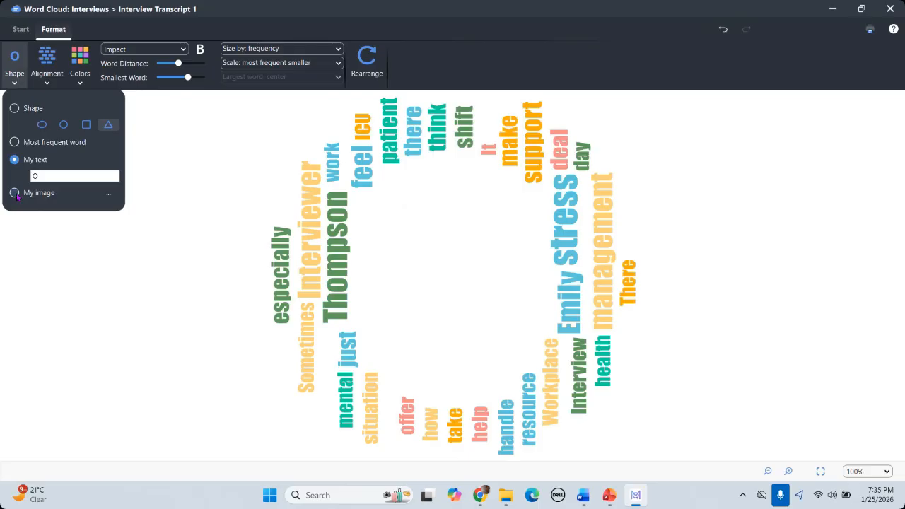
Step: Set word alignment to 45 degrees after trying horizontal and vertical
{"action": "left_click", "coordinate": [47, 85]}
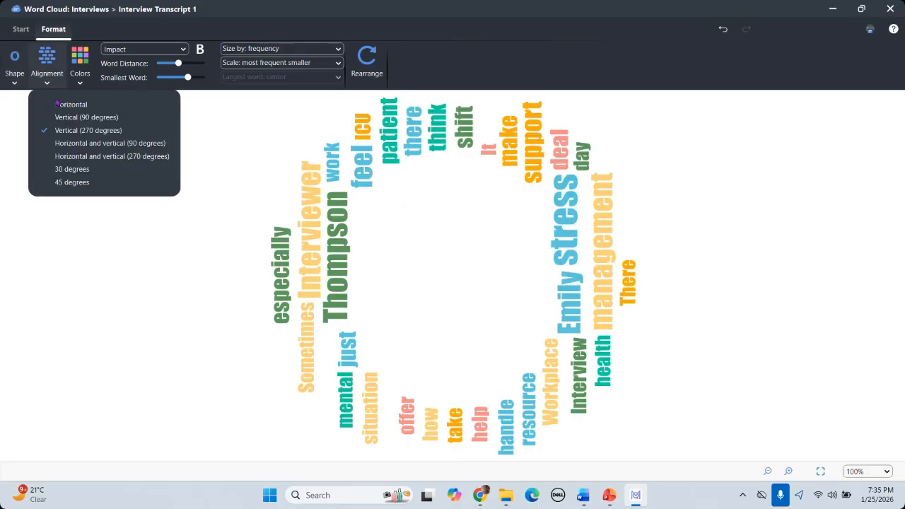
{"action": "left_click", "coordinate": [82, 146]}
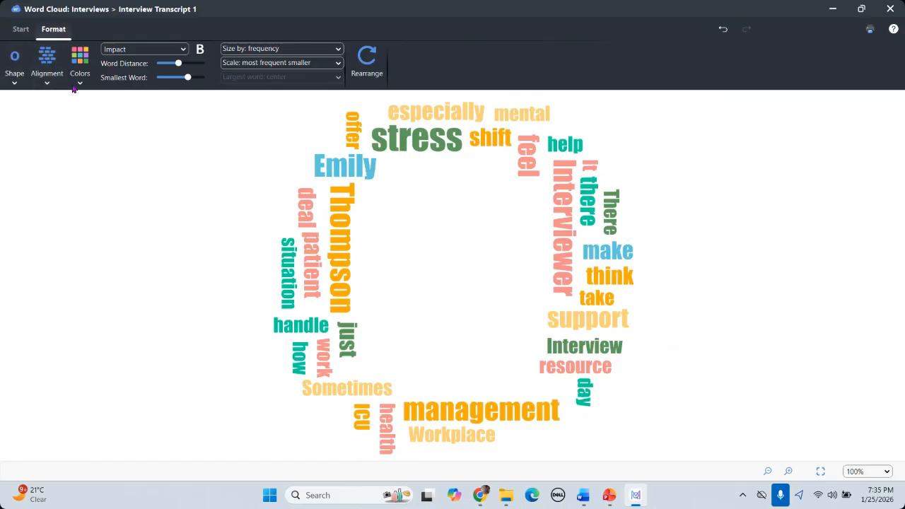
{"action": "left_click", "coordinate": [46, 85]}
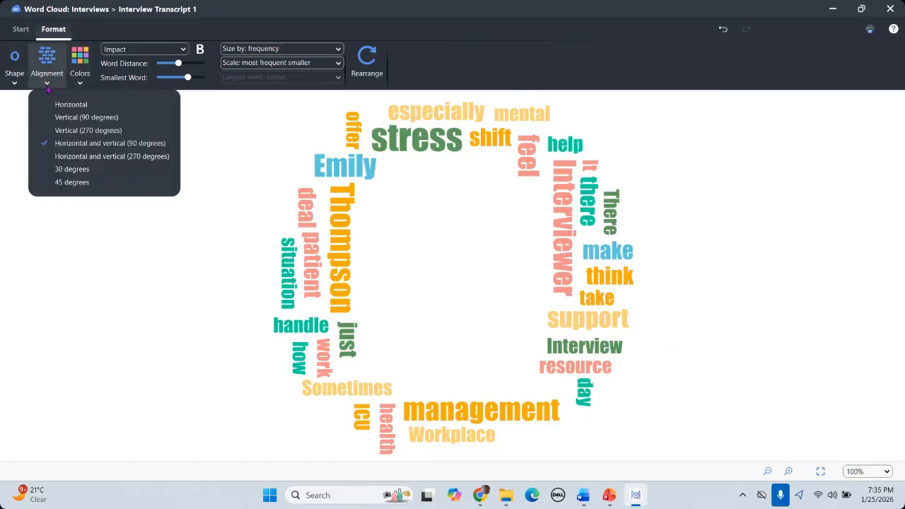
{"action": "left_click", "coordinate": [77, 182]}
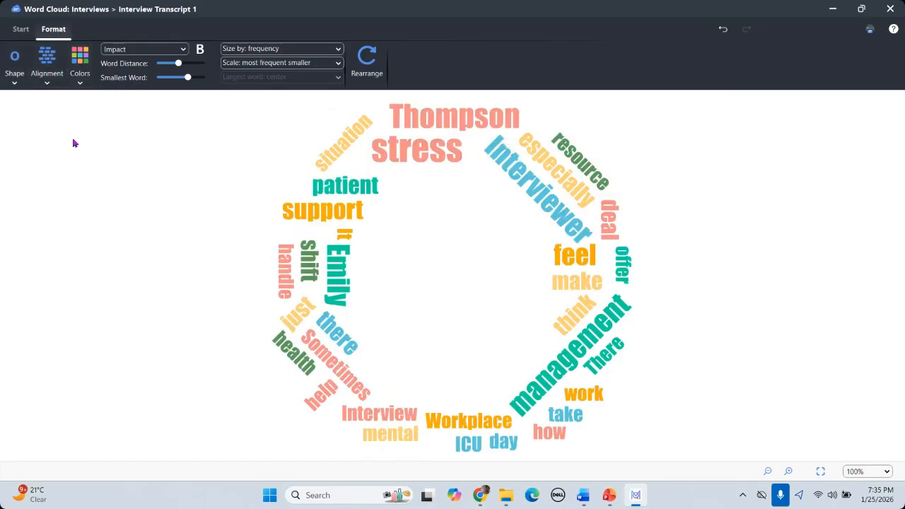
Step: Recolour the cloud with a green, orange and blue theme palette
{"action": "left_click", "coordinate": [80, 84]}
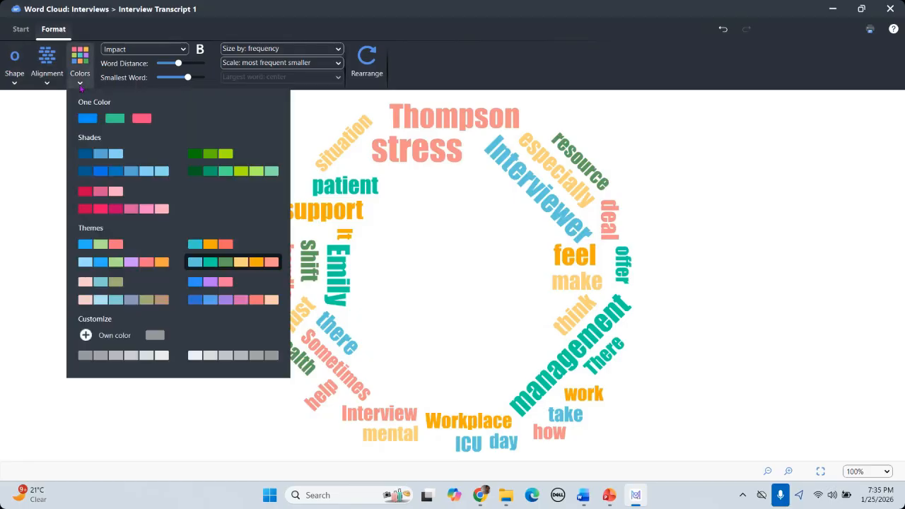
{"action": "left_click", "coordinate": [126, 263]}
{"action": "left_click", "coordinate": [80, 85]}
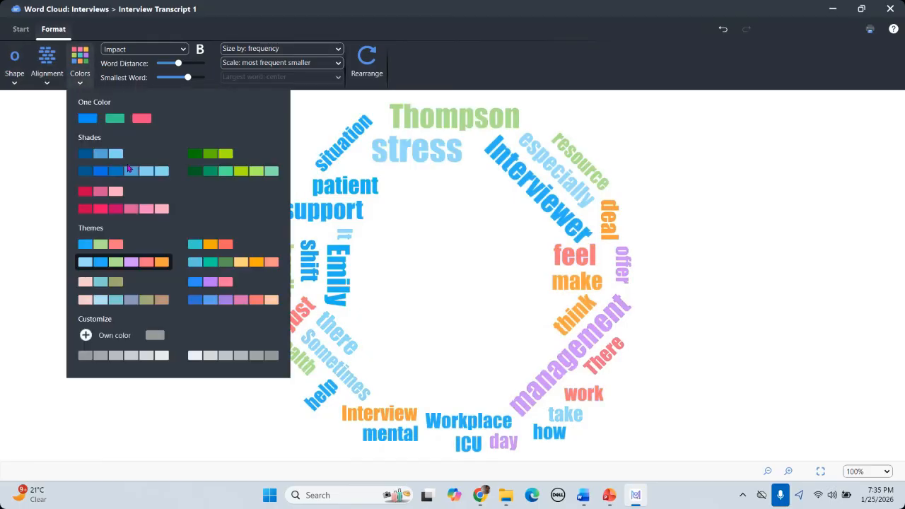
{"action": "left_click", "coordinate": [234, 266]}
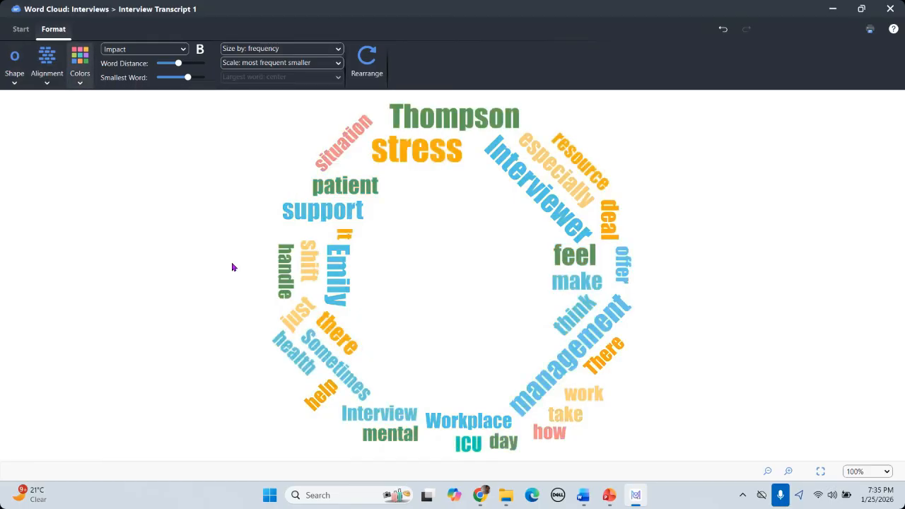
{"action": "left_click", "coordinate": [79, 90]}
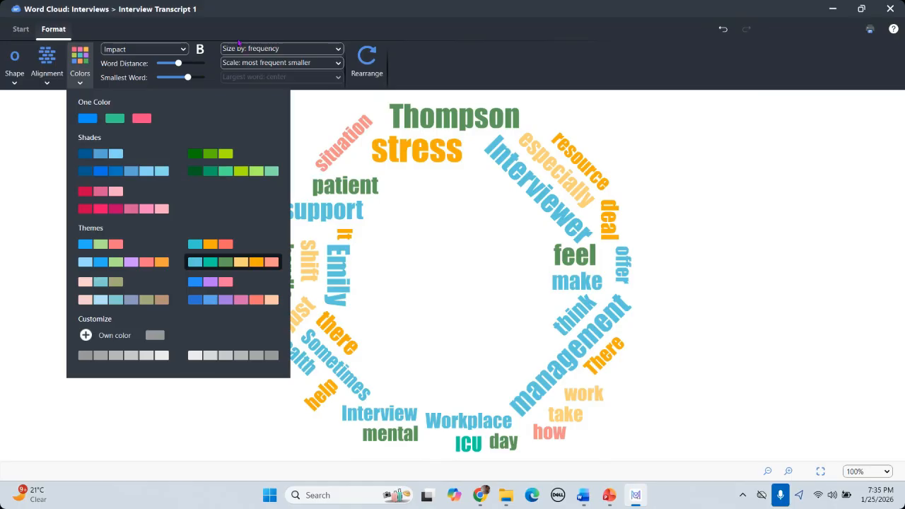
Step: Keep frequency-based sizing, with most frequent words shown smaller
{"action": "left_click", "coordinate": [330, 49]}
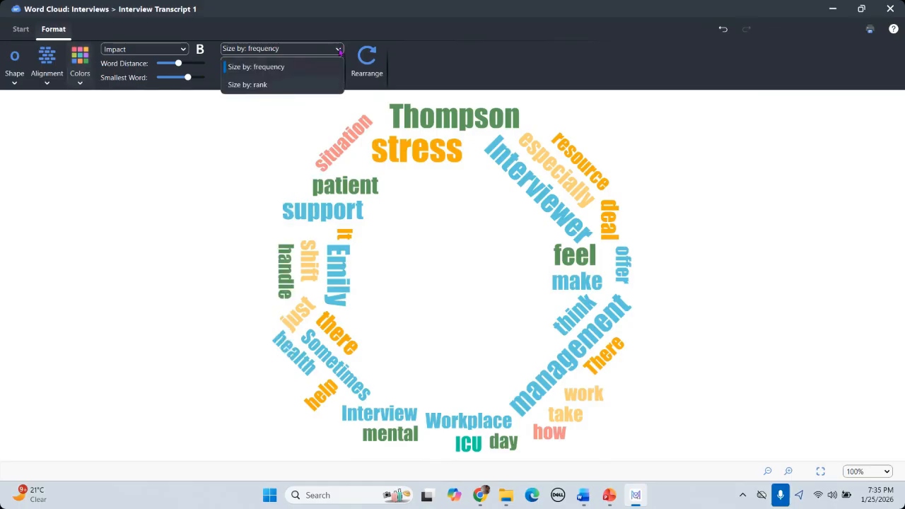
{"action": "left_click", "coordinate": [283, 67]}
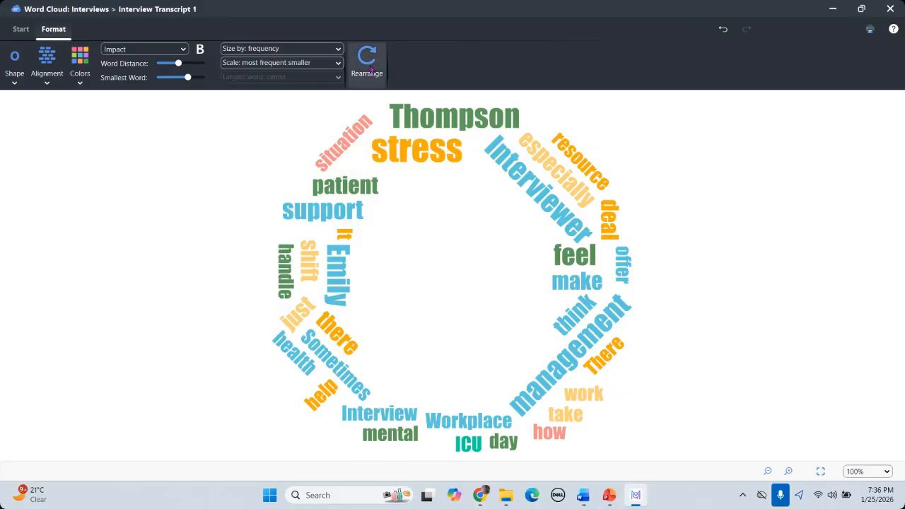
{"action": "left_click", "coordinate": [332, 63]}
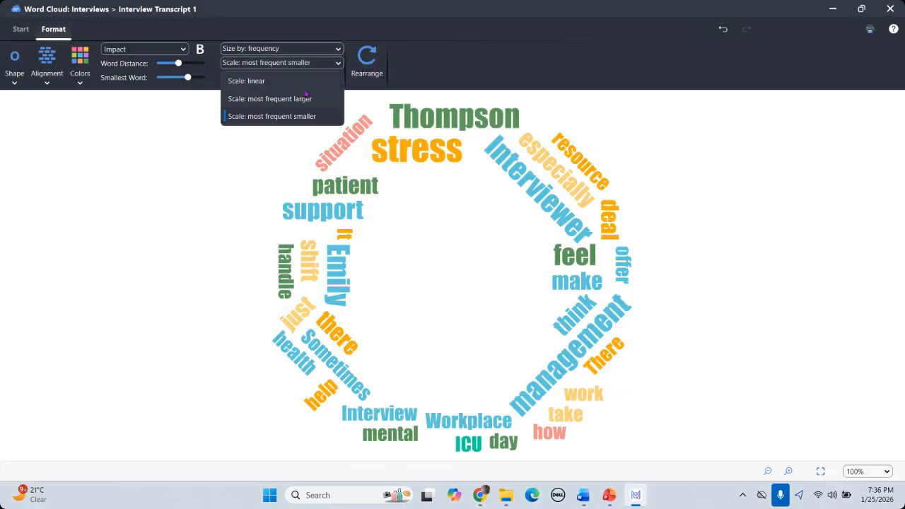
{"action": "left_click", "coordinate": [299, 102]}
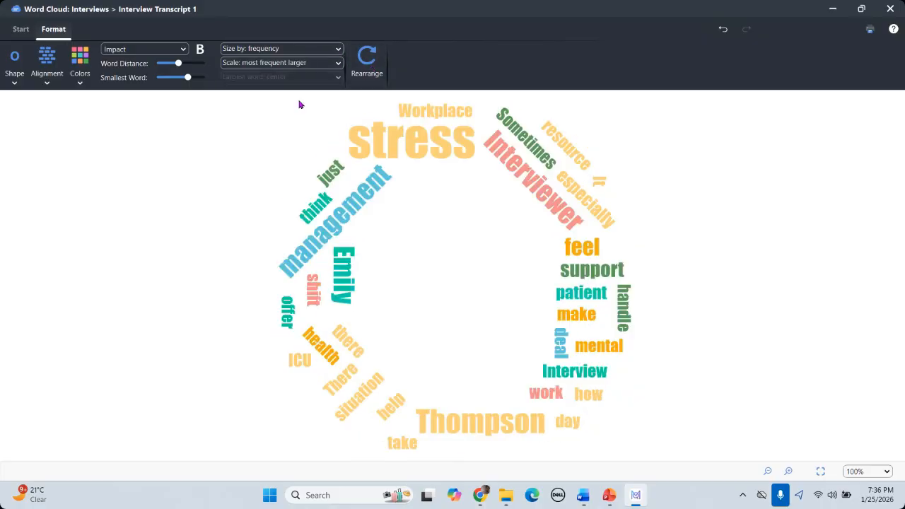
{"action": "left_click", "coordinate": [338, 63]}
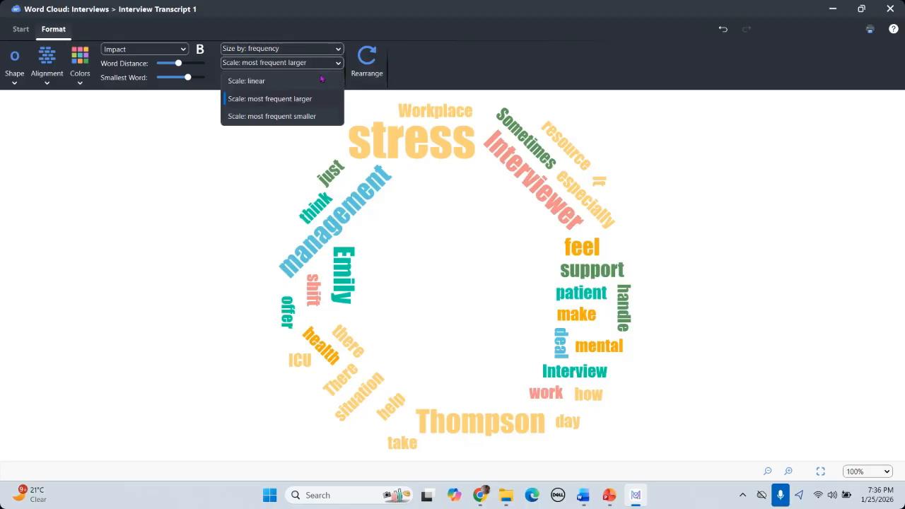
{"action": "left_click", "coordinate": [297, 117]}
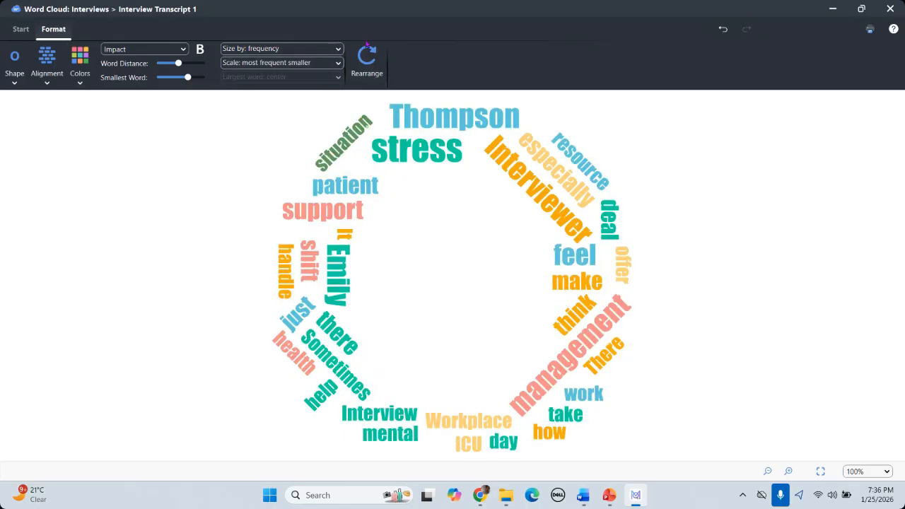
Step: Rearrange the cloud's word positions and colours, then cancel an image export
{"action": "left_click", "coordinate": [366, 66]}
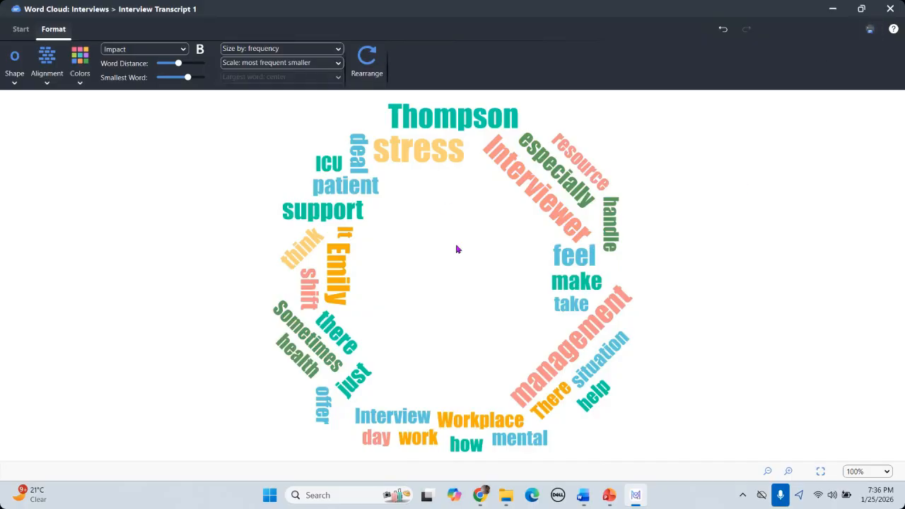
{"action": "left_click", "coordinate": [21, 30]}
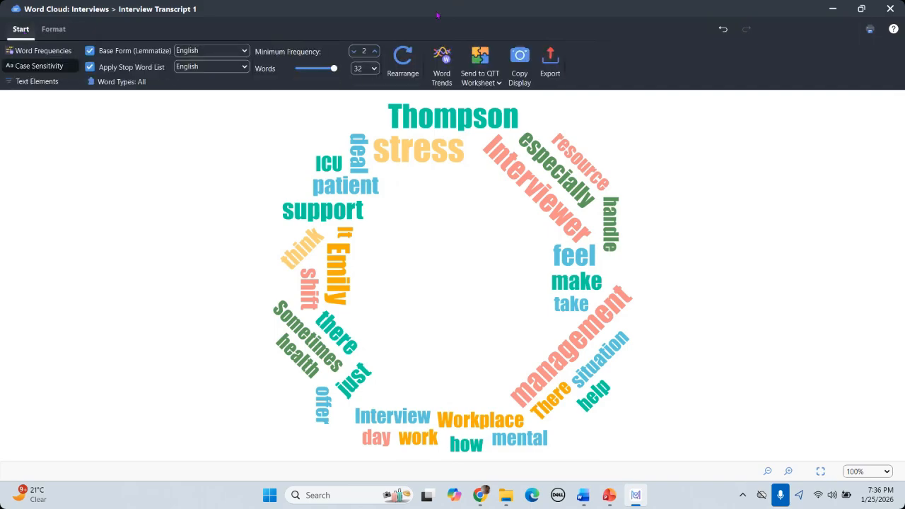
{"action": "left_click", "coordinate": [551, 62]}
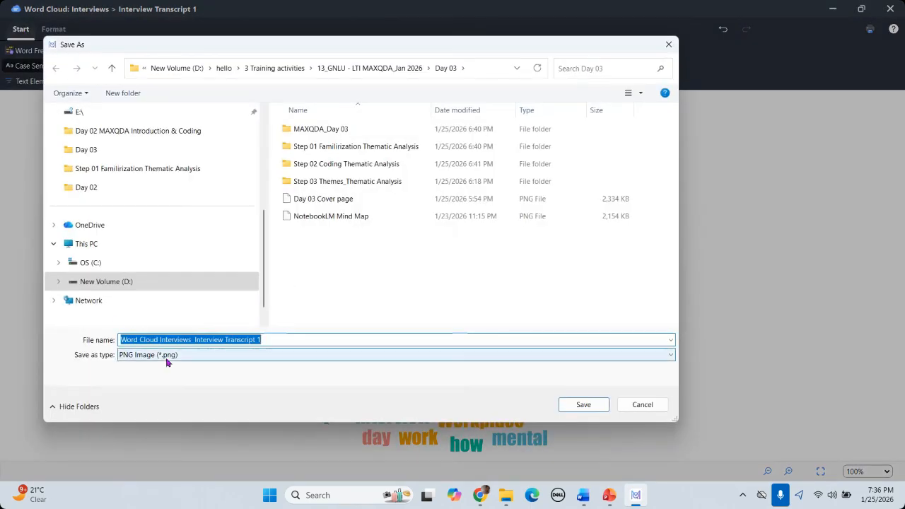
{"action": "left_click", "coordinate": [669, 45]}
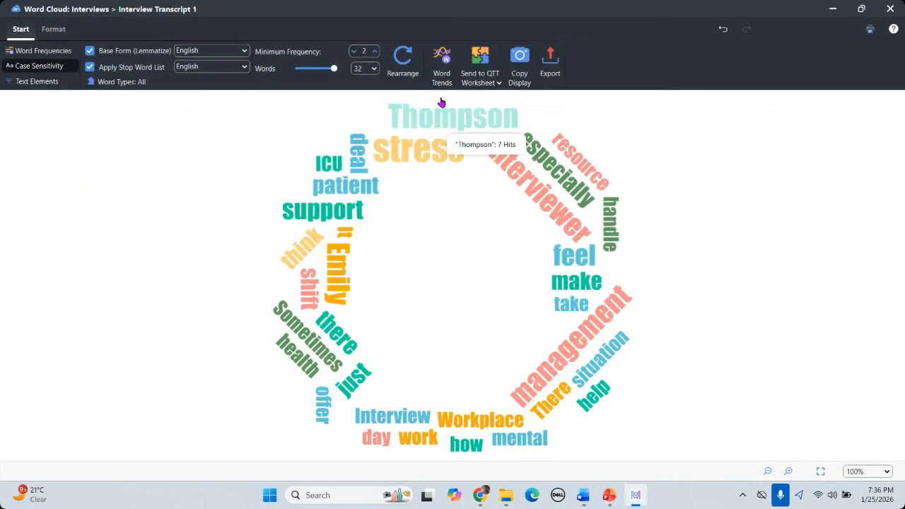
{"action": "mouse_move", "coordinate": [613, 210]}
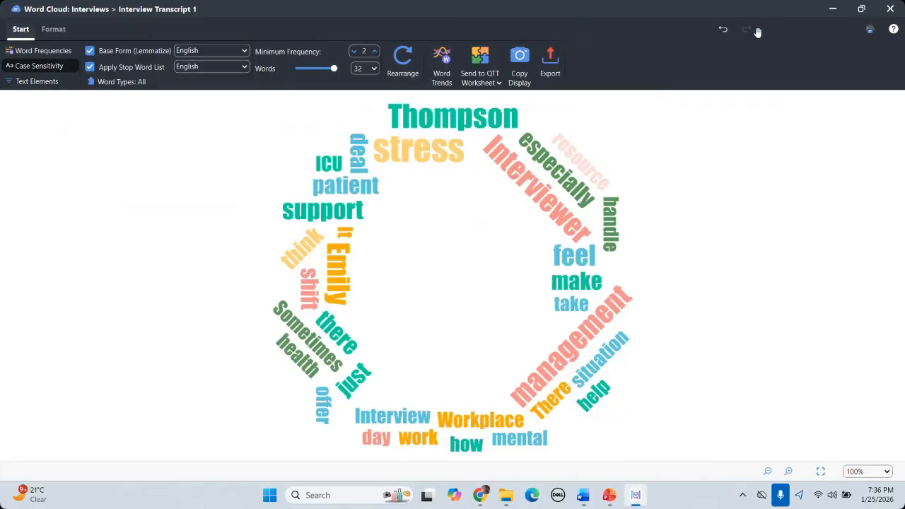
Step: Close the Word Cloud window and the Word frequencies table
{"action": "left_click", "coordinate": [891, 8]}
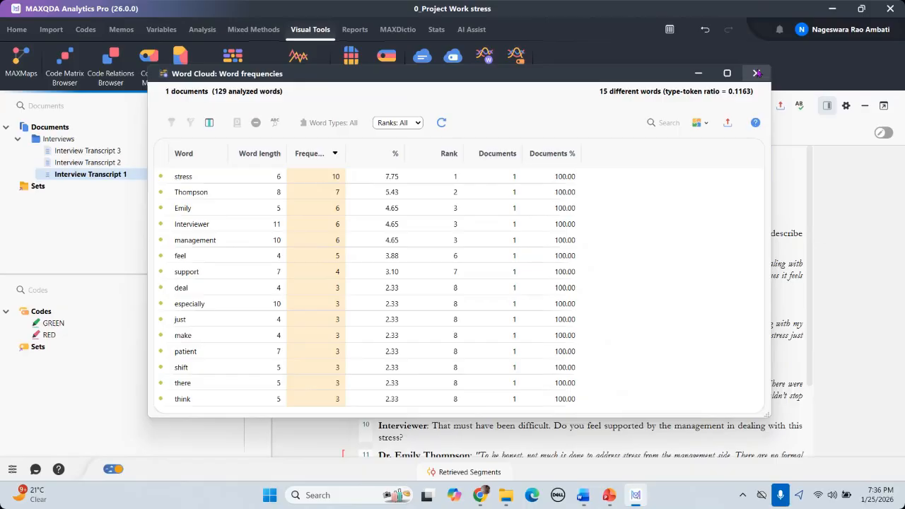
{"action": "left_click", "coordinate": [756, 73]}
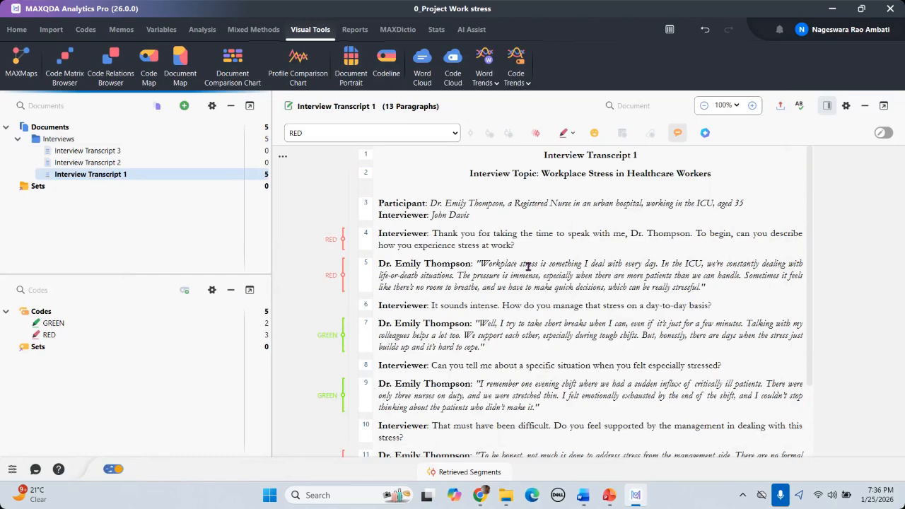
{"action": "mouse_move", "coordinate": [610, 498]}
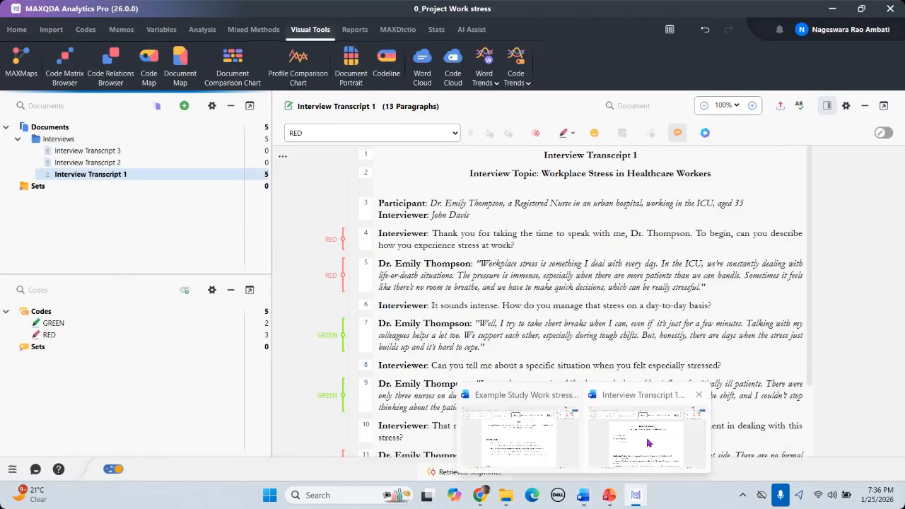
Step: Scroll through the Interview Transcript 1 Word document, then return to MAXQDA
{"action": "left_click", "coordinate": [648, 443]}
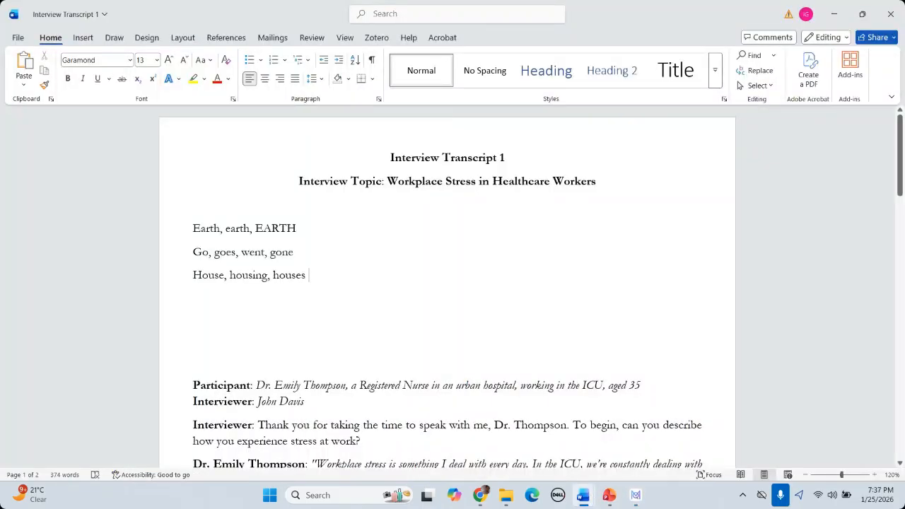
{"action": "scroll", "coordinate": [447, 283], "scroll_direction": "down", "scroll_amount": 8}
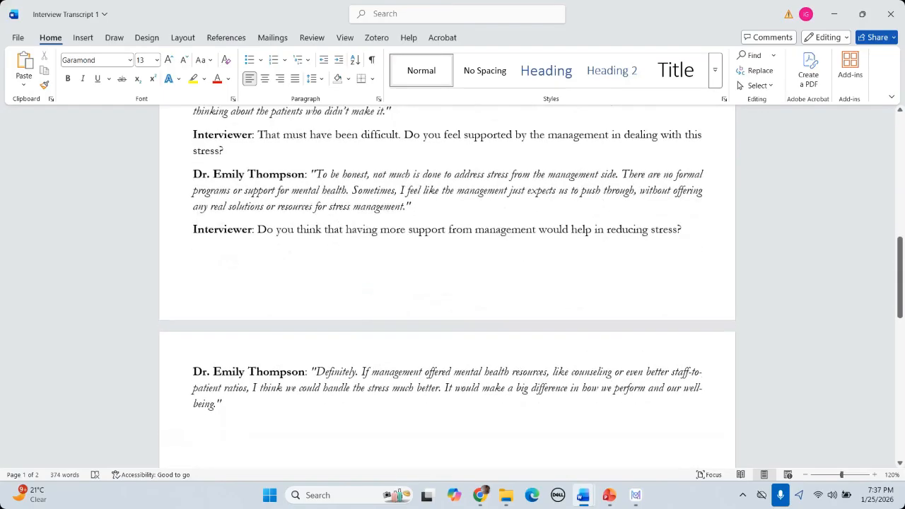
{"action": "scroll", "coordinate": [447, 283], "scroll_direction": "up", "scroll_amount": 6}
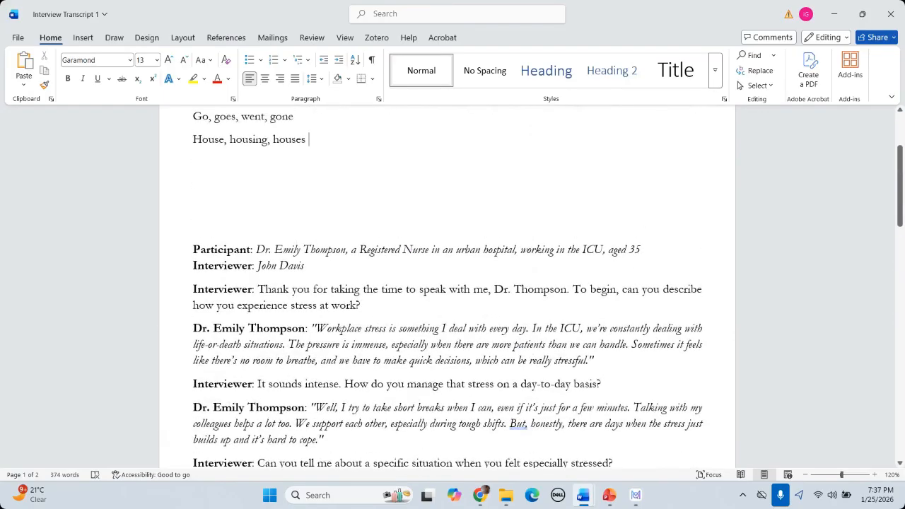
{"action": "scroll", "coordinate": [282, 229], "scroll_direction": "down", "scroll_amount": 3}
{"action": "scroll", "coordinate": [282, 229], "scroll_direction": "up", "scroll_amount": 4}
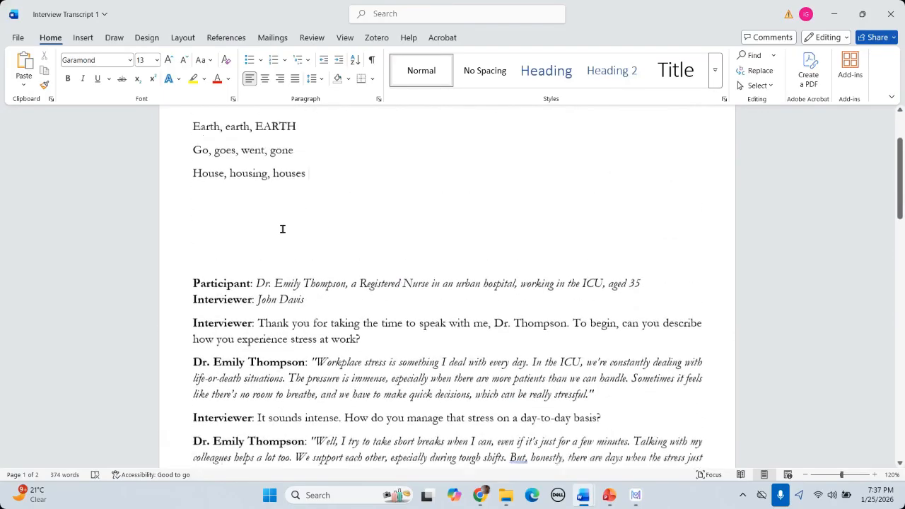
{"action": "scroll", "coordinate": [379, 243], "scroll_direction": "down", "scroll_amount": 3}
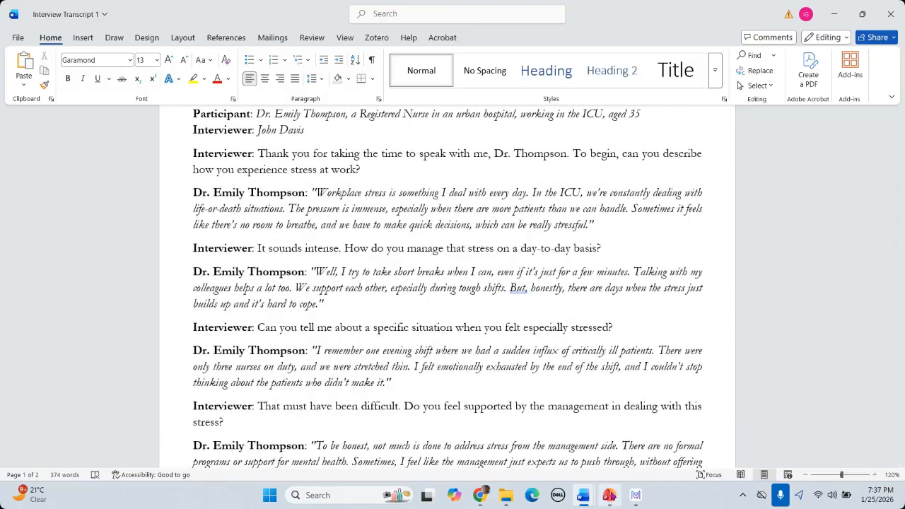
{"action": "left_click", "coordinate": [635, 495]}
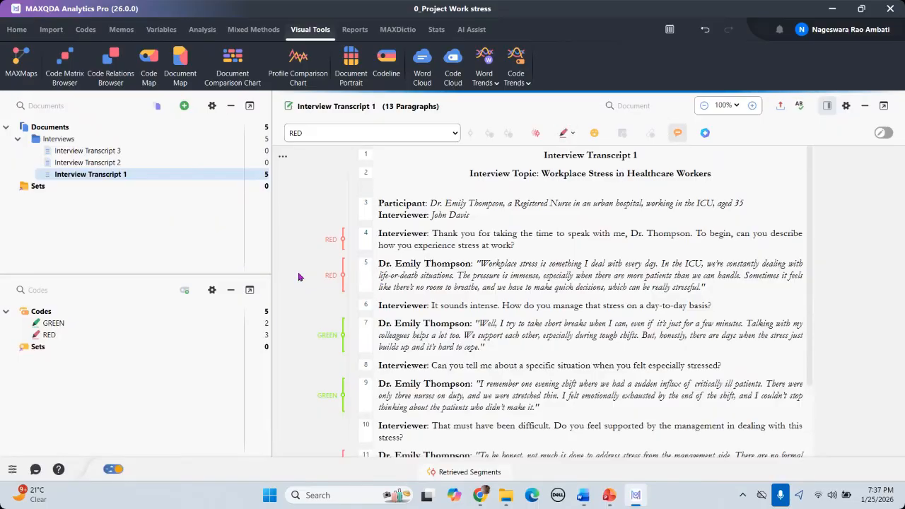
Step: Select the interviewee's full quotation in paragraph 5 and dismiss the empty Paraphrase box
{"action": "scroll", "coordinate": [370, 292], "scroll_direction": "down", "scroll_amount": 2}
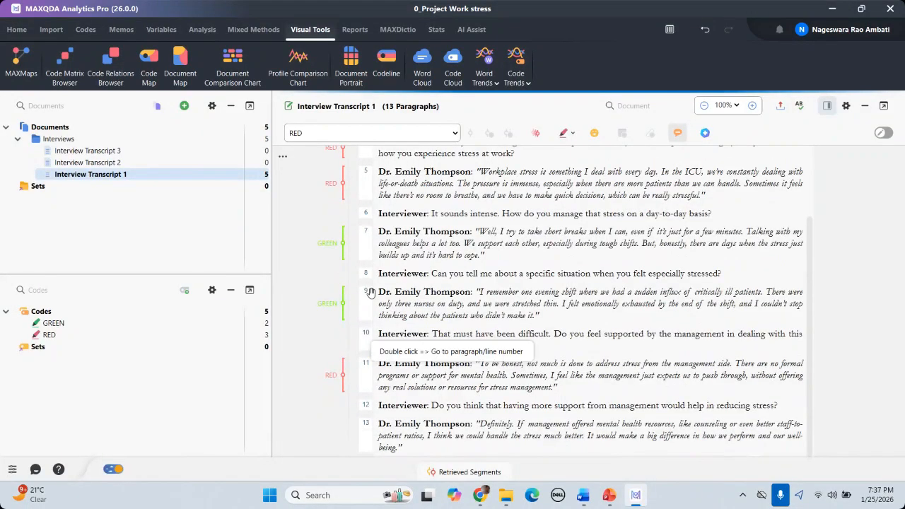
{"action": "scroll", "coordinate": [371, 290], "scroll_direction": "up", "scroll_amount": 1}
{"action": "scroll", "coordinate": [497, 283], "scroll_direction": "down", "scroll_amount": 1}
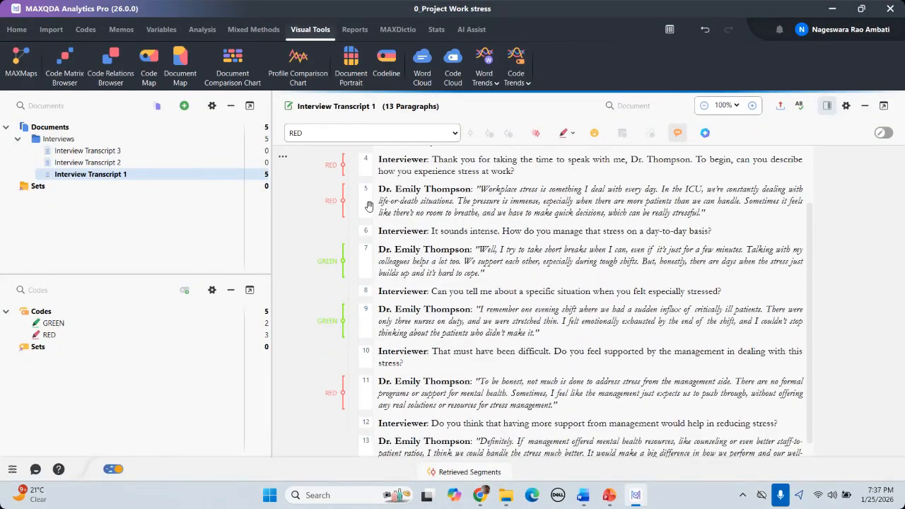
{"action": "scroll", "coordinate": [483, 227], "scroll_direction": "down", "scroll_amount": 1}
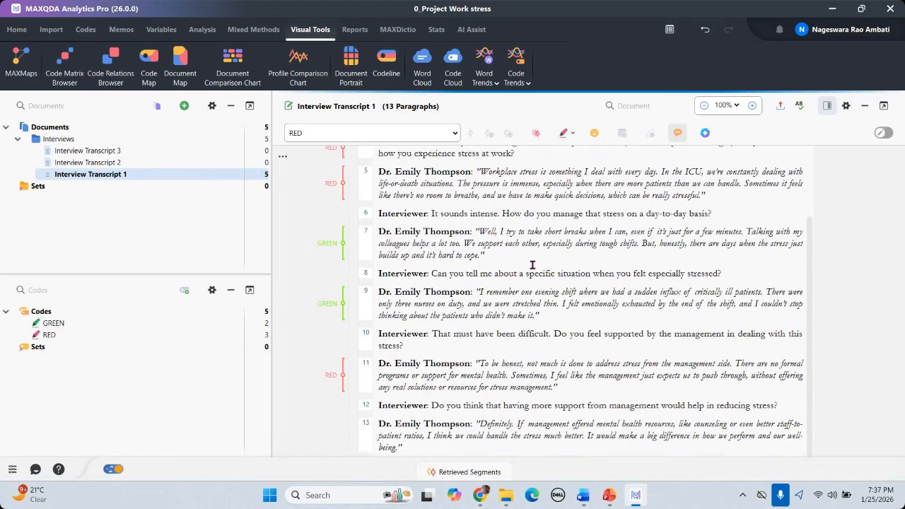
{"action": "scroll", "coordinate": [532, 265], "scroll_direction": "up", "scroll_amount": 4}
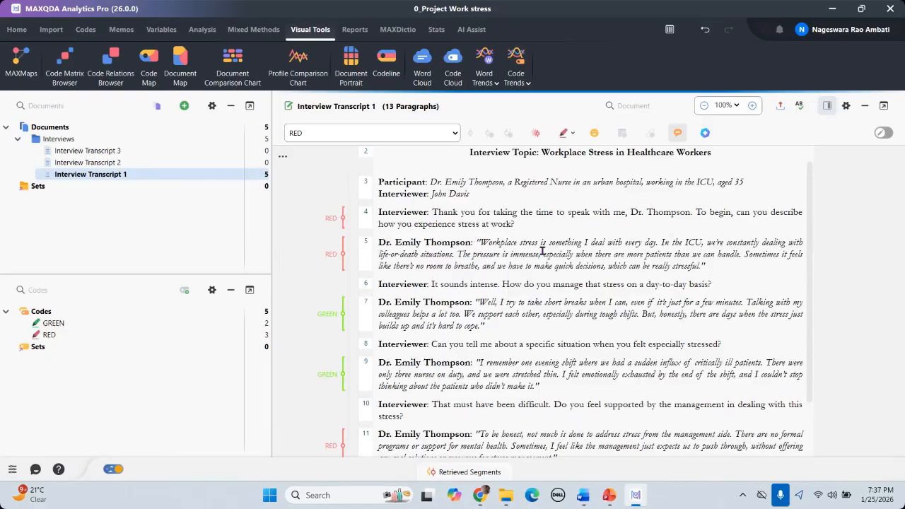
{"action": "left_click_drag", "start_coordinate": [479, 244], "coordinate": [714, 268]}
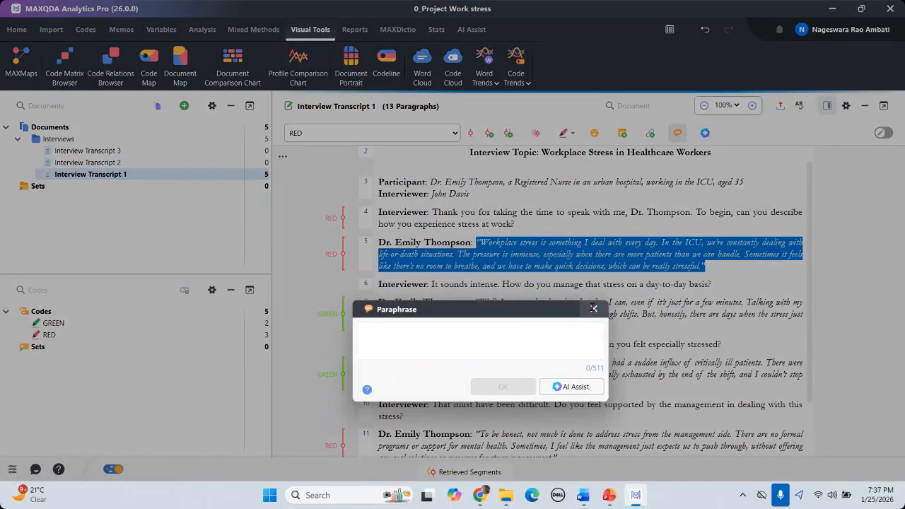
{"action": "left_click", "coordinate": [592, 307]}
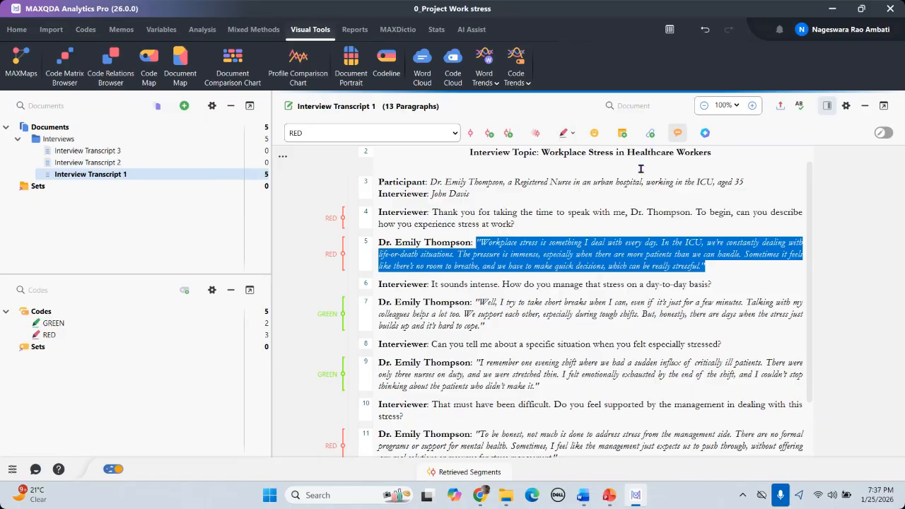
Step: Open and close the AI Assist options, then switch to Visual Tools
{"action": "left_click", "coordinate": [700, 133]}
{"action": "left_click", "coordinate": [677, 135]}
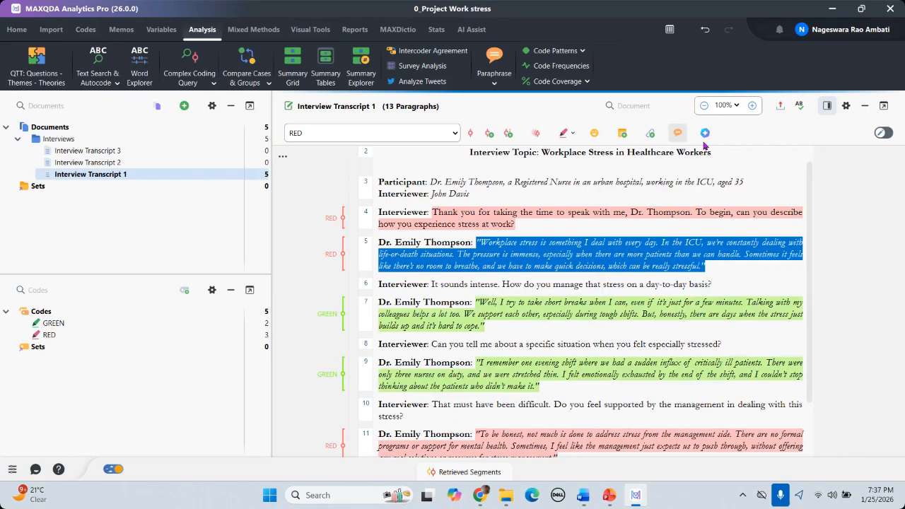
{"action": "left_click", "coordinate": [705, 134]}
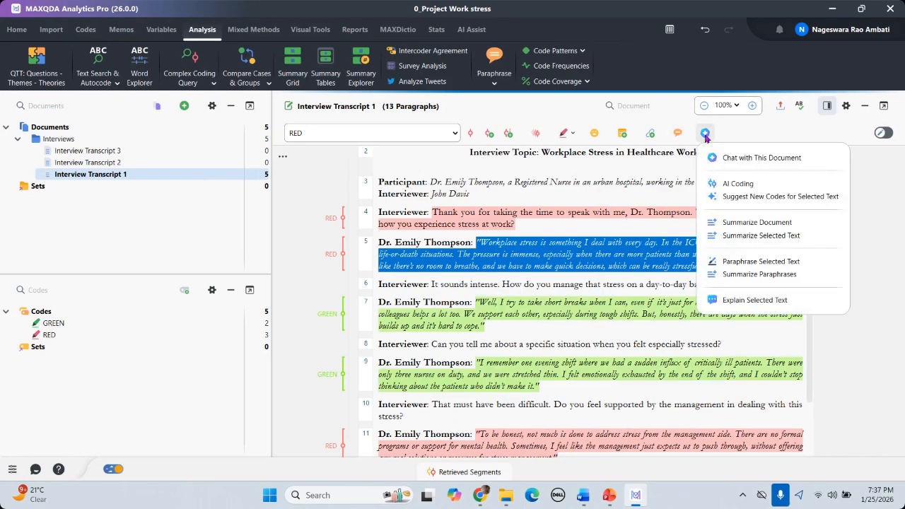
{"action": "left_click", "coordinate": [596, 187]}
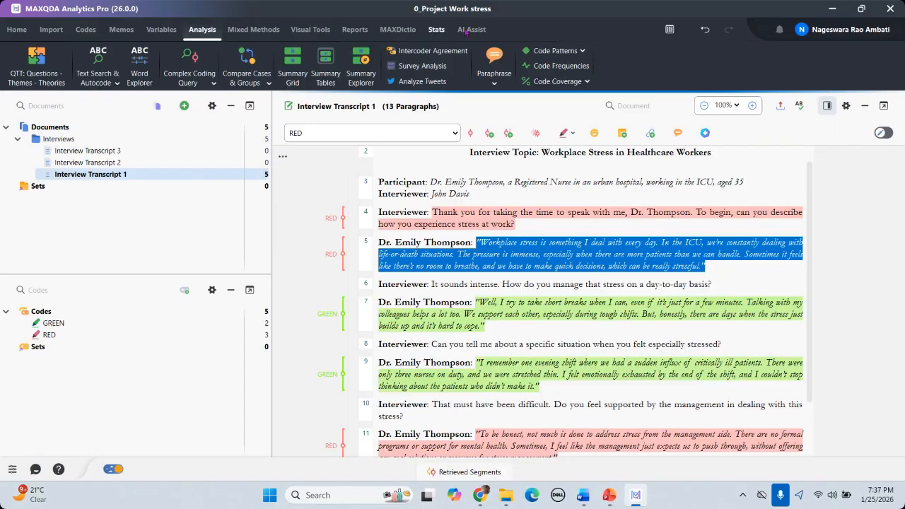
{"action": "left_click", "coordinate": [310, 30]}
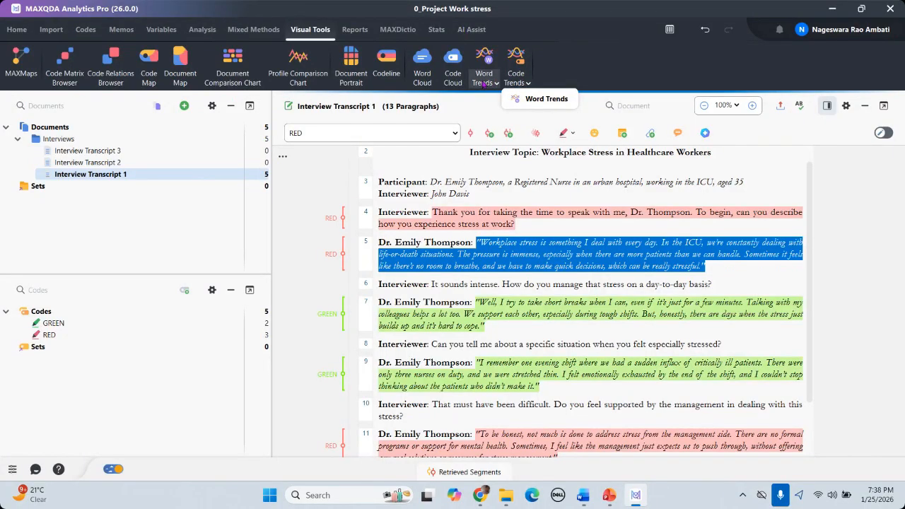
Step: Build a multiple-document Word Trends chart for Interview Transcripts 1 and 2
{"action": "left_click", "coordinate": [484, 83]}
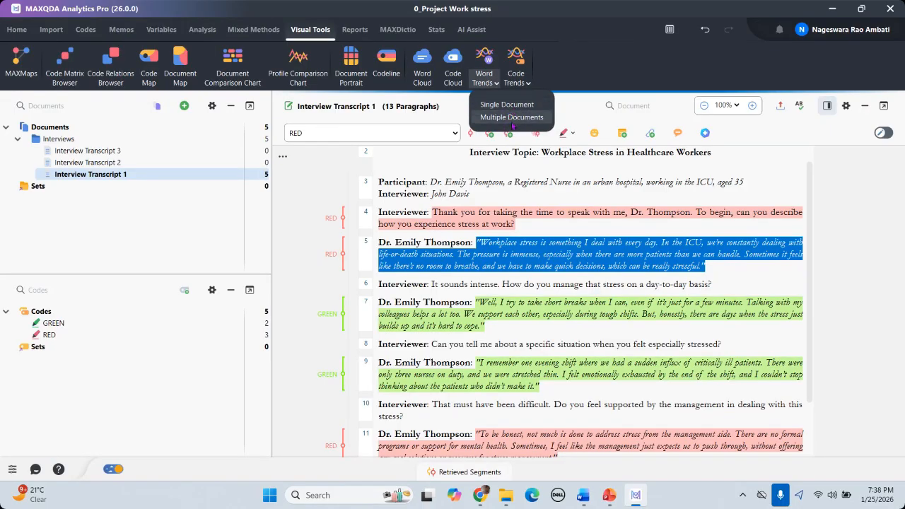
{"action": "left_click", "coordinate": [512, 122]}
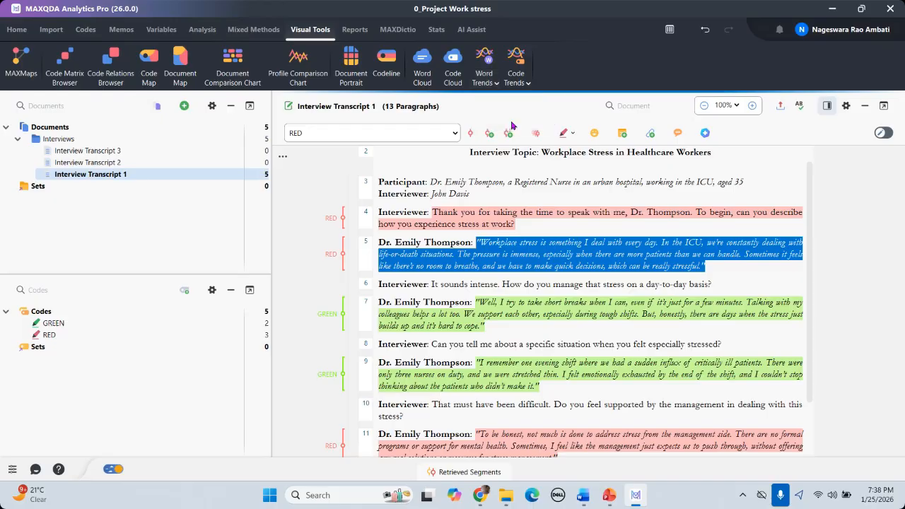
{"action": "left_click_drag", "start_coordinate": [417, 63], "coordinate": [623, 75]}
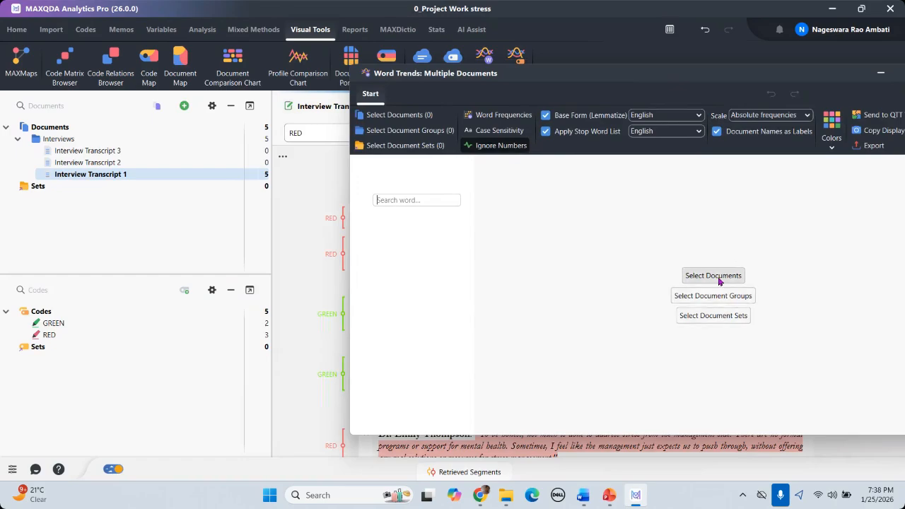
{"action": "left_click", "coordinate": [713, 276]}
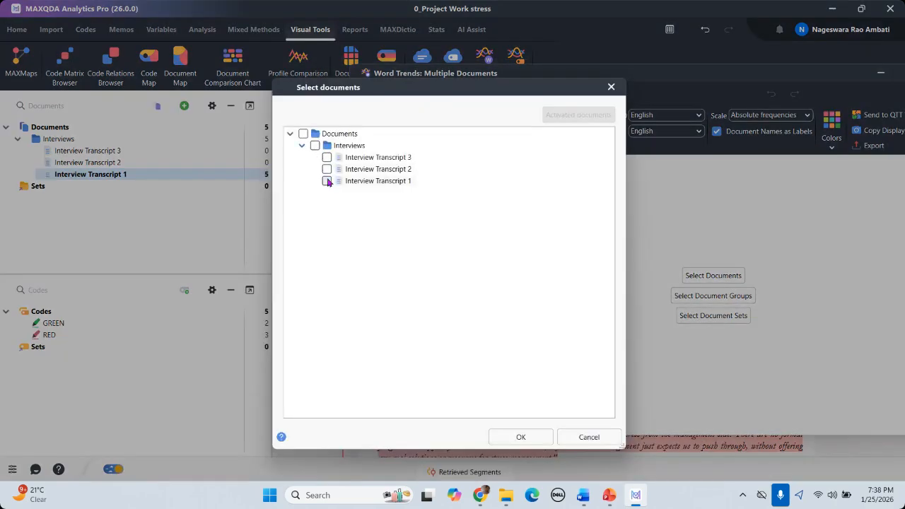
{"action": "left_click", "coordinate": [327, 181]}
{"action": "left_click", "coordinate": [327, 170]}
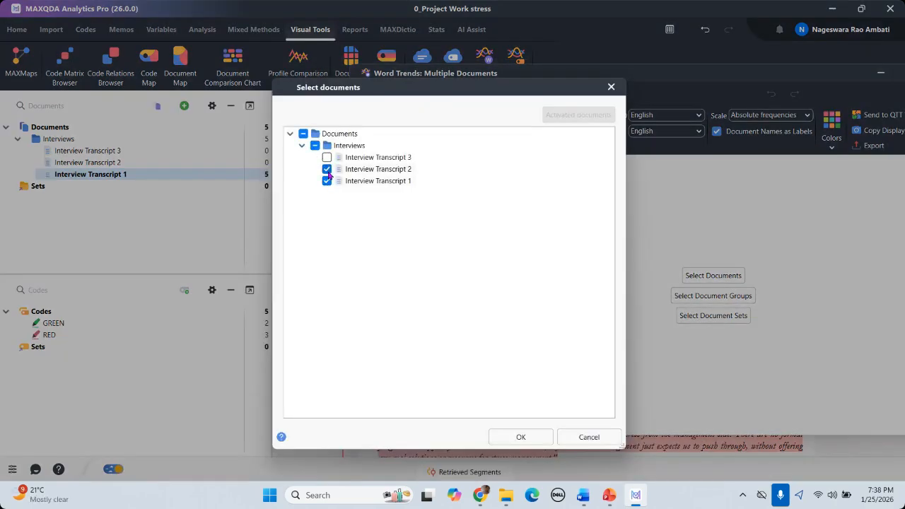
{"action": "left_click", "coordinate": [521, 437]}
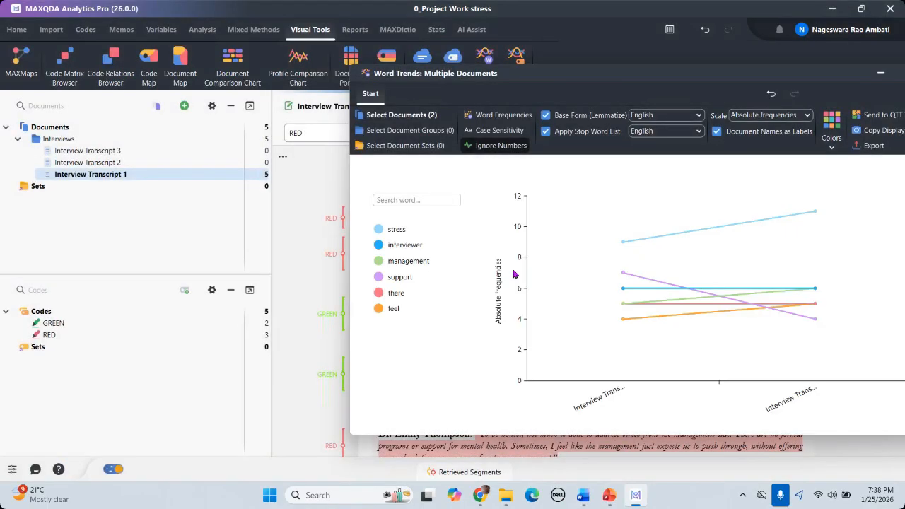
Step: Move and enlarge the Word Trends chart, search 'peer grou', then close it
{"action": "left_click_drag", "start_coordinate": [714, 76], "coordinate": [502, 35]}
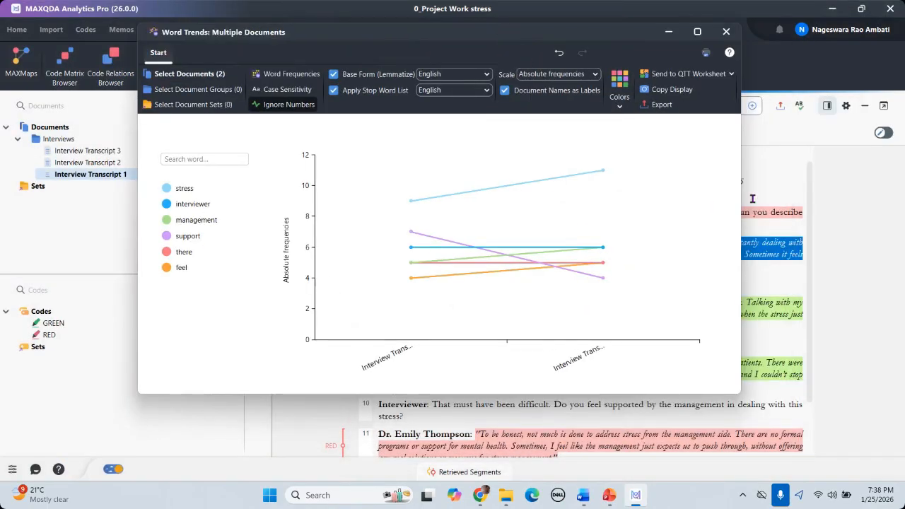
{"action": "left_click_drag", "start_coordinate": [779, 205], "coordinate": [825, 207]}
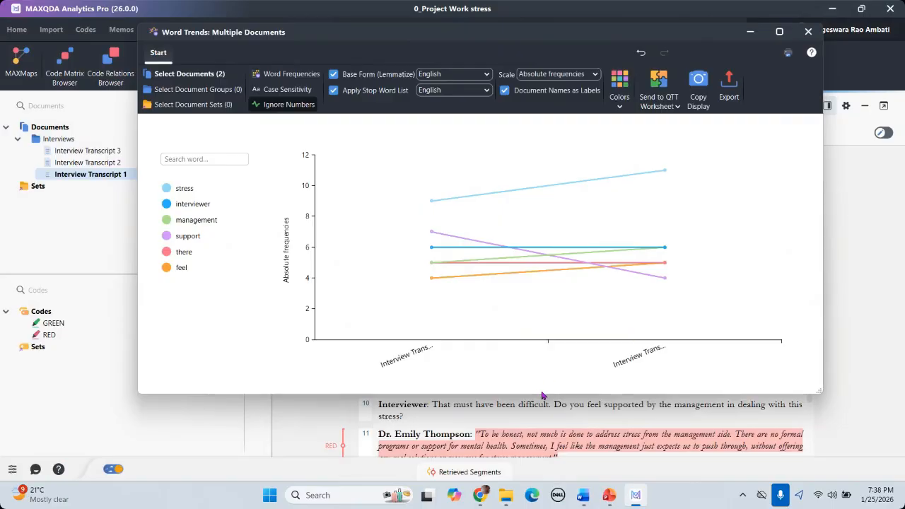
{"action": "left_click_drag", "start_coordinate": [540, 394], "coordinate": [538, 453]}
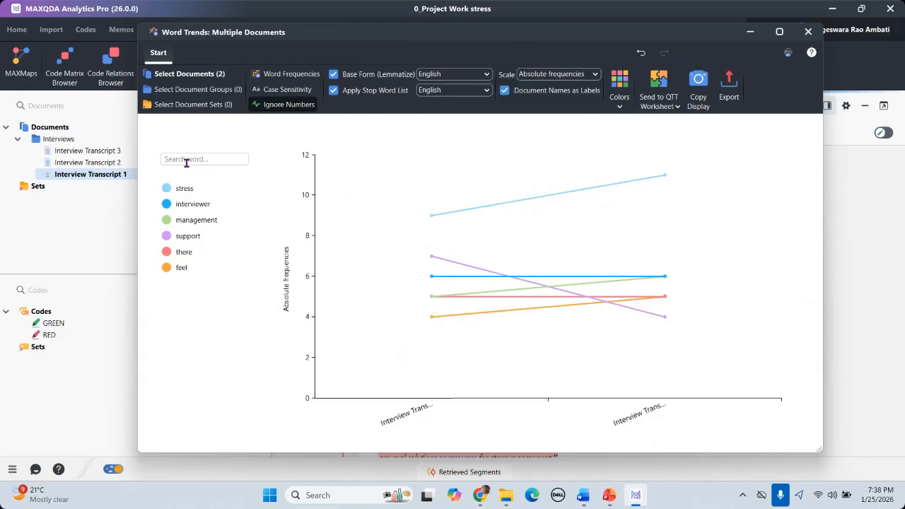
{"action": "type", "text": "peer grou"}
{"action": "key", "text": "BackSpace"}
{"action": "key", "text": "BackSpace"}
{"action": "key", "text": "BackSpace"}
{"action": "key", "text": "BackSpace"}
{"action": "key", "text": "BackSpace"}
{"action": "key", "text": "BackSpace"}
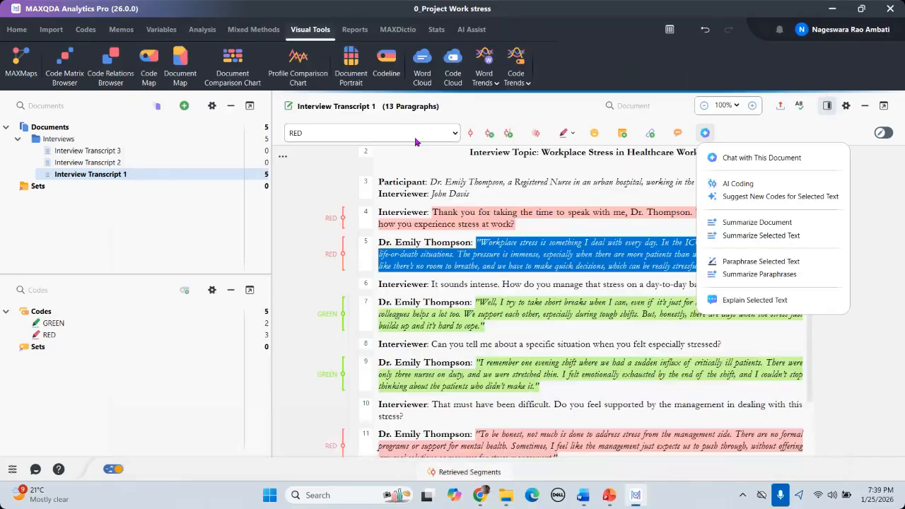
{"action": "left_click", "coordinate": [416, 140]}
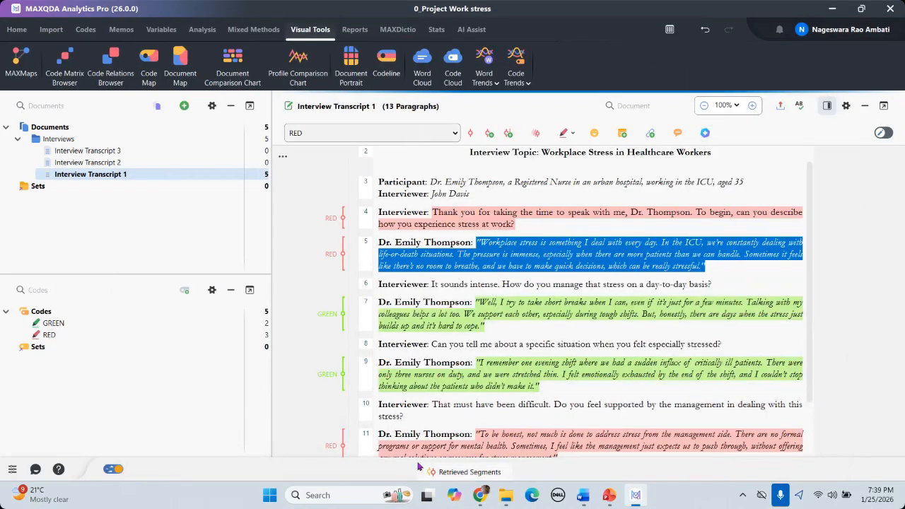
Step: Switch to the Day 03 Thematic Analysis deck and present slide 10, 'Mastering Coding in MAXQDA', full screen
{"action": "left_click", "coordinate": [613, 497]}
{"action": "scroll", "coordinate": [64, 310], "scroll_direction": "down", "scroll_amount": 1}
{"action": "left_click", "coordinate": [64, 310]}
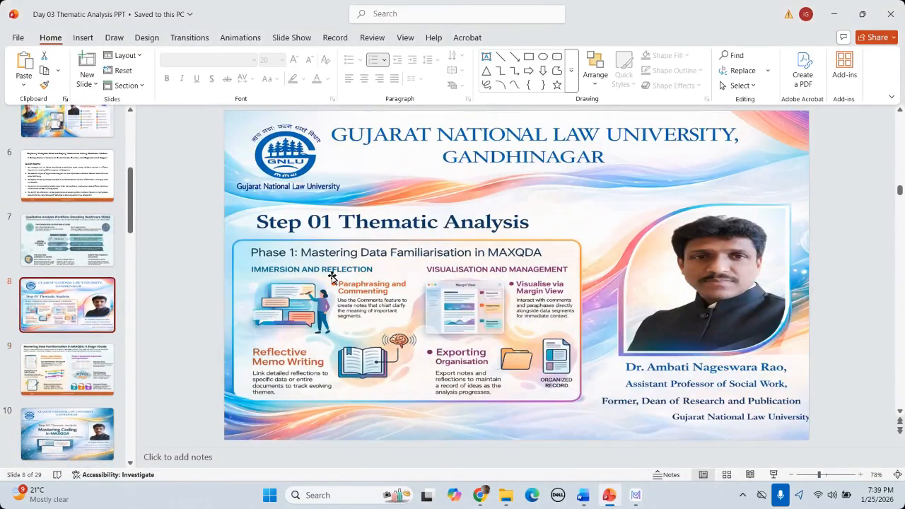
{"action": "scroll", "coordinate": [342, 273], "scroll_direction": "down", "scroll_amount": 3}
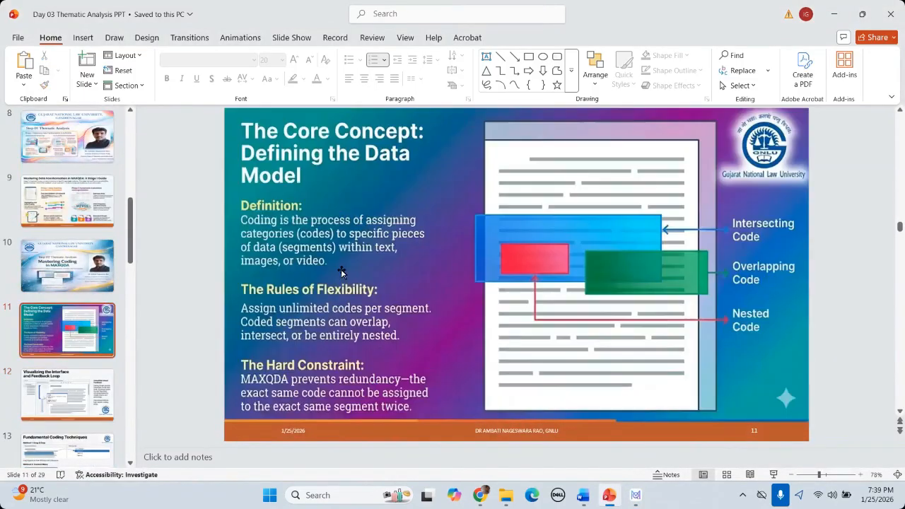
{"action": "scroll", "coordinate": [341, 273], "scroll_direction": "up", "scroll_amount": 1}
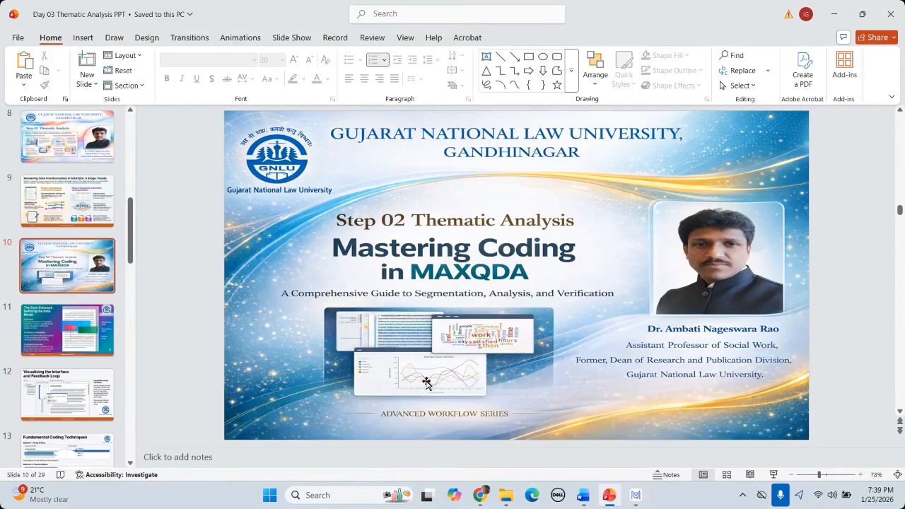
{"action": "left_click", "coordinate": [775, 475]}
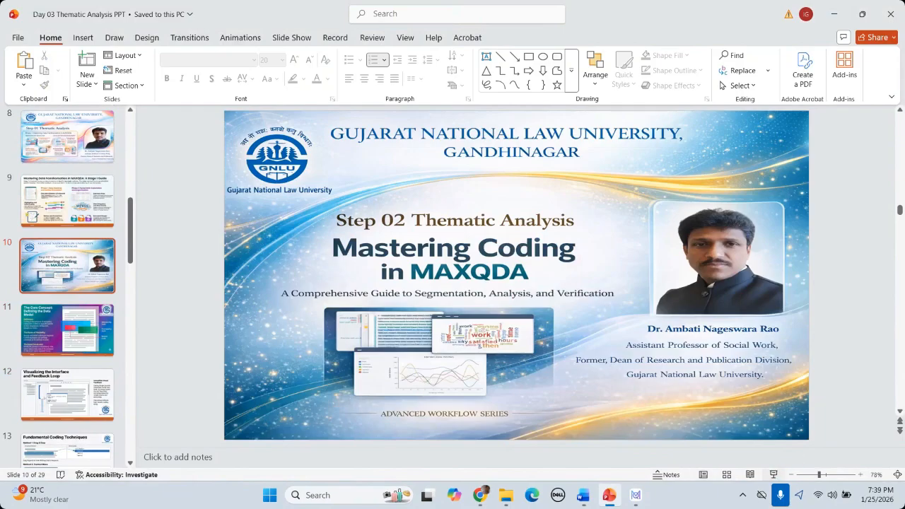
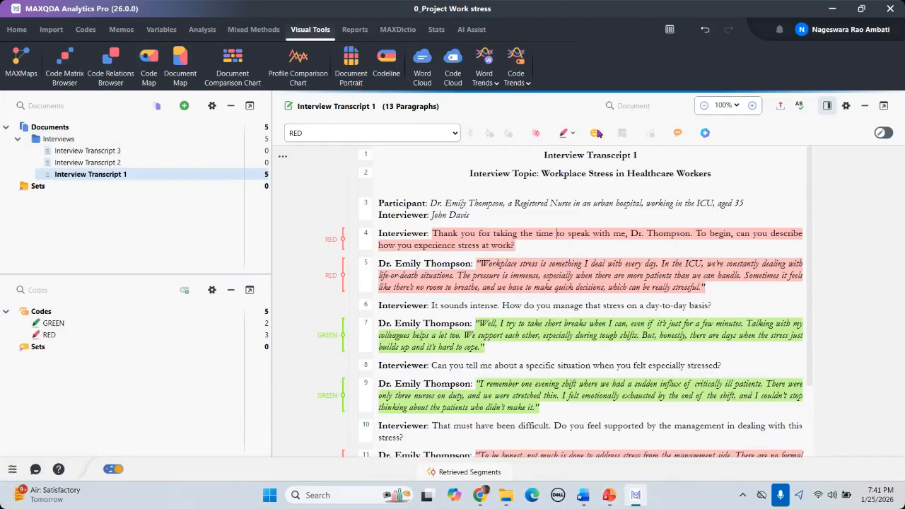
Step: Bring up the transcript text's context menu and dismiss it without choosing anything
{"action": "right_click", "coordinate": [520, 236]}
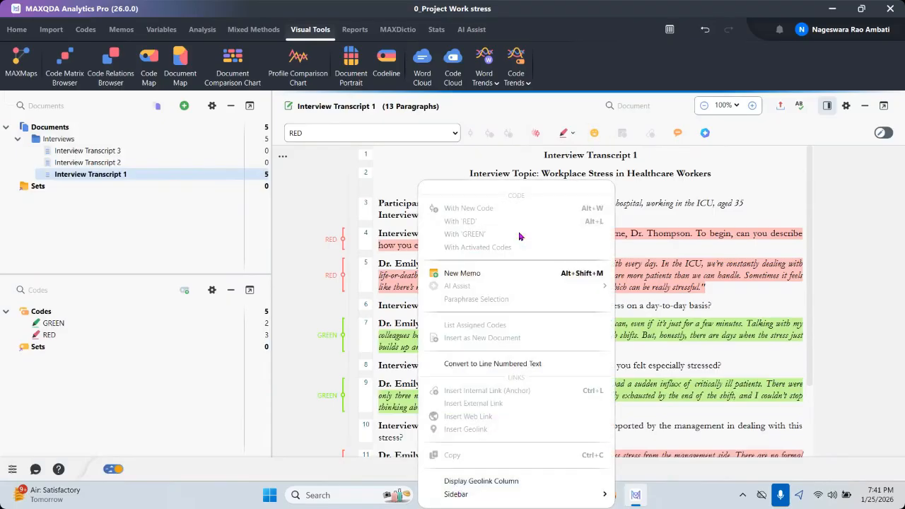
{"action": "left_click", "coordinate": [697, 263]}
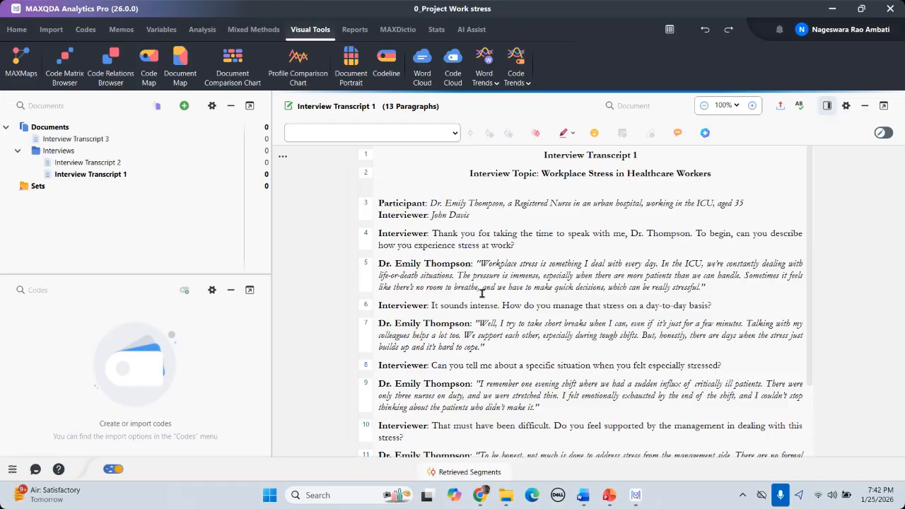
Step: Select exactly 'Workplace stress is something I deal with every day' in paragraph 5
{"action": "scroll", "coordinate": [502, 283], "scroll_direction": "down", "scroll_amount": 1}
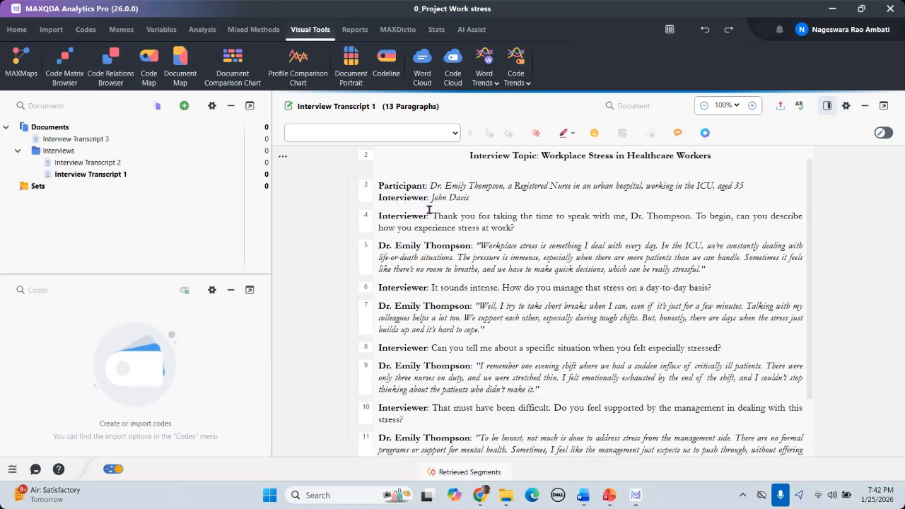
{"action": "left_click", "coordinate": [480, 245]}
{"action": "left_click_drag", "start_coordinate": [530, 249], "coordinate": [654, 249]}
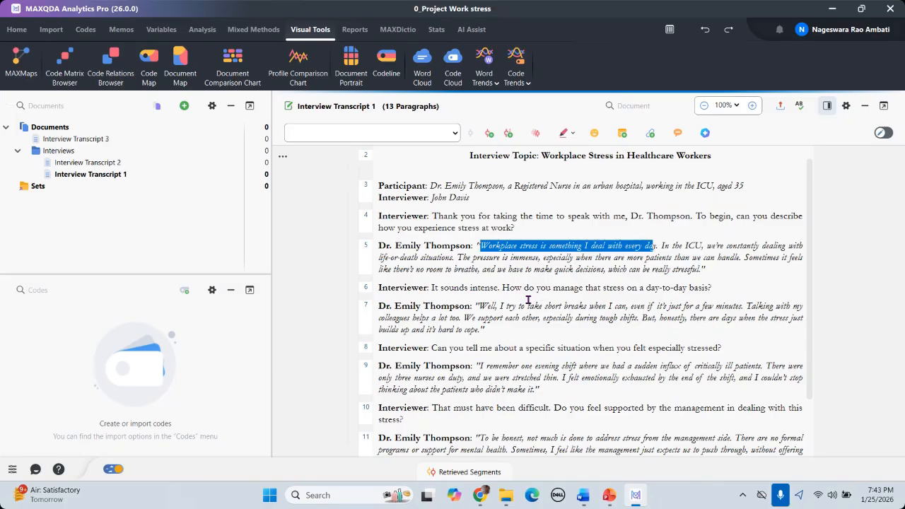
{"action": "left_click", "coordinate": [543, 258]}
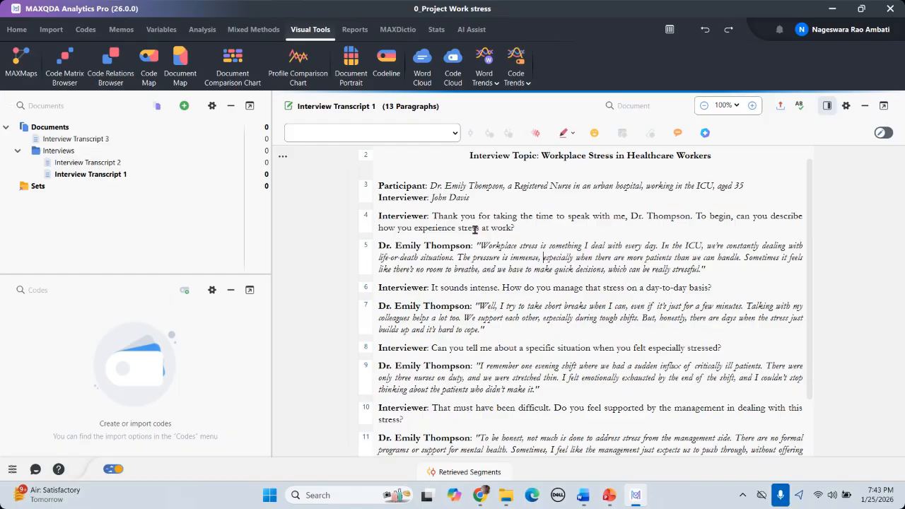
{"action": "left_click_drag", "start_coordinate": [480, 245], "coordinate": [708, 271]}
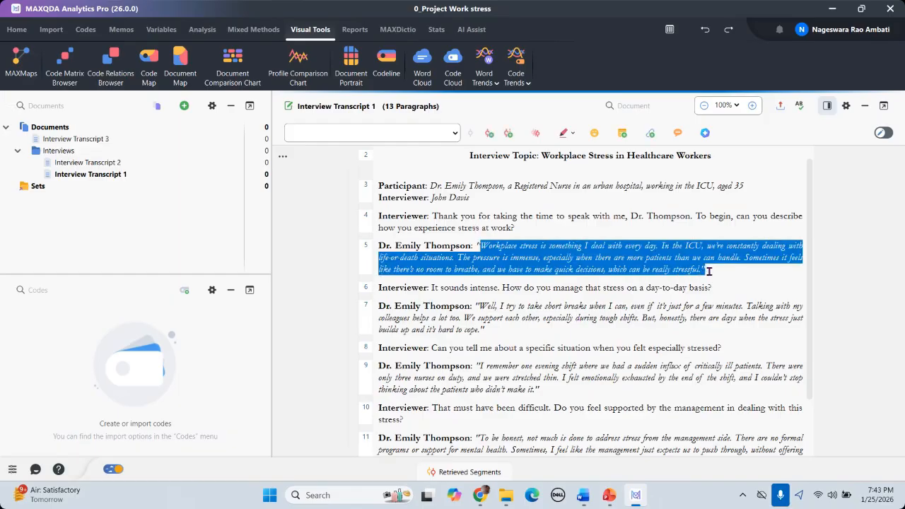
{"action": "left_click", "coordinate": [595, 251]}
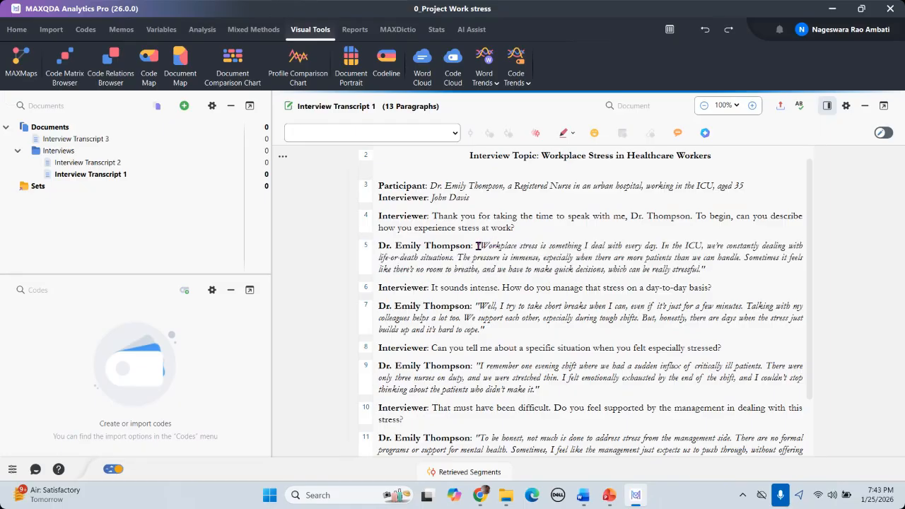
{"action": "left_click_drag", "start_coordinate": [480, 245], "coordinate": [647, 245]}
{"action": "left_click", "coordinate": [481, 245]}
{"action": "left_click_drag", "start_coordinate": [481, 245], "coordinate": [659, 245]}
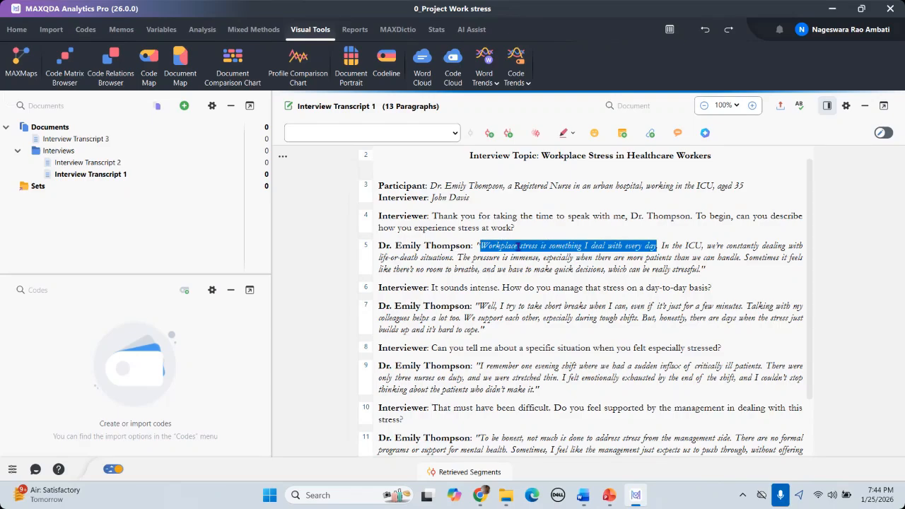
Step: Reselect the opening sentence and start coding it with a new code
{"action": "right_click", "coordinate": [561, 242]}
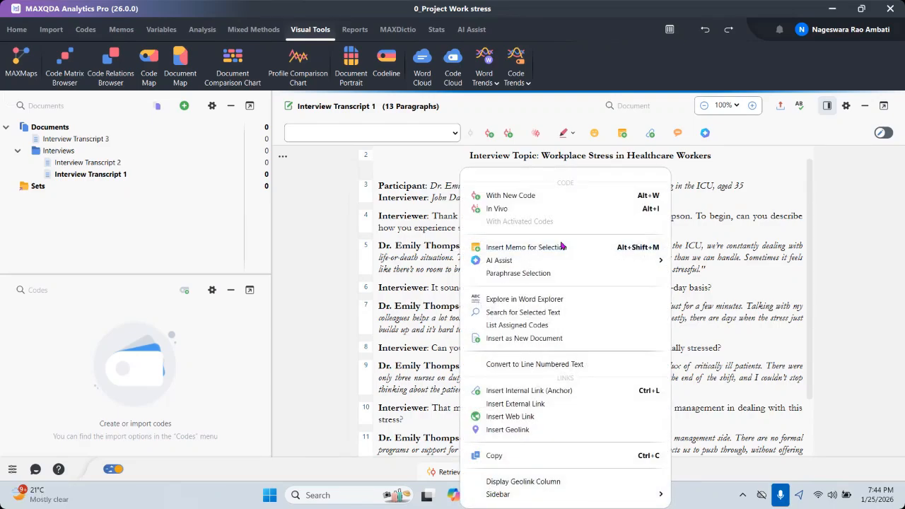
{"action": "left_click", "coordinate": [696, 221]}
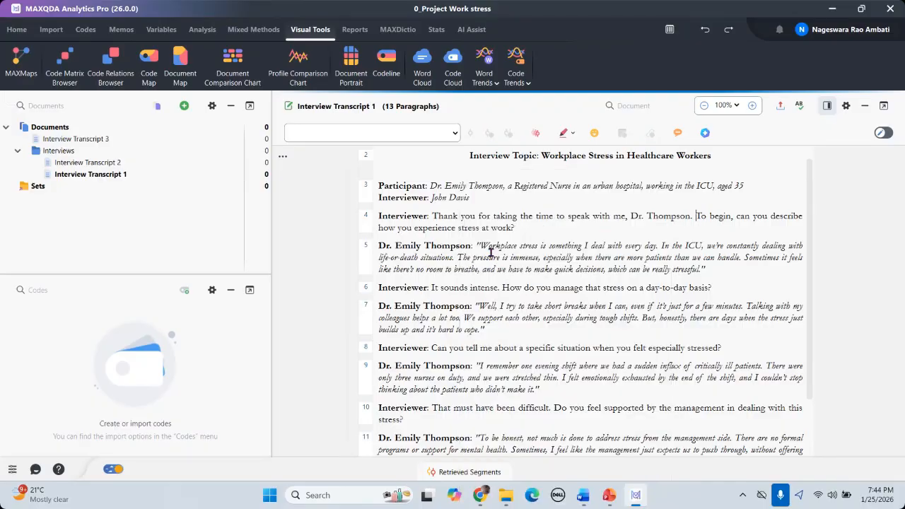
{"action": "left_click_drag", "start_coordinate": [481, 247], "coordinate": [659, 247]}
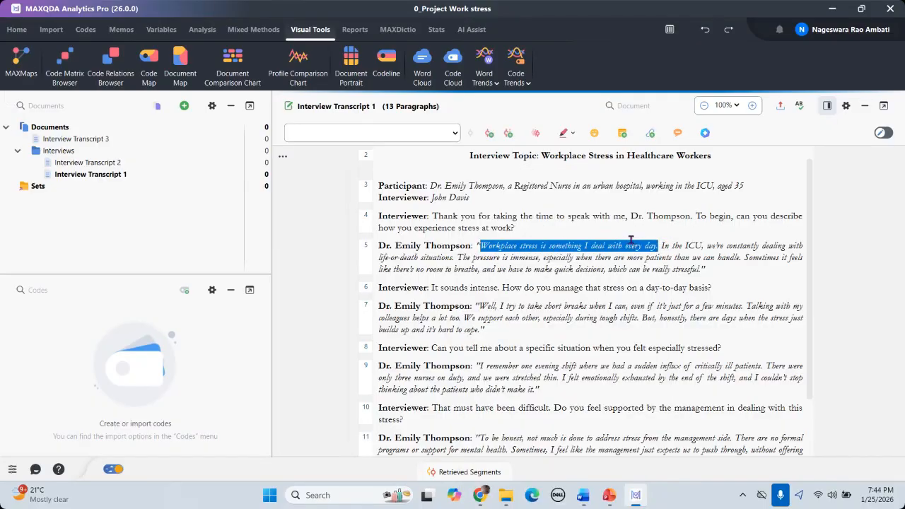
{"action": "right_click", "coordinate": [632, 246]}
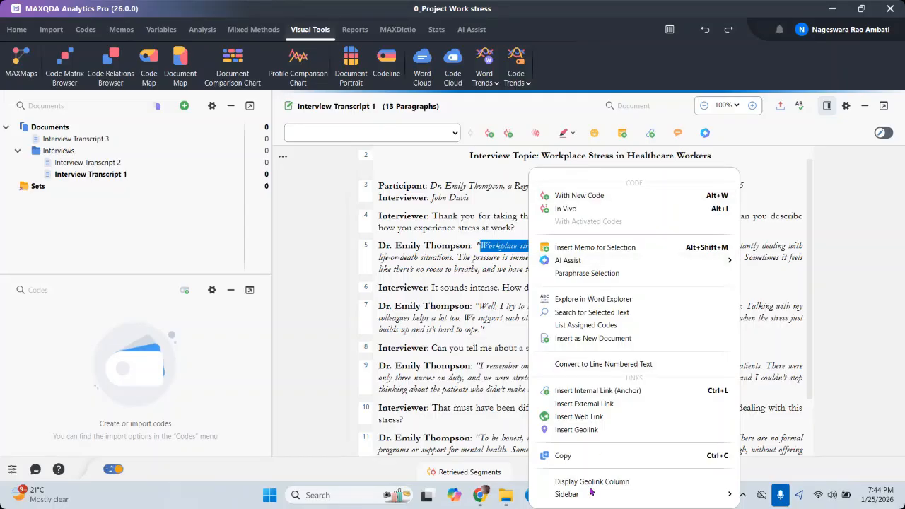
{"action": "left_click", "coordinate": [584, 200]}
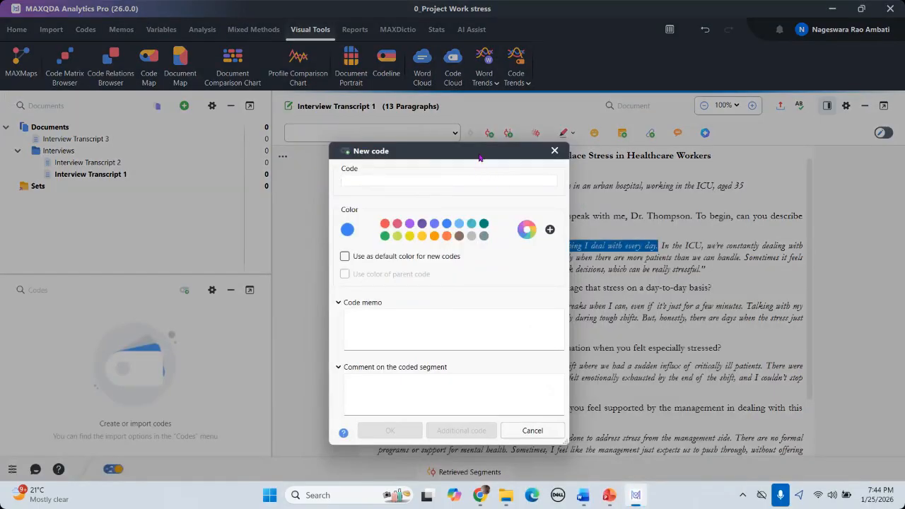
{"action": "left_click_drag", "start_coordinate": [479, 157], "coordinate": [382, 157]}
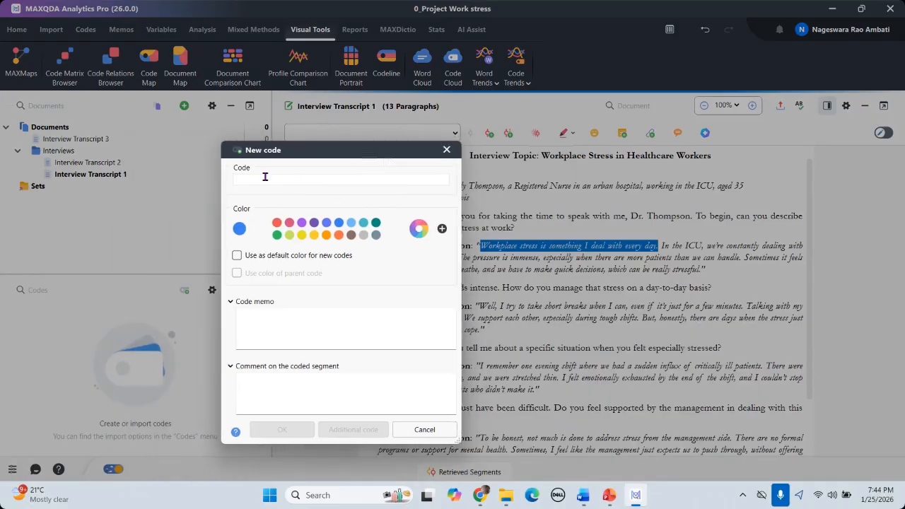
{"action": "left_click_drag", "start_coordinate": [326, 152], "coordinate": [460, 162]}
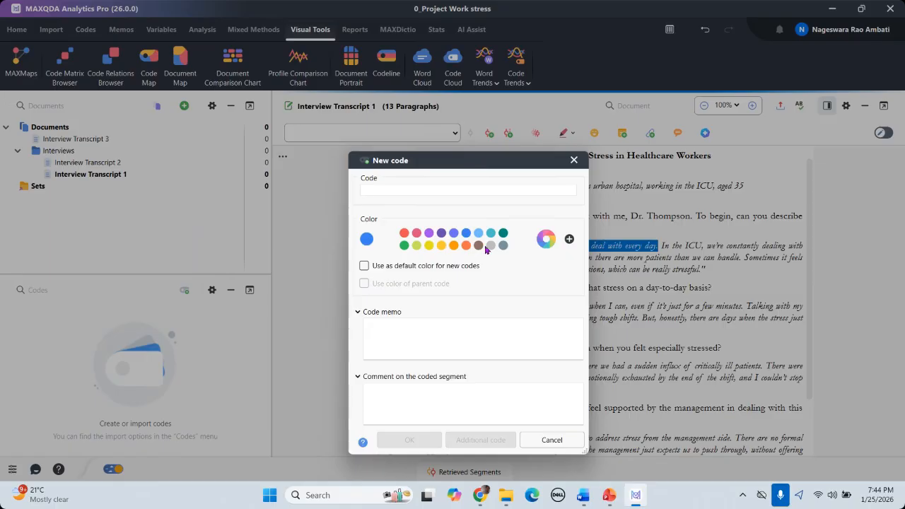
{"action": "mouse_move", "coordinate": [479, 165]}
{"action": "left_mouse_down"}
{"action": "mouse_move", "coordinate": [559, 295]}
{"action": "mouse_move", "coordinate": [529, 293]}
{"action": "mouse_move", "coordinate": [485, 185]}
{"action": "mouse_move", "coordinate": [465, 168]}
{"action": "left_mouse_up"}
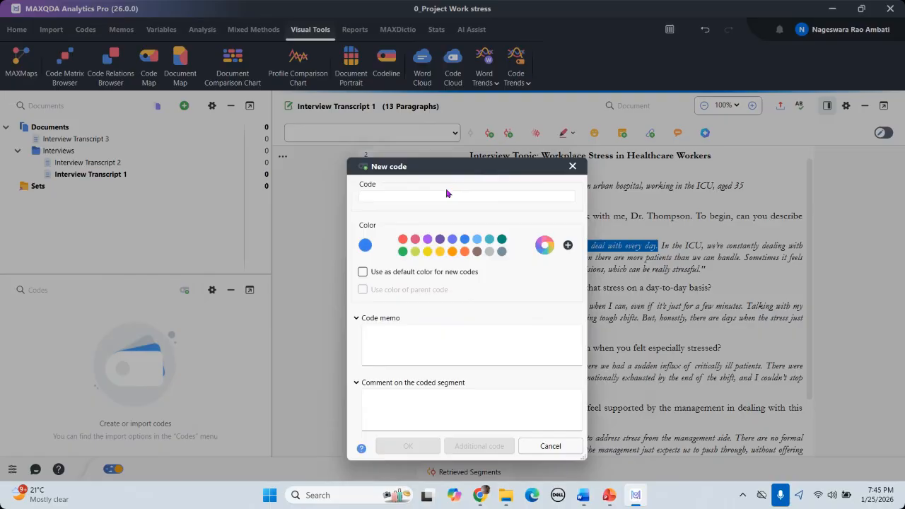
Step: Name the new code 'Workstree', make it red, and apply it to the sentence
{"action": "type", "text": "Workst"}
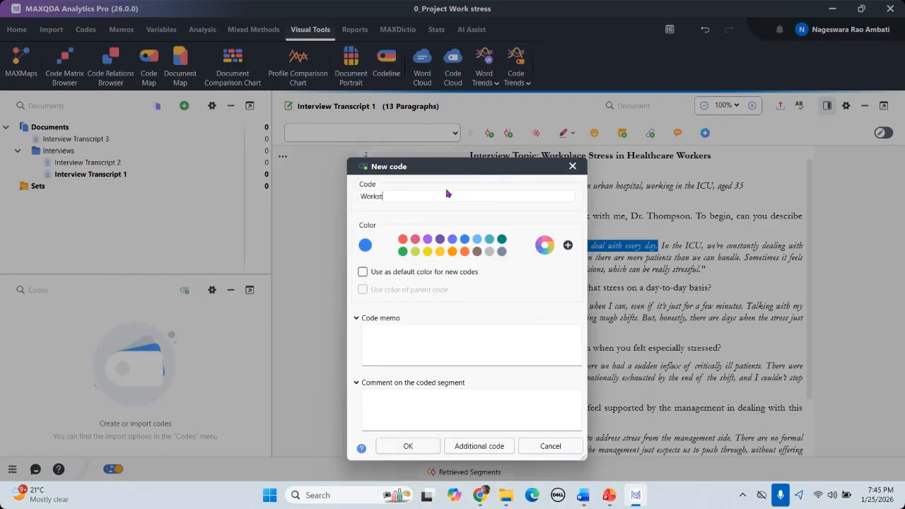
{"action": "type", "text": "ree"}
{"action": "left_click", "coordinate": [402, 240]}
{"action": "left_click", "coordinate": [409, 340]}
{"action": "left_click", "coordinate": [390, 408]}
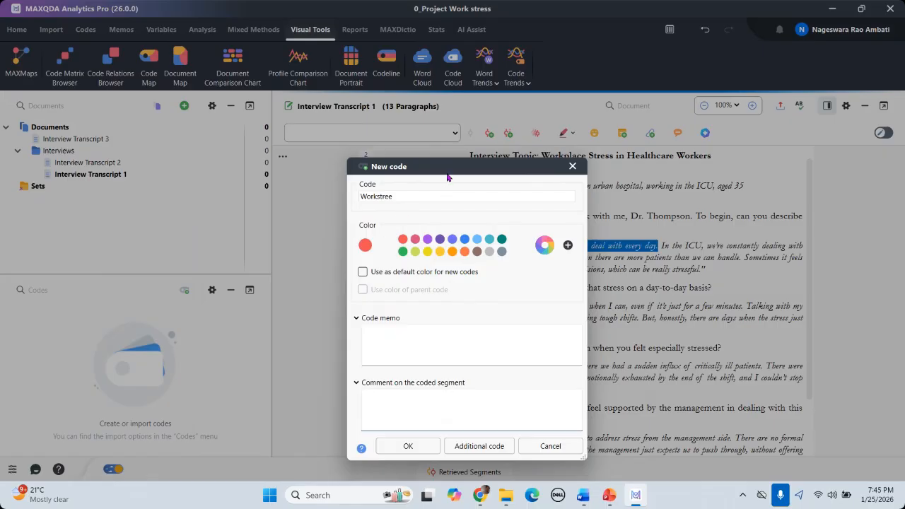
{"action": "left_click_drag", "start_coordinate": [447, 177], "coordinate": [543, 167]}
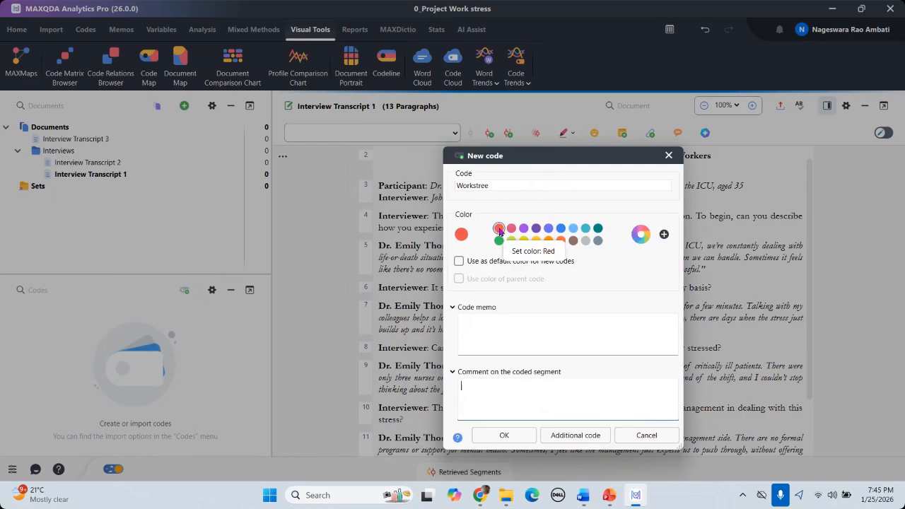
{"action": "left_click", "coordinate": [504, 435]}
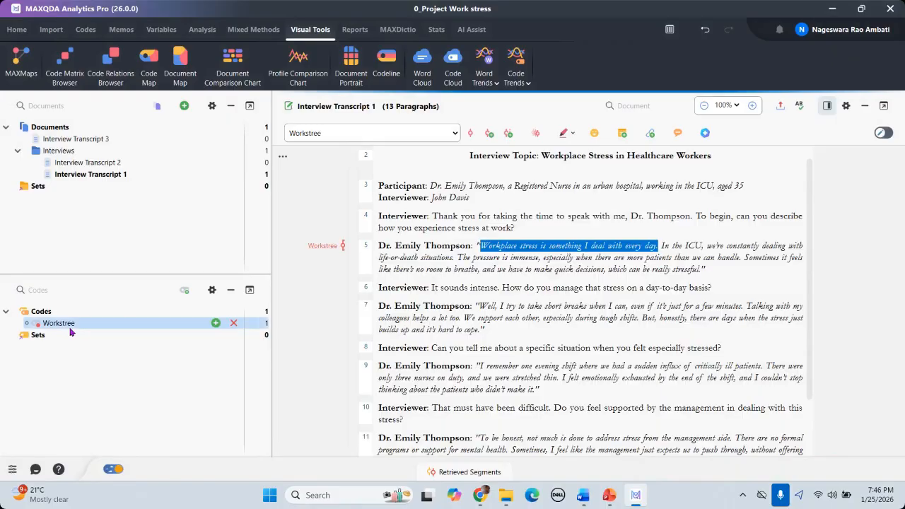
Step: Correct the code name 'Workstree' to 'Workstress' in the Code System
{"action": "right_click", "coordinate": [322, 248]}
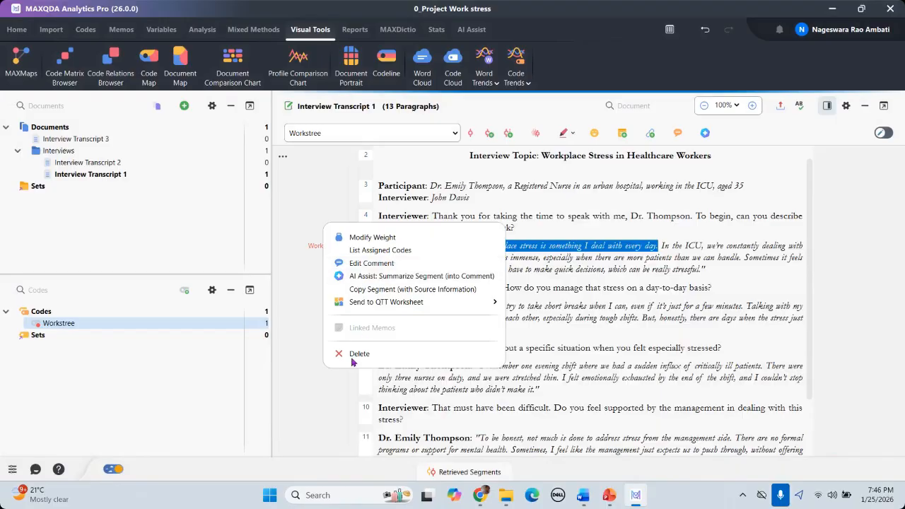
{"action": "left_click", "coordinate": [68, 329]}
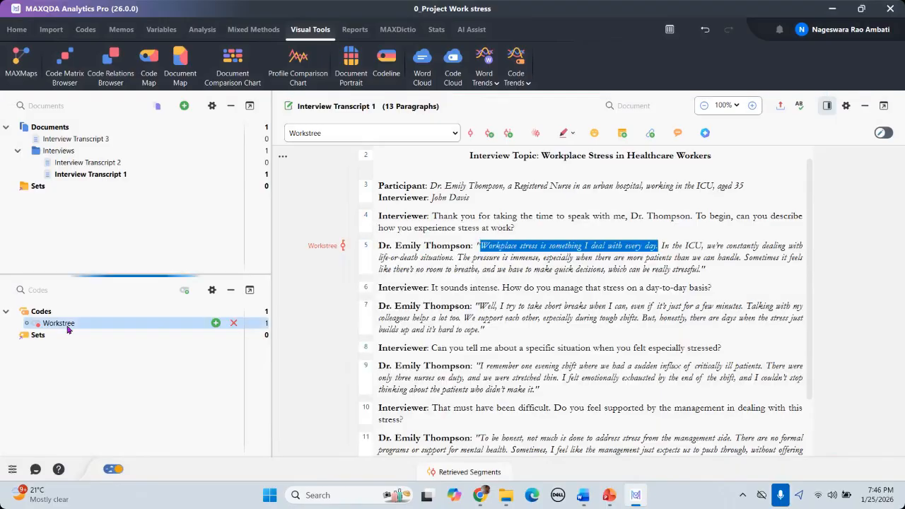
{"action": "right_click", "coordinate": [68, 327]}
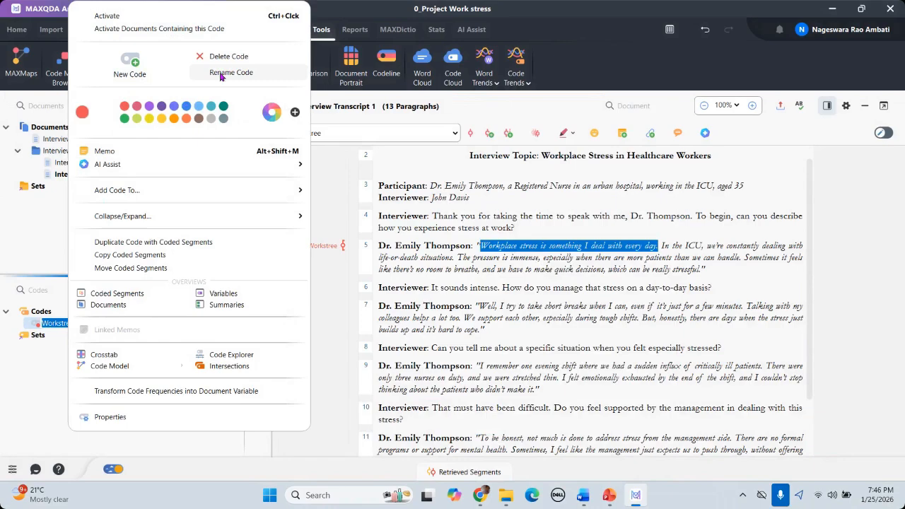
{"action": "left_click", "coordinate": [220, 73]}
{"action": "left_click", "coordinate": [99, 328]}
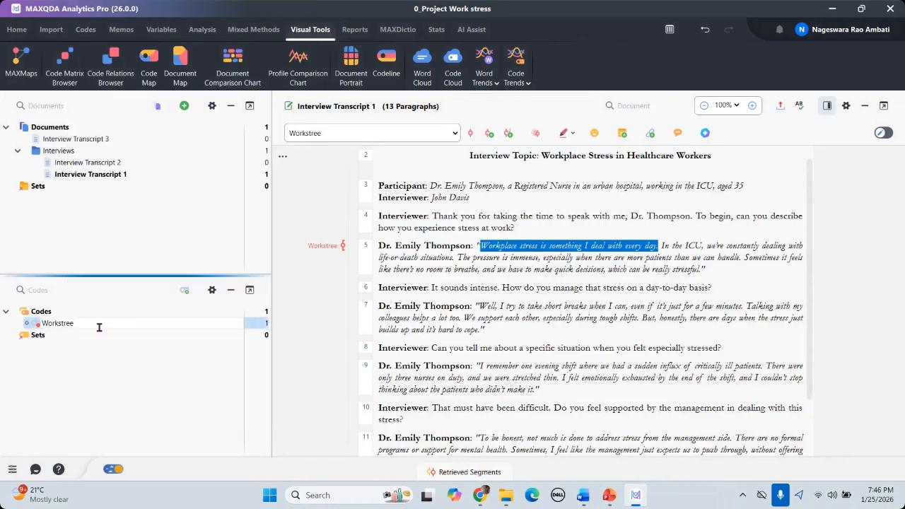
{"action": "key", "text": "BackSpace"}
{"action": "type", "text": "ss"}
{"action": "key", "text": "Return"}
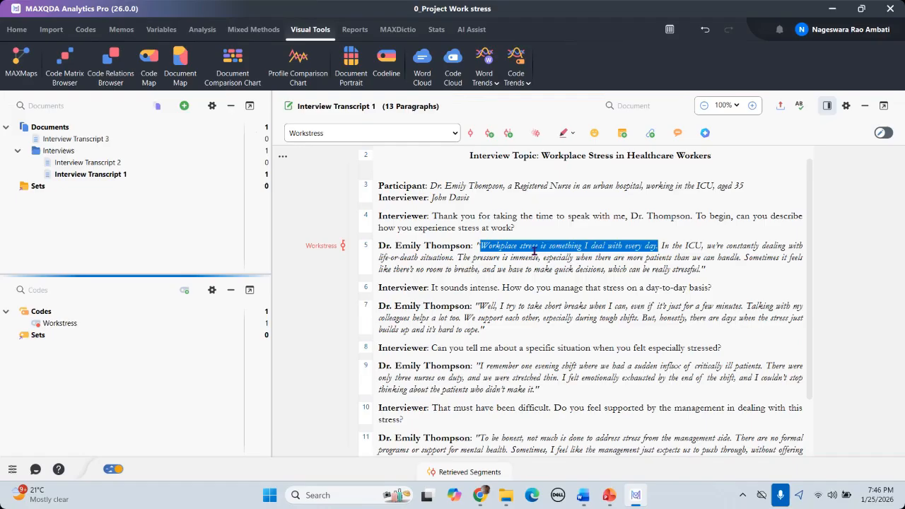
{"action": "left_click", "coordinate": [574, 275]}
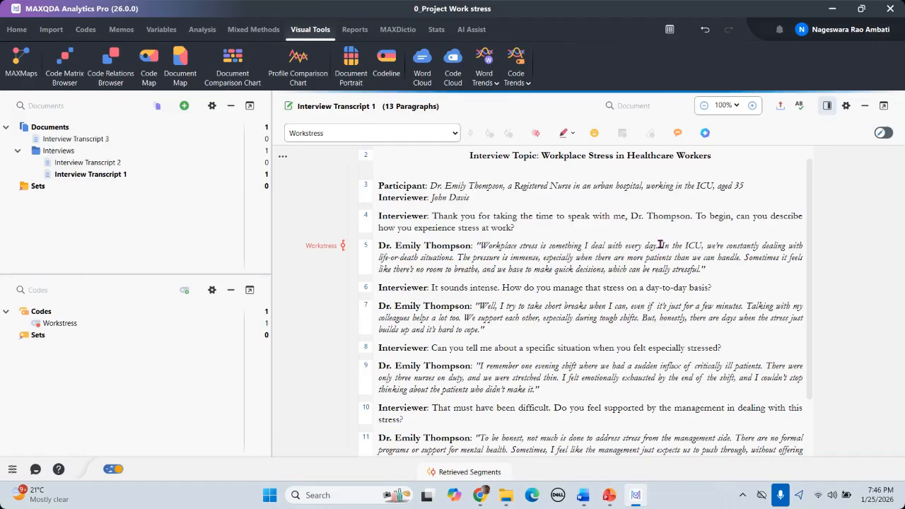
Step: Code the ICU passage with new code 'Life or Death situations', then select the remaining paragraph 5 text
{"action": "left_click_drag", "start_coordinate": [660, 245], "coordinate": [726, 266]}
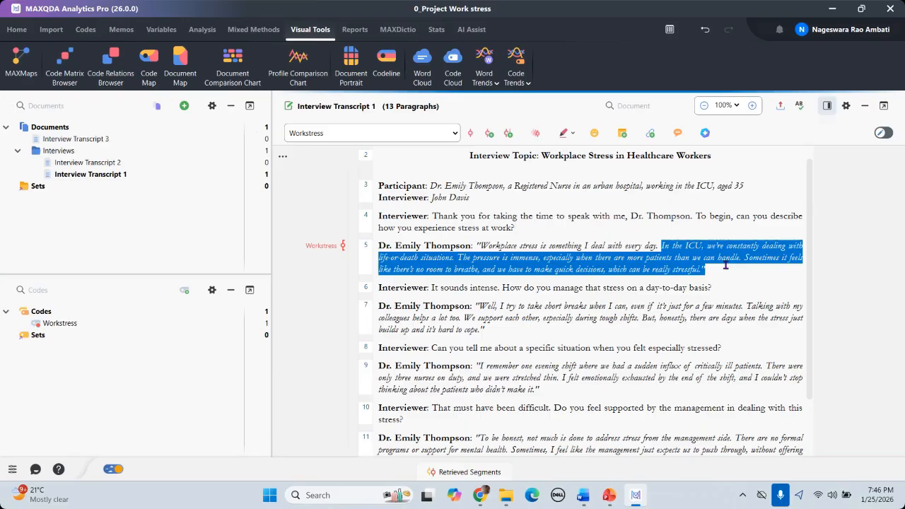
{"action": "left_click_drag", "start_coordinate": [726, 266], "coordinate": [455, 259]}
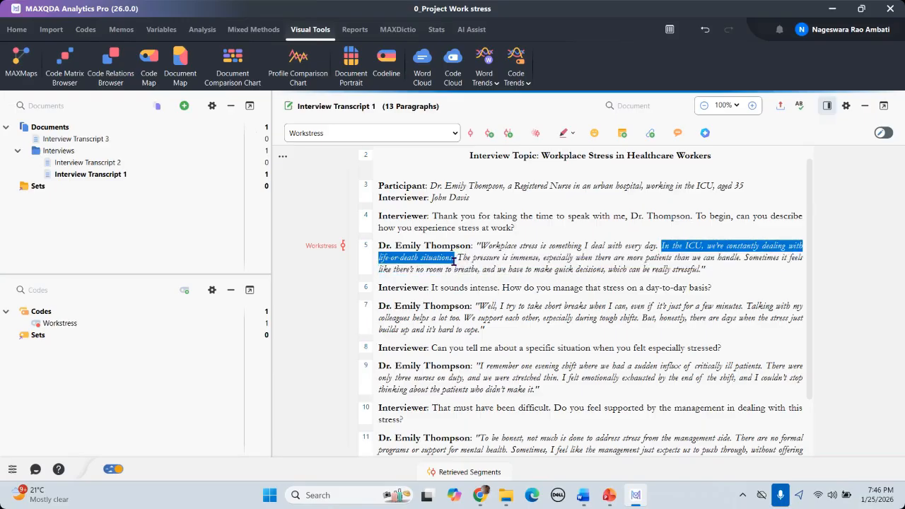
{"action": "right_click", "coordinate": [717, 246]}
{"action": "left_click", "coordinate": [667, 183]}
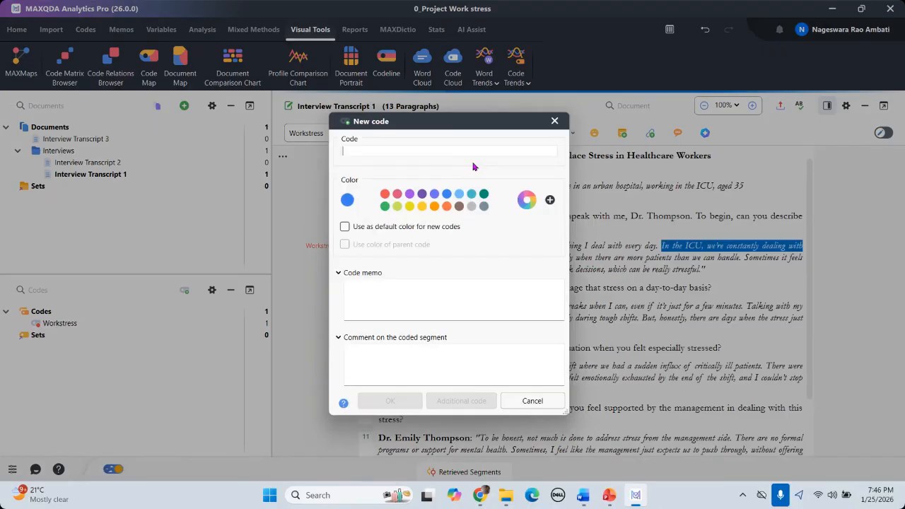
{"action": "type", "text": "L"}
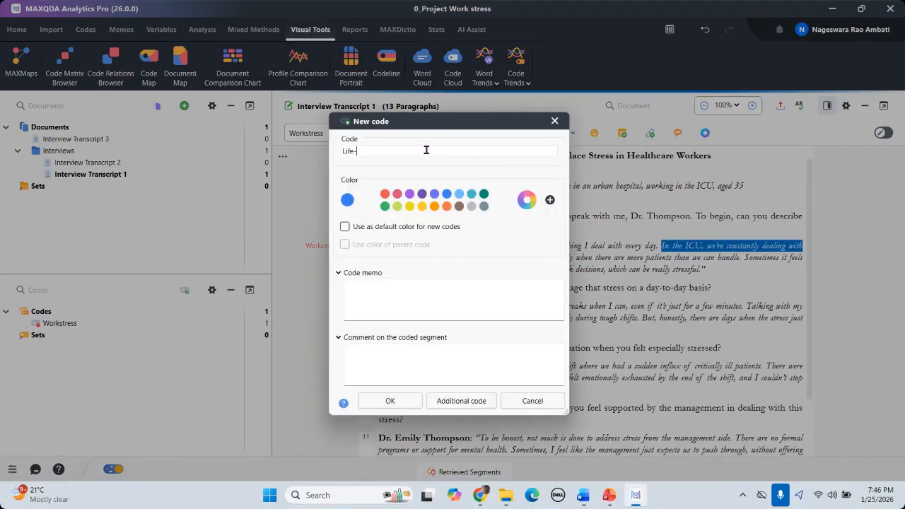
{"action": "type", "text": "ife or Death situations"}
{"action": "left_click", "coordinate": [391, 401]}
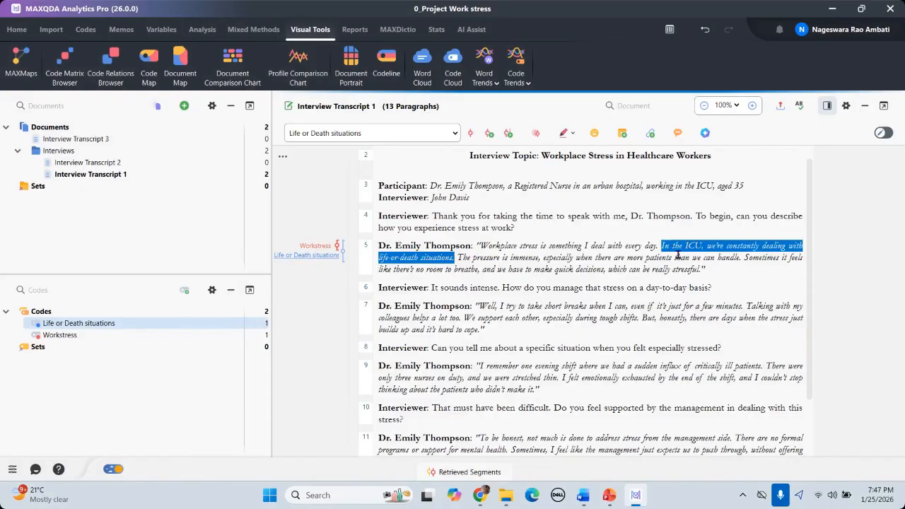
{"action": "left_click", "coordinate": [627, 257]}
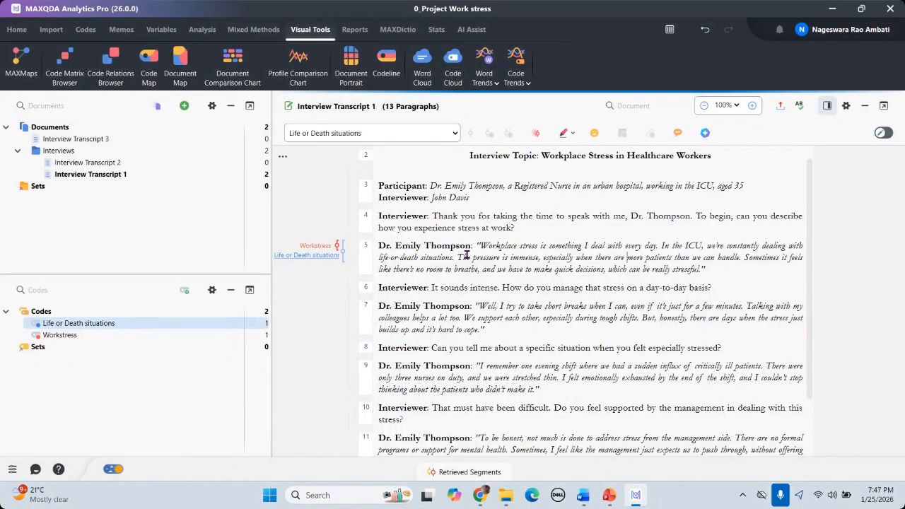
{"action": "left_click_drag", "start_coordinate": [457, 256], "coordinate": [724, 265]}
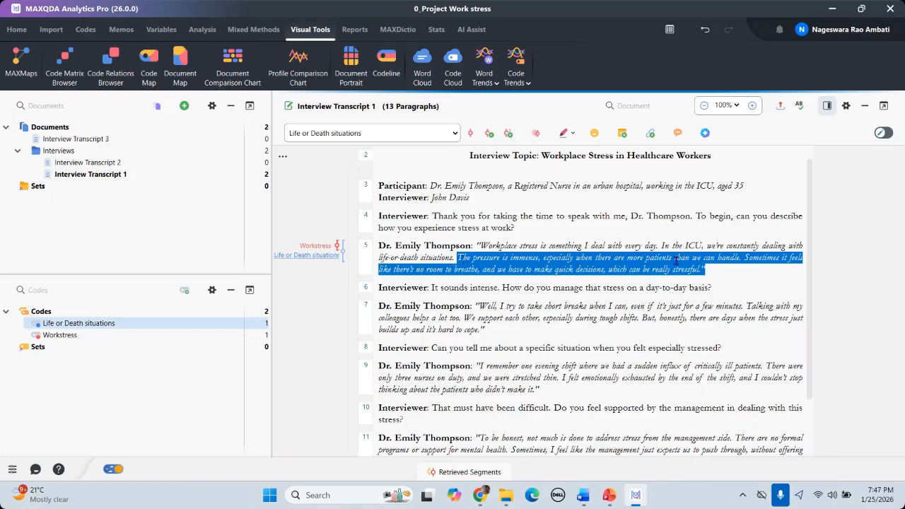
Step: Code the selected passage with a new teal code named 'Emotional exhaustion'
{"action": "right_click", "coordinate": [587, 262]}
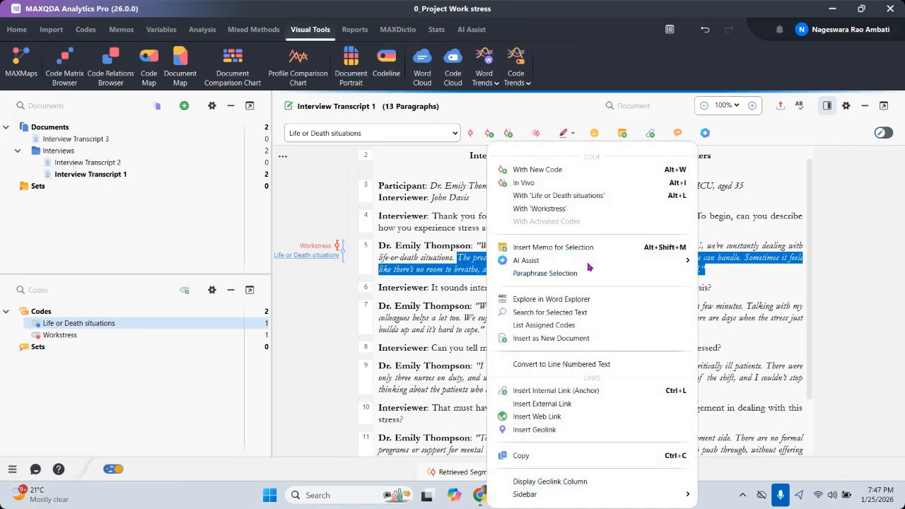
{"action": "left_click", "coordinate": [538, 170]}
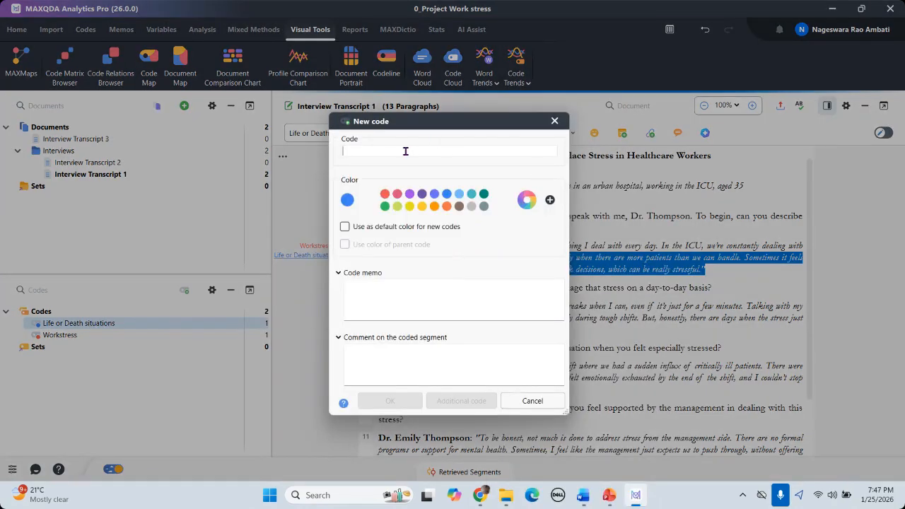
{"action": "type", "text": "E"}
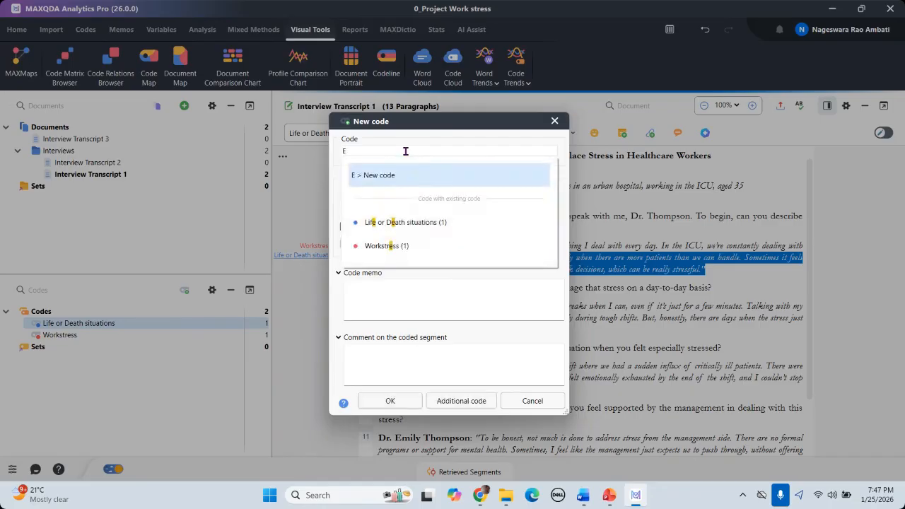
{"action": "type", "text": "motional exhaust"}
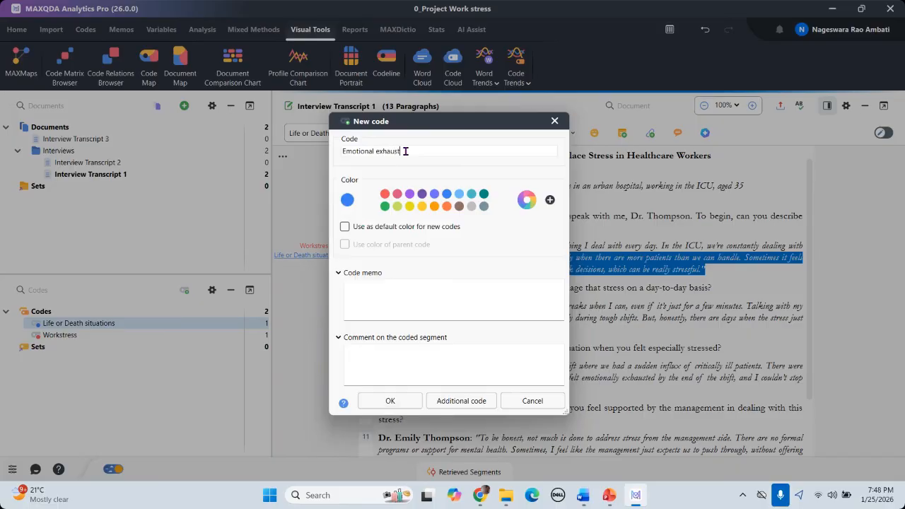
{"action": "type", "text": "ion"}
{"action": "left_click", "coordinate": [398, 195]}
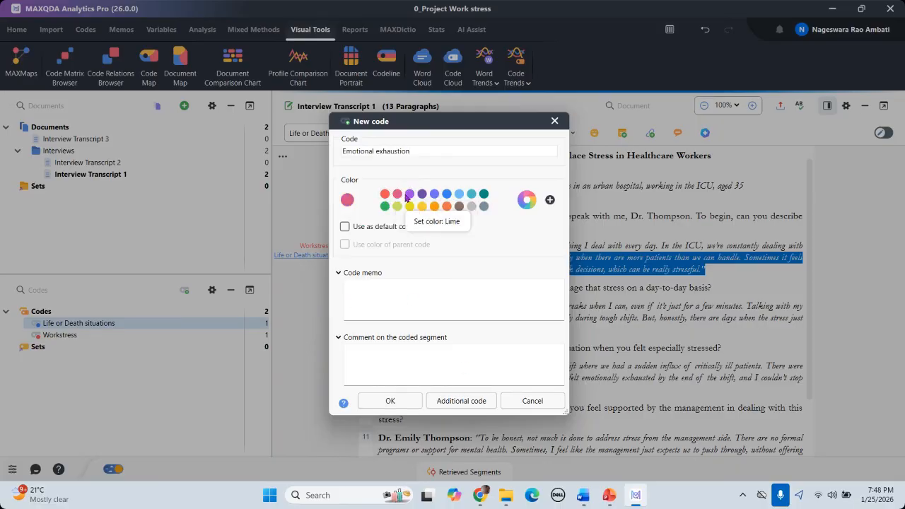
{"action": "left_click", "coordinate": [484, 195]}
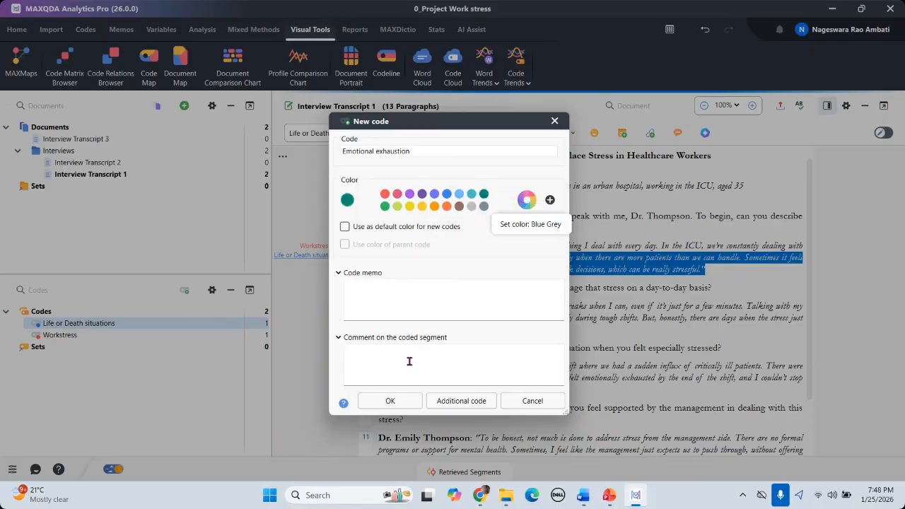
{"action": "left_click", "coordinate": [391, 401]}
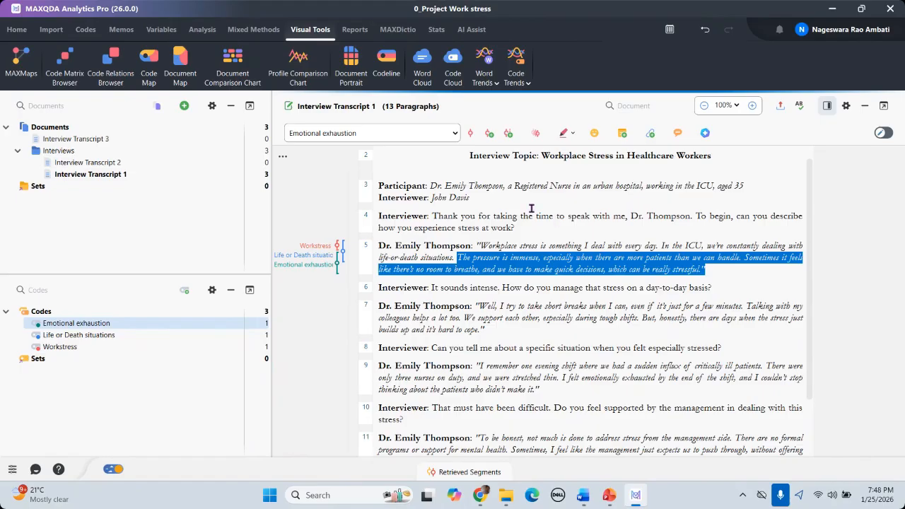
{"action": "left_click", "coordinate": [282, 158]}
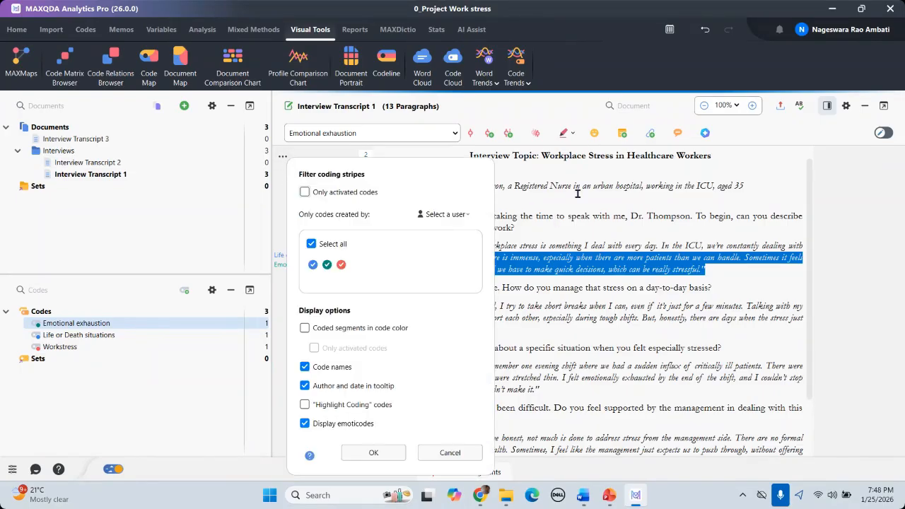
{"action": "left_click", "coordinate": [512, 220]}
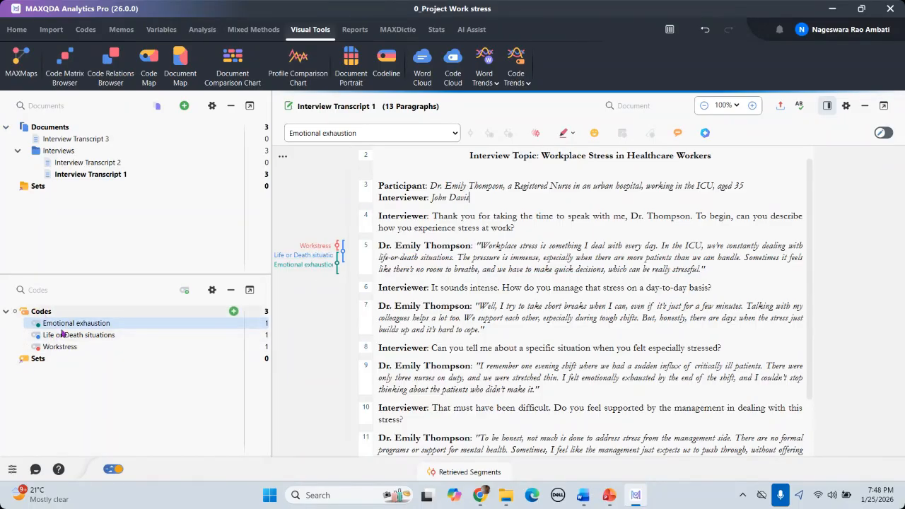
{"action": "mouse_move", "coordinate": [58, 337]}
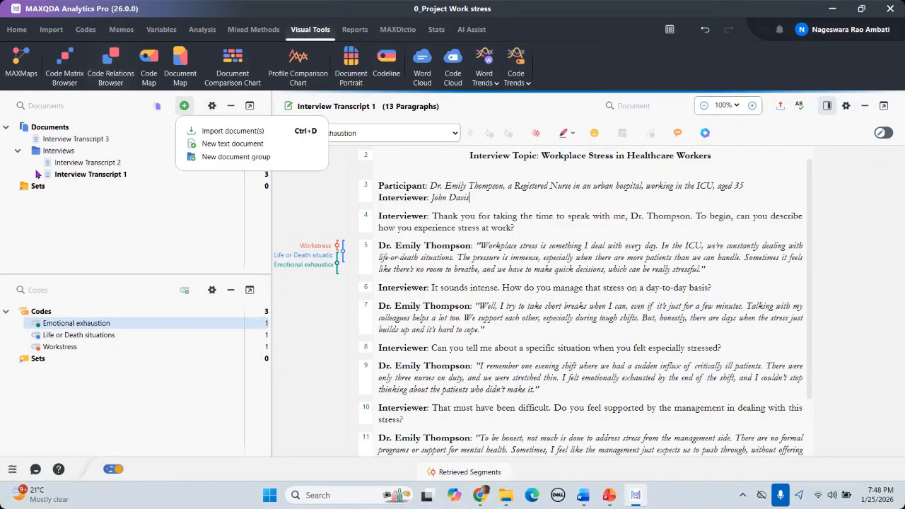
Step: Open Interview Transcript 2 and select the answer in paragraph 6
{"action": "left_click", "coordinate": [97, 167]}
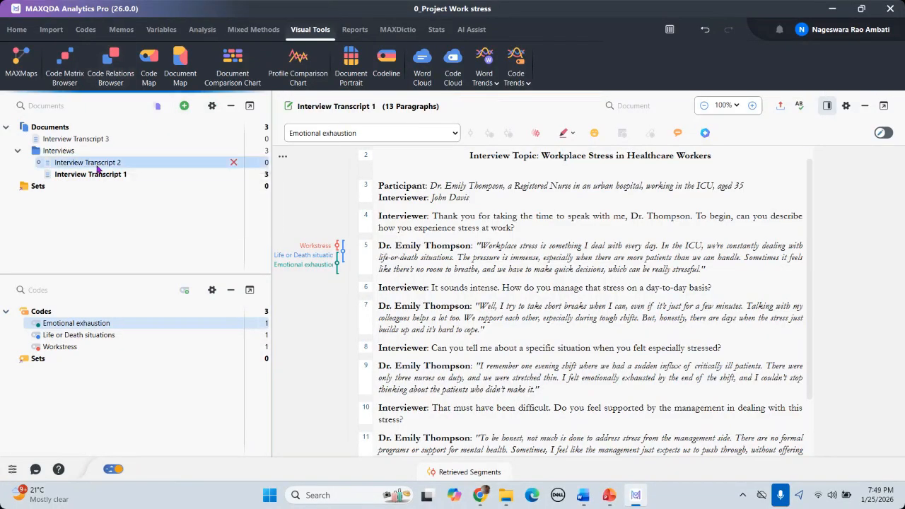
{"action": "double_click", "coordinate": [98, 166]}
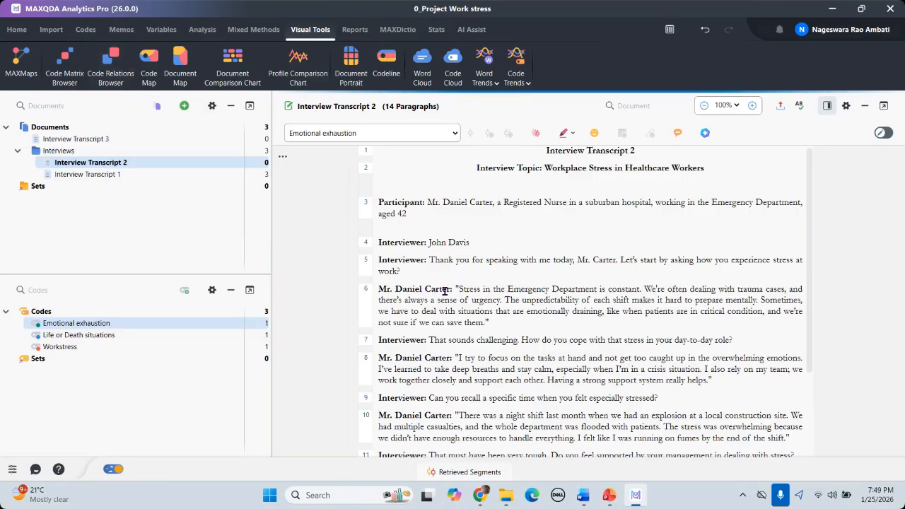
{"action": "left_click_drag", "start_coordinate": [457, 289], "coordinate": [488, 321]}
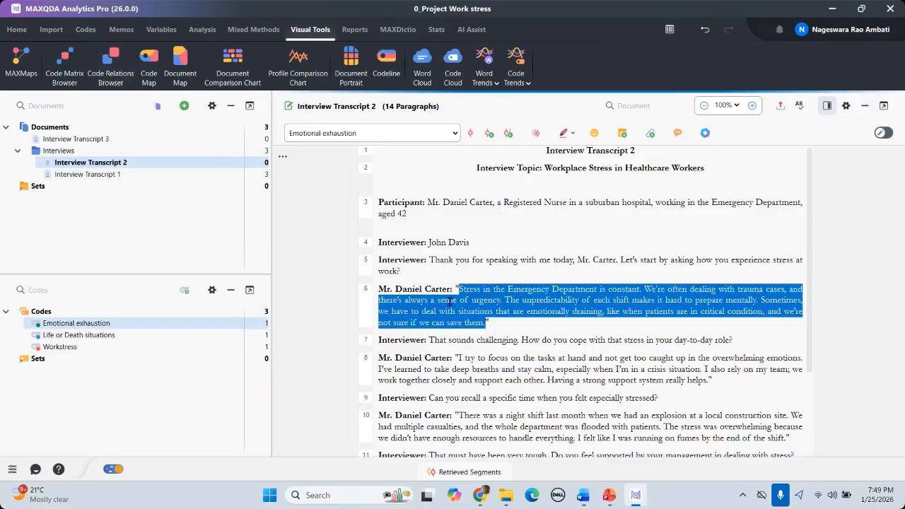
Step: Start a new code for the paragraph 6 answer, reposition the dialog, then cancel it
{"action": "right_click", "coordinate": [535, 300]}
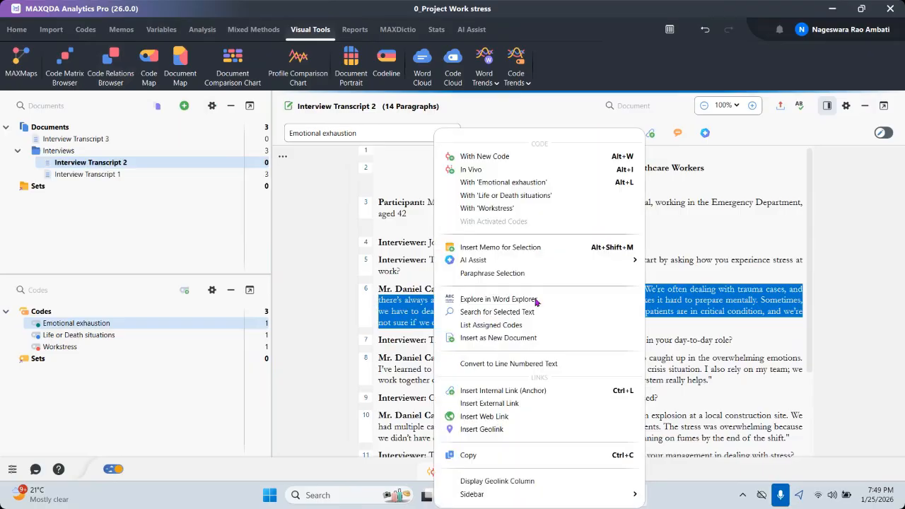
{"action": "left_click", "coordinate": [486, 156]}
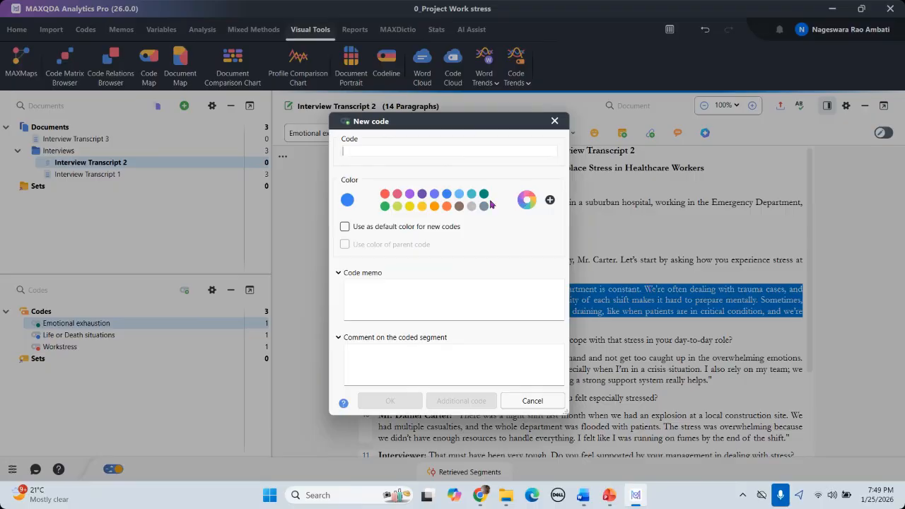
{"action": "left_click_drag", "start_coordinate": [480, 122], "coordinate": [464, 362]}
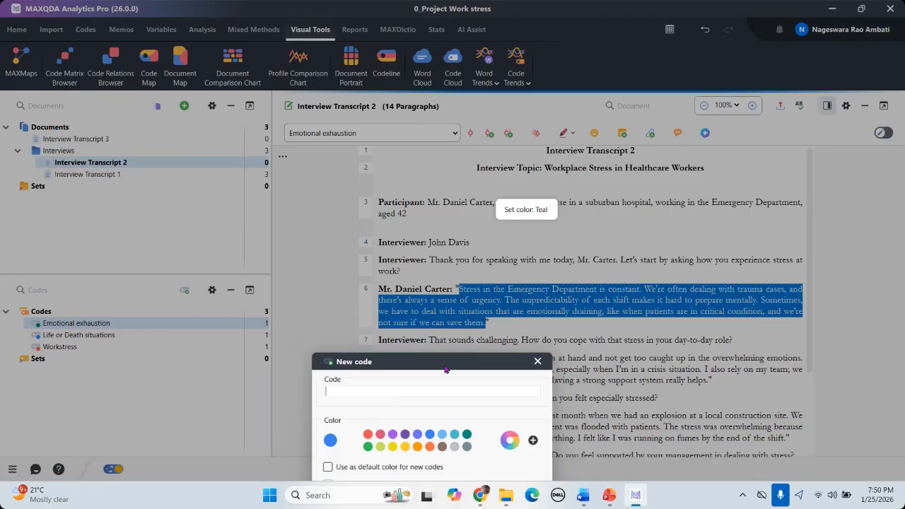
{"action": "left_click_drag", "start_coordinate": [447, 362], "coordinate": [535, 149]}
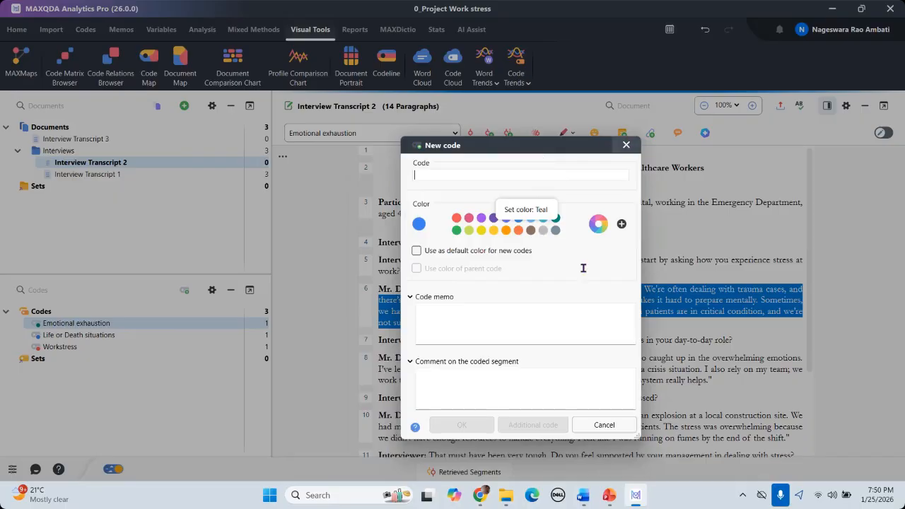
{"action": "key", "text": "Escape"}
Step: Apply the existing 'Emotional exhaustion' code to the selected paragraph 6 answer
{"action": "right_click", "coordinate": [601, 301]}
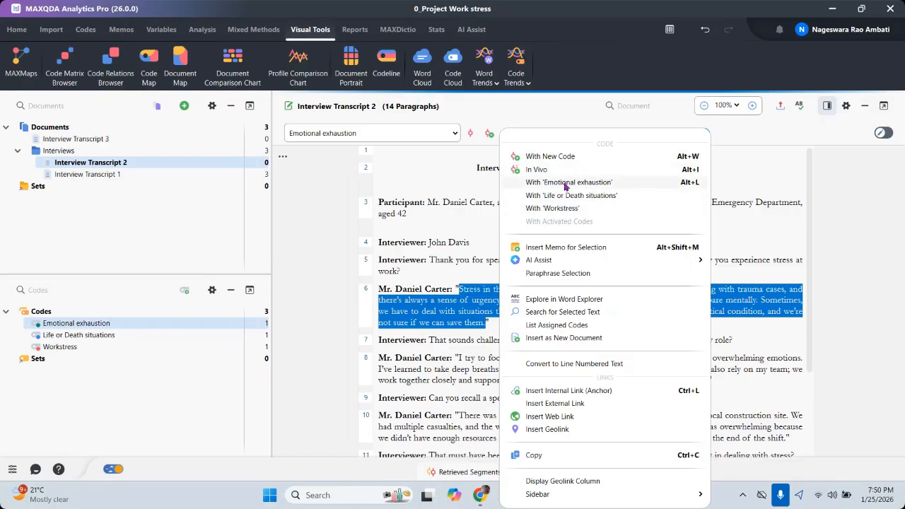
{"action": "left_click", "coordinate": [824, 185]}
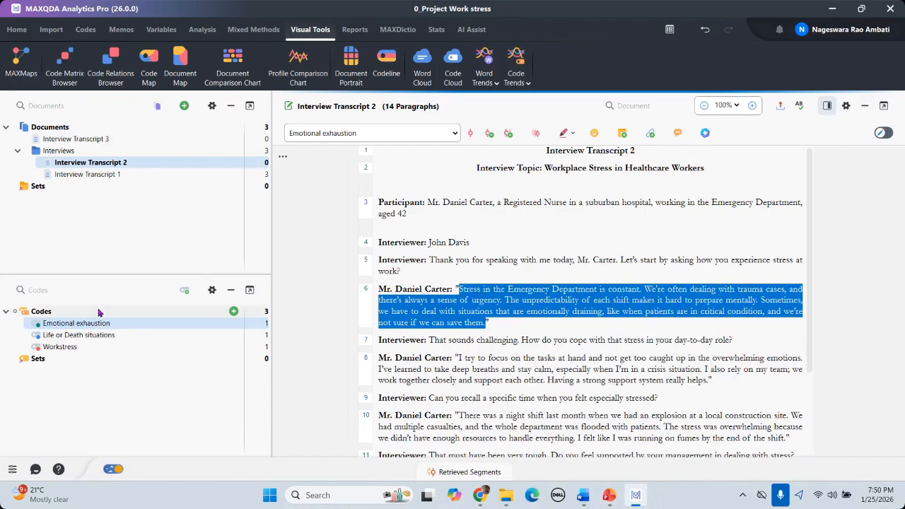
{"action": "right_click", "coordinate": [517, 293]}
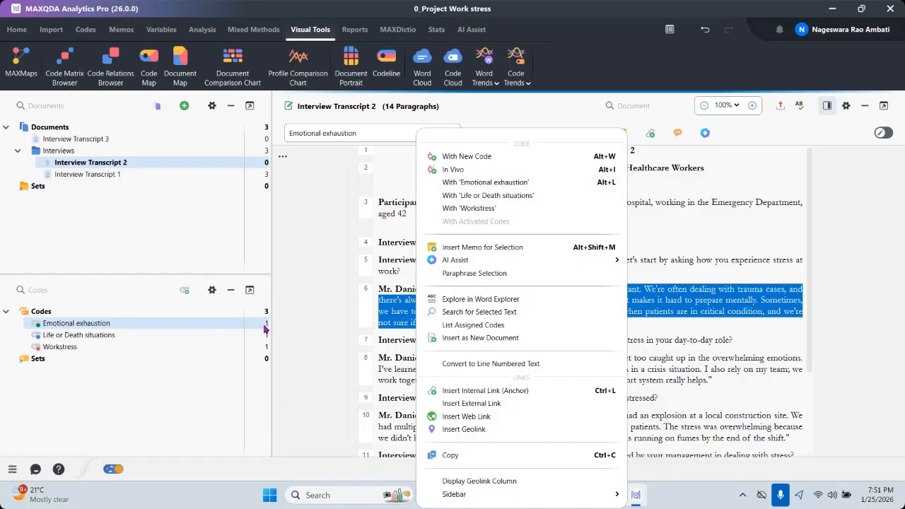
{"action": "left_click", "coordinate": [485, 182]}
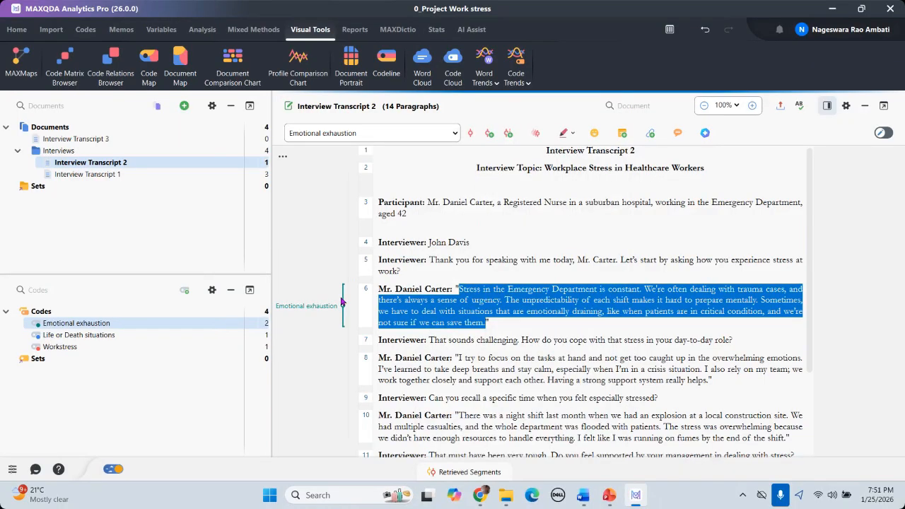
Step: List the Emotional exhaustion coded segments, enlarging the window and widening its document columns
{"action": "double_click", "coordinate": [268, 326]}
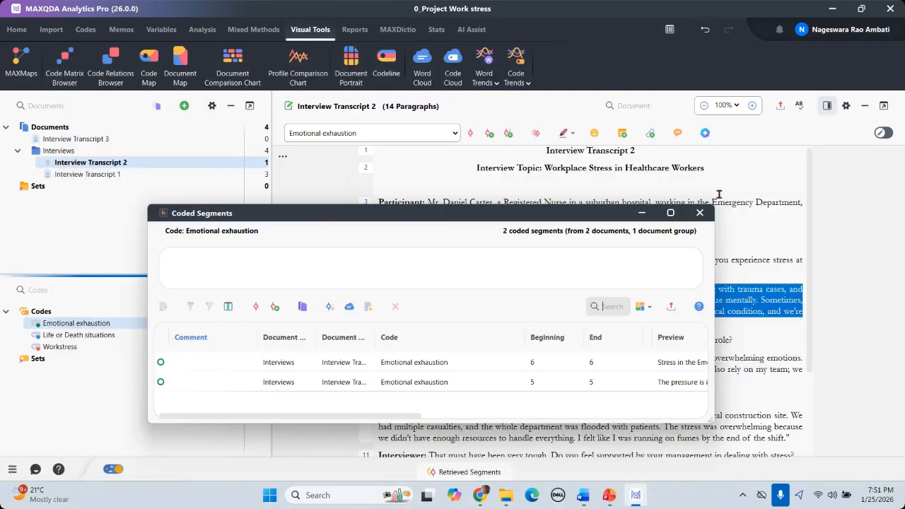
{"action": "left_click", "coordinate": [699, 212]}
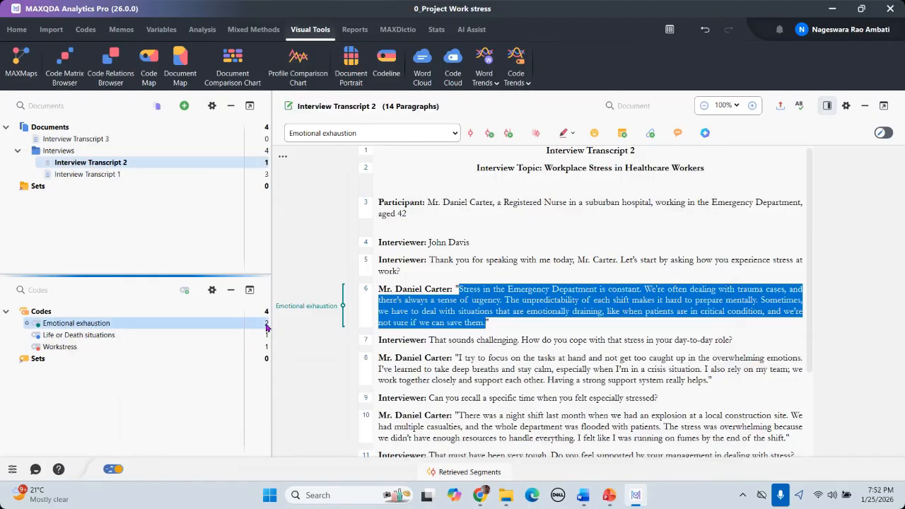
{"action": "double_click", "coordinate": [267, 327]}
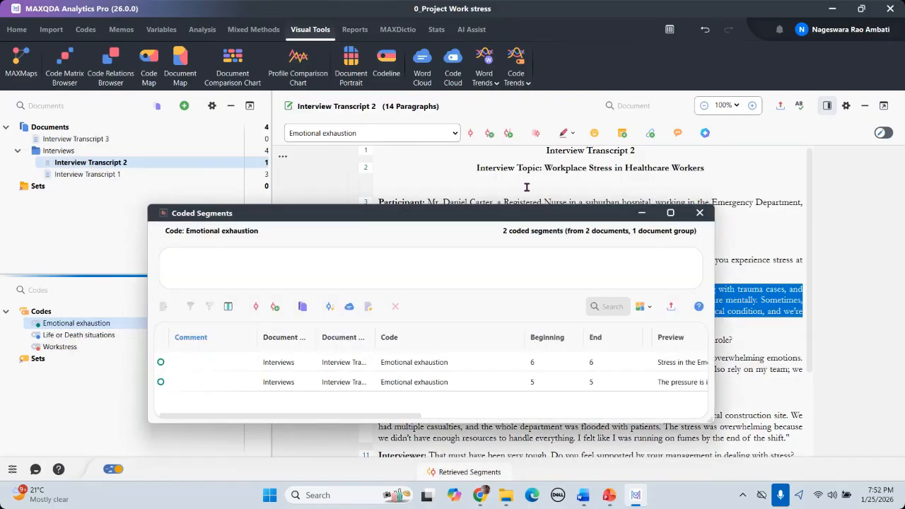
{"action": "left_click_drag", "start_coordinate": [514, 222], "coordinate": [517, 159]}
{"action": "left_click_drag", "start_coordinate": [485, 360], "coordinate": [485, 471]}
{"action": "left_click_drag", "start_coordinate": [716, 285], "coordinate": [896, 278]}
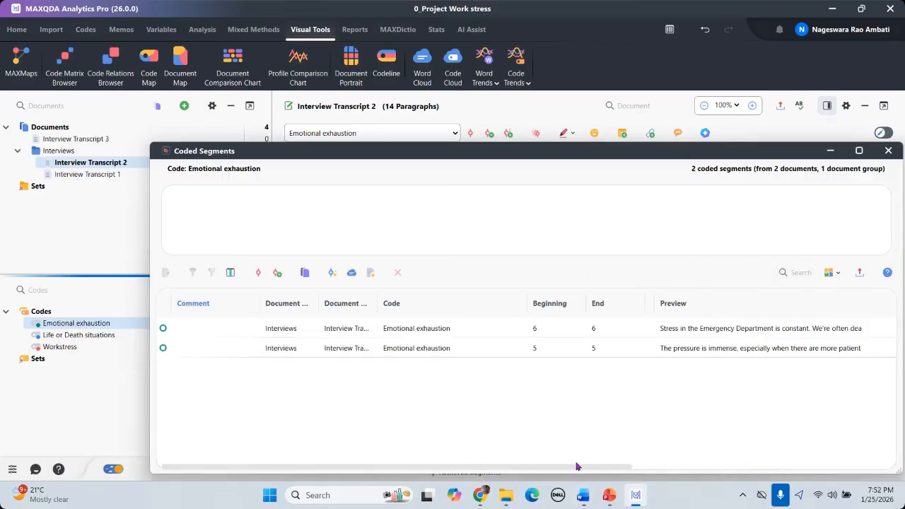
{"action": "left_click_drag", "start_coordinate": [575, 464], "coordinate": [781, 465]}
{"action": "left_click_drag", "start_coordinate": [707, 466], "coordinate": [480, 469]}
{"action": "left_click_drag", "start_coordinate": [318, 296], "coordinate": [338, 295]}
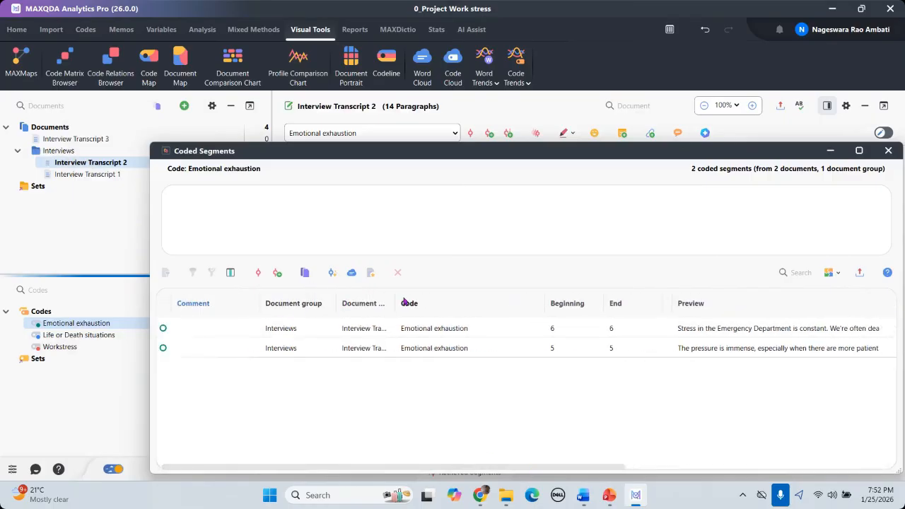
{"action": "left_click_drag", "start_coordinate": [396, 294], "coordinate": [473, 290]}
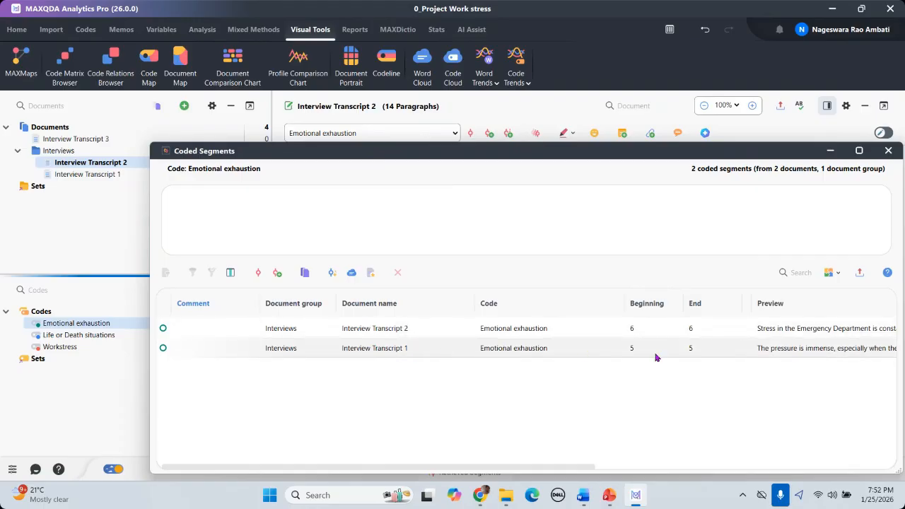
{"action": "mouse_move", "coordinate": [577, 470]}
{"action": "left_mouse_down"}
{"action": "mouse_move", "coordinate": [896, 468]}
{"action": "mouse_move", "coordinate": [577, 470]}
{"action": "left_mouse_up"}
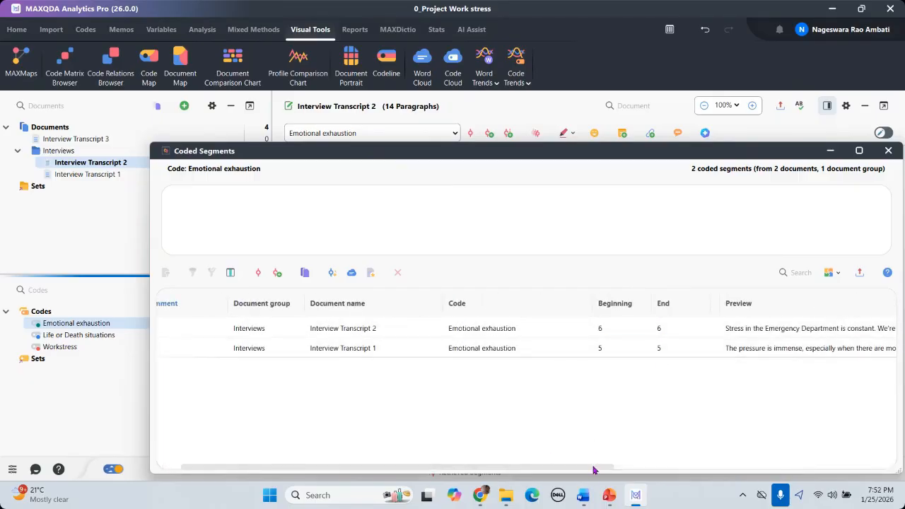
{"action": "left_click", "coordinate": [702, 469]}
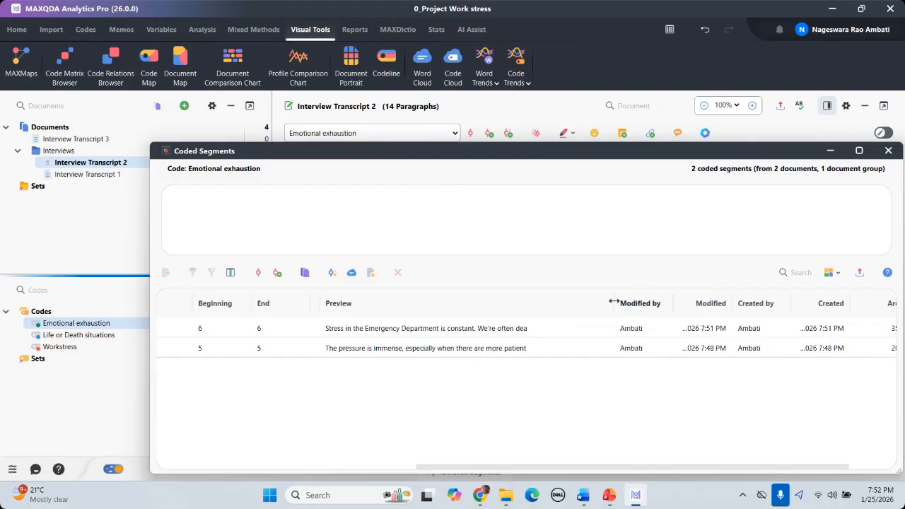
Step: Widen the Preview column, read and select the first segment's full text, then close the window
{"action": "mouse_move", "coordinate": [705, 304]}
{"action": "left_mouse_down"}
{"action": "mouse_move", "coordinate": [744, 302]}
{"action": "mouse_move", "coordinate": [708, 302]}
{"action": "left_mouse_up"}
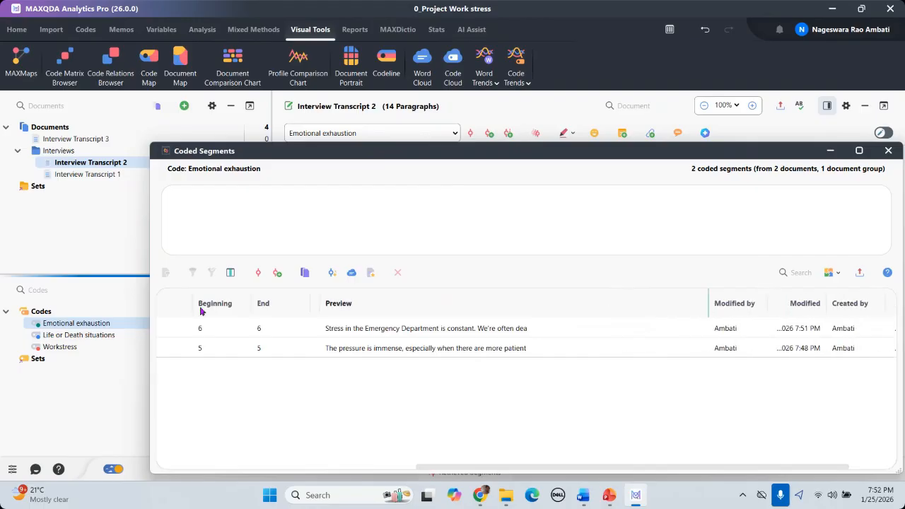
{"action": "left_click", "coordinate": [373, 332]}
{"action": "left_click", "coordinate": [169, 199]}
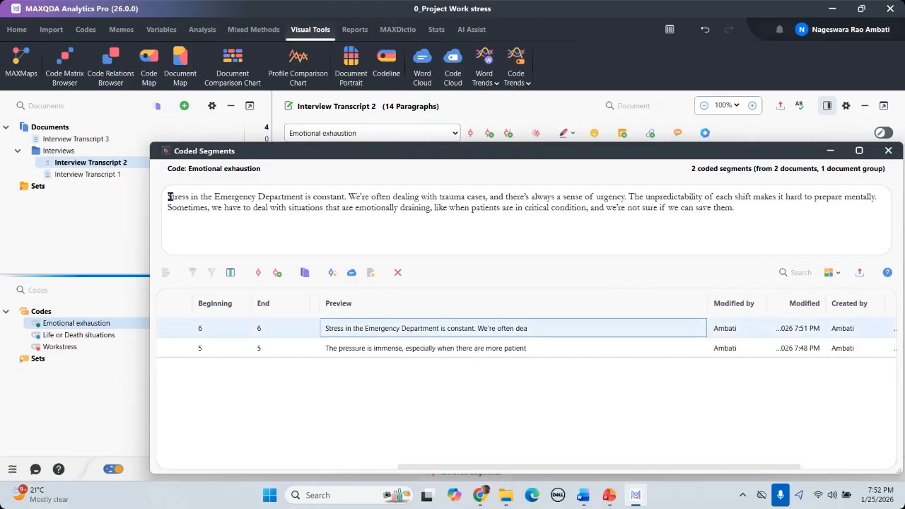
{"action": "left_click_drag", "start_coordinate": [362, 207], "coordinate": [169, 197]}
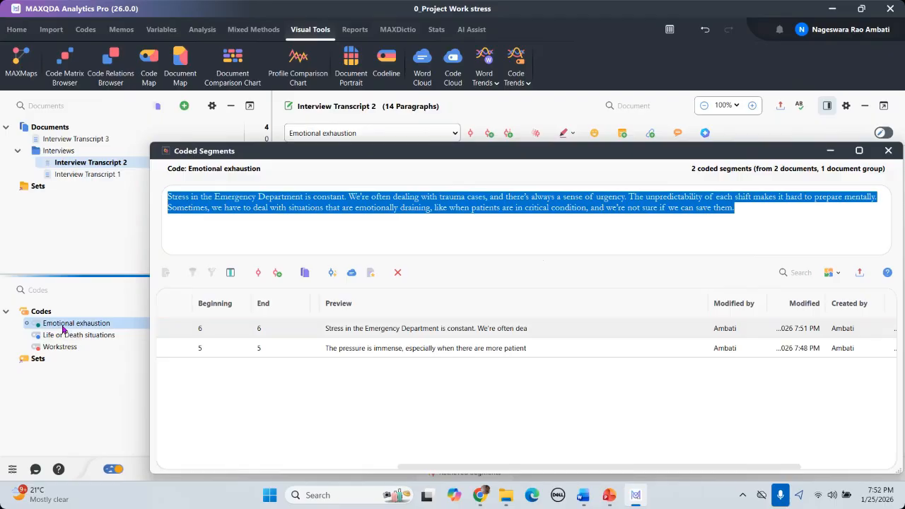
{"action": "left_click_drag", "start_coordinate": [673, 157], "coordinate": [519, 161]}
{"action": "left_click", "coordinate": [705, 133]}
{"action": "left_click", "coordinate": [589, 164]}
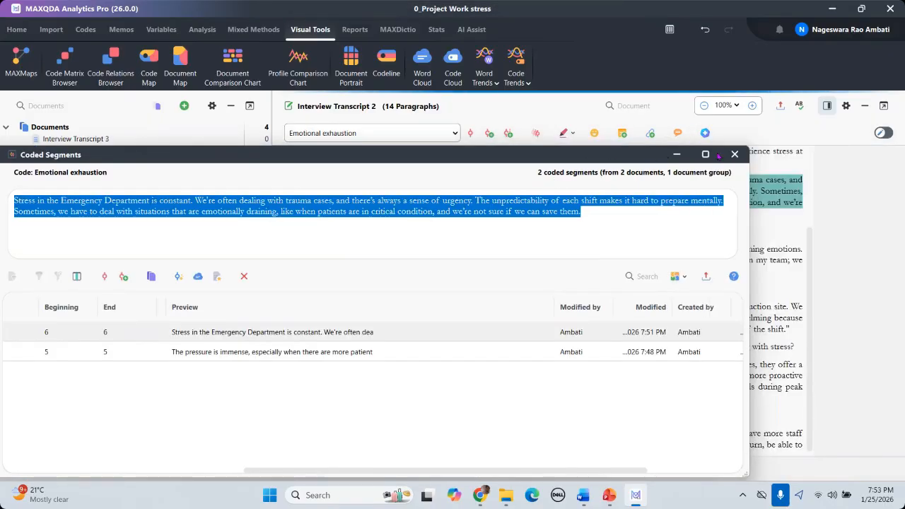
{"action": "left_click", "coordinate": [735, 154]}
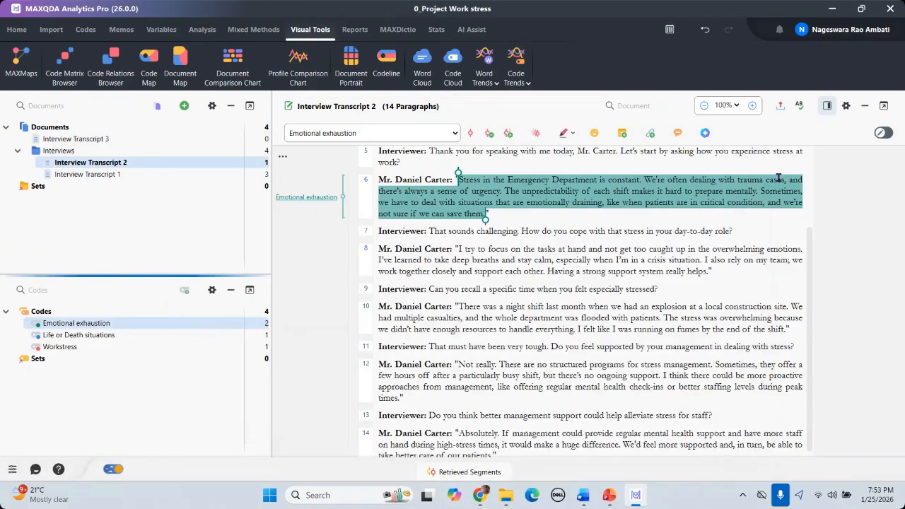
Step: Code paragraph 8's answer in Interview Transcript 2 with a new code named 'Taking breaks'
{"action": "left_click", "coordinate": [523, 270]}
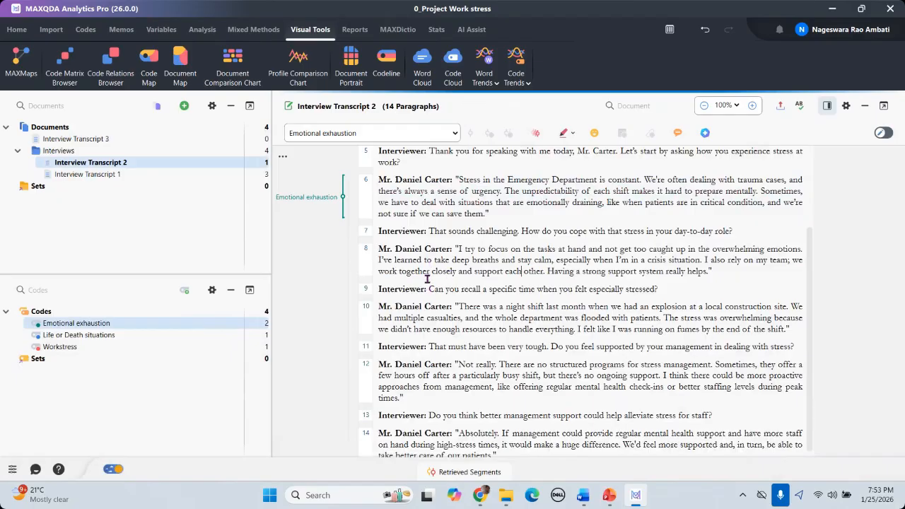
{"action": "left_click_drag", "start_coordinate": [456, 248], "coordinate": [715, 275]}
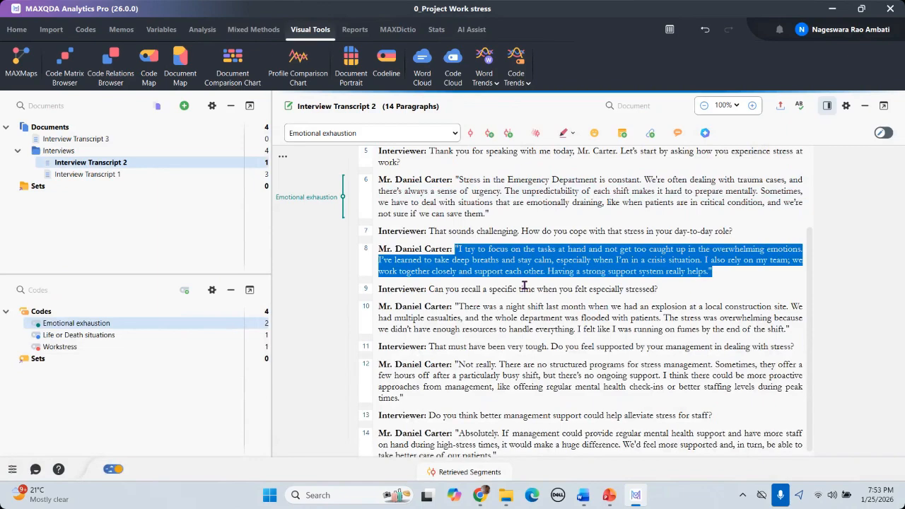
{"action": "right_click", "coordinate": [575, 249]}
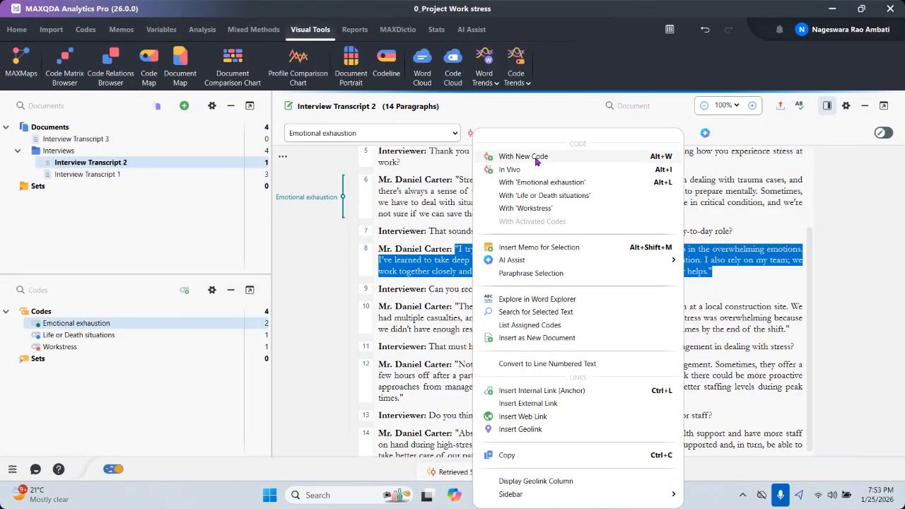
{"action": "left_click", "coordinate": [536, 157]}
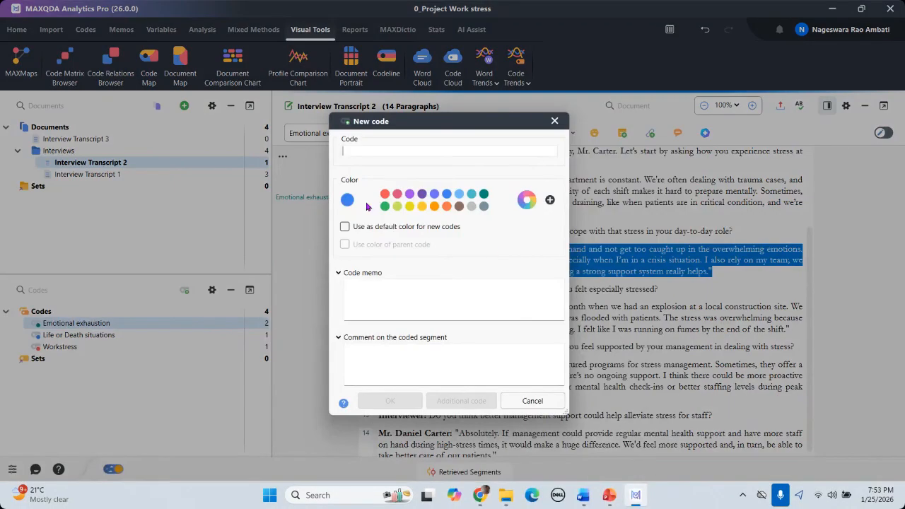
{"action": "type", "text": "Ta"}
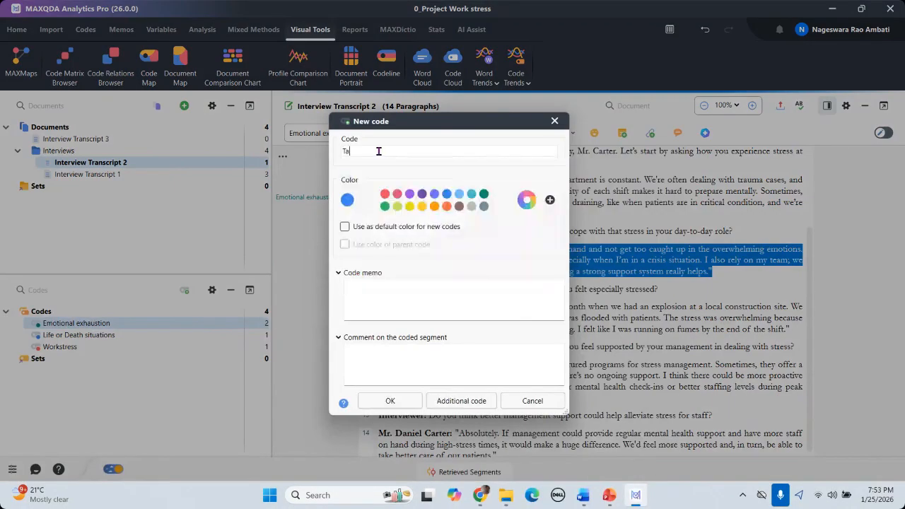
{"action": "type", "text": "king breaks"}
{"action": "left_click", "coordinate": [390, 400]}
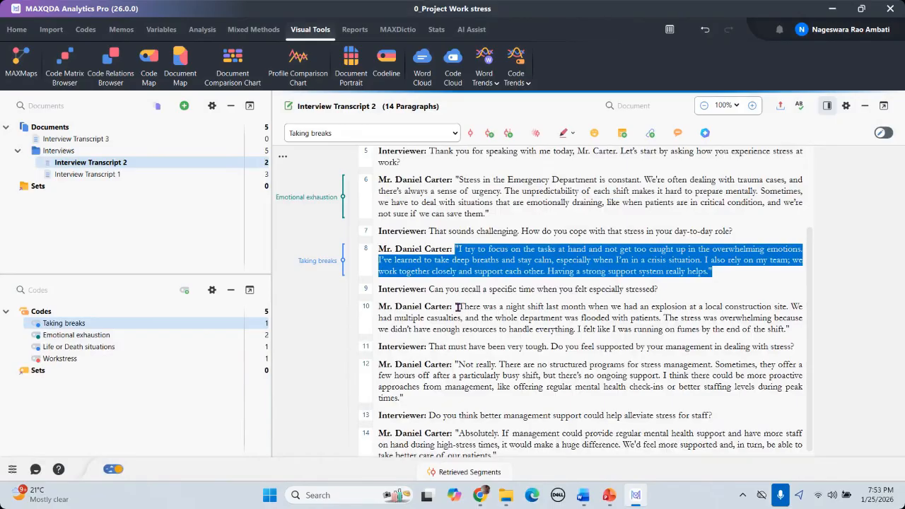
Step: Give the whole of paragraph 10 a new code named 'Deep breathing'
{"action": "left_click_drag", "start_coordinate": [457, 309], "coordinate": [801, 331]}
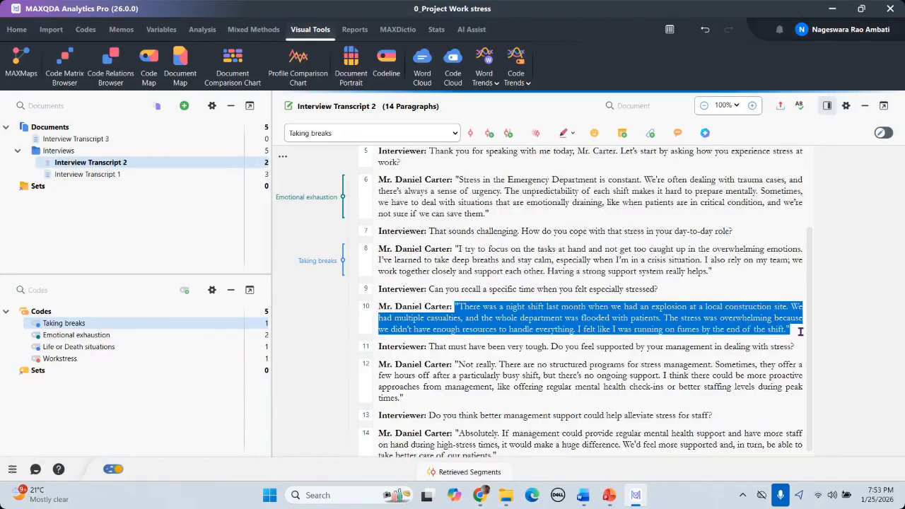
{"action": "right_click", "coordinate": [671, 311]}
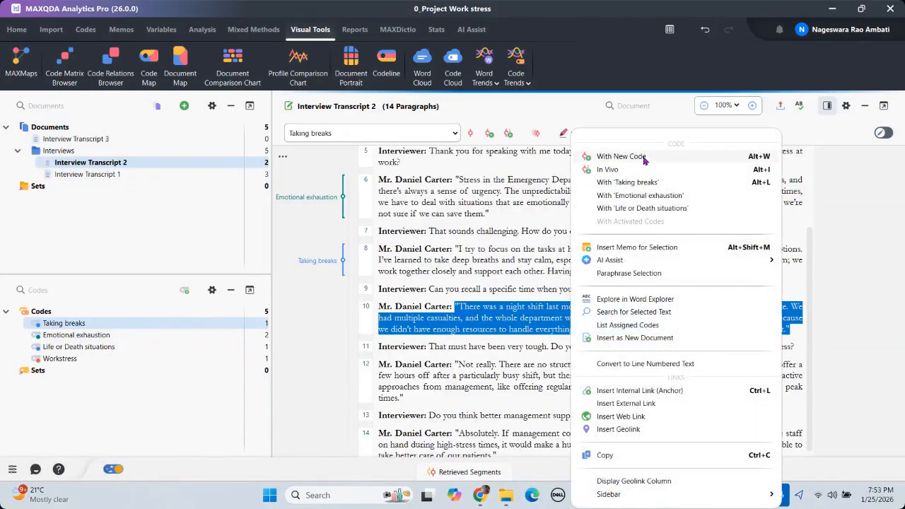
{"action": "left_click", "coordinate": [621, 156]}
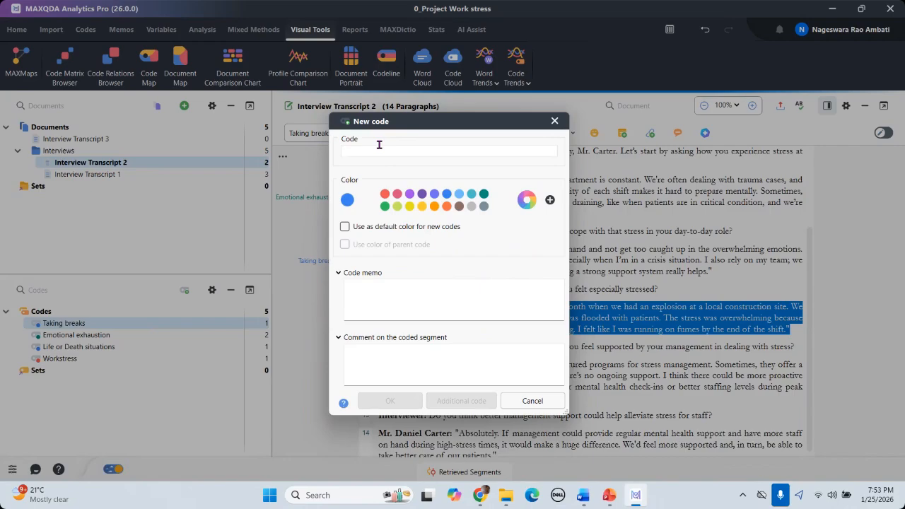
{"action": "type", "text": "Dee"}
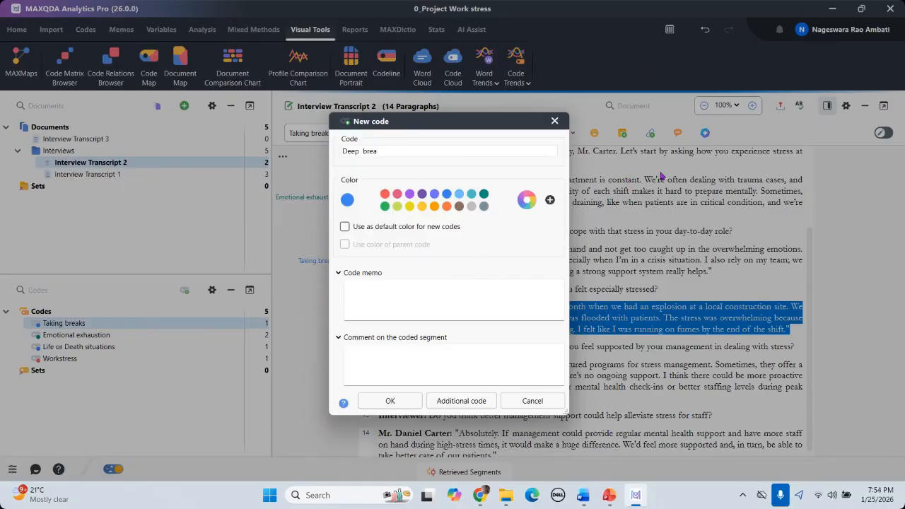
{"action": "type", "text": "p breathingInt"}
{"action": "key", "text": "BackSpace"}
{"action": "key", "text": "BackSpace"}
{"action": "key", "text": "BackSpace"}
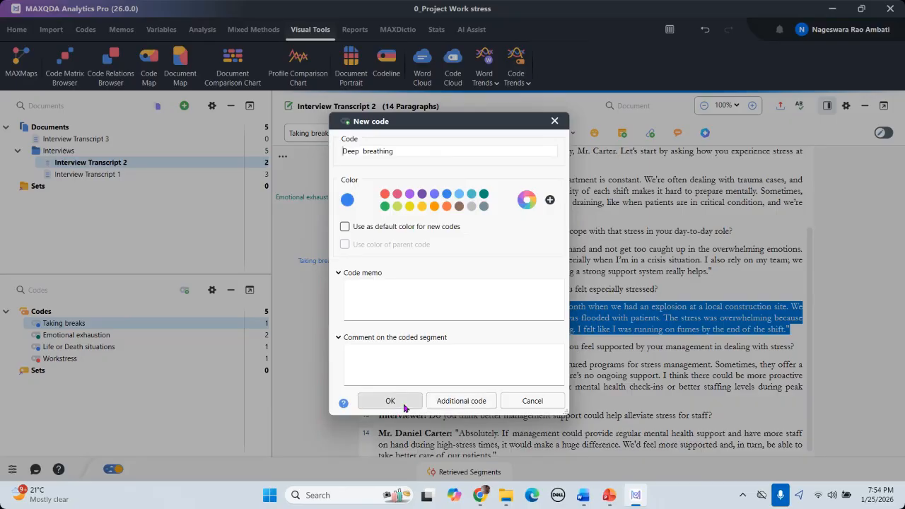
{"action": "left_click", "coordinate": [469, 402]}
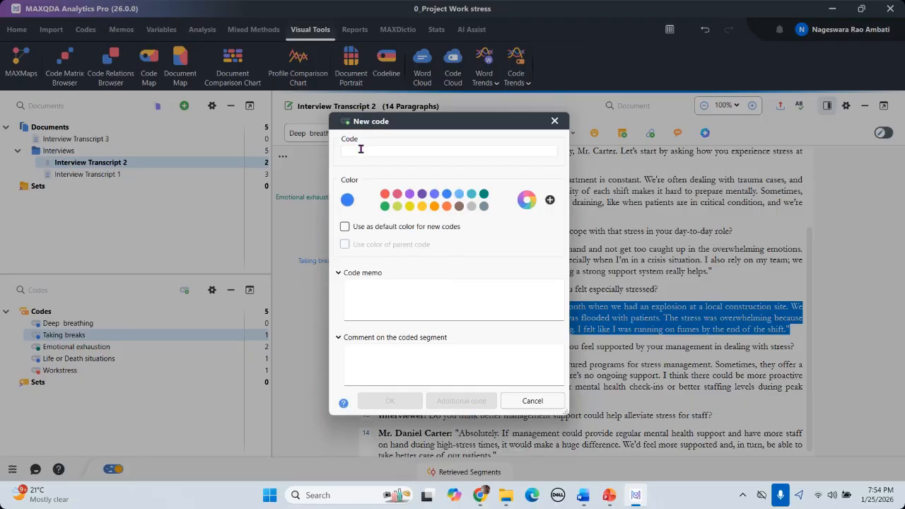
Step: Add a second new code to paragraph 10, 'Mindfulness', coloured teal
{"action": "type", "text": "Mindfulene"}
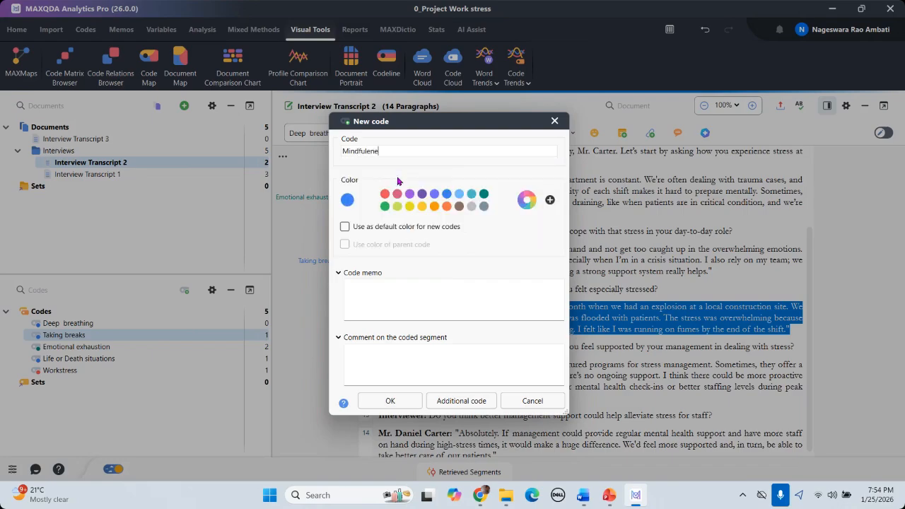
{"action": "key", "text": "BackSpace"}
{"action": "key", "text": "BackSpace"}
{"action": "left_click", "coordinate": [484, 194]}
{"action": "left_click", "coordinate": [398, 400]}
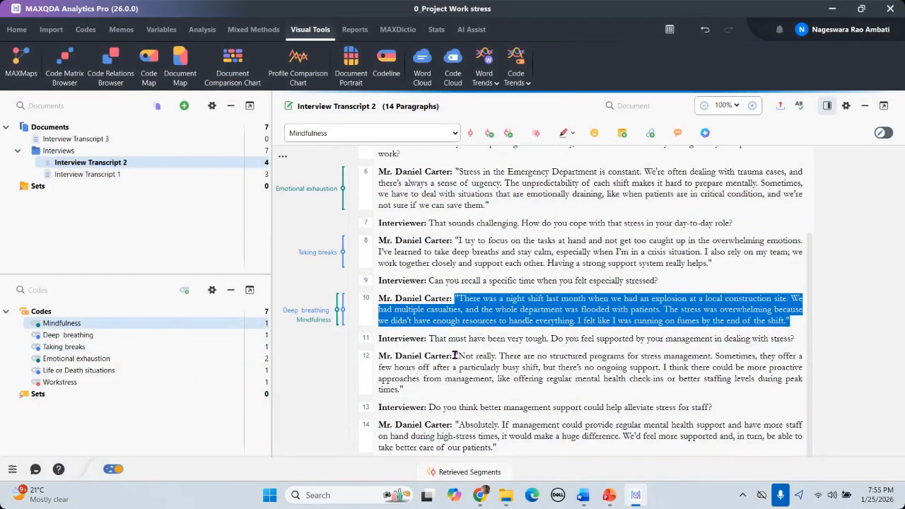
Step: Code paragraph 12's answer in Interview Transcript 2 with a new code 'Emergency department'
{"action": "left_click_drag", "start_coordinate": [455, 356], "coordinate": [473, 387]}
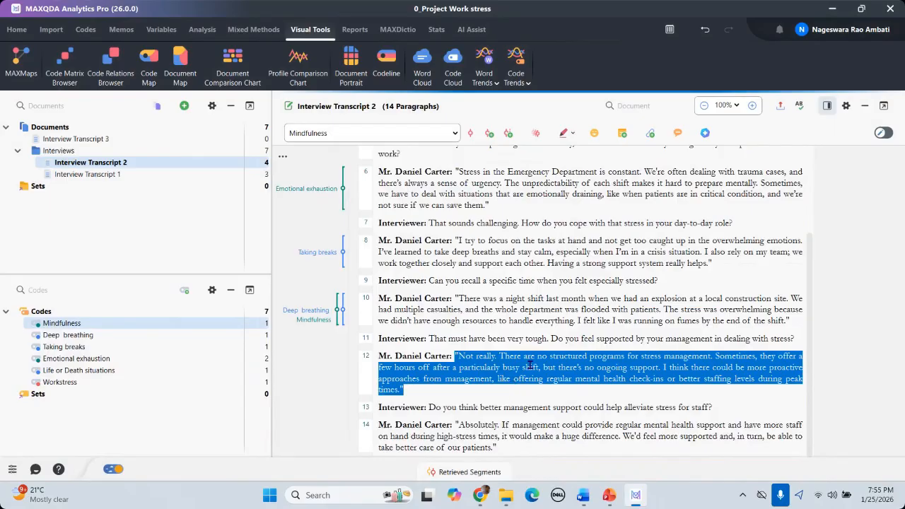
{"action": "right_click", "coordinate": [441, 367]}
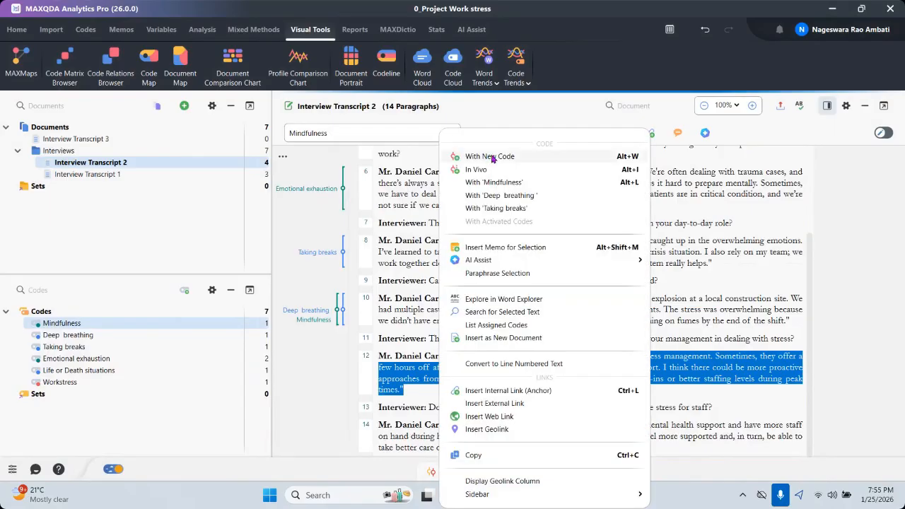
{"action": "left_click", "coordinate": [493, 156]}
{"action": "type", "text": "Em"}
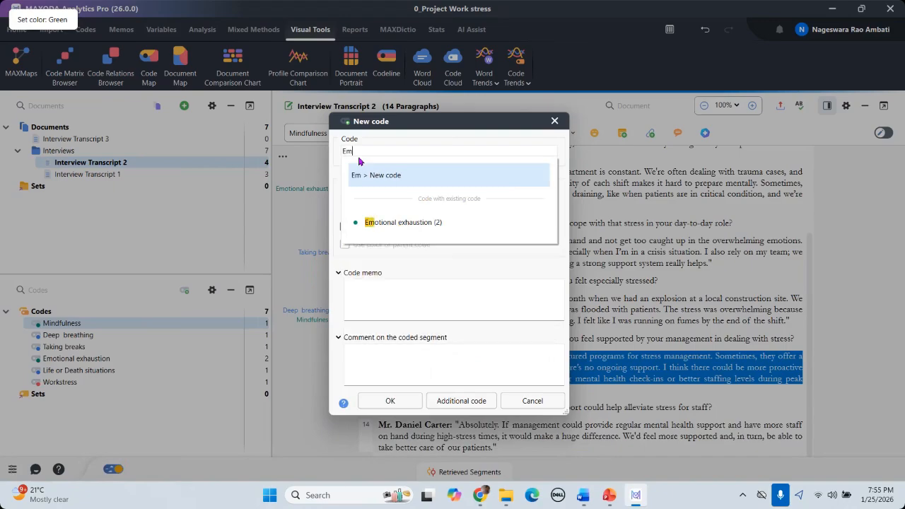
{"action": "type", "text": "ergenu"}
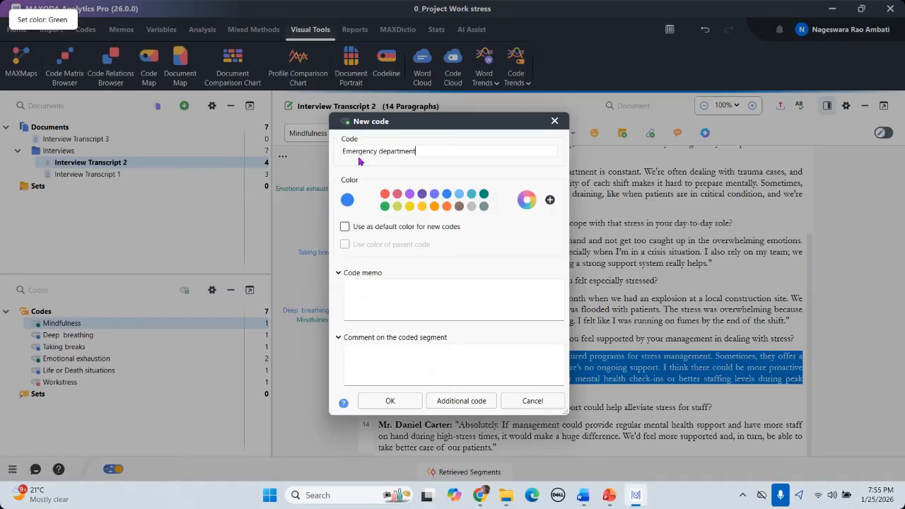
{"action": "left_click", "coordinate": [390, 401]}
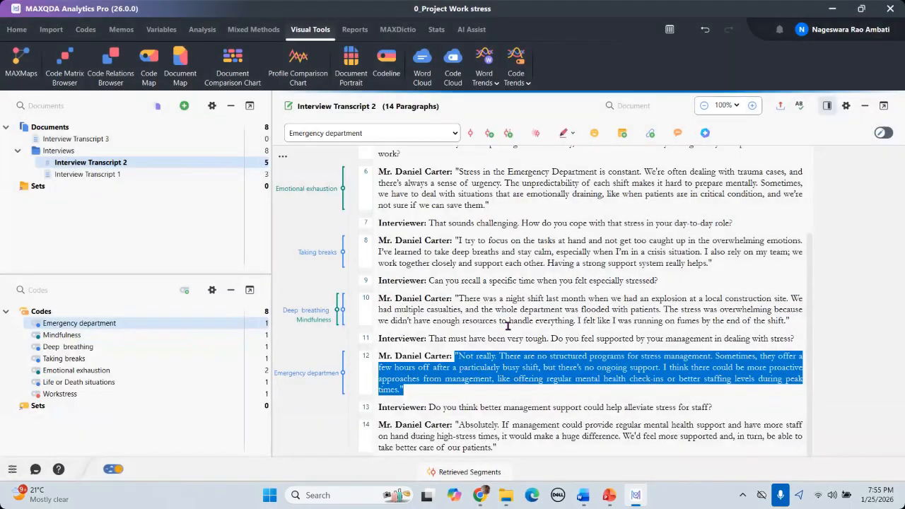
Step: Code paragraph 14's answer with a new code named 'Workplace environment'
{"action": "left_click_drag", "start_coordinate": [456, 425], "coordinate": [502, 446]}
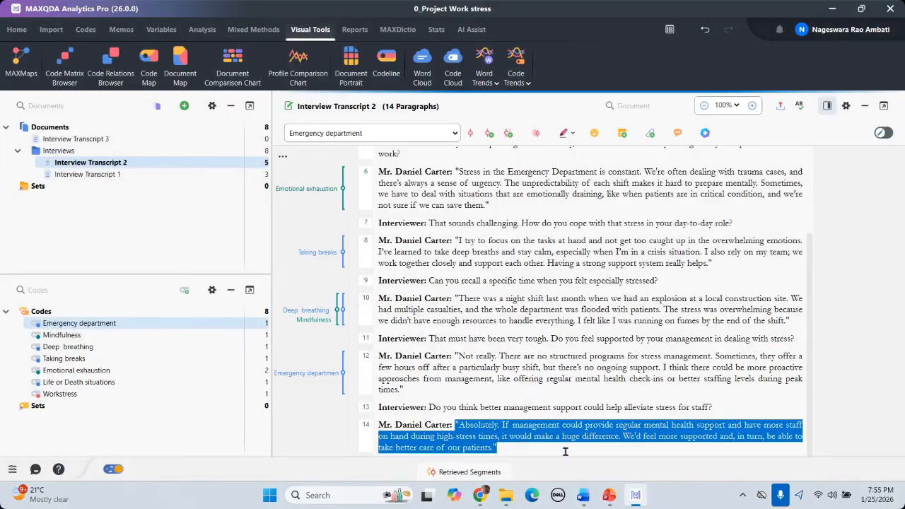
{"action": "right_click", "coordinate": [602, 422]}
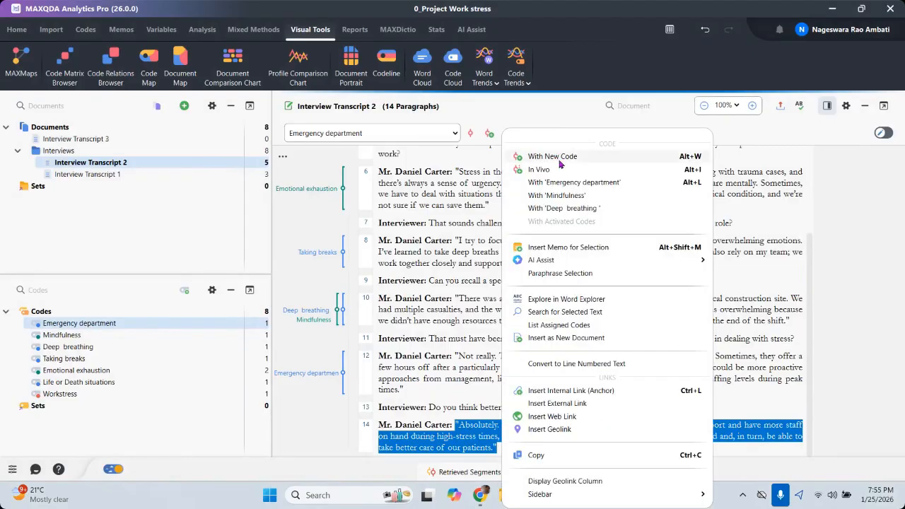
{"action": "left_click", "coordinate": [559, 157]}
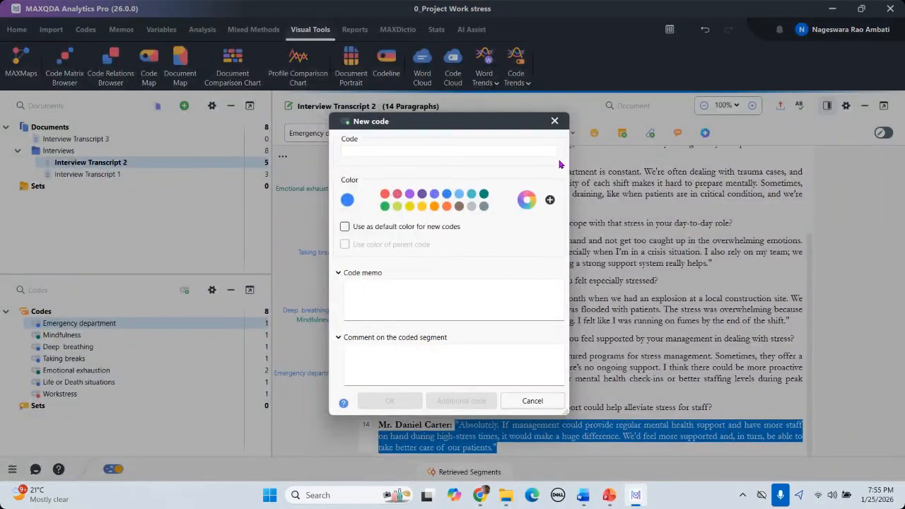
{"action": "type", "text": "W"}
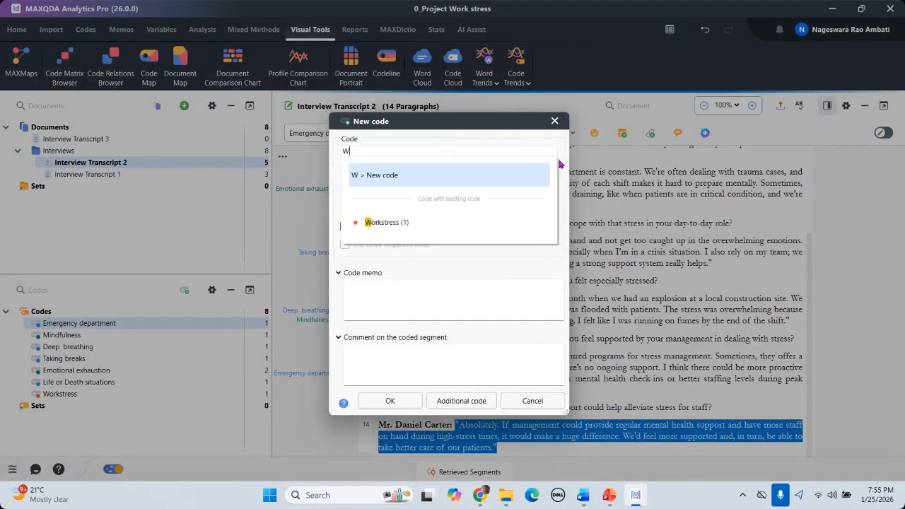
{"action": "type", "text": "orkplace environment"}
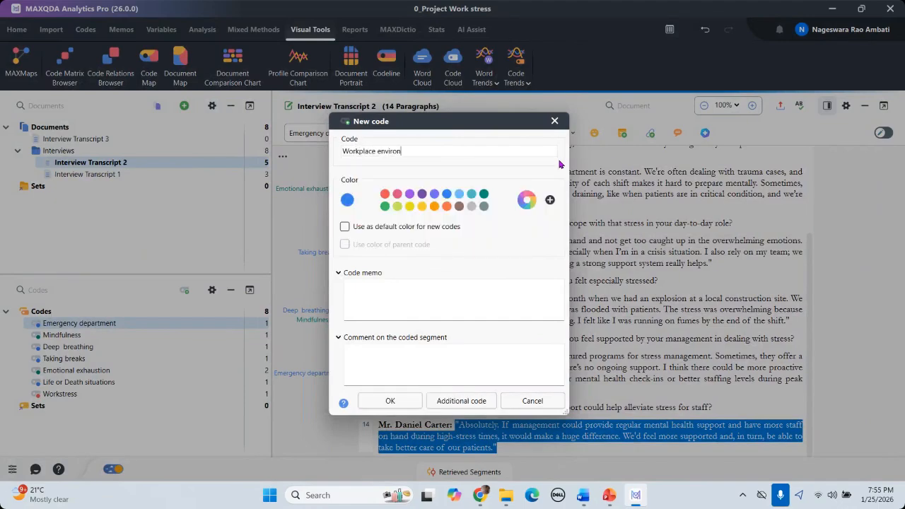
{"action": "left_click", "coordinate": [390, 401]}
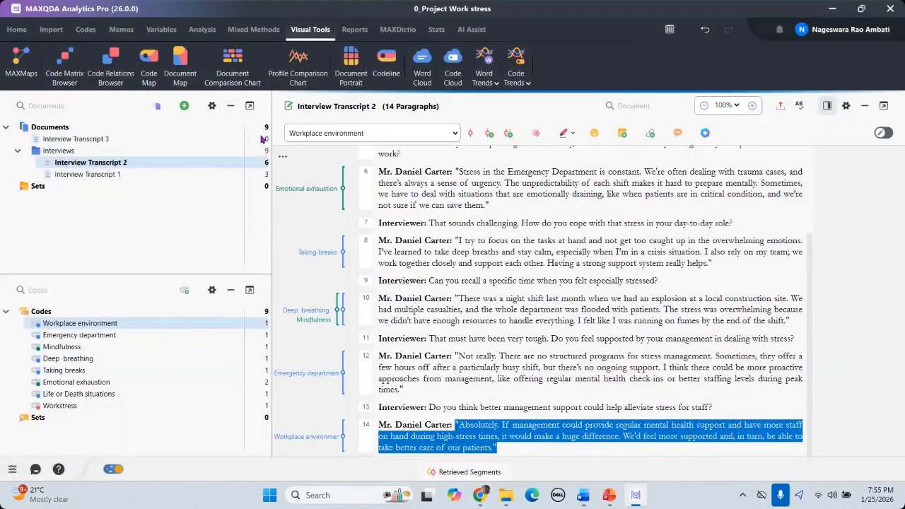
Step: Open Interview Transcript 3 and code paragraph 5 with a new deep-orange code 'Mental Health issues'
{"action": "double_click", "coordinate": [90, 140]}
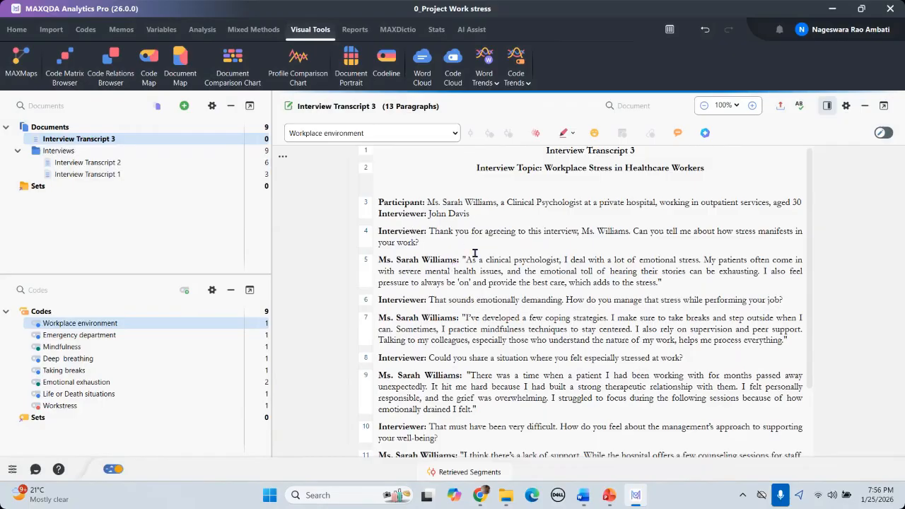
{"action": "left_click_drag", "start_coordinate": [465, 260], "coordinate": [667, 282]}
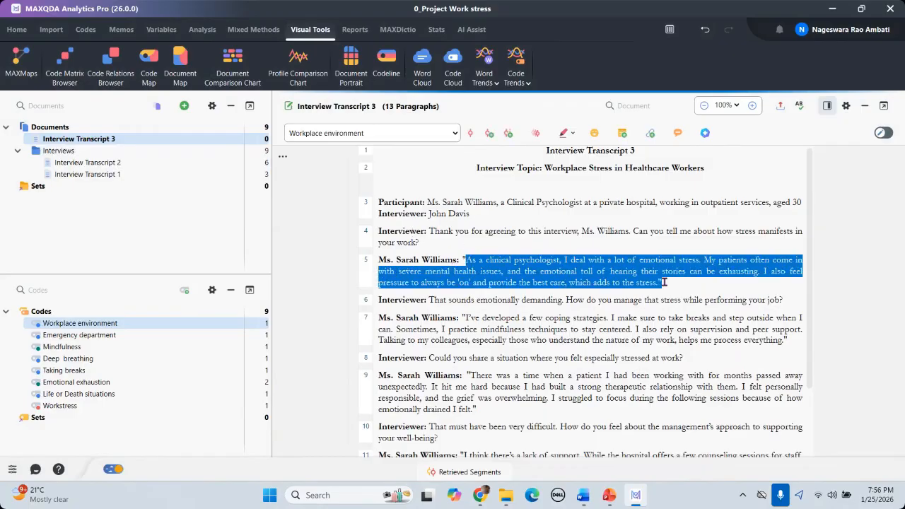
{"action": "right_click", "coordinate": [529, 267]}
{"action": "left_click", "coordinate": [480, 156]}
{"action": "type", "text": "Menta"}
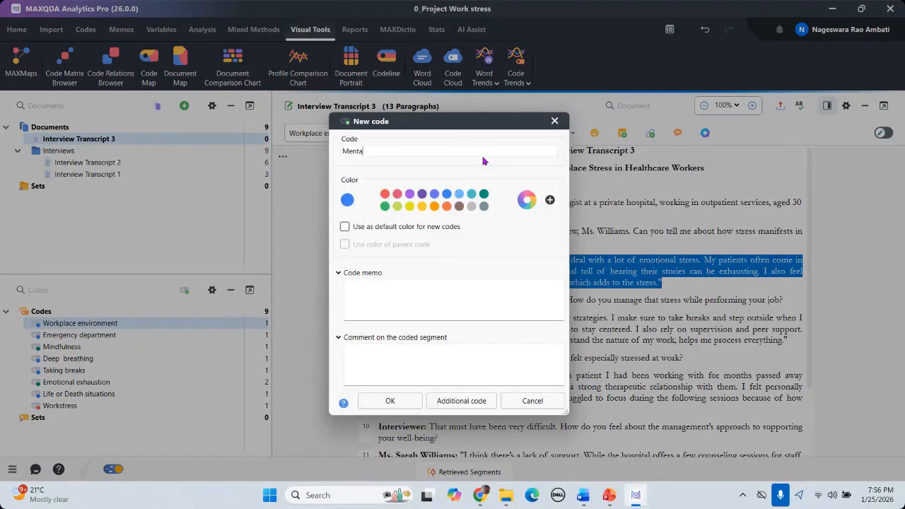
{"action": "type", "text": "l Health issues"}
{"action": "left_click", "coordinate": [448, 206]}
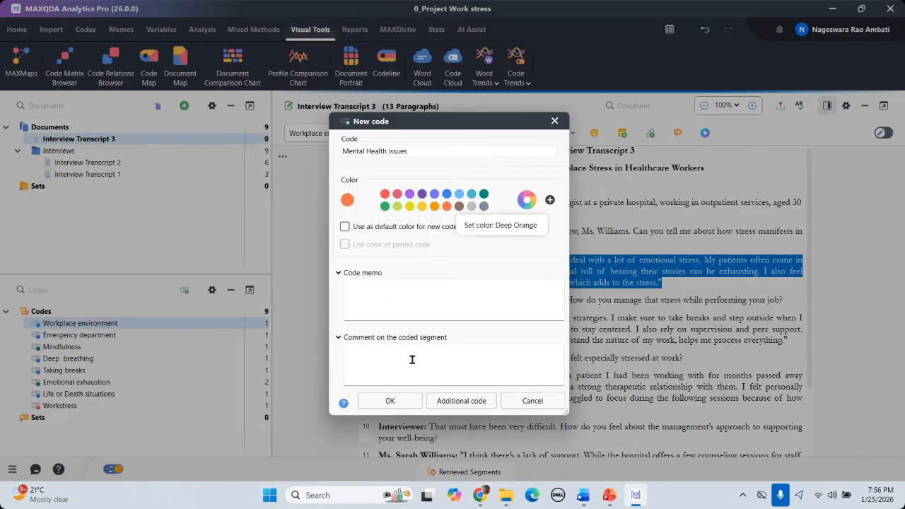
{"action": "left_click", "coordinate": [390, 400]}
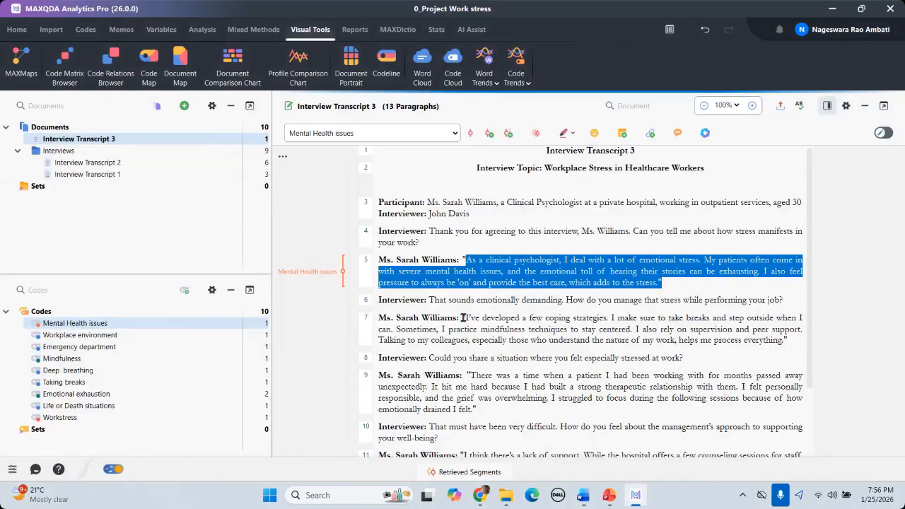
{"action": "left_click", "coordinate": [464, 320]}
Step: Code paragraph 7's answer in Interview Transcript 3 with a new code 'Coping startegies'
{"action": "left_click_drag", "start_coordinate": [599, 326], "coordinate": [787, 340]}
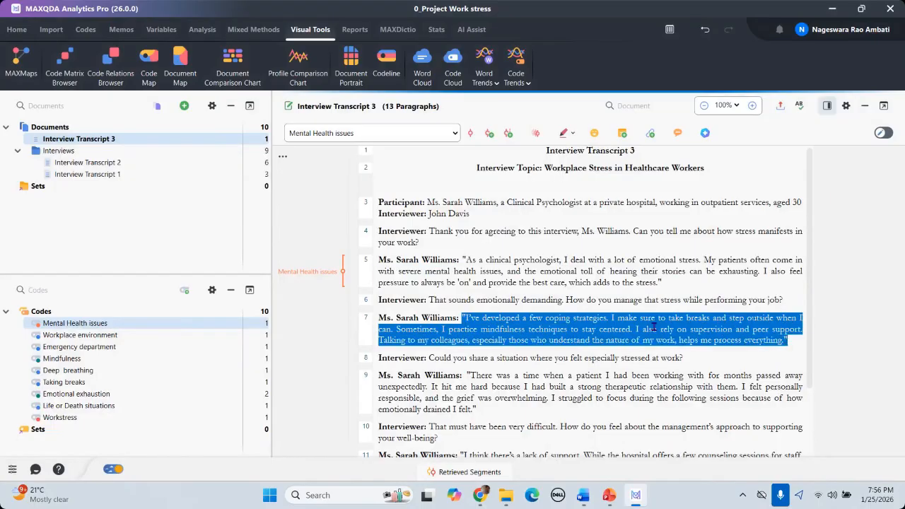
{"action": "right_click", "coordinate": [554, 329]}
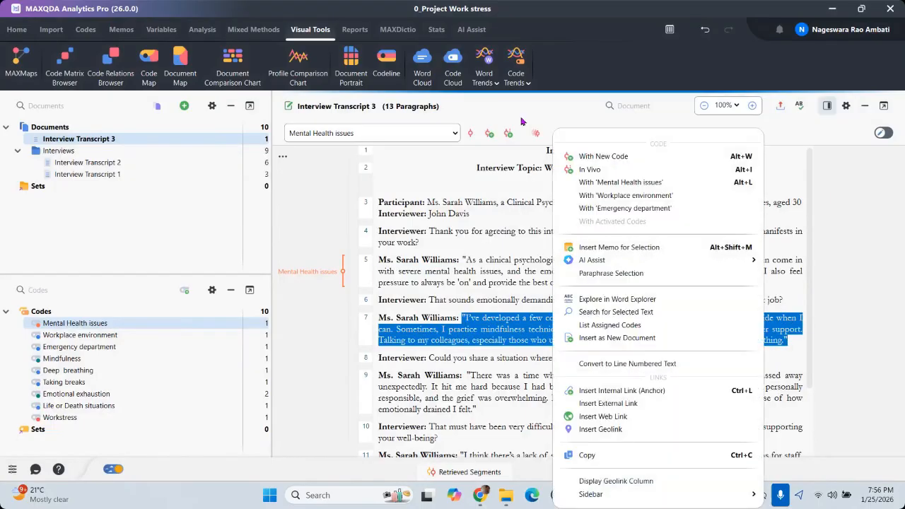
{"action": "left_click", "coordinate": [604, 157]}
{"action": "type", "text": "Co"}
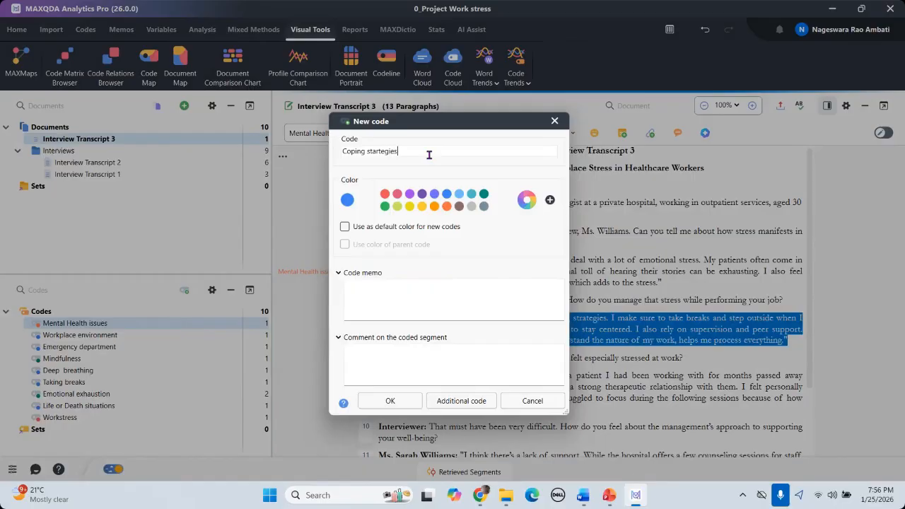
{"action": "type", "text": "ping startegies"}
{"action": "left_click", "coordinate": [390, 401]}
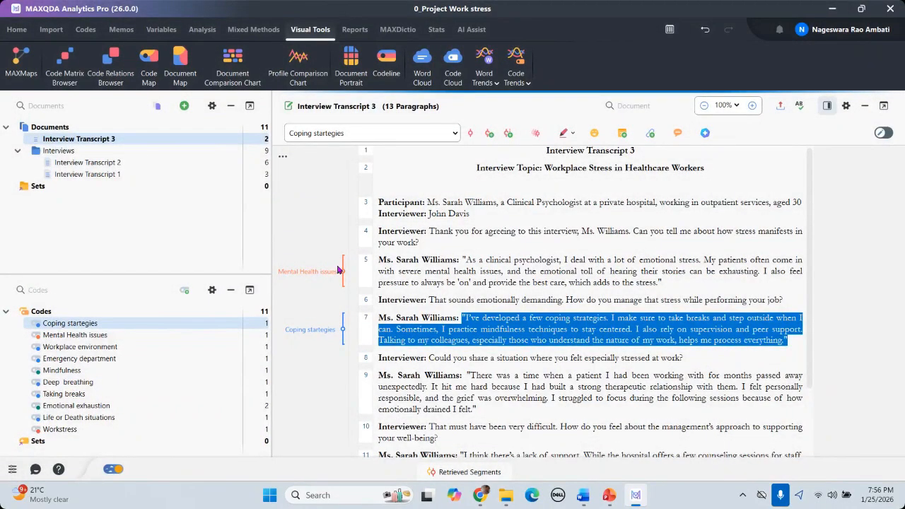
{"action": "scroll", "coordinate": [517, 337], "scroll_direction": "down", "scroll_amount": 2}
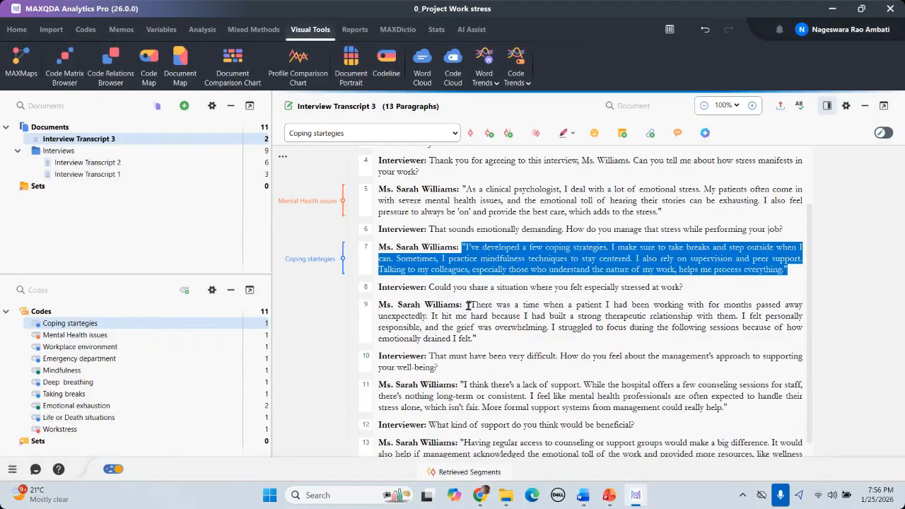
Step: Apply the existing 'Emotional exhaustion' code to paragraph 9's answer in Interview Transcript 3
{"action": "left_click_drag", "start_coordinate": [468, 304], "coordinate": [489, 338]}
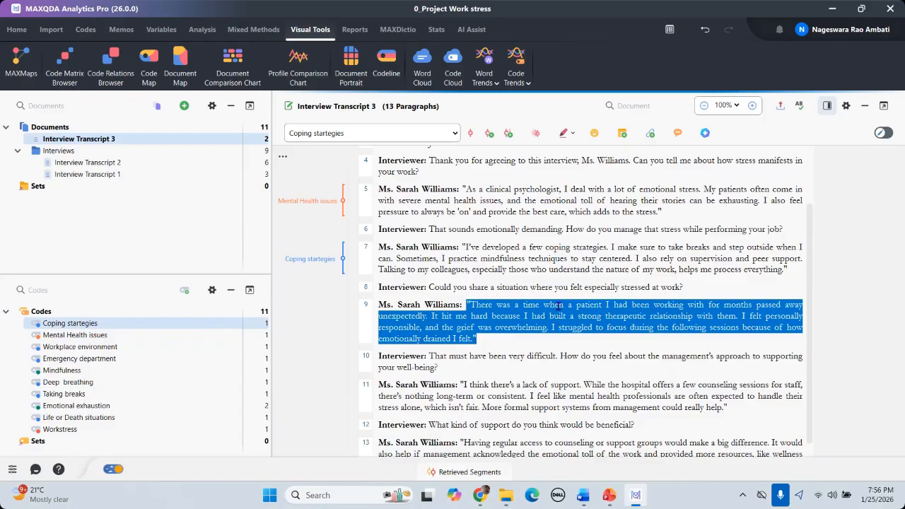
{"action": "right_click", "coordinate": [467, 180]}
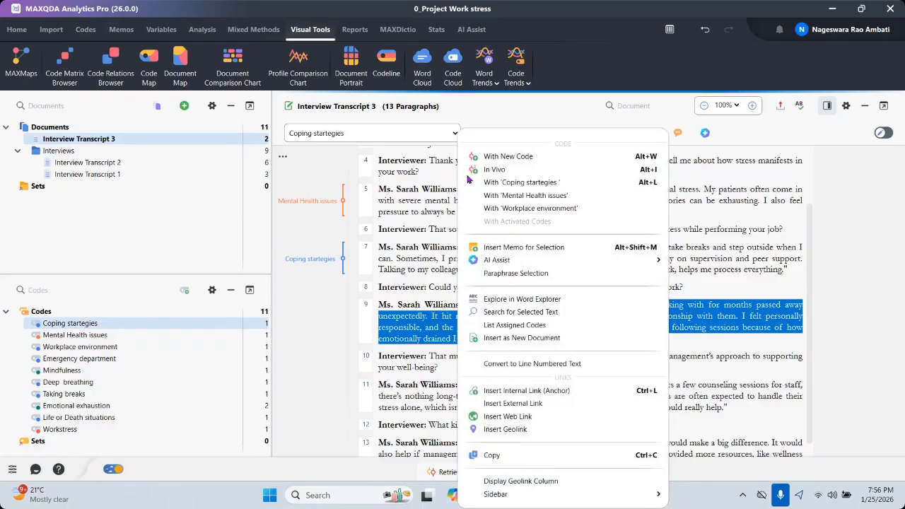
{"action": "left_click", "coordinate": [522, 157]}
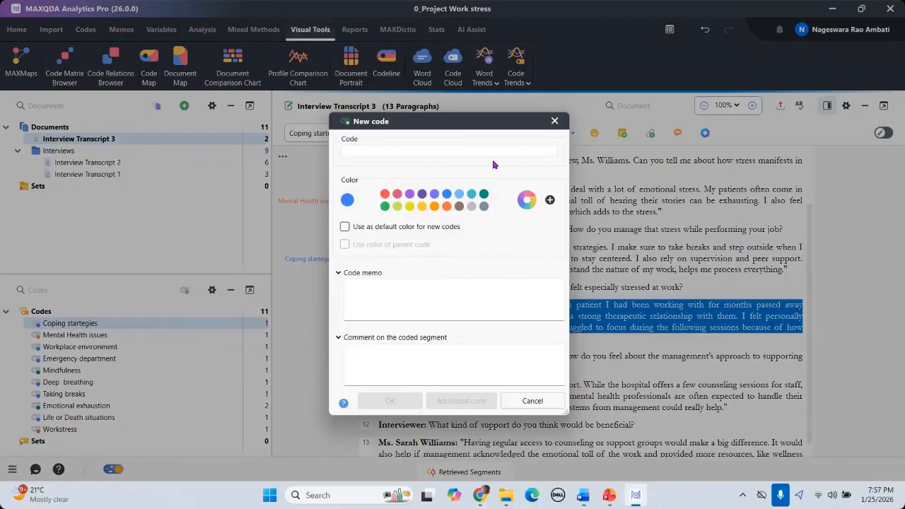
{"action": "type", "text": "Emot"}
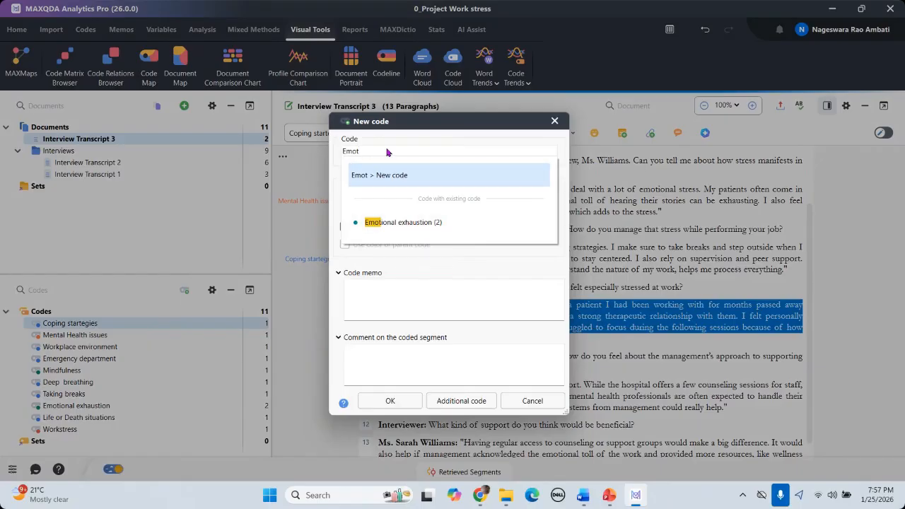
{"action": "key", "text": "BackSpace"}
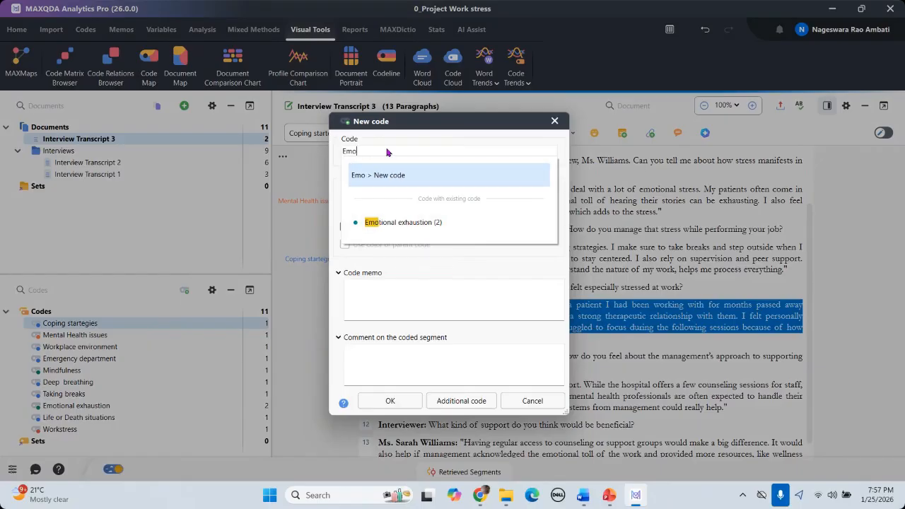
{"action": "left_click", "coordinate": [417, 225]}
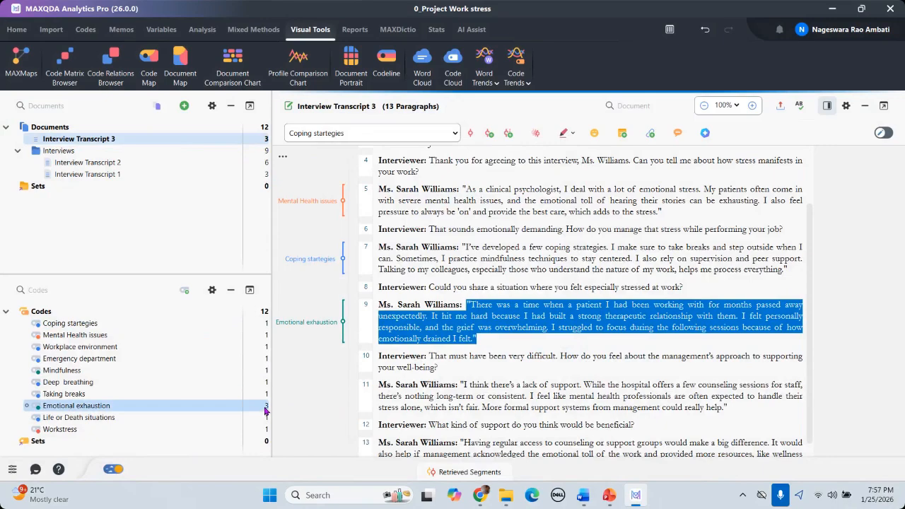
{"action": "scroll", "coordinate": [495, 328], "scroll_direction": "down", "scroll_amount": 1}
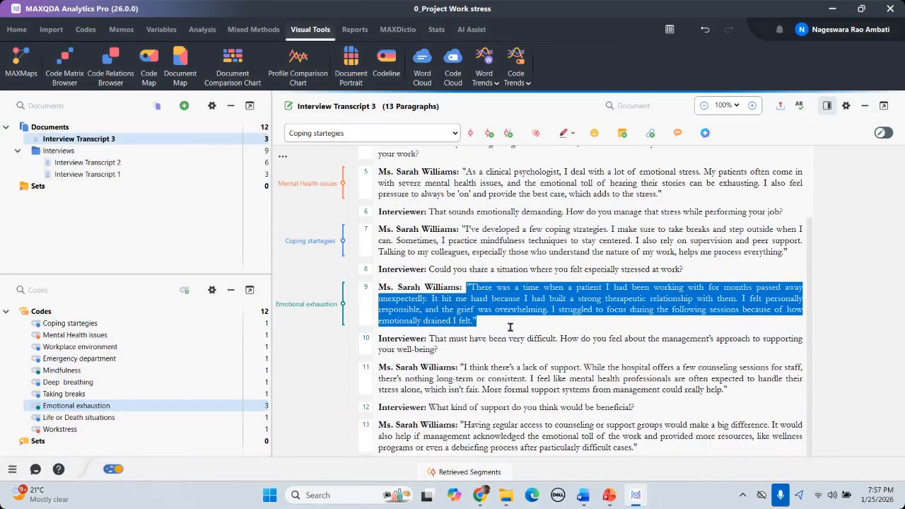
Step: Code paragraph 11's answer with a new code named 'Lack of support'
{"action": "left_click_drag", "start_coordinate": [461, 367], "coordinate": [735, 391]}
{"action": "right_click", "coordinate": [693, 378]}
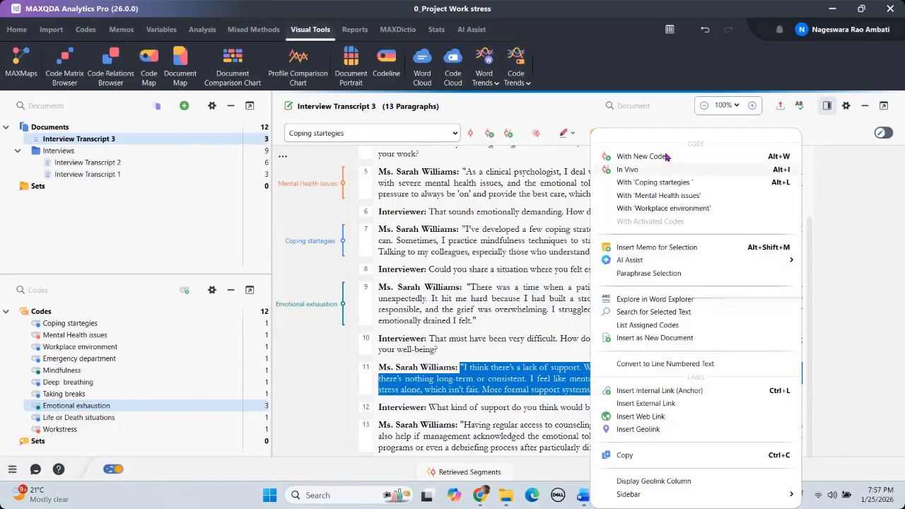
{"action": "left_click", "coordinate": [630, 155]}
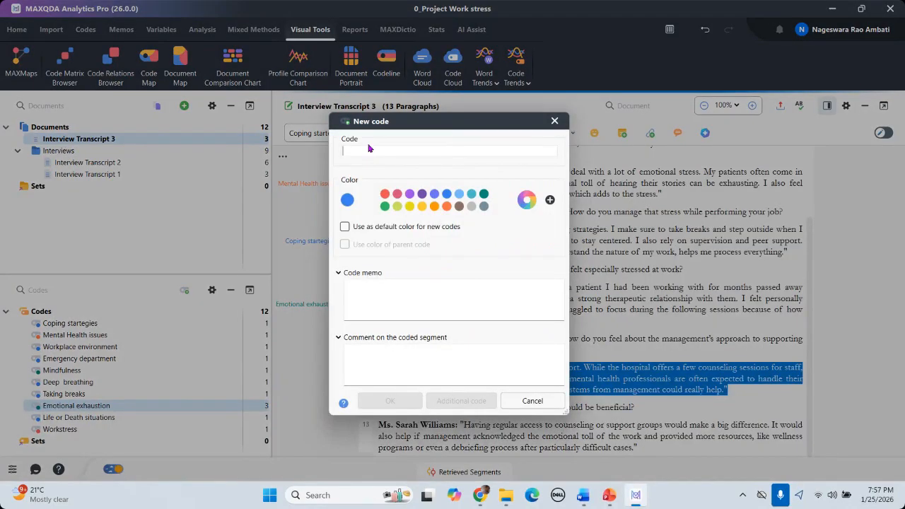
{"action": "type", "text": "Lack of support"}
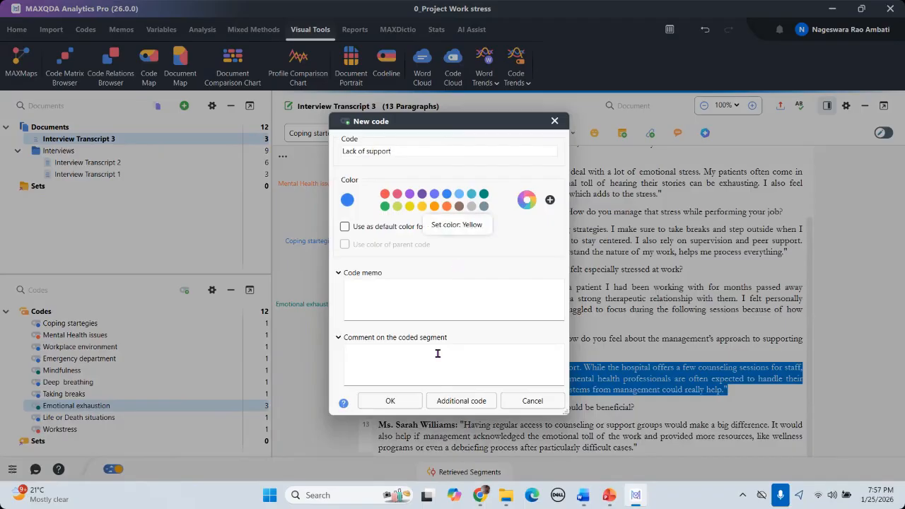
{"action": "left_click", "coordinate": [390, 401]}
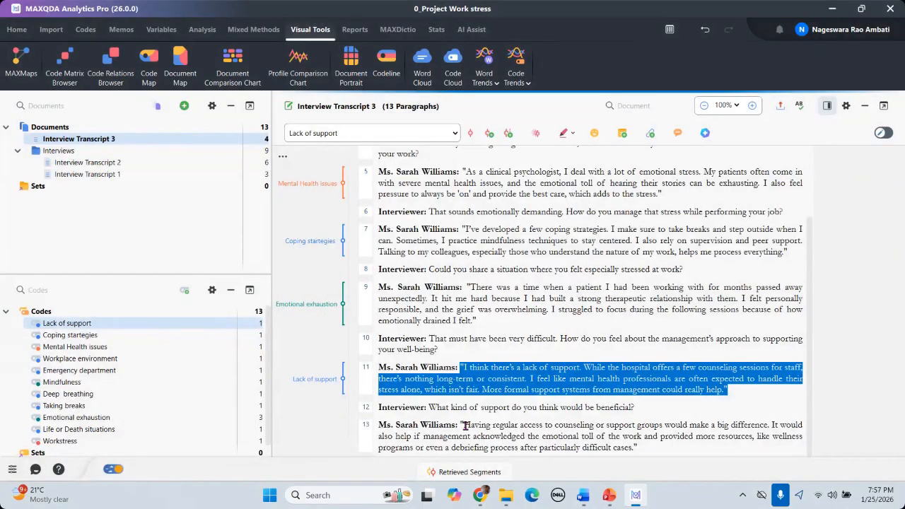
Step: Code paragraph 13's answer with a new code 'Need more wellness programs'
{"action": "left_click_drag", "start_coordinate": [463, 425], "coordinate": [638, 448]}
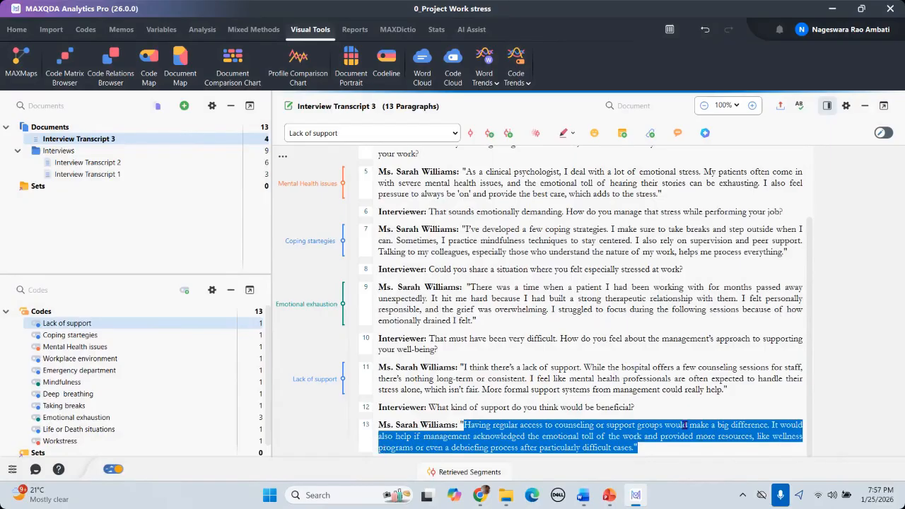
{"action": "right_click", "coordinate": [607, 427]}
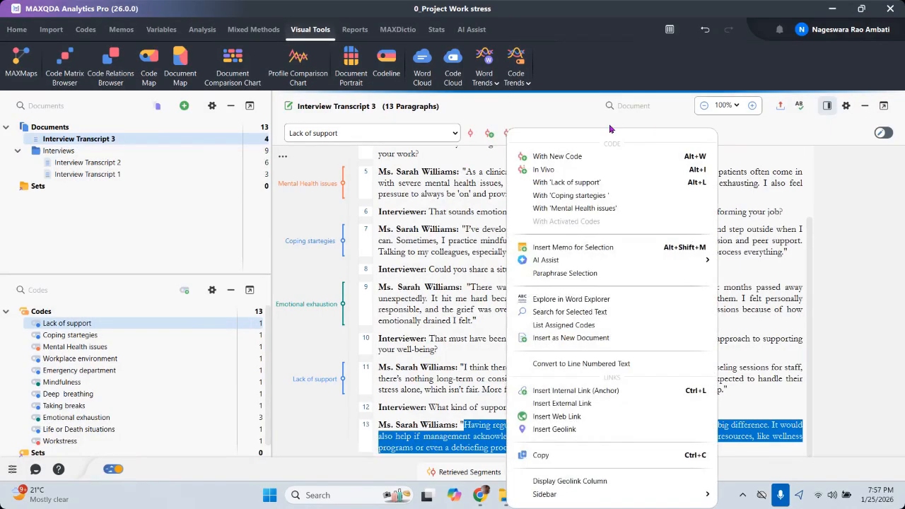
{"action": "left_click", "coordinate": [565, 158]}
{"action": "type", "text": "Need more wel"}
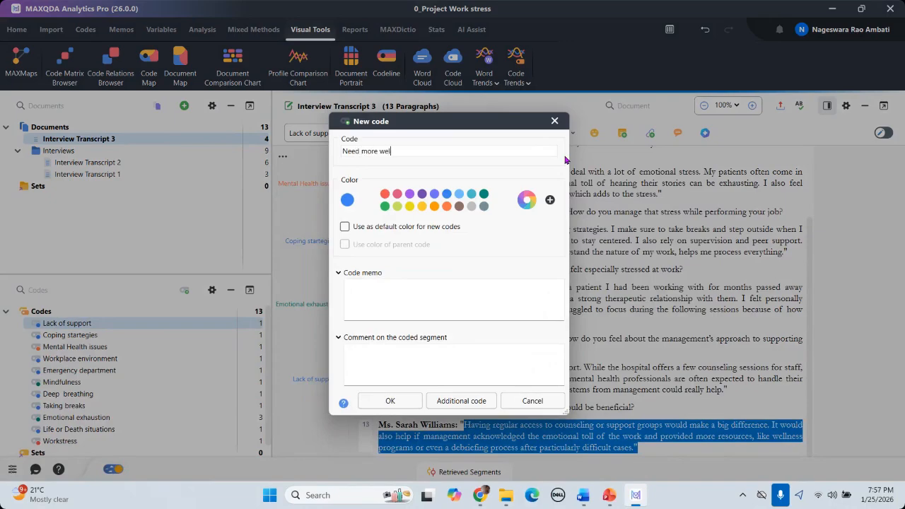
{"action": "type", "text": "lness programs"}
{"action": "left_click", "coordinate": [389, 401]}
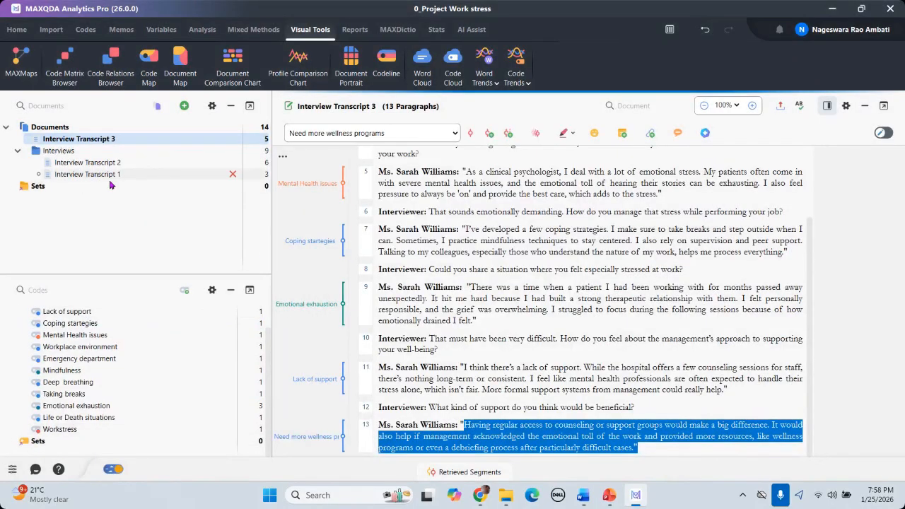
Step: Open Interview Transcript 1 and code paragraph 11's quote as 'No support from the mangement'
{"action": "left_click", "coordinate": [79, 175]}
{"action": "double_click", "coordinate": [79, 175]}
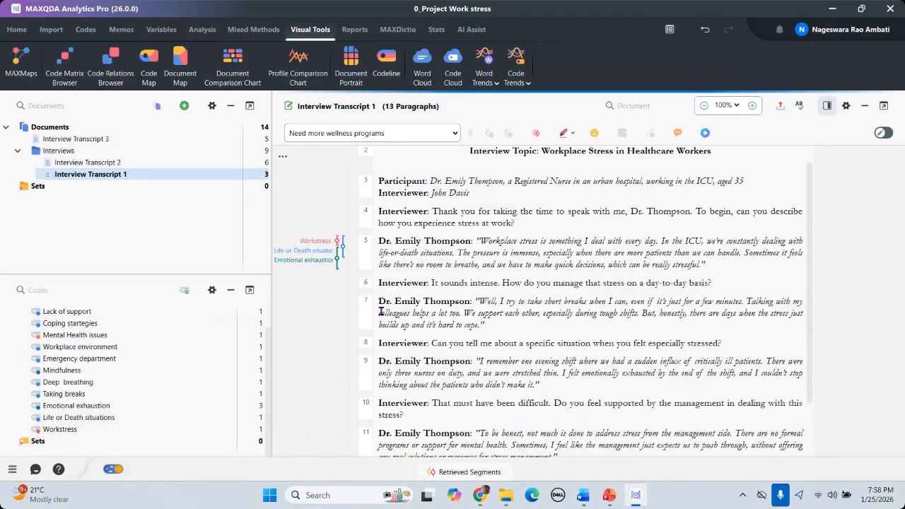
{"action": "scroll", "coordinate": [477, 295], "scroll_direction": "down", "scroll_amount": 5}
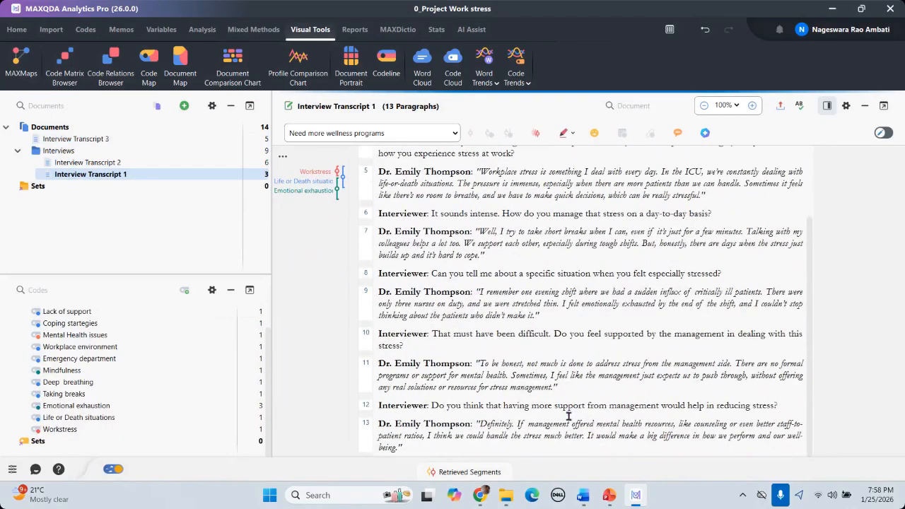
{"action": "left_click_drag", "start_coordinate": [472, 363], "coordinate": [573, 387]}
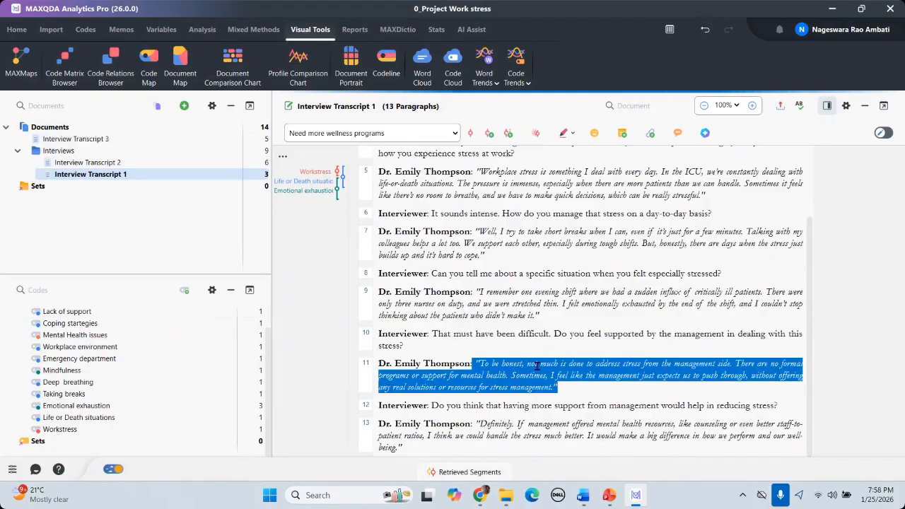
{"action": "right_click", "coordinate": [438, 374]}
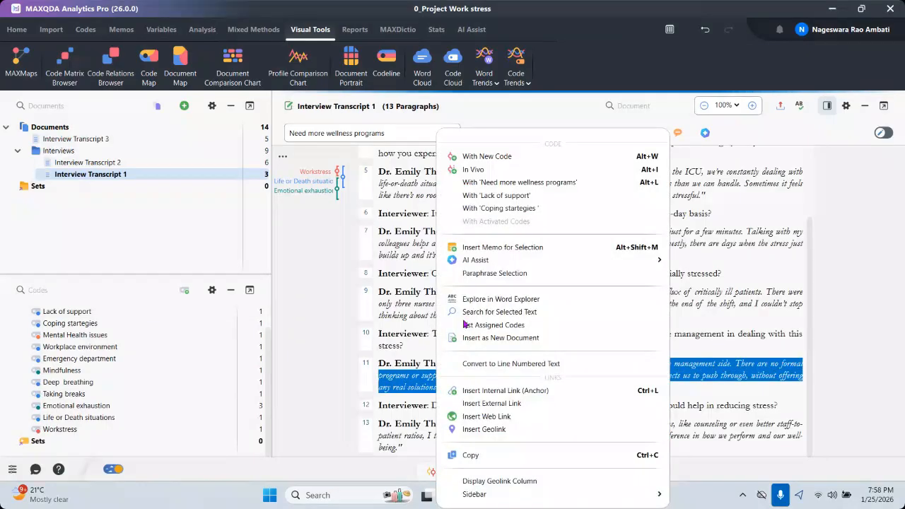
{"action": "left_click", "coordinate": [491, 155]}
{"action": "type", "text": "No"}
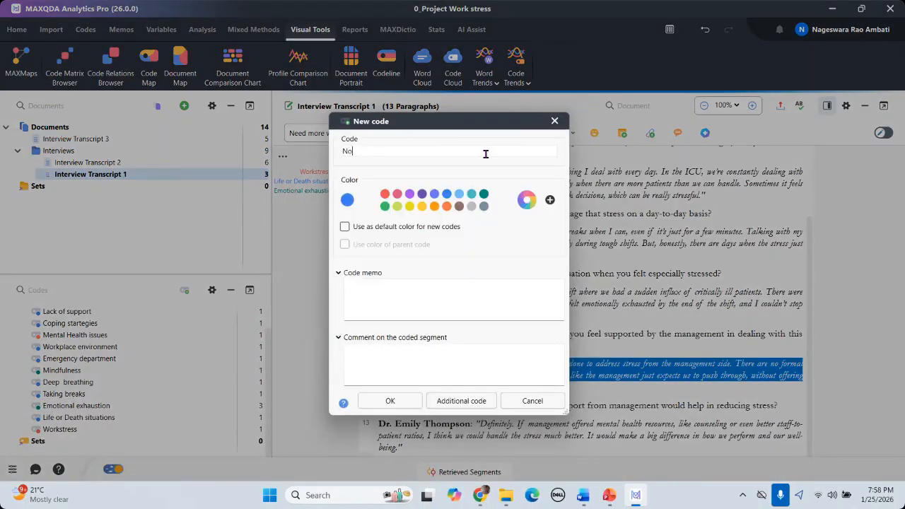
{"action": "type", "text": " support from the mangement"}
{"action": "left_click", "coordinate": [390, 401]}
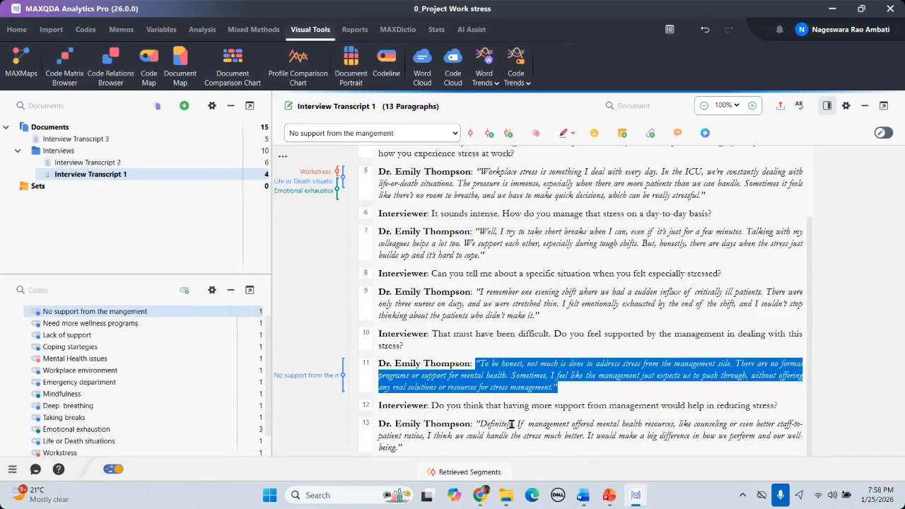
Step: Code paragraph 13's quote with a new code 'Staff to patient ratio needs to be increased'
{"action": "left_click_drag", "start_coordinate": [476, 423], "coordinate": [514, 444]}
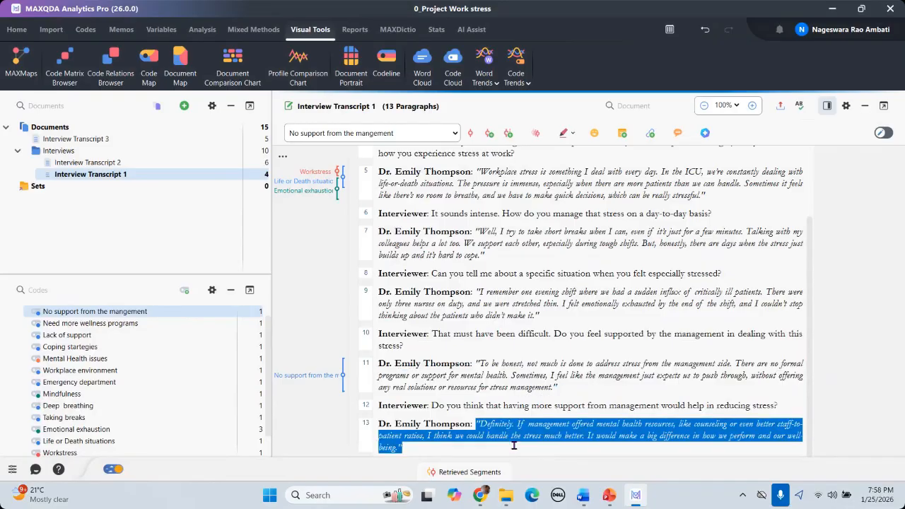
{"action": "right_click", "coordinate": [559, 424]}
{"action": "left_click", "coordinate": [501, 157]}
{"action": "type", "text": "St"}
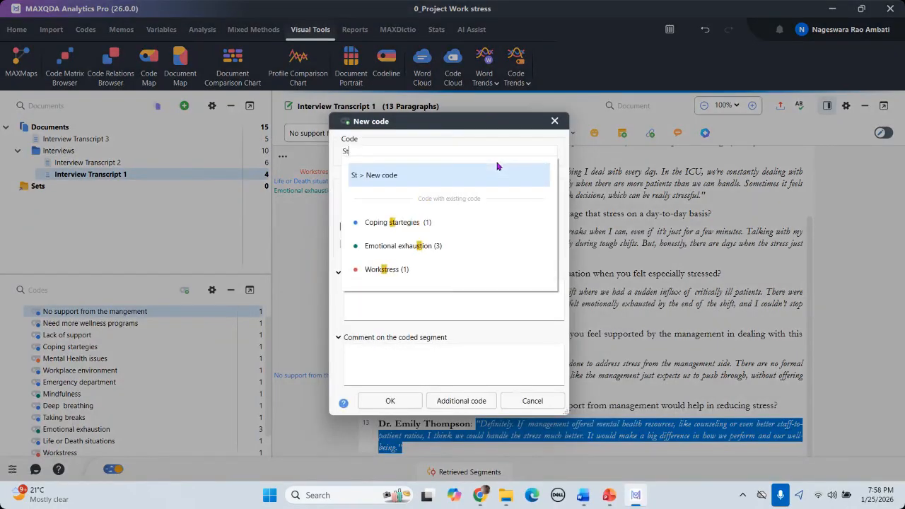
{"action": "type", "text": "aff to"}
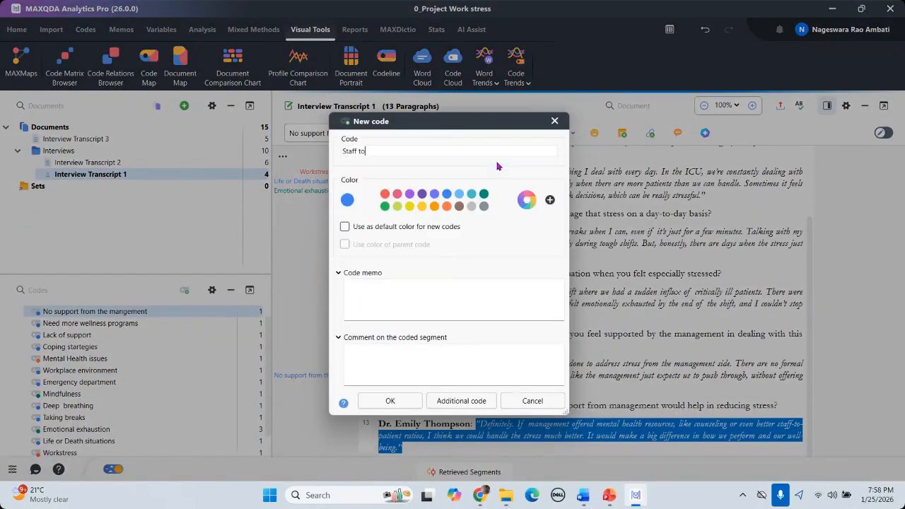
{"action": "type", "text": " patient ratio needs to be increased"}
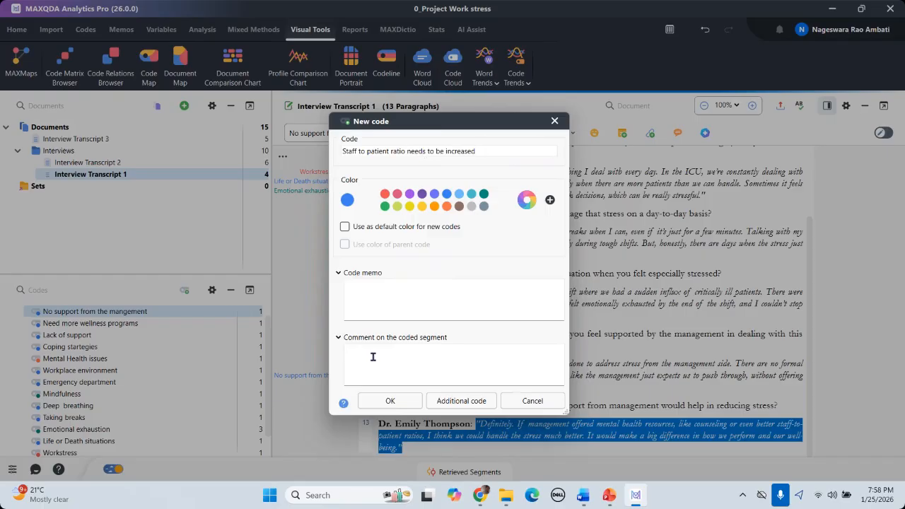
{"action": "left_click", "coordinate": [391, 401]}
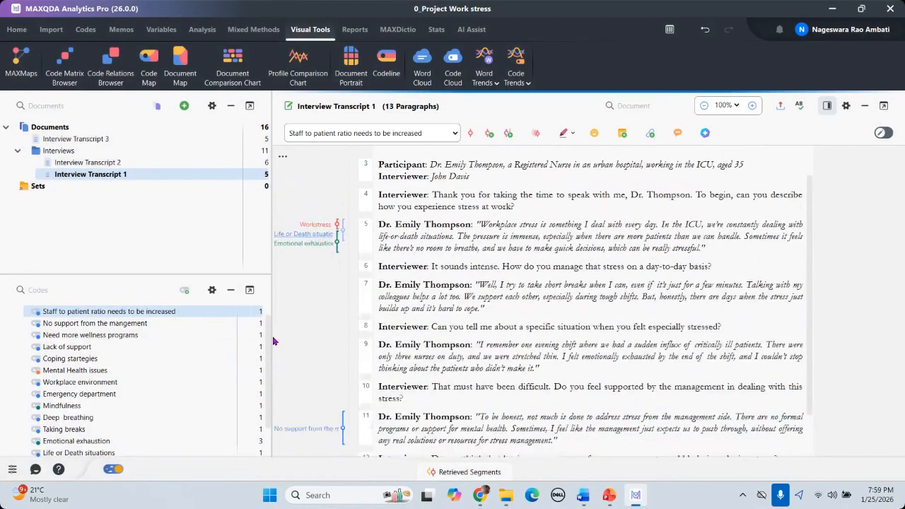
{"action": "scroll", "coordinate": [530, 291], "scroll_direction": "up", "scroll_amount": 5}
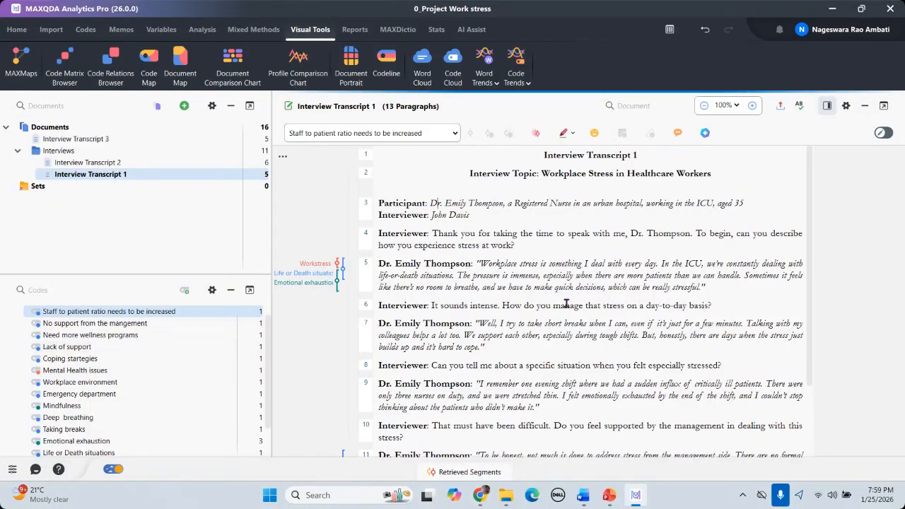
{"action": "scroll", "coordinate": [72, 389], "scroll_direction": "down", "scroll_amount": 2}
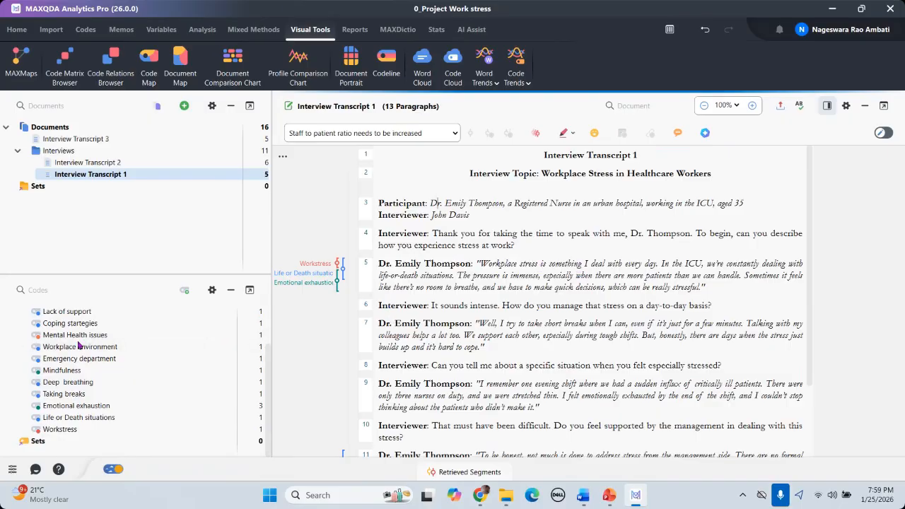
{"action": "scroll", "coordinate": [58, 338], "scroll_direction": "up", "scroll_amount": 2}
{"action": "scroll", "coordinate": [58, 334], "scroll_direction": "down", "scroll_amount": 2}
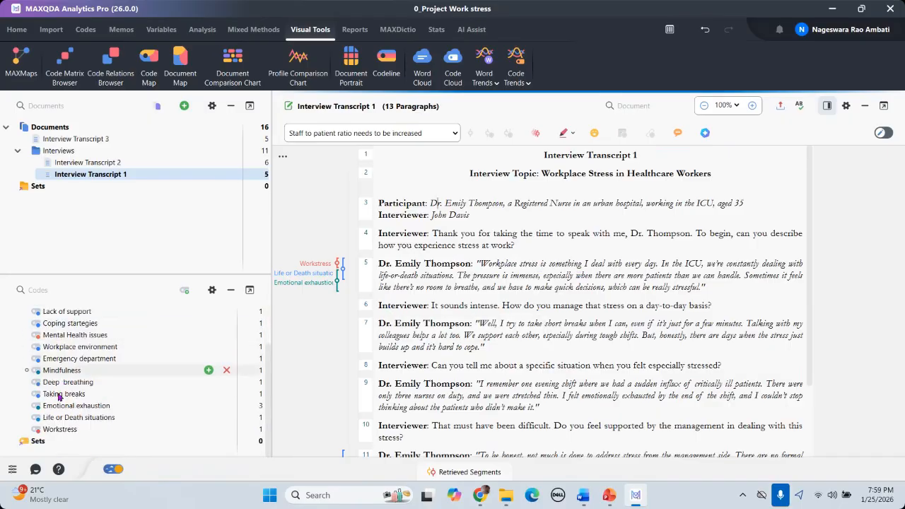
{"action": "scroll", "coordinate": [65, 378], "scroll_direction": "up", "scroll_amount": 2}
{"action": "scroll", "coordinate": [70, 385], "scroll_direction": "down", "scroll_amount": 2}
{"action": "scroll", "coordinate": [69, 360], "scroll_direction": "up", "scroll_amount": 2}
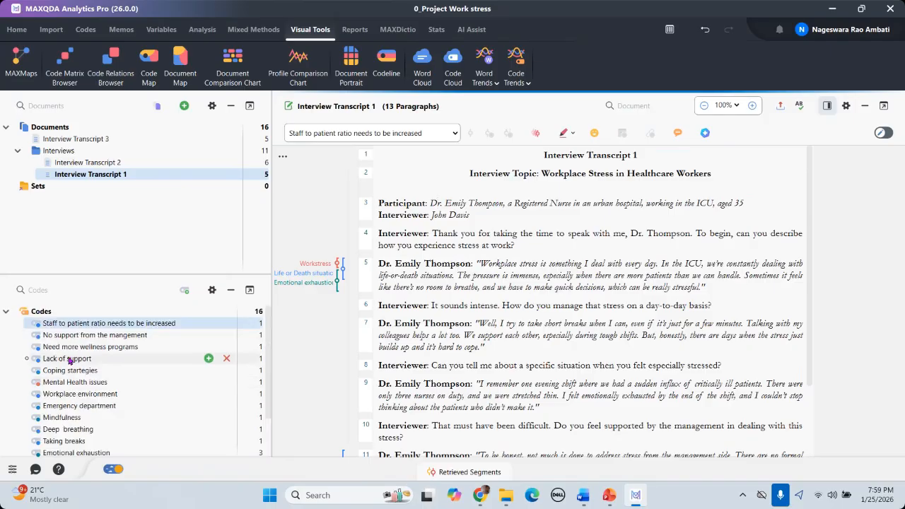
{"action": "scroll", "coordinate": [69, 360], "scroll_direction": "down", "scroll_amount": 3}
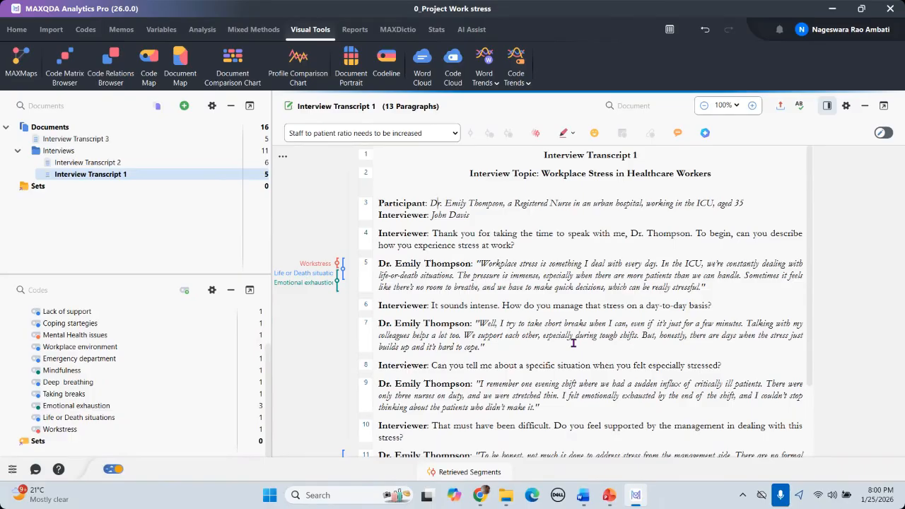
Step: Select the paragraph 5 quote, then close its coding menu without applying a code
{"action": "left_click", "coordinate": [478, 263]}
{"action": "left_click_drag", "start_coordinate": [480, 264], "coordinate": [702, 287]}
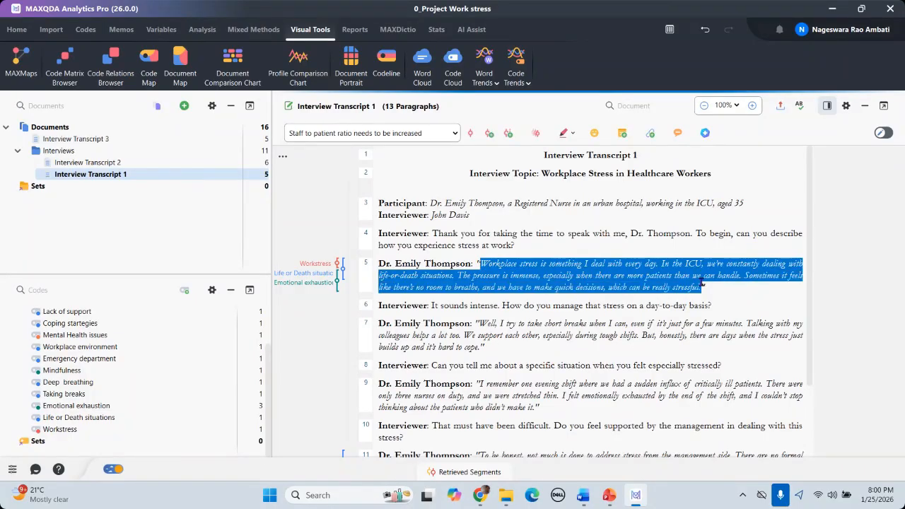
{"action": "right_click", "coordinate": [657, 271]}
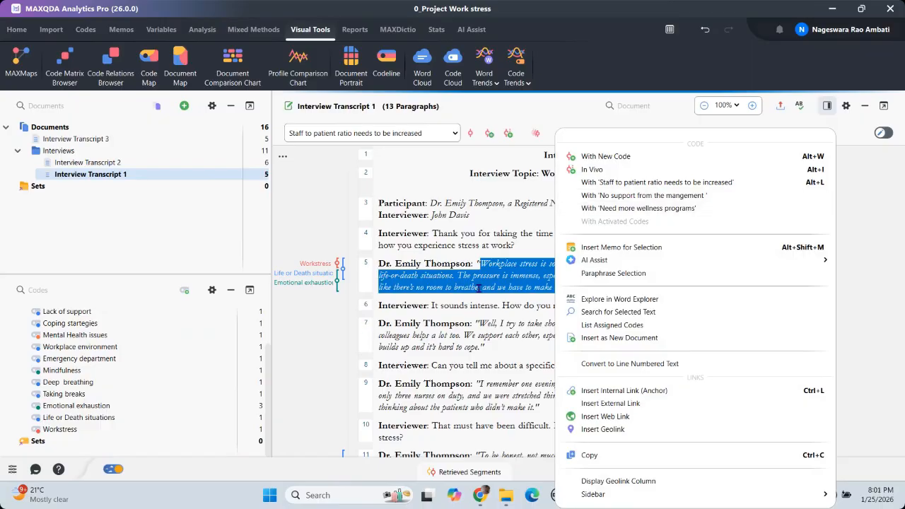
{"action": "left_click", "coordinate": [633, 195]}
Step: Scroll to paragraph 13 and select the phrase 'staff-to-patient ratios', leaving the coding menu unused
{"action": "scroll", "coordinate": [518, 335], "scroll_direction": "down", "scroll_amount": 2}
{"action": "scroll", "coordinate": [518, 335], "scroll_direction": "down", "scroll_amount": 1}
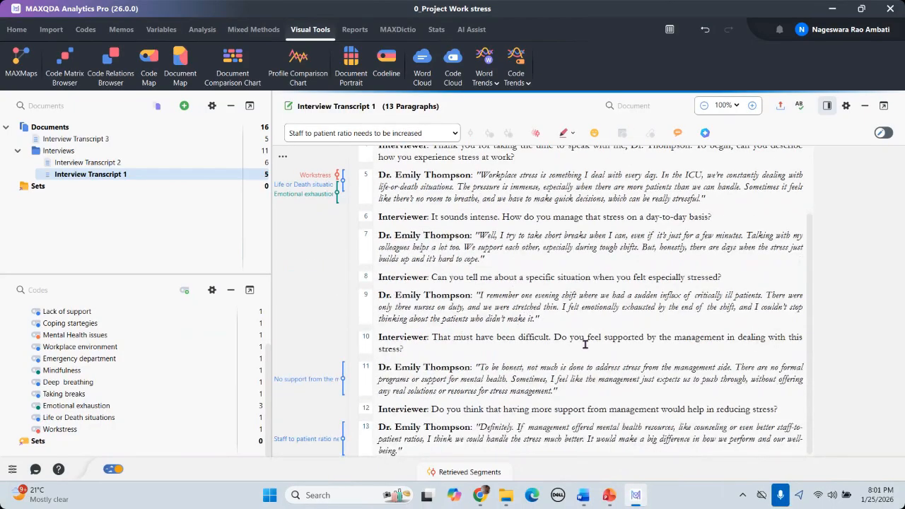
{"action": "scroll", "coordinate": [603, 382], "scroll_direction": "down", "scroll_amount": 1}
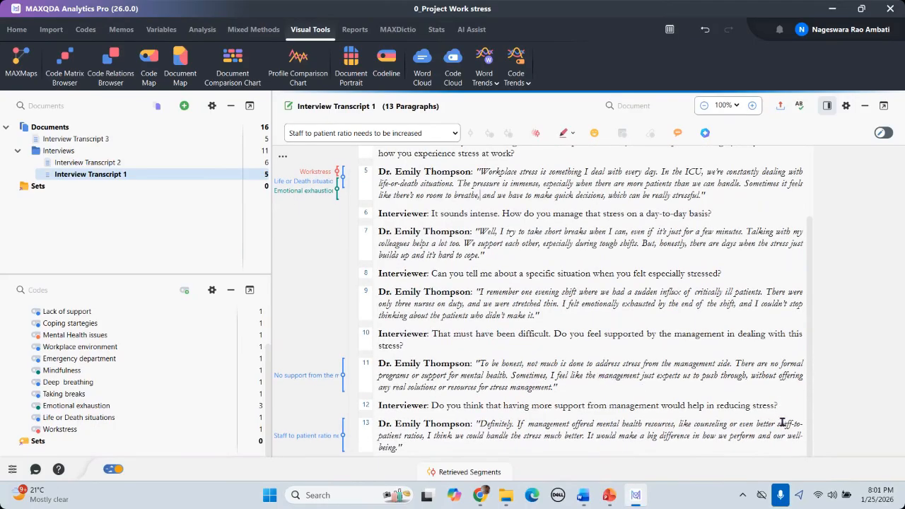
{"action": "left_click_drag", "start_coordinate": [779, 423], "coordinate": [424, 436]}
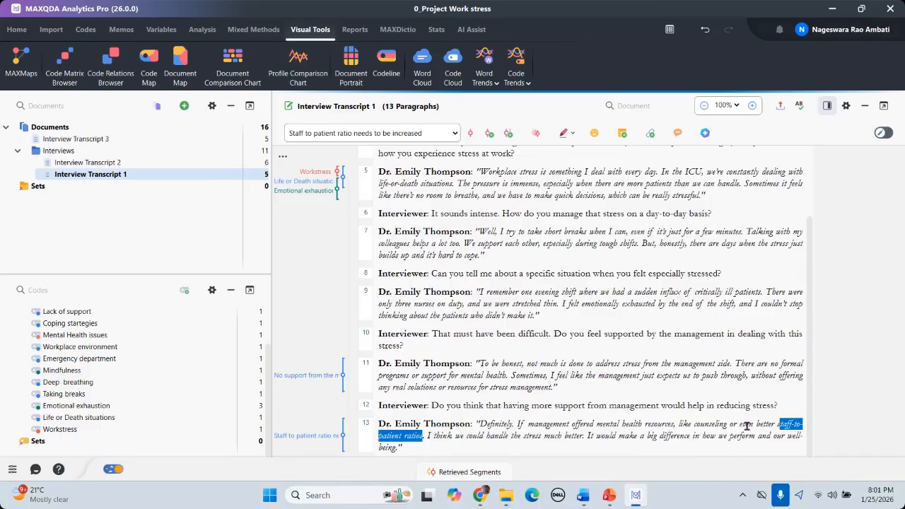
{"action": "left_click", "coordinate": [779, 422]}
{"action": "left_click_drag", "start_coordinate": [779, 423], "coordinate": [423, 437]}
{"action": "left_click", "coordinate": [779, 422]}
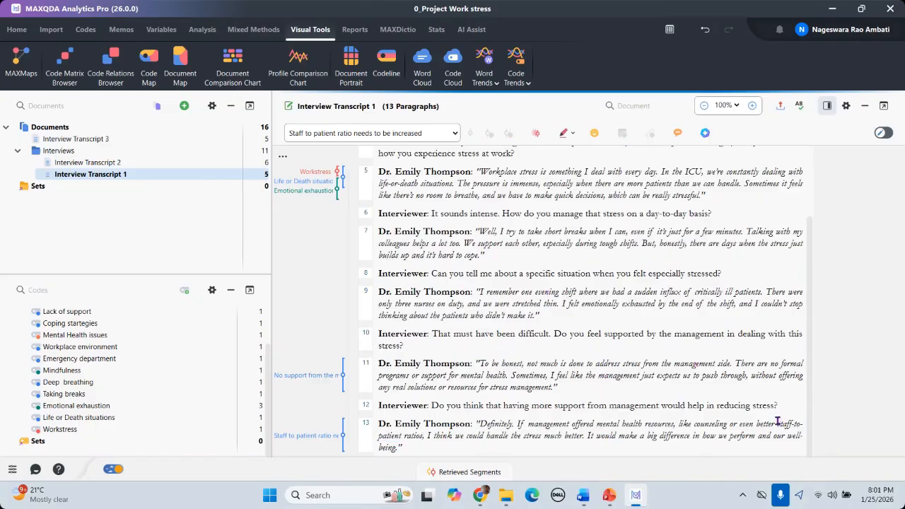
{"action": "left_click_drag", "start_coordinate": [778, 423], "coordinate": [425, 437]}
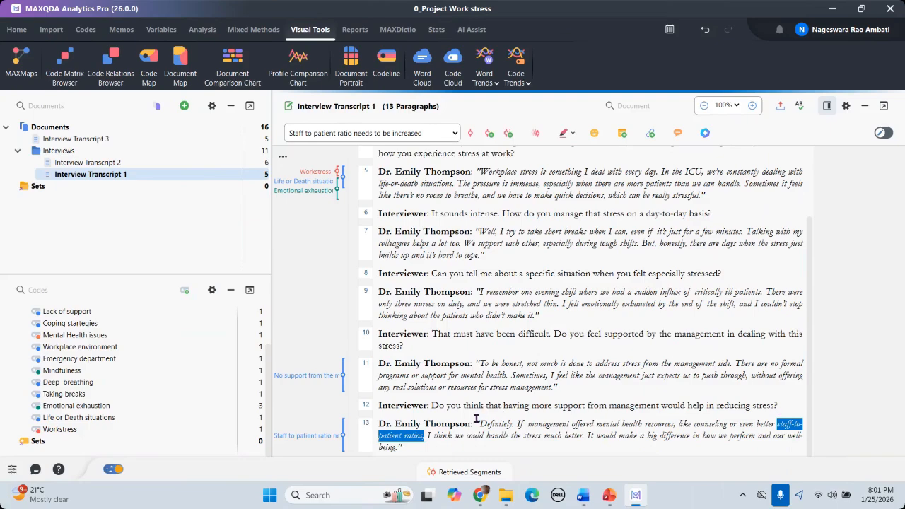
{"action": "left_click_drag", "start_coordinate": [474, 416], "coordinate": [495, 446]}
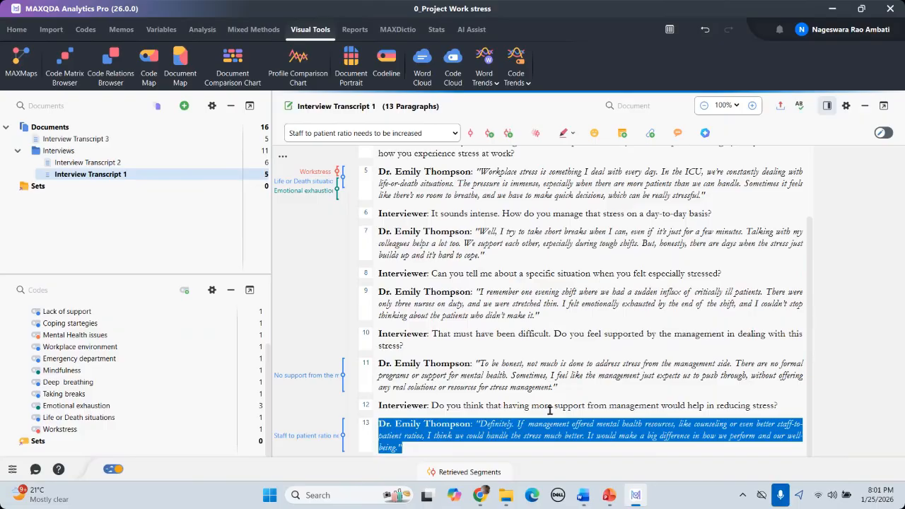
{"action": "left_click", "coordinate": [791, 415]}
{"action": "left_click_drag", "start_coordinate": [780, 425], "coordinate": [426, 437]}
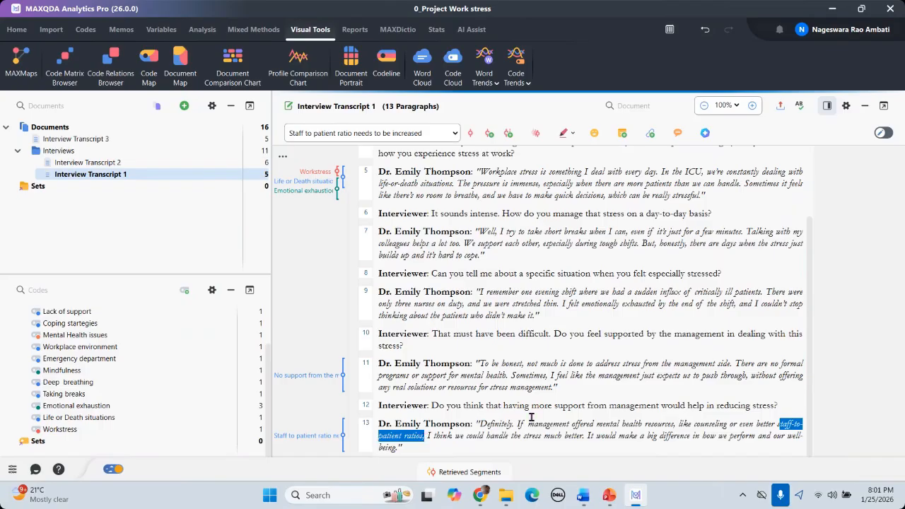
{"action": "left_click_drag", "start_coordinate": [776, 422], "coordinate": [423, 435]}
{"action": "right_click", "coordinate": [787, 423]}
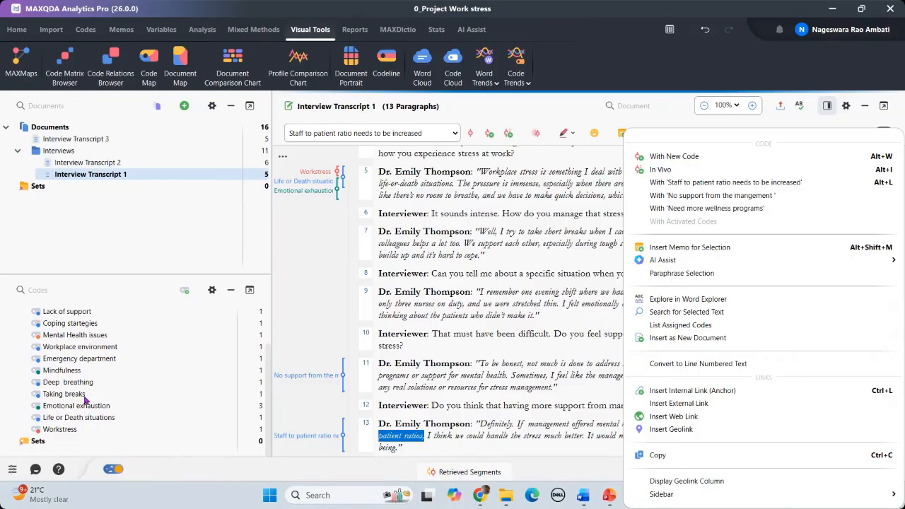
{"action": "left_click", "coordinate": [495, 378]}
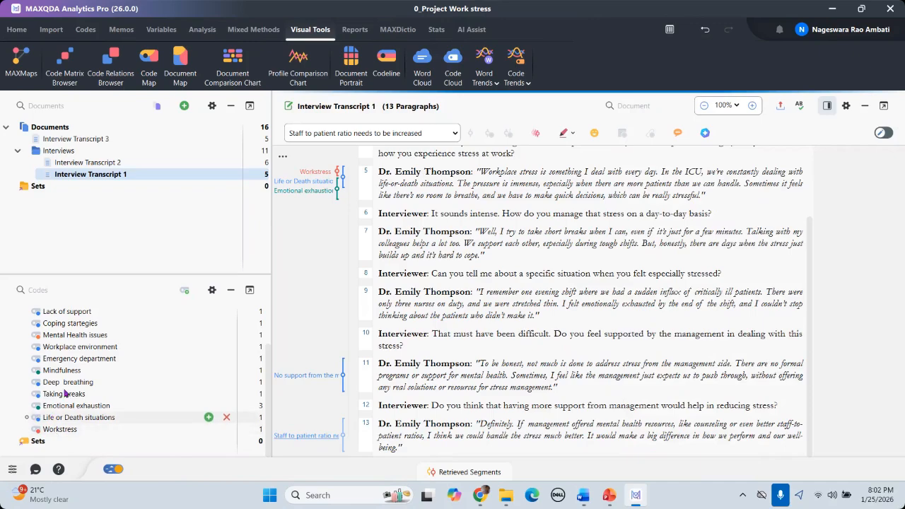
Step: Create an in-vivo code 'staff-to-patient ratios,' from the selected phrase in paragraph 13
{"action": "scroll", "coordinate": [63, 375], "scroll_direction": "up", "scroll_amount": 3}
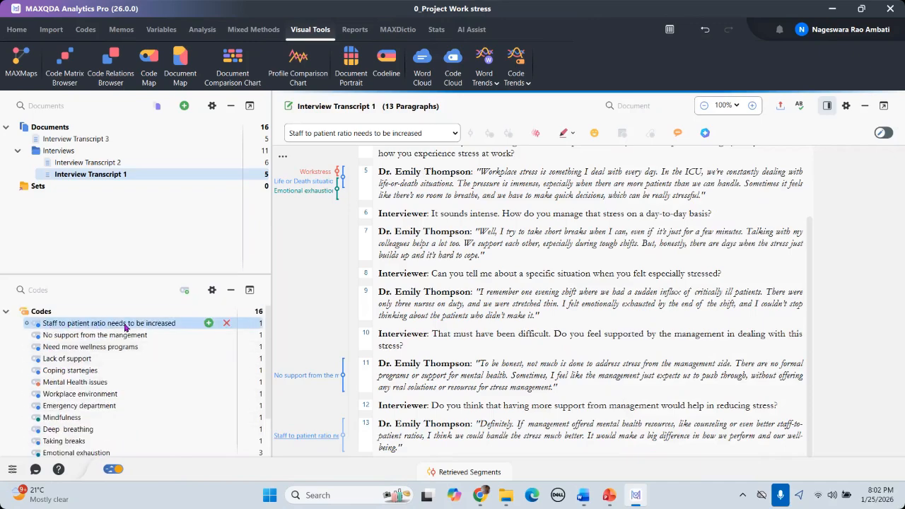
{"action": "mouse_move", "coordinate": [154, 330]}
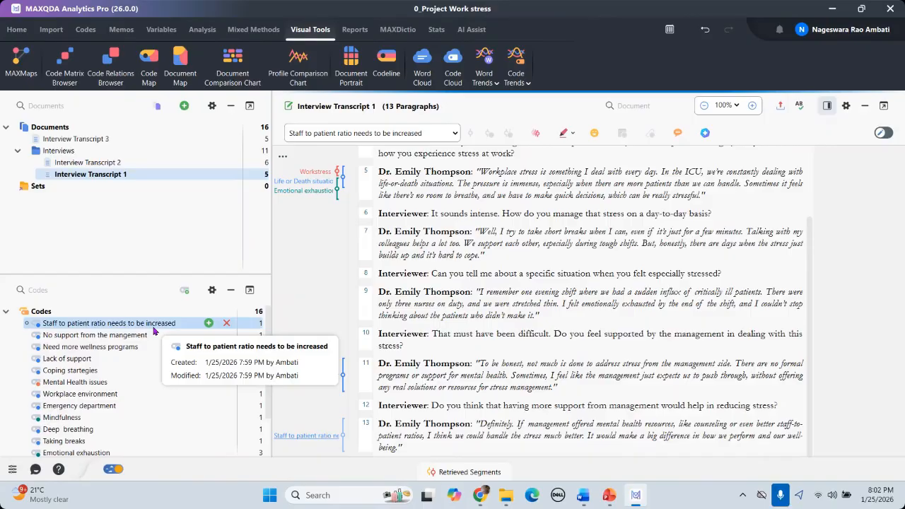
{"action": "left_click_drag", "start_coordinate": [777, 425], "coordinate": [424, 436]}
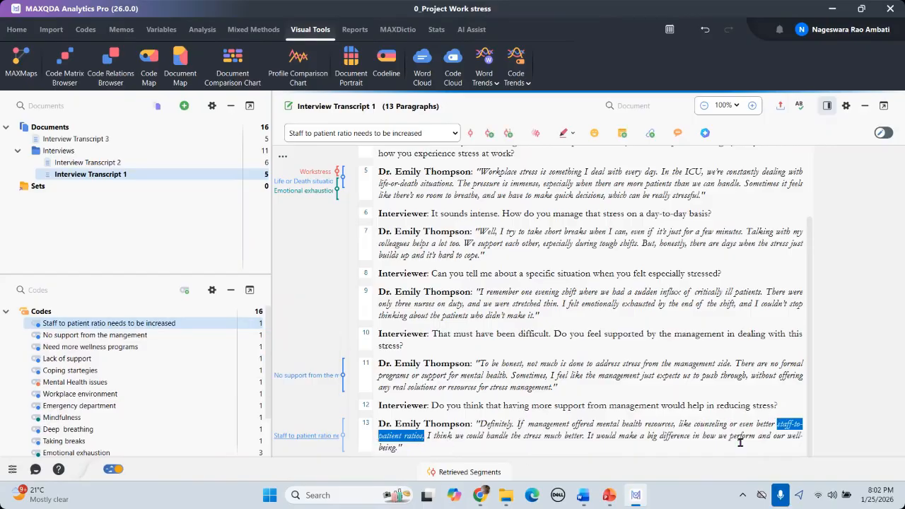
{"action": "left_click", "coordinate": [785, 423]}
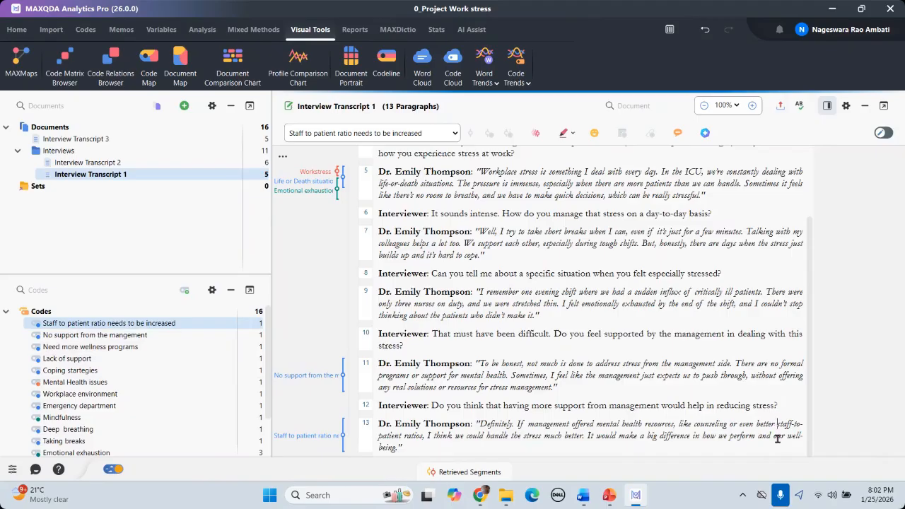
{"action": "left_click_drag", "start_coordinate": [777, 424], "coordinate": [424, 438]}
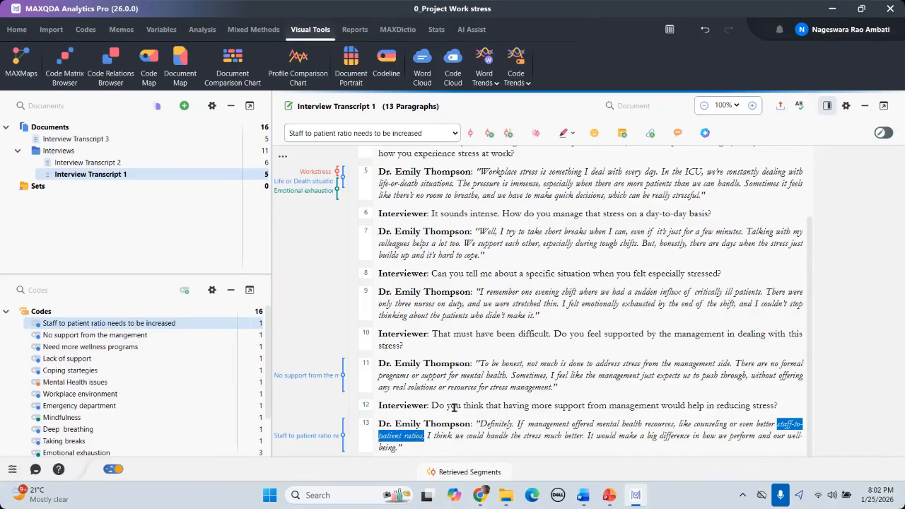
{"action": "right_click", "coordinate": [787, 427]}
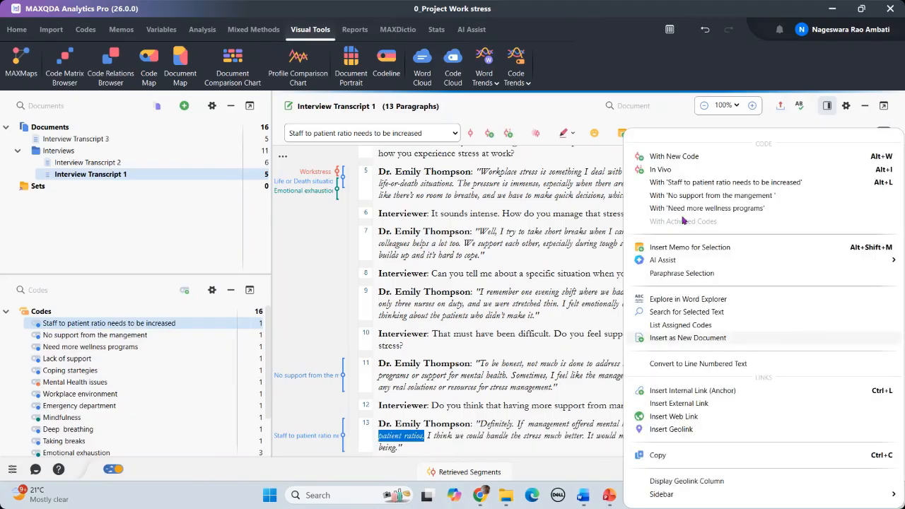
{"action": "left_click", "coordinate": [657, 171]}
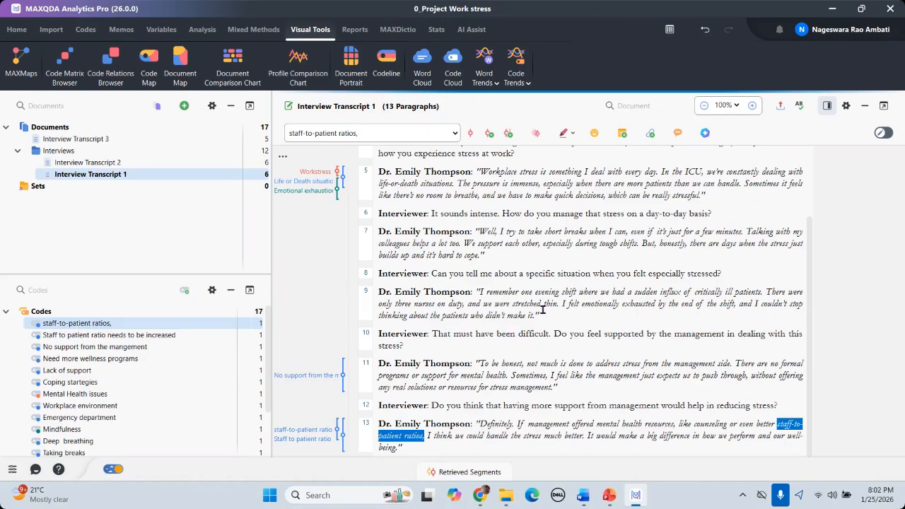
{"action": "scroll", "coordinate": [544, 311], "scroll_direction": "up", "scroll_amount": 2}
{"action": "scroll", "coordinate": [482, 277], "scroll_direction": "down", "scroll_amount": 2}
{"action": "scroll", "coordinate": [534, 316], "scroll_direction": "up", "scroll_amount": 3}
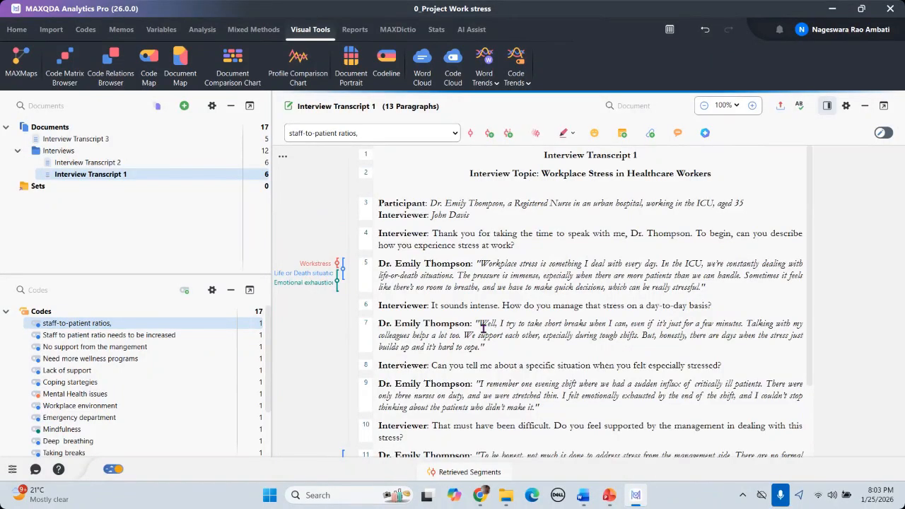
{"action": "scroll", "coordinate": [423, 334], "scroll_direction": "down", "scroll_amount": 1}
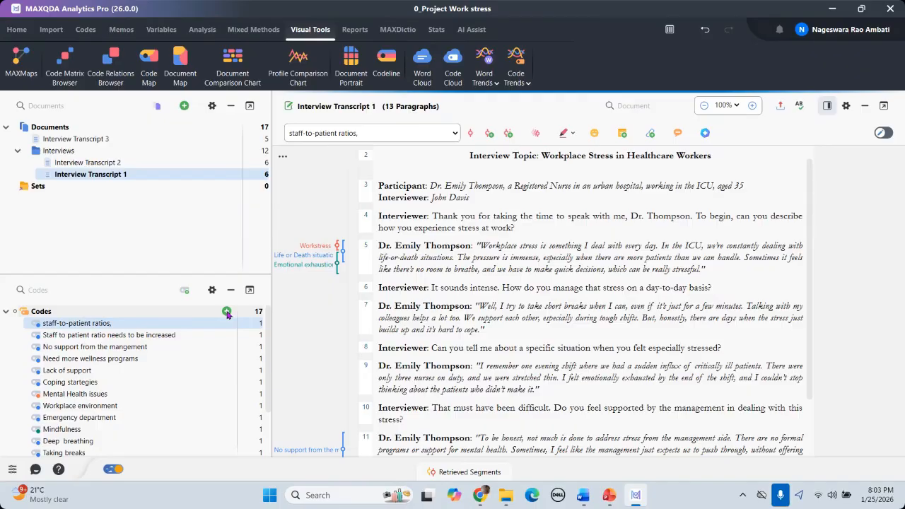
{"action": "mouse_move", "coordinate": [583, 495]}
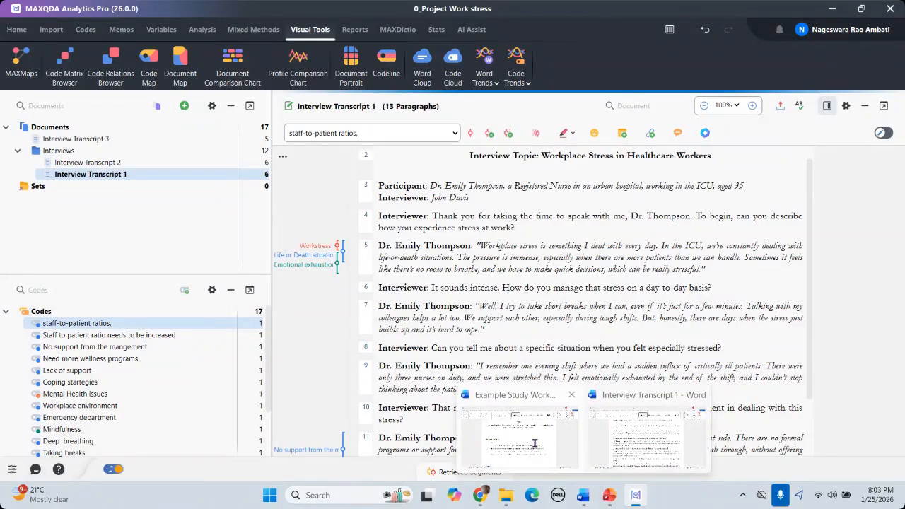
Step: Bring the Example Study Work stress document forward in Word and highlight research question 1
{"action": "left_click", "coordinate": [537, 447]}
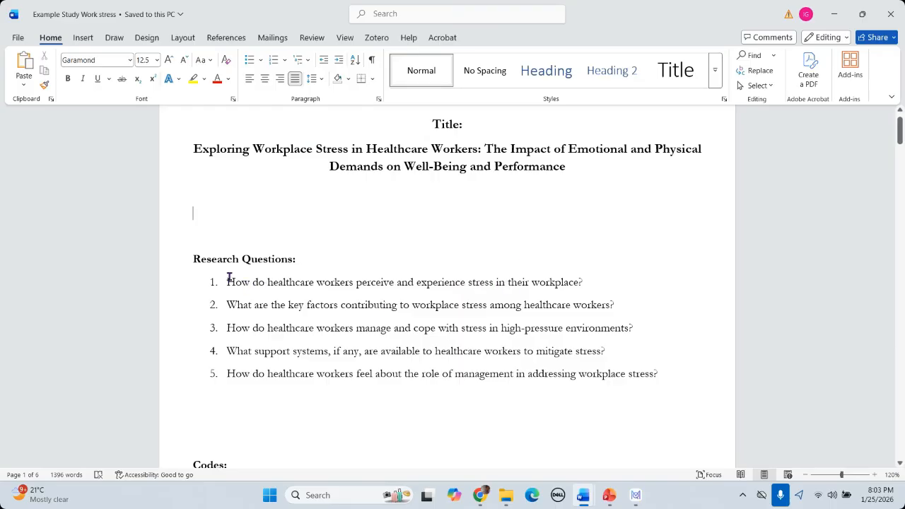
{"action": "left_click_drag", "start_coordinate": [226, 280], "coordinate": [593, 286]}
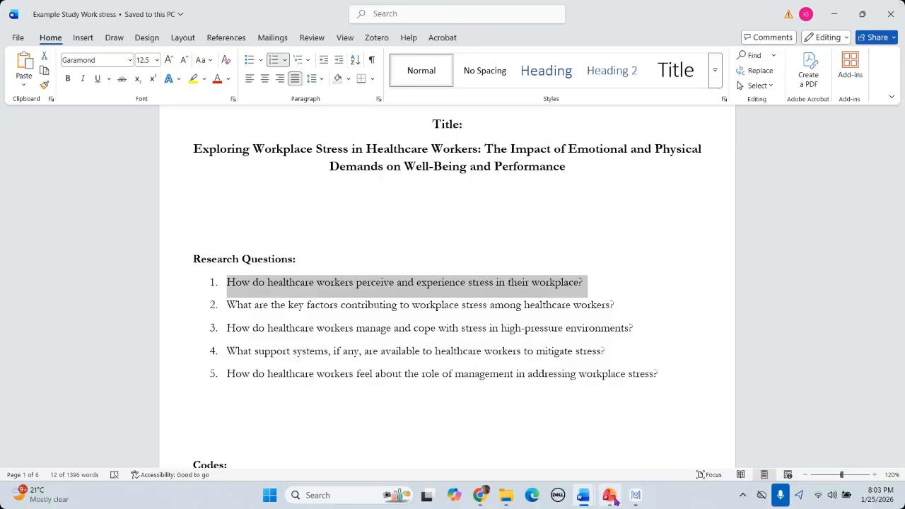
{"action": "mouse_move", "coordinate": [611, 497]}
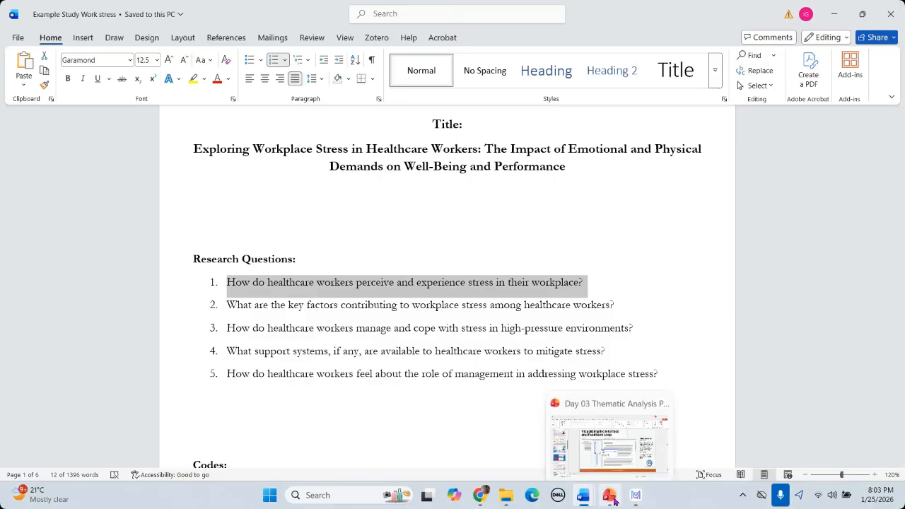
Step: Review slides 17 and 16 of the Day 03 Thematic Analysis deck, then return to MAXQDA
{"action": "left_click", "coordinate": [622, 437]}
{"action": "scroll", "coordinate": [484, 313], "scroll_direction": "up", "scroll_amount": 3}
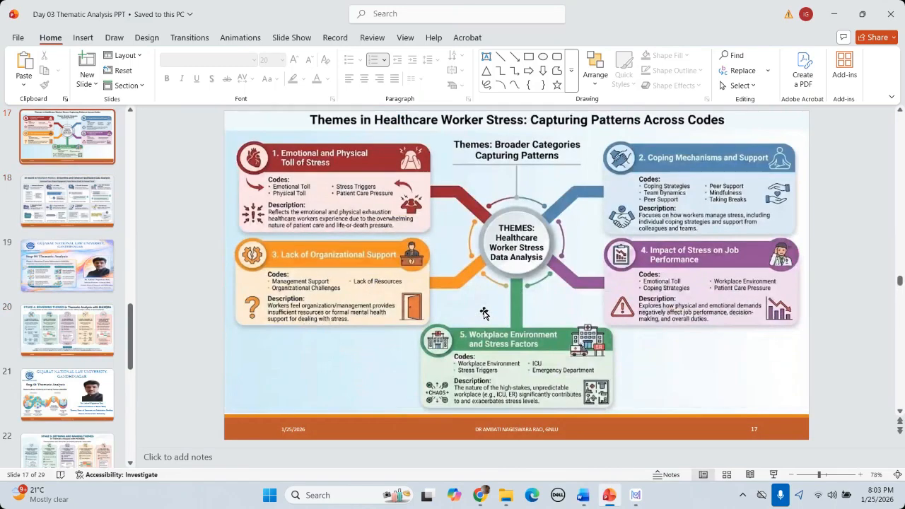
{"action": "scroll", "coordinate": [484, 313], "scroll_direction": "up", "scroll_amount": 1}
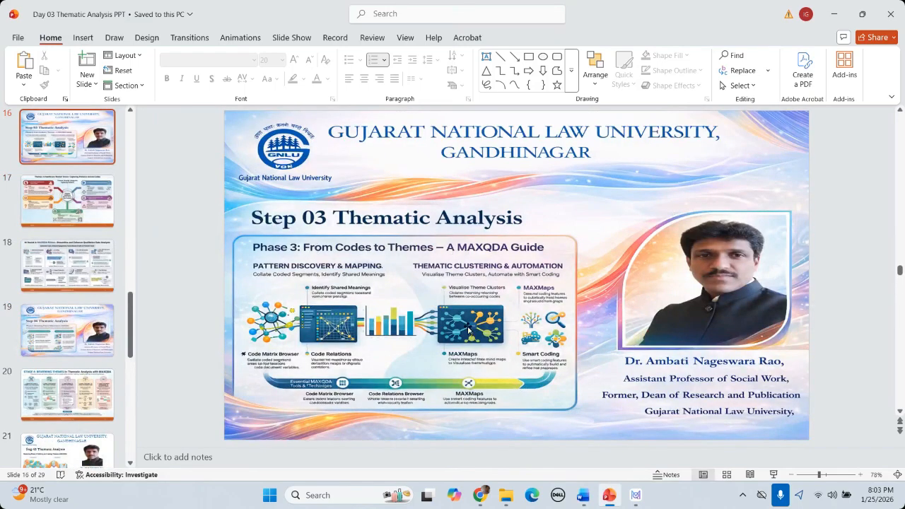
{"action": "left_click", "coordinate": [832, 15]}
{"action": "left_click", "coordinate": [299, 281]}
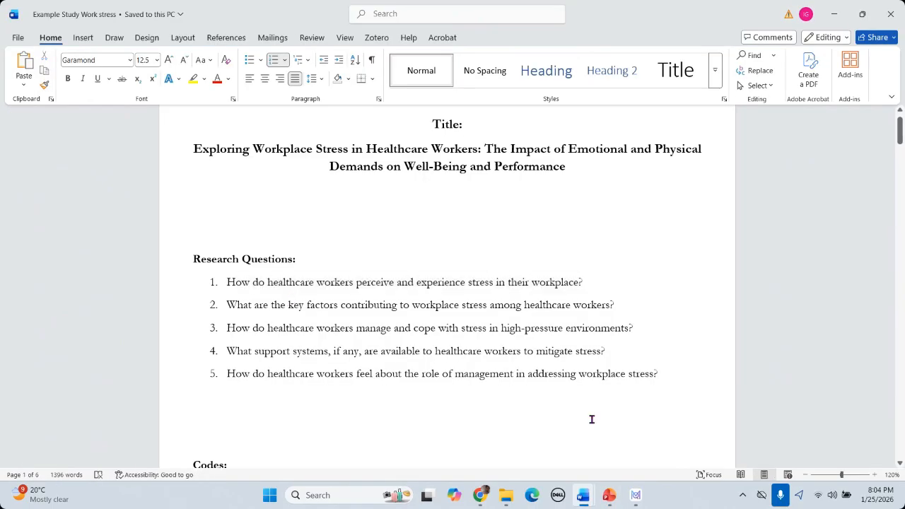
{"action": "left_click", "coordinate": [636, 501]}
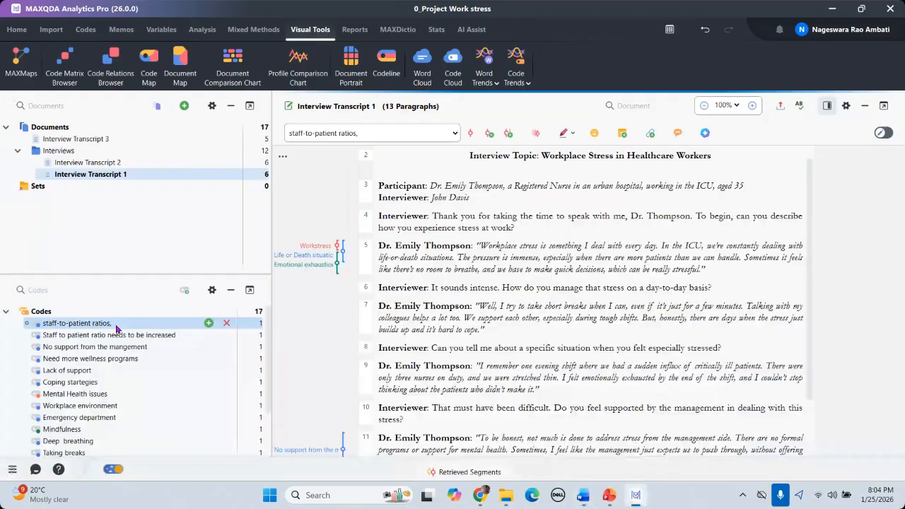
{"action": "scroll", "coordinate": [114, 333], "scroll_direction": "down", "scroll_amount": 2}
{"action": "scroll", "coordinate": [79, 389], "scroll_direction": "up", "scroll_amount": 2}
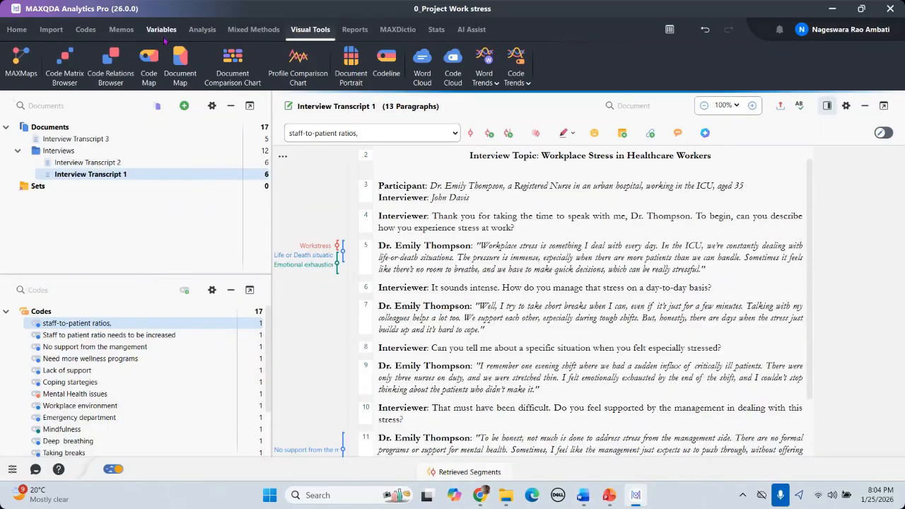
{"action": "left_click", "coordinate": [610, 497]}
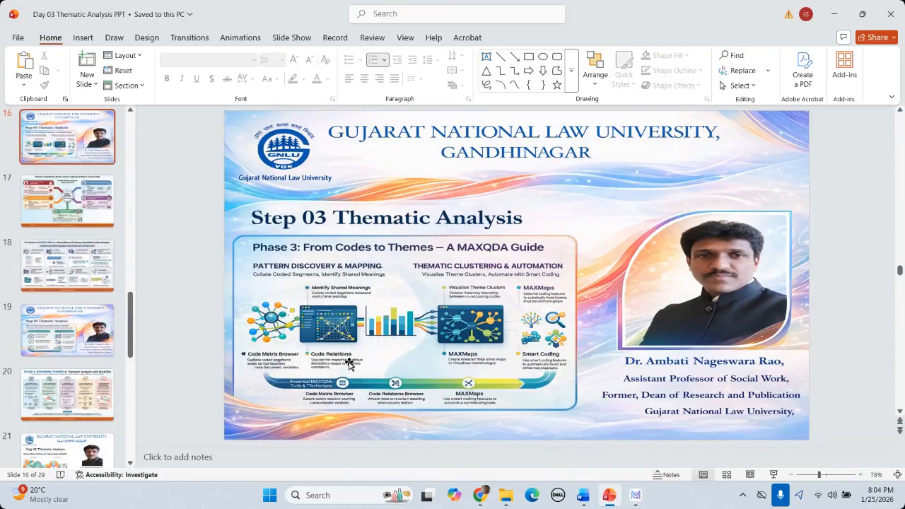
{"action": "scroll", "coordinate": [285, 284], "scroll_direction": "down", "scroll_amount": 1}
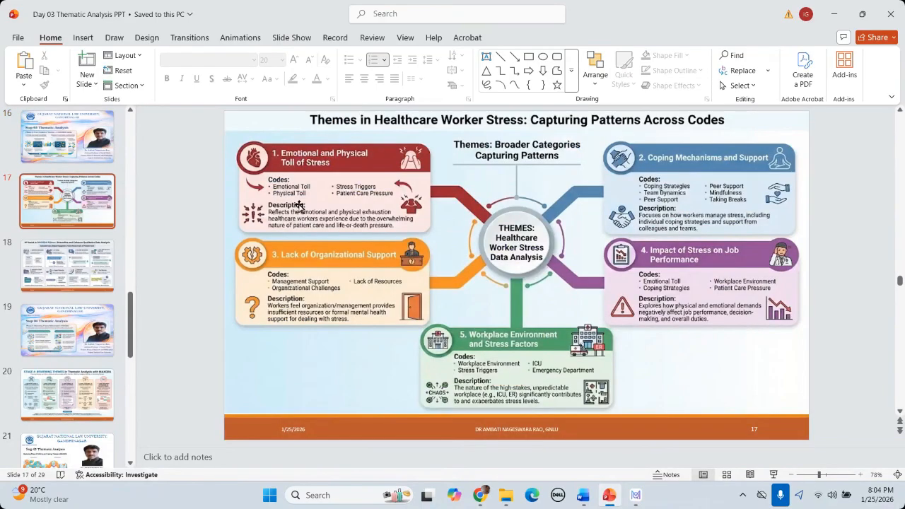
{"action": "scroll", "coordinate": [306, 222], "scroll_direction": "up", "scroll_amount": 1}
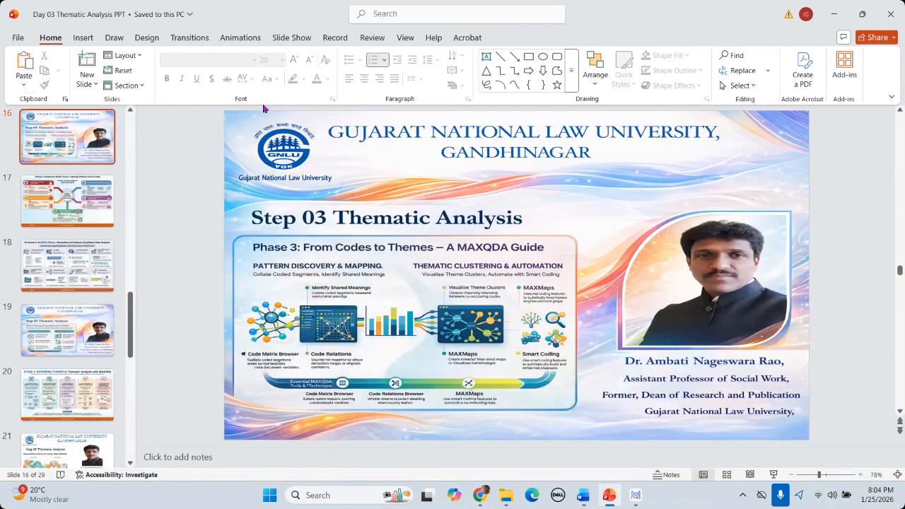
{"action": "left_click", "coordinate": [833, 15]}
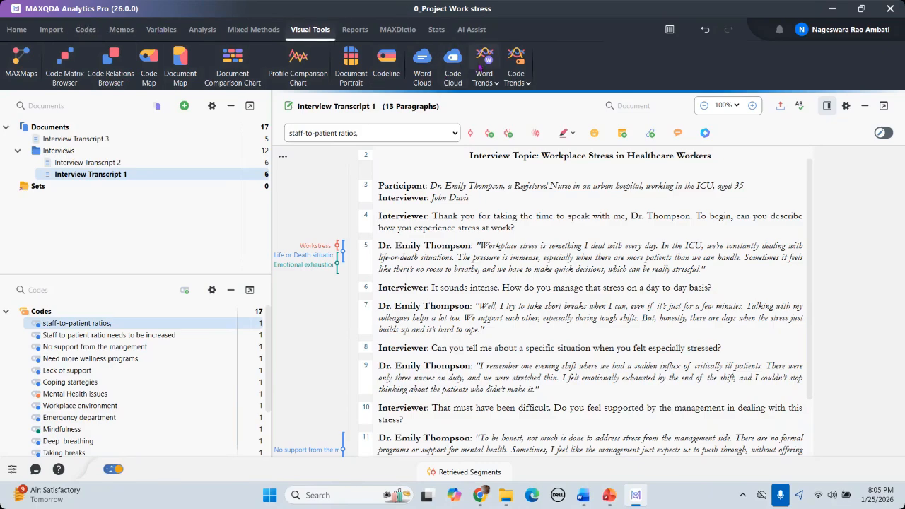
Step: Launch Creative Coding from the Codes tab, closing and reopening it once
{"action": "left_click", "coordinate": [84, 30]}
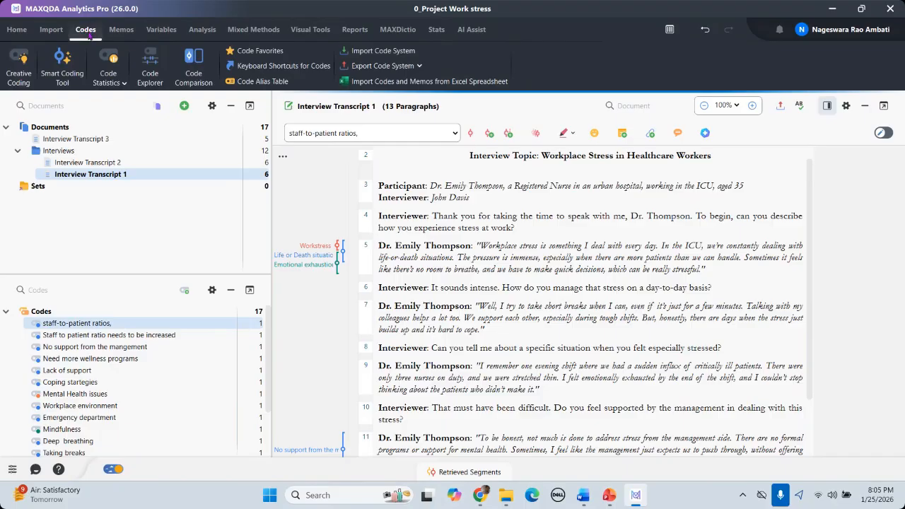
{"action": "left_click", "coordinate": [20, 74]}
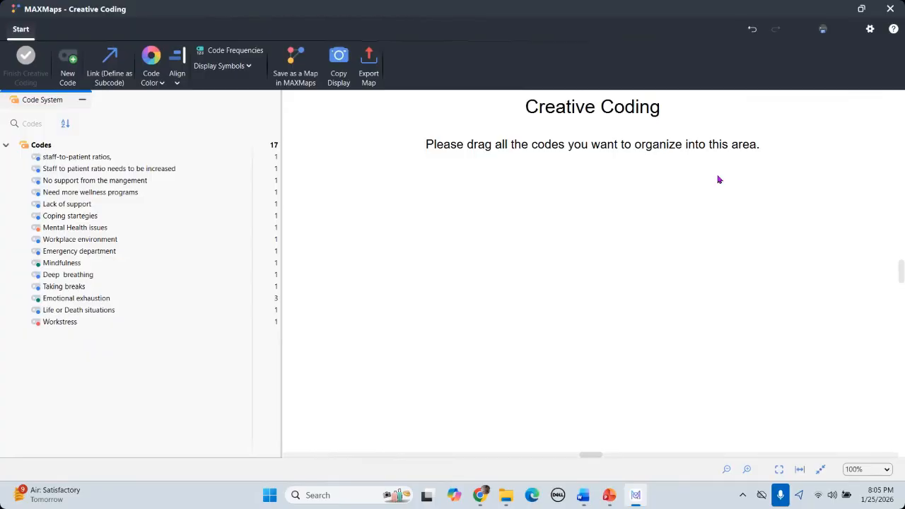
{"action": "left_click", "coordinate": [890, 9]}
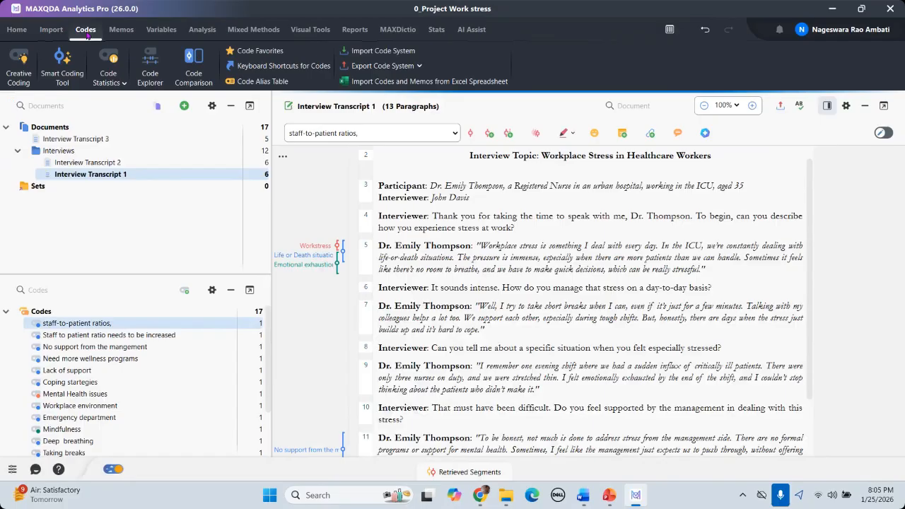
{"action": "left_click", "coordinate": [20, 82]}
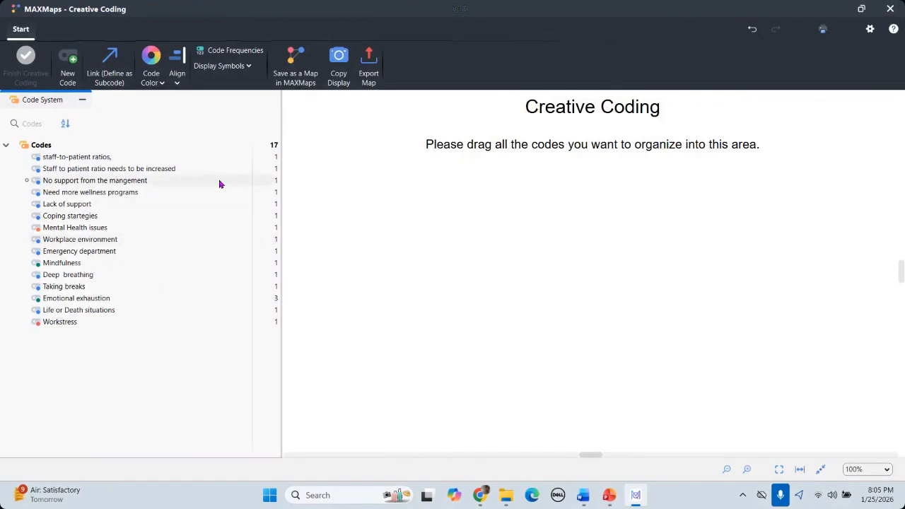
Step: Select the first eight codes, from staff-to-patient ratios through Workplace environment
{"action": "left_click", "coordinate": [76, 161]}
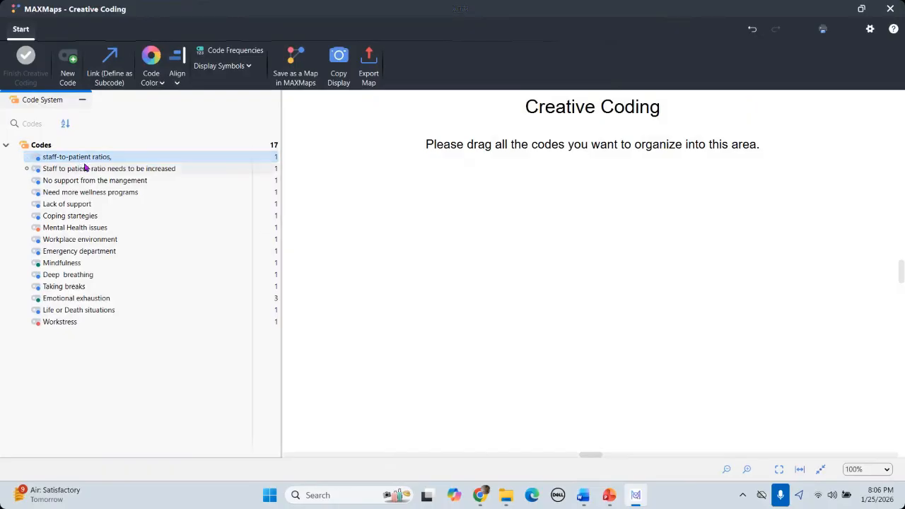
{"action": "left_click", "coordinate": [85, 170], "text": "ctrl"}
{"action": "left_click", "coordinate": [85, 180], "text": "ctrl"}
{"action": "left_click", "coordinate": [85, 192], "text": "ctrl"}
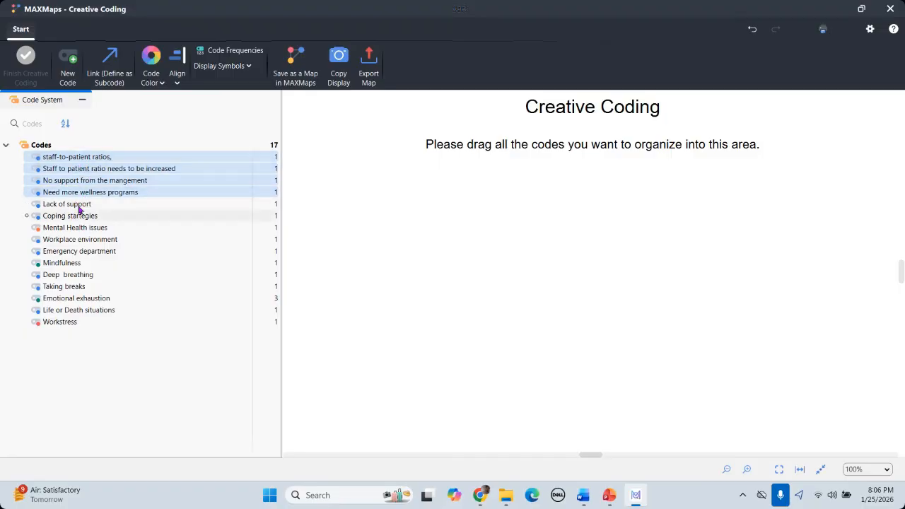
{"action": "left_click", "coordinate": [79, 204], "text": "ctrl"}
{"action": "left_click", "coordinate": [78, 216], "text": "ctrl"}
{"action": "left_click", "coordinate": [79, 228], "text": "ctrl"}
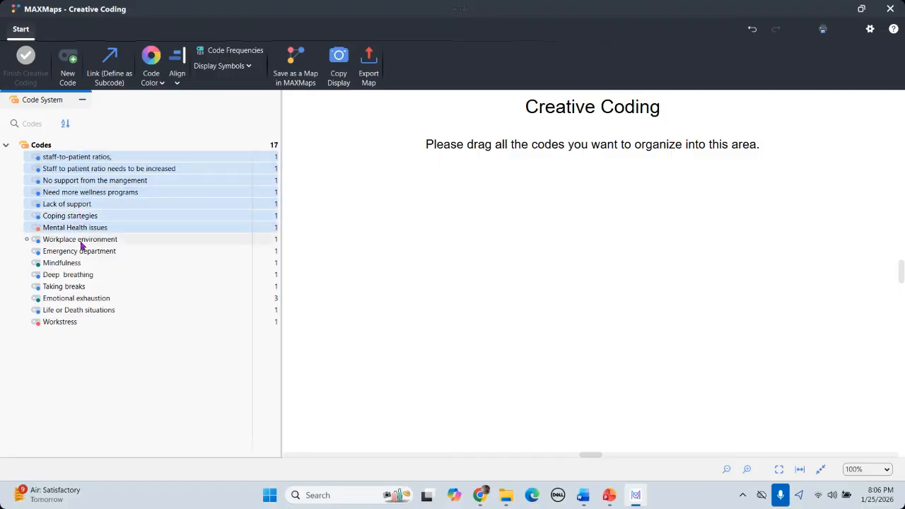
{"action": "left_click", "coordinate": [80, 239], "text": "ctrl"}
Step: Add Emergency department through Workstress to the selection and drag all codes onto the board
{"action": "left_click", "coordinate": [76, 252], "text": "ctrl"}
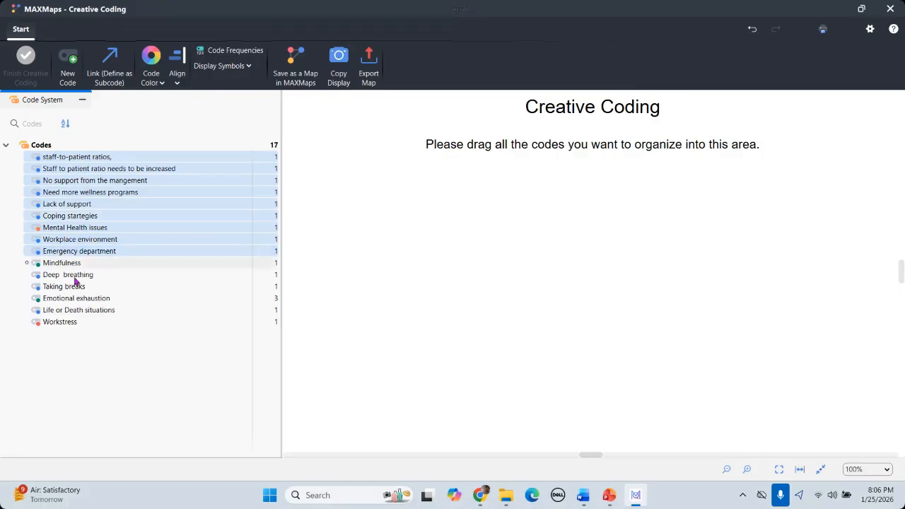
{"action": "left_click", "coordinate": [65, 263], "text": "ctrl"}
{"action": "left_click", "coordinate": [71, 275], "text": "ctrl"}
{"action": "left_click", "coordinate": [74, 286], "text": "ctrl"}
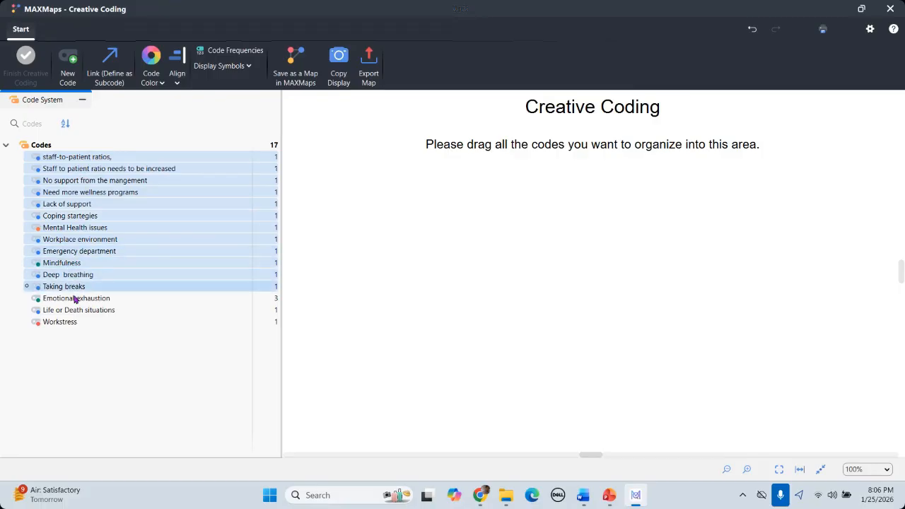
{"action": "left_click", "coordinate": [77, 298], "text": "ctrl"}
{"action": "left_click", "coordinate": [75, 310], "text": "ctrl"}
{"action": "left_click", "coordinate": [70, 325], "text": "ctrl"}
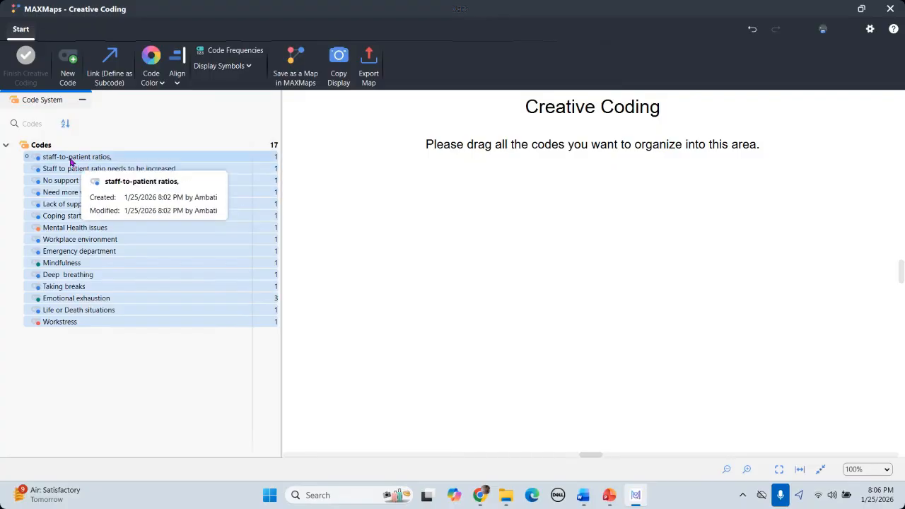
{"action": "left_click_drag", "start_coordinate": [68, 162], "coordinate": [622, 244]}
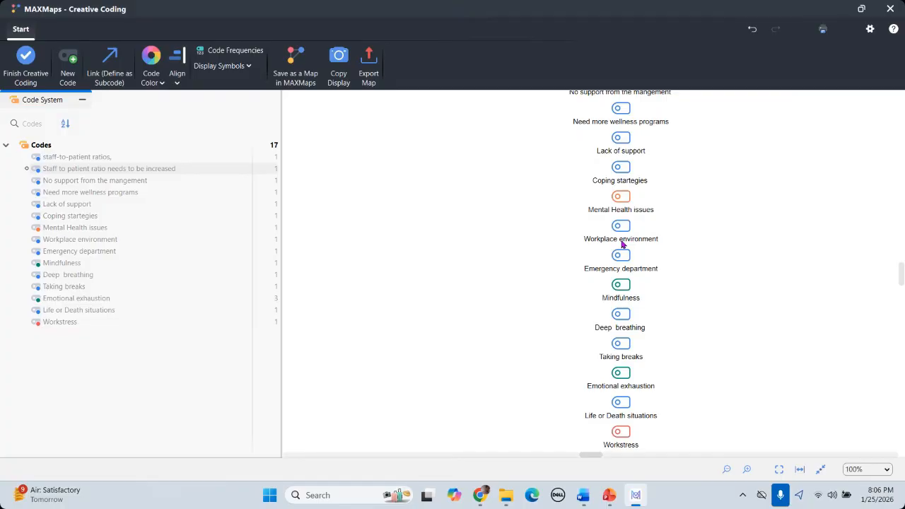
{"action": "scroll", "coordinate": [728, 297], "scroll_direction": "up", "scroll_amount": 4}
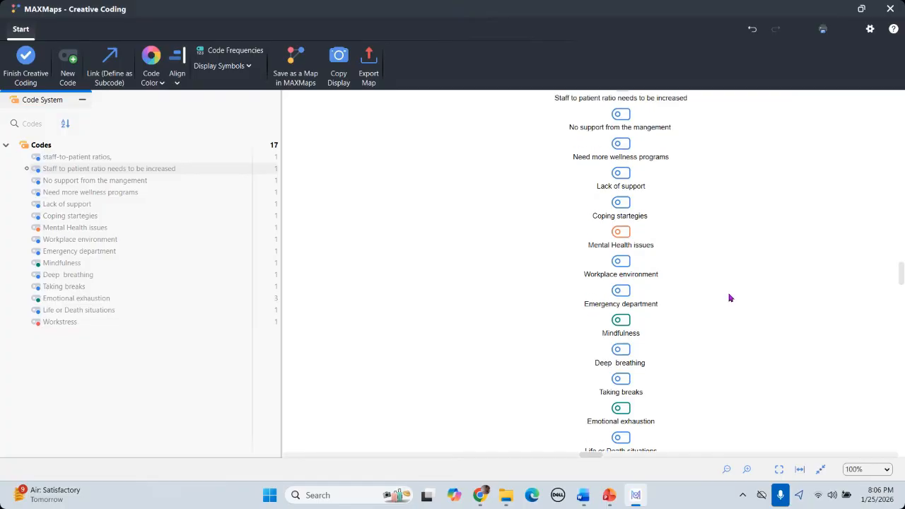
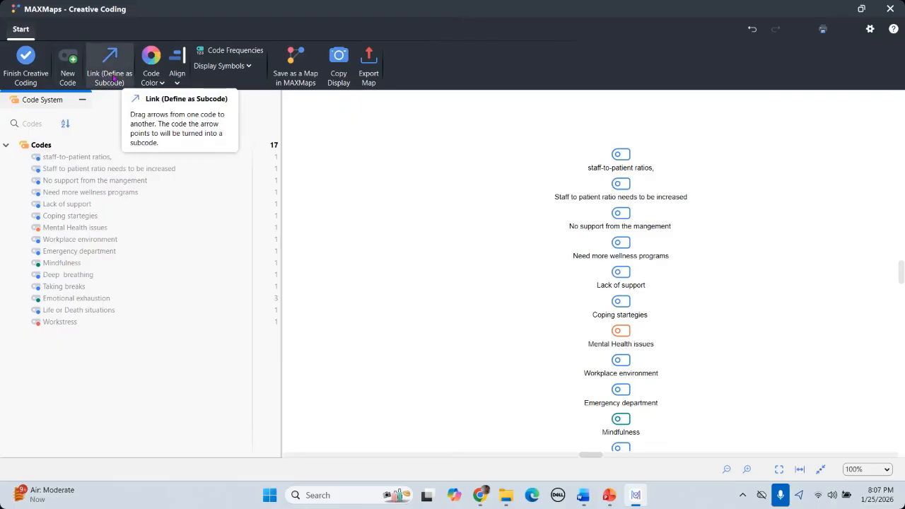
Step: Move staff-to-patient ratios, the ratio-increase code, No support, Need more wellness programs and Lack of support out of the column
{"action": "left_click", "coordinate": [113, 78]}
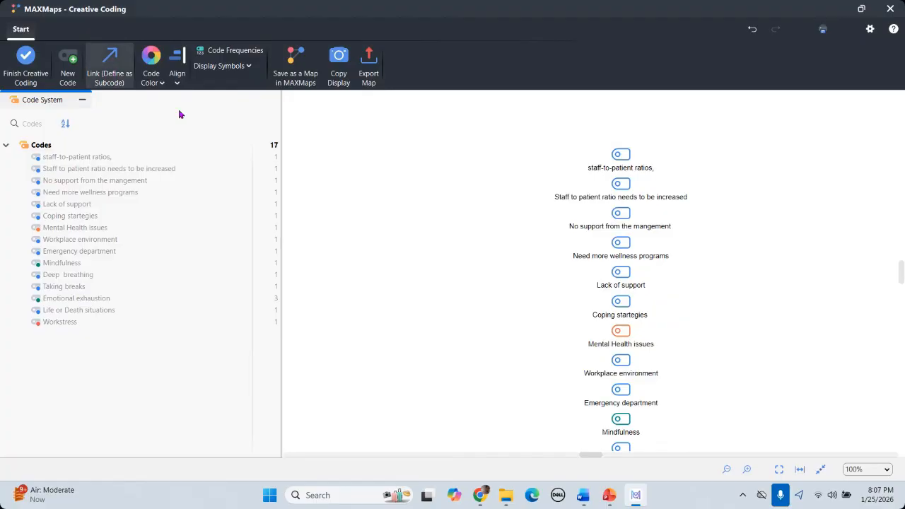
{"action": "left_click_drag", "start_coordinate": [603, 159], "coordinate": [402, 151]}
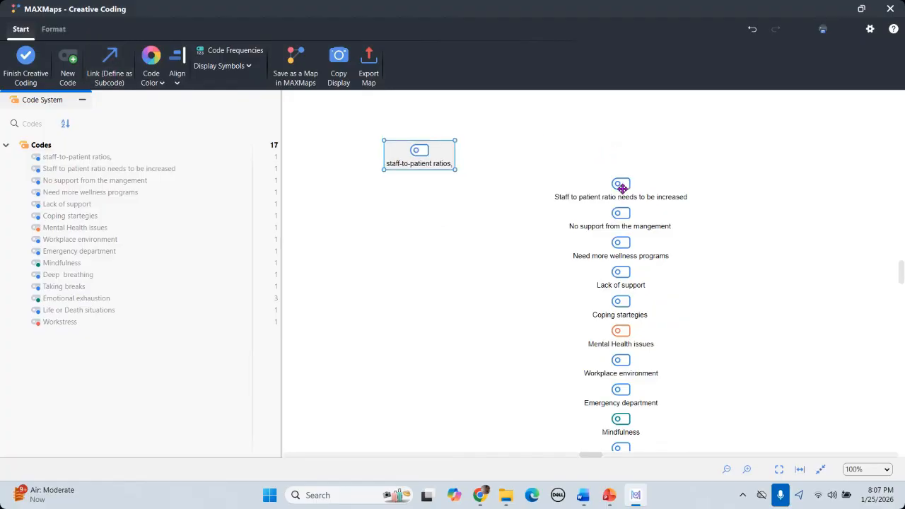
{"action": "left_click_drag", "start_coordinate": [622, 188], "coordinate": [381, 259]}
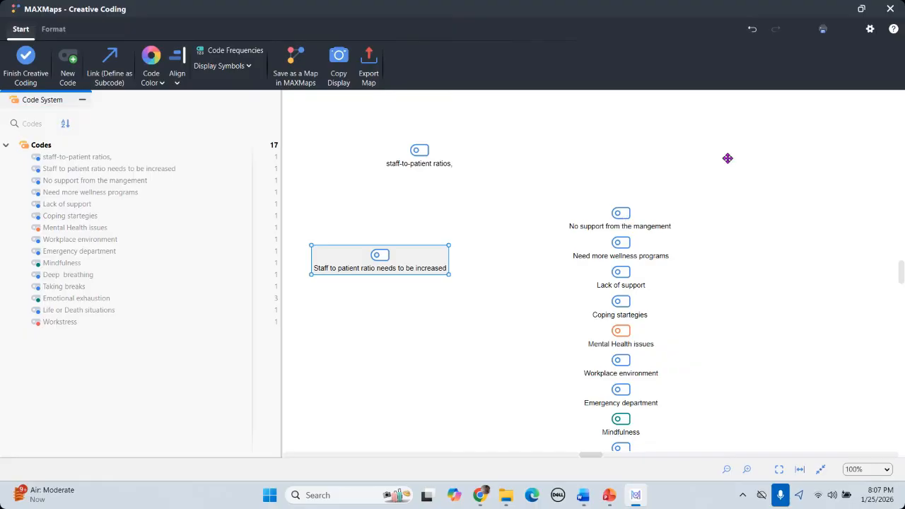
{"action": "left_click_drag", "start_coordinate": [727, 158], "coordinate": [727, 160]}
{"action": "left_click_drag", "start_coordinate": [615, 245], "coordinate": [386, 345]}
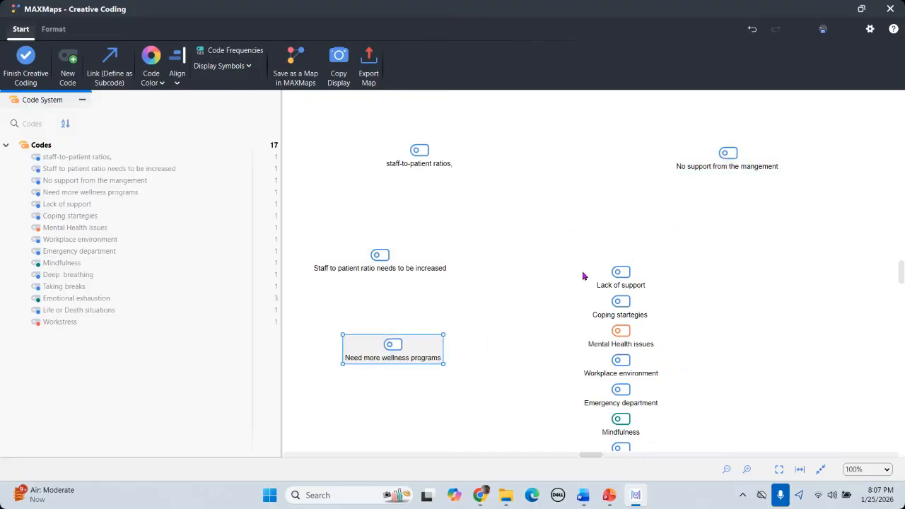
{"action": "left_click_drag", "start_coordinate": [620, 273], "coordinate": [467, 394]}
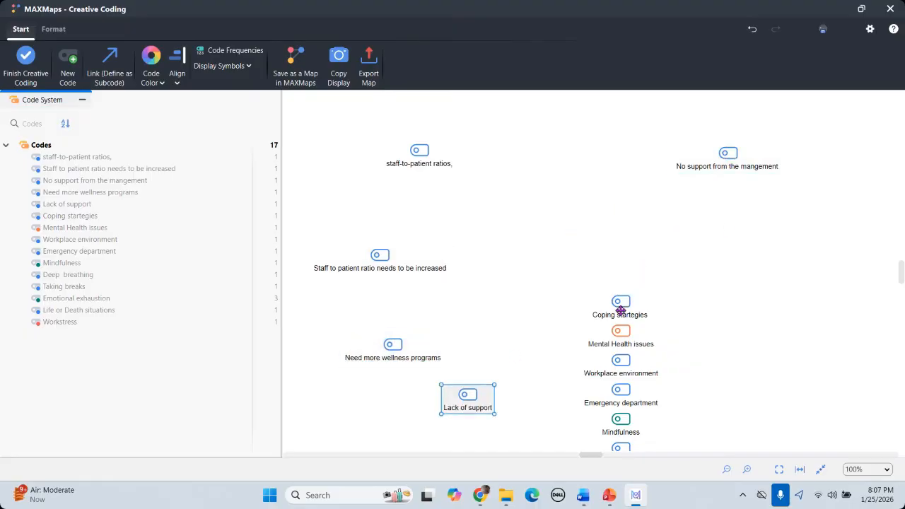
Step: Spread Coping startegies, Mental Health issues, Workplace environment, Emergency department and Mindfulness across the canvas
{"action": "left_click_drag", "start_coordinate": [620, 310], "coordinate": [540, 350]}
{"action": "left_click_drag", "start_coordinate": [620, 336], "coordinate": [597, 253]}
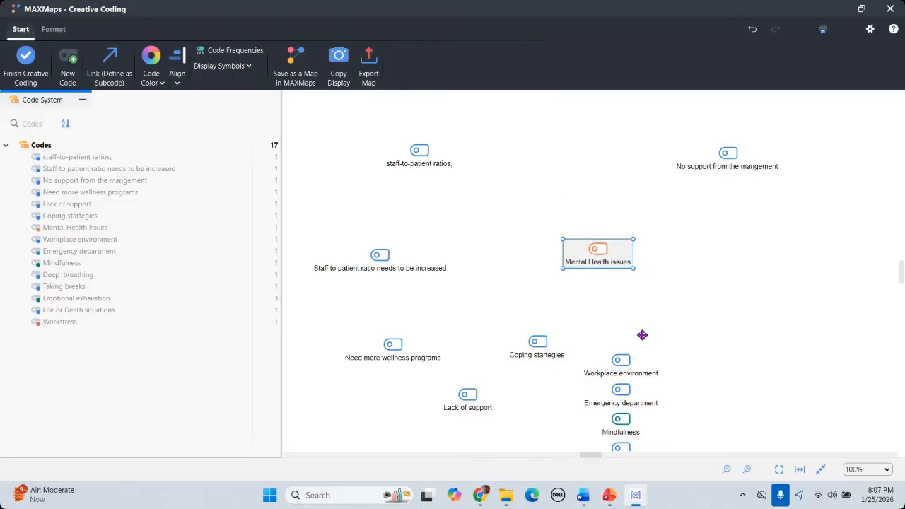
{"action": "left_click_drag", "start_coordinate": [639, 362], "coordinate": [699, 264]}
{"action": "left_click_drag", "start_coordinate": [626, 391], "coordinate": [786, 314]}
{"action": "left_click_drag", "start_coordinate": [635, 423], "coordinate": [634, 399]}
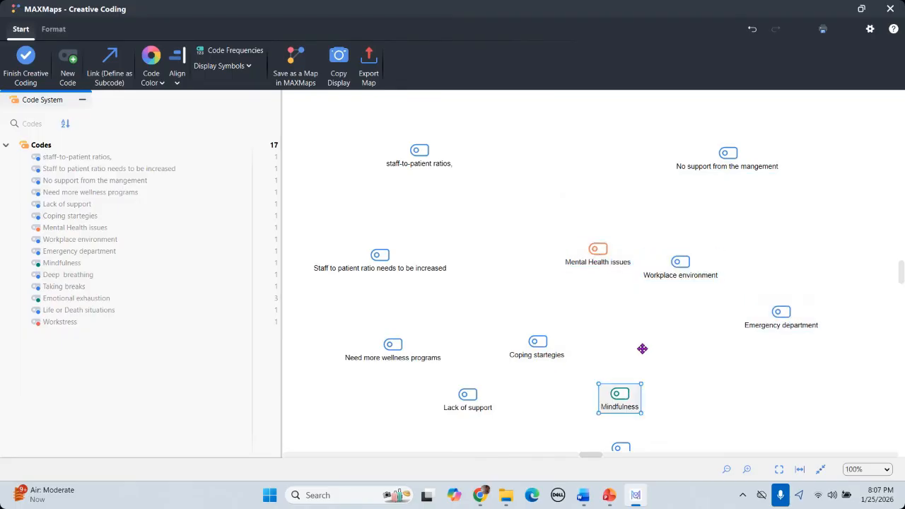
{"action": "left_click_drag", "start_coordinate": [642, 349], "coordinate": [642, 348]}
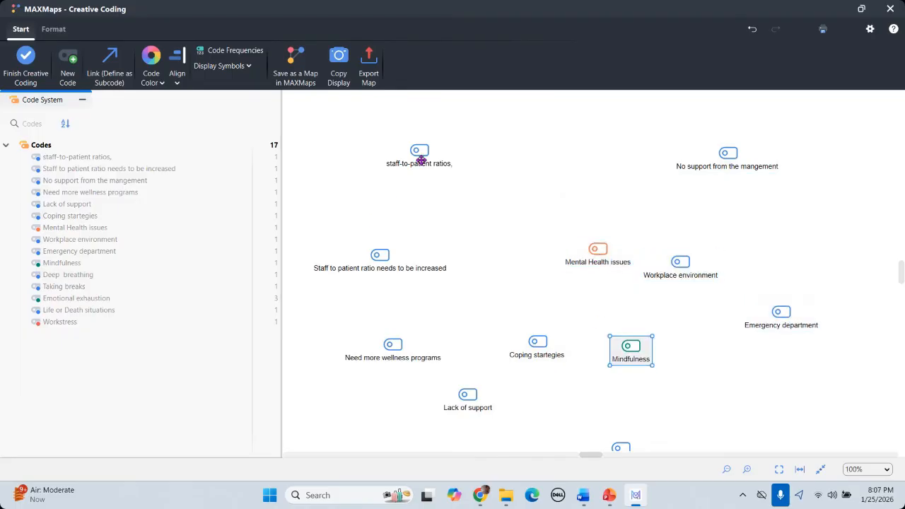
{"action": "scroll", "coordinate": [370, 220], "scroll_direction": "down", "scroll_amount": 1}
{"action": "scroll", "coordinate": [371, 223], "scroll_direction": "up", "scroll_amount": 1}
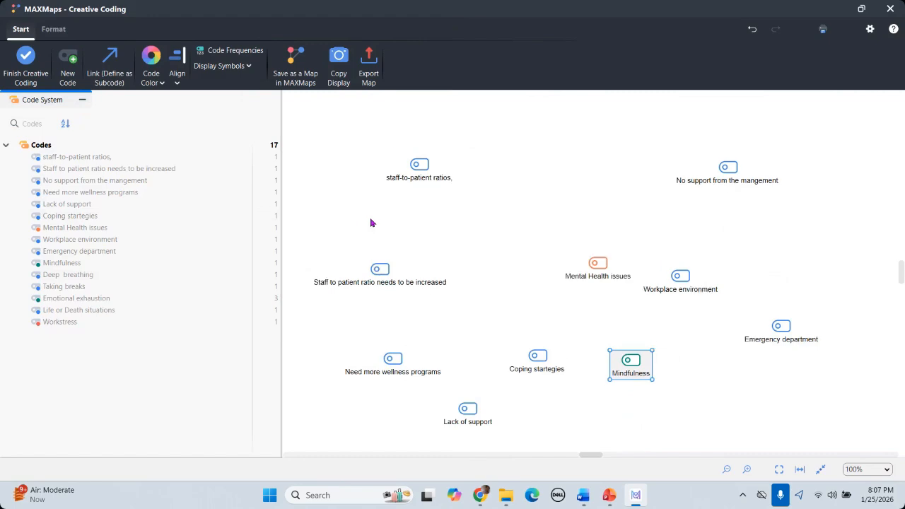
Step: Link staff-to-patient ratios to No support from the mangement and Staff to patient ratio needs to be increased
{"action": "left_click", "coordinate": [110, 70]}
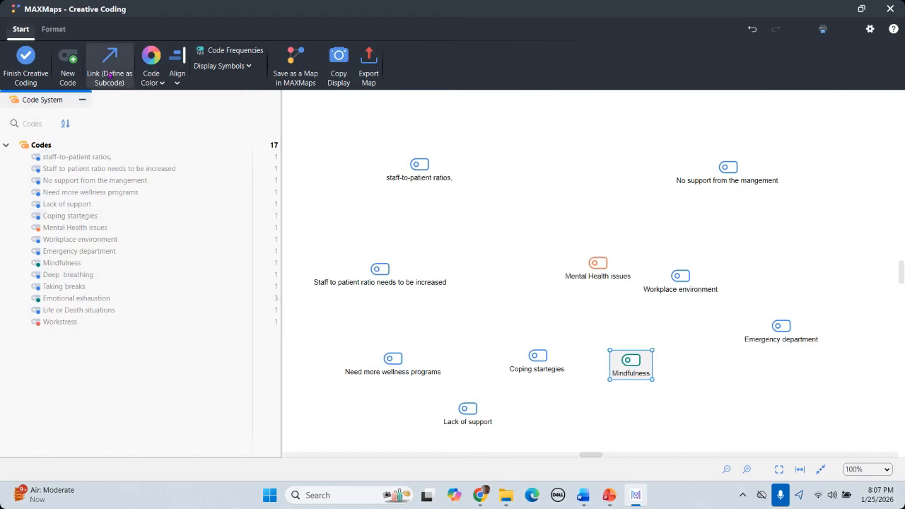
{"action": "left_click_drag", "start_coordinate": [425, 162], "coordinate": [699, 163]}
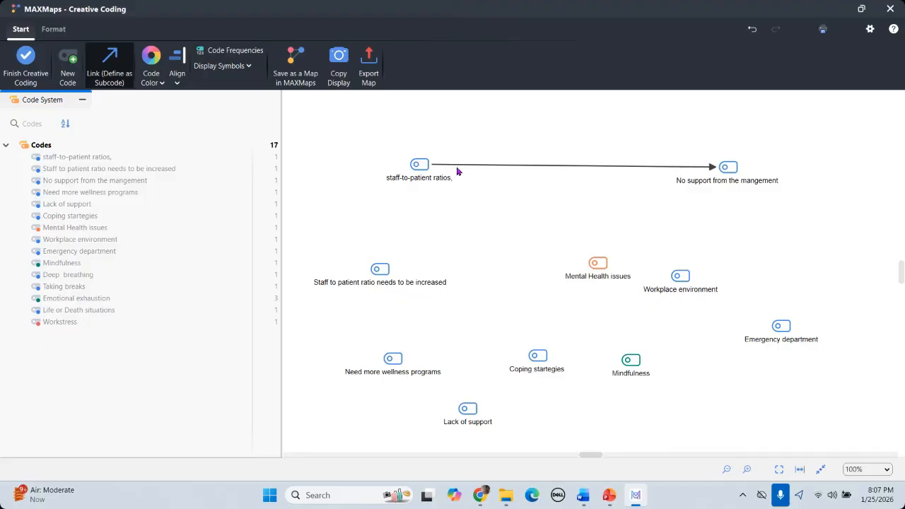
{"action": "left_click", "coordinate": [416, 182]}
{"action": "left_click_drag", "start_coordinate": [415, 183], "coordinate": [384, 261]}
{"action": "left_click", "coordinate": [491, 219]}
{"action": "left_click_drag", "start_coordinate": [417, 176], "coordinate": [398, 281]}
{"action": "left_click_drag", "start_coordinate": [377, 270], "coordinate": [420, 165]}
Step: Chain the ratio-increase code to Mental Health issues, then to Need more wellness programs
{"action": "mouse_move", "coordinate": [597, 265]}
{"action": "left_mouse_down"}
{"action": "mouse_move", "coordinate": [369, 163]}
{"action": "mouse_move", "coordinate": [511, 244]}
{"action": "mouse_move", "coordinate": [541, 272]}
{"action": "left_mouse_up"}
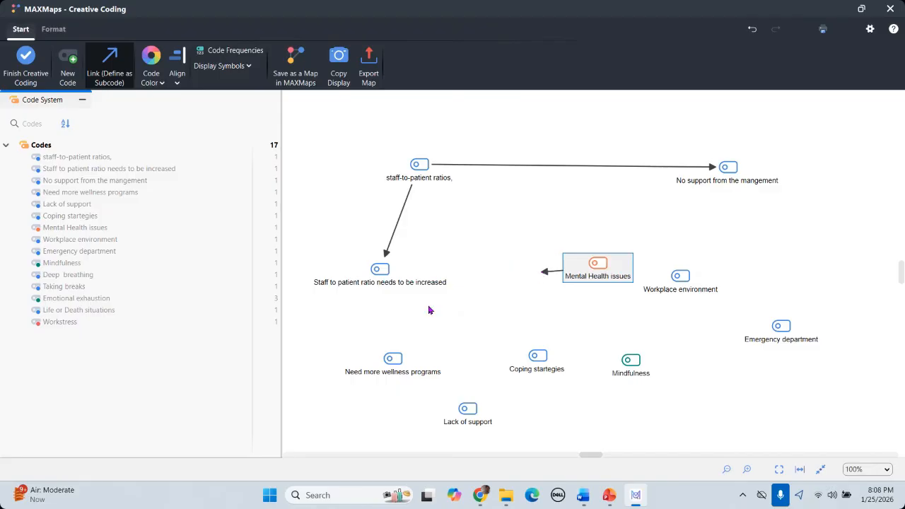
{"action": "left_click_drag", "start_coordinate": [392, 280], "coordinate": [597, 265]}
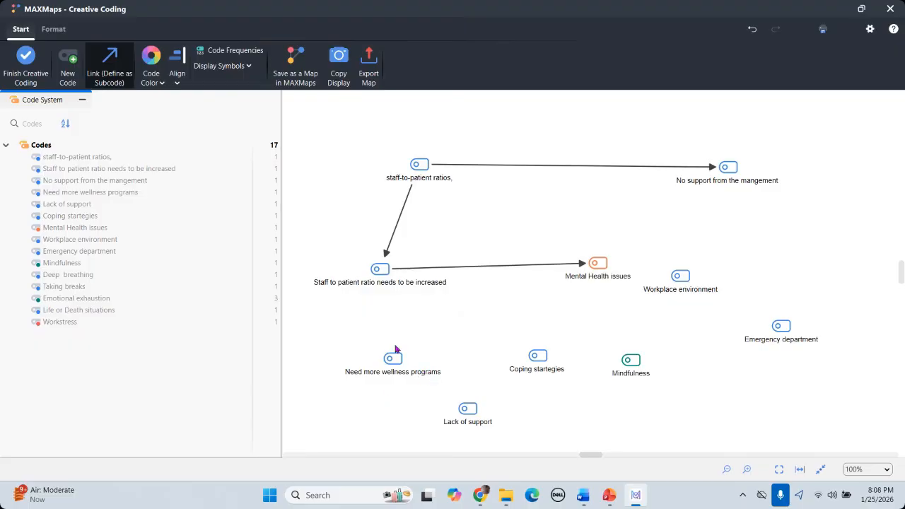
{"action": "left_click_drag", "start_coordinate": [597, 265], "coordinate": [399, 358]}
Step: Link Need more wellness programs to Mindfulness, and Mindfulness to Workplace environment
{"action": "left_click_drag", "start_coordinate": [403, 364], "coordinate": [636, 365]}
{"action": "left_click", "coordinate": [697, 431]}
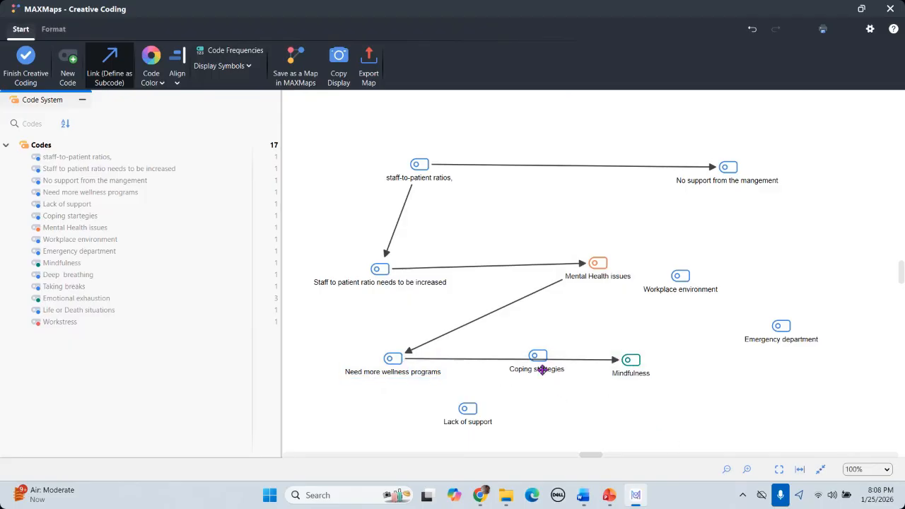
{"action": "left_click_drag", "start_coordinate": [540, 367], "coordinate": [550, 408]}
{"action": "scroll", "coordinate": [653, 369], "scroll_direction": "down", "scroll_amount": 2}
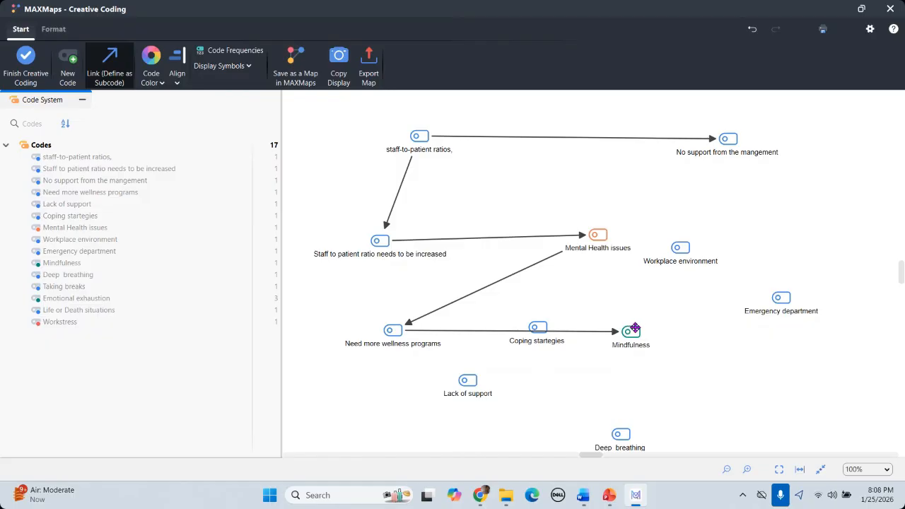
{"action": "left_click_drag", "start_coordinate": [635, 327], "coordinate": [668, 256]}
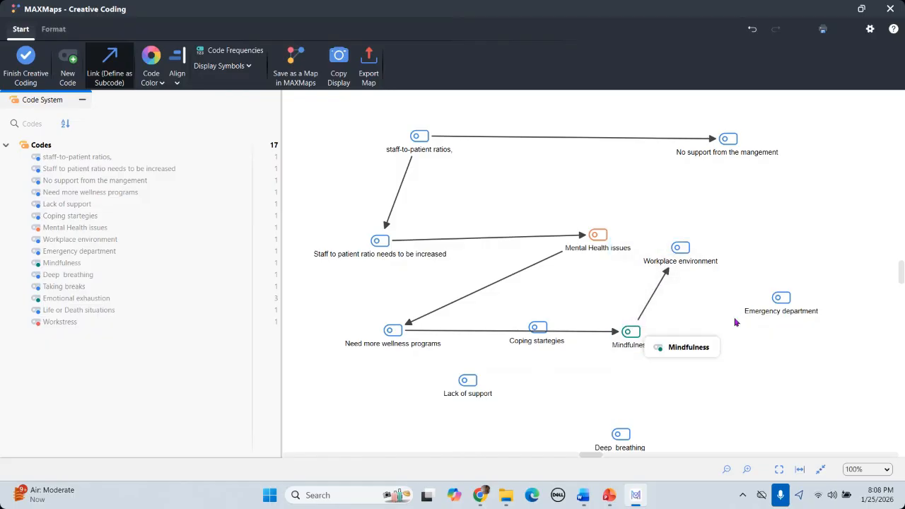
Step: Draw a subcode arrow from Deep breathing to Lack of support
{"action": "scroll", "coordinate": [735, 322], "scroll_direction": "down", "scroll_amount": 3}
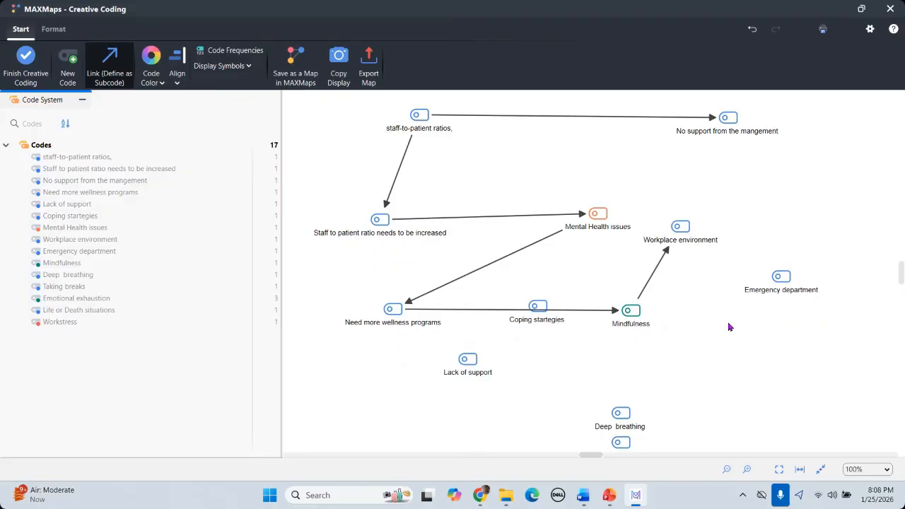
{"action": "scroll", "coordinate": [725, 324], "scroll_direction": "down", "scroll_amount": 1}
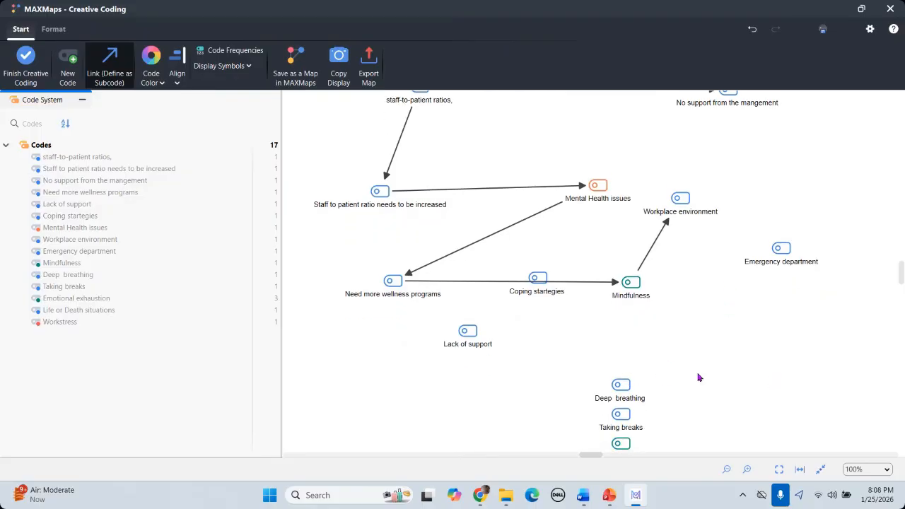
{"action": "scroll", "coordinate": [624, 376], "scroll_direction": "up", "scroll_amount": 1}
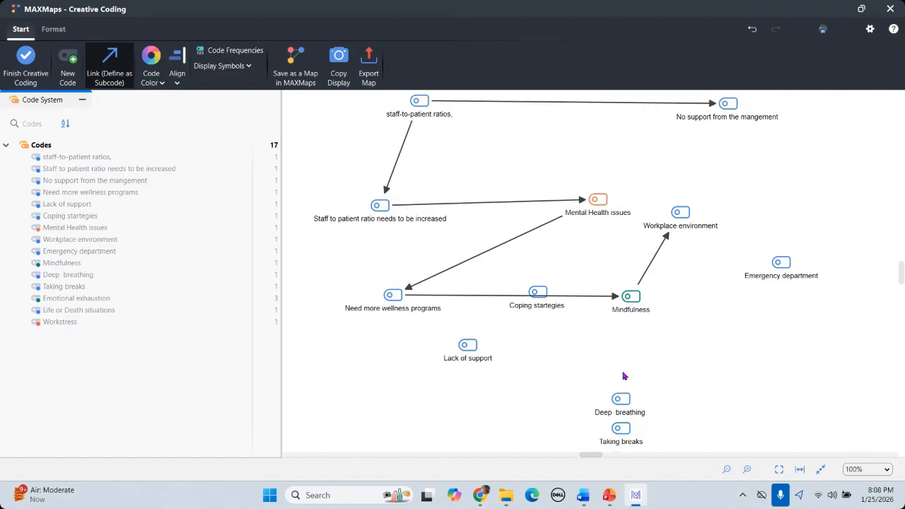
{"action": "left_click_drag", "start_coordinate": [622, 398], "coordinate": [481, 344]}
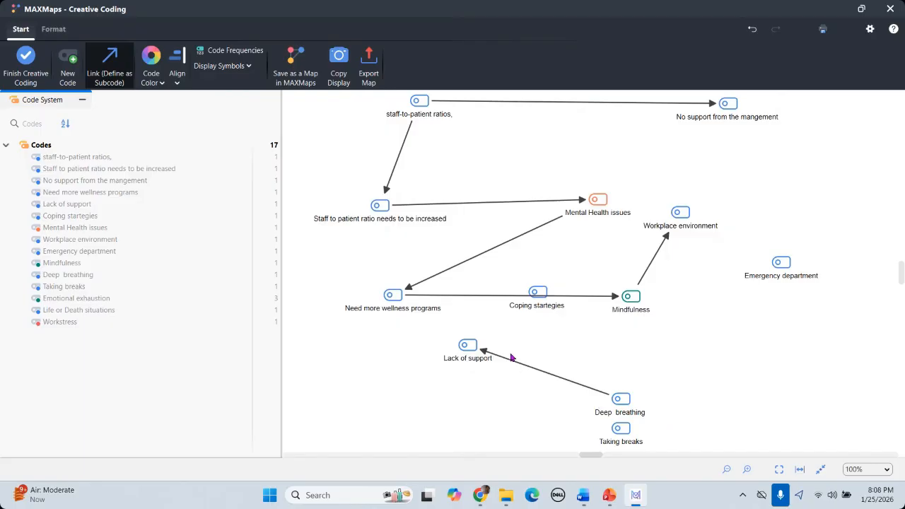
{"action": "left_click_drag", "start_coordinate": [475, 345], "coordinate": [621, 401]}
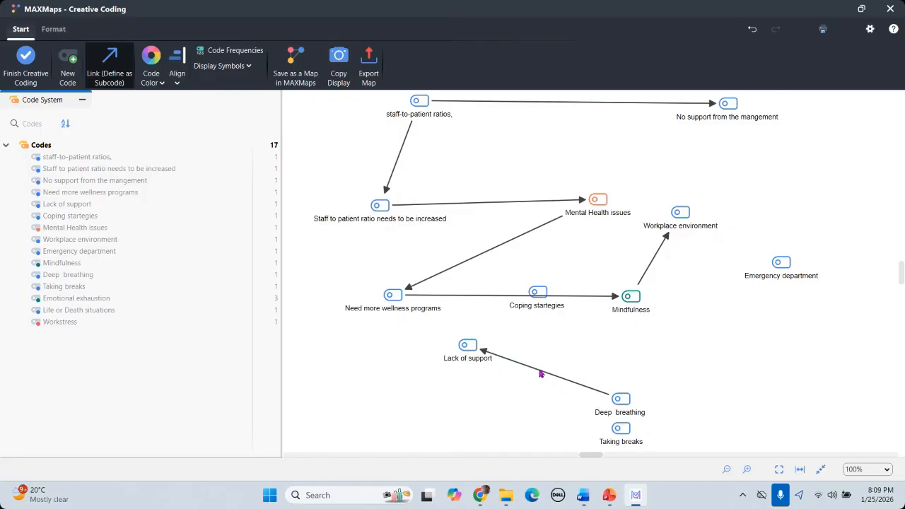
Step: Link Lack of support to Taking breaks
{"action": "left_click_drag", "start_coordinate": [467, 346], "coordinate": [621, 428]}
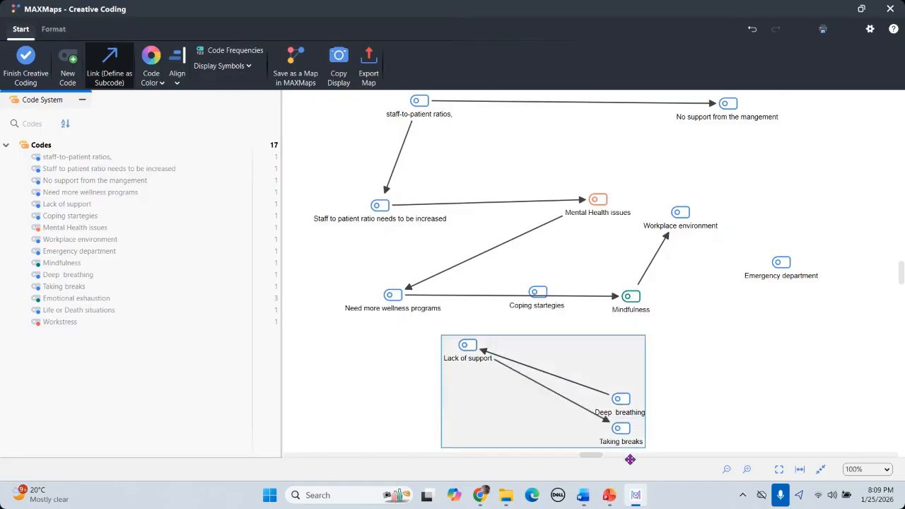
{"action": "left_click_drag", "start_coordinate": [630, 460], "coordinate": [631, 459]}
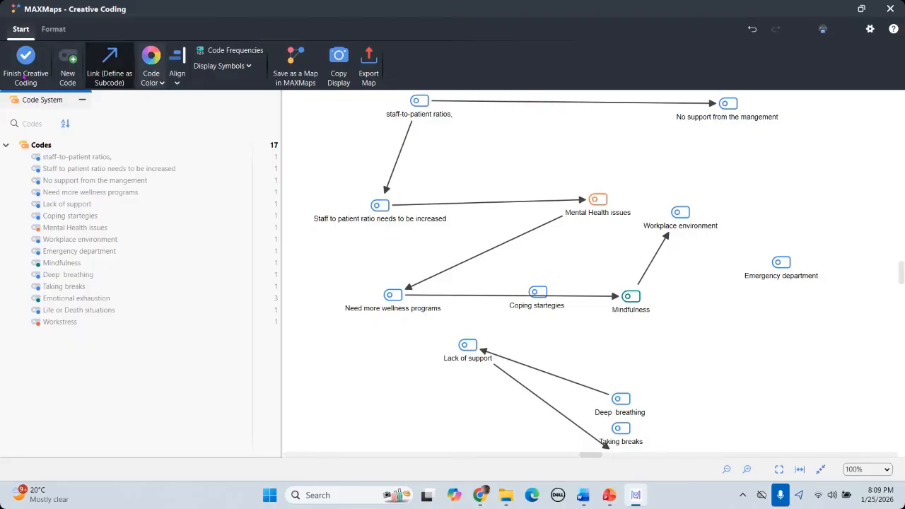
{"action": "left_click", "coordinate": [106, 67]}
Step: Move Emergency department beside Lack of support and link it to Lack of support
{"action": "left_click", "coordinate": [781, 263]}
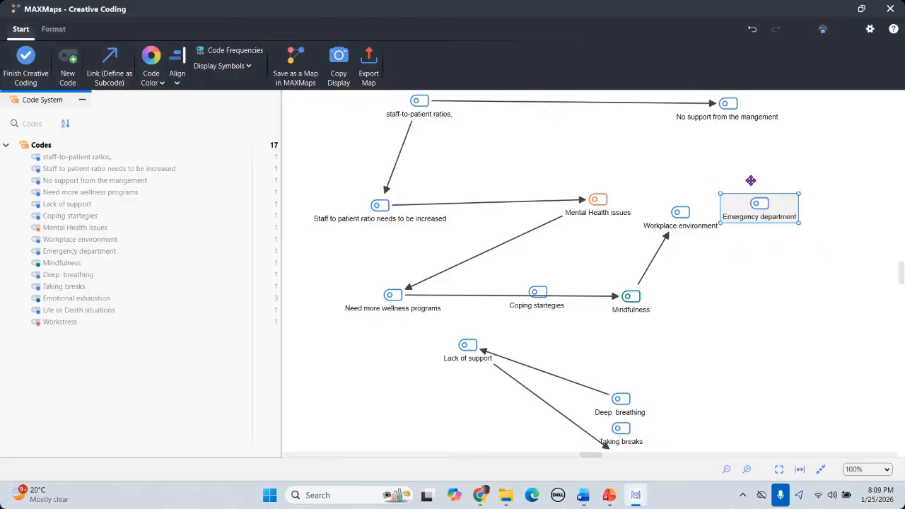
{"action": "left_click_drag", "start_coordinate": [782, 265], "coordinate": [368, 392]}
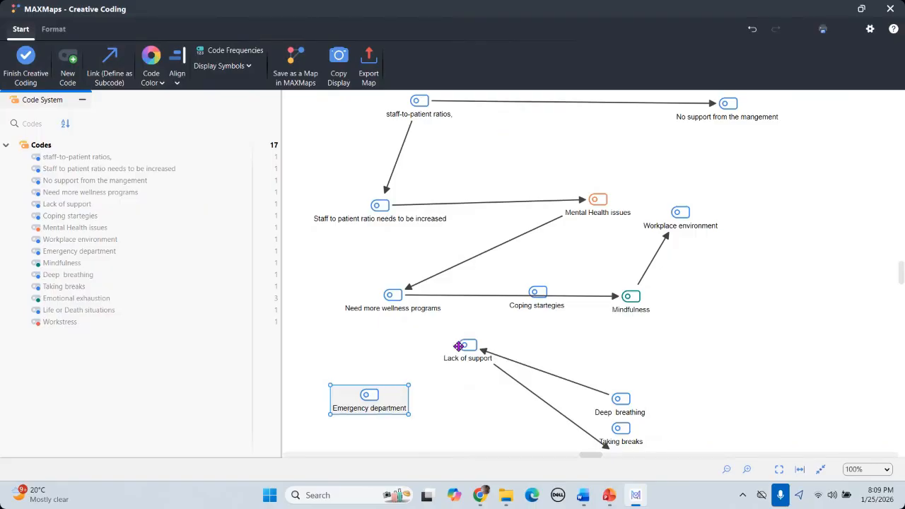
{"action": "left_click_drag", "start_coordinate": [459, 346], "coordinate": [437, 345]}
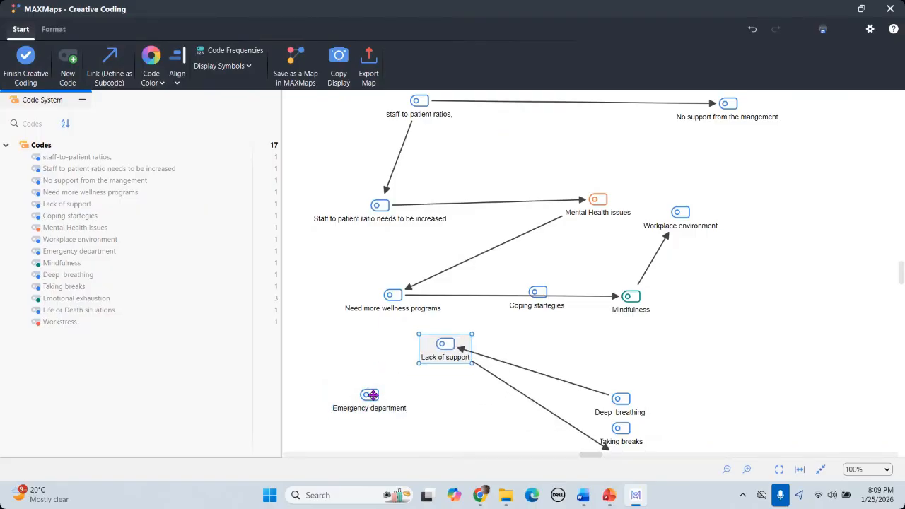
{"action": "left_click_drag", "start_coordinate": [371, 395], "coordinate": [444, 347]}
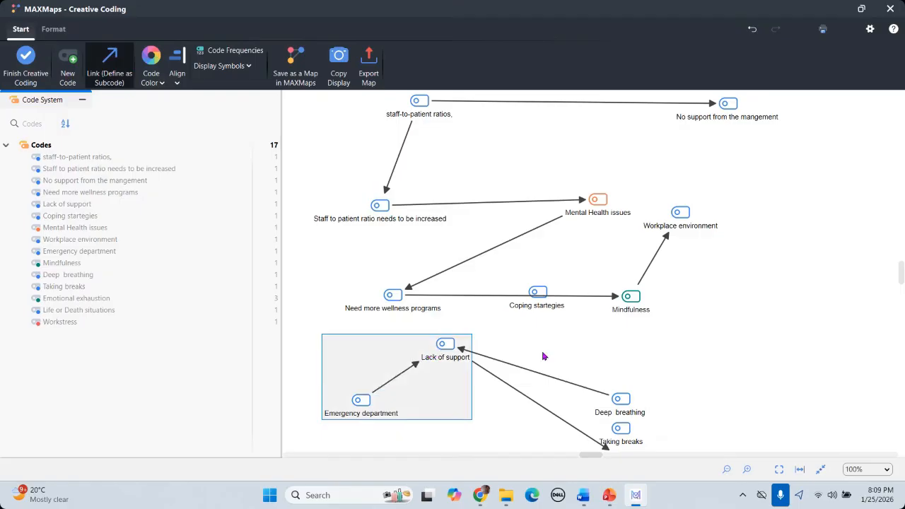
{"action": "left_click", "coordinate": [543, 354]}
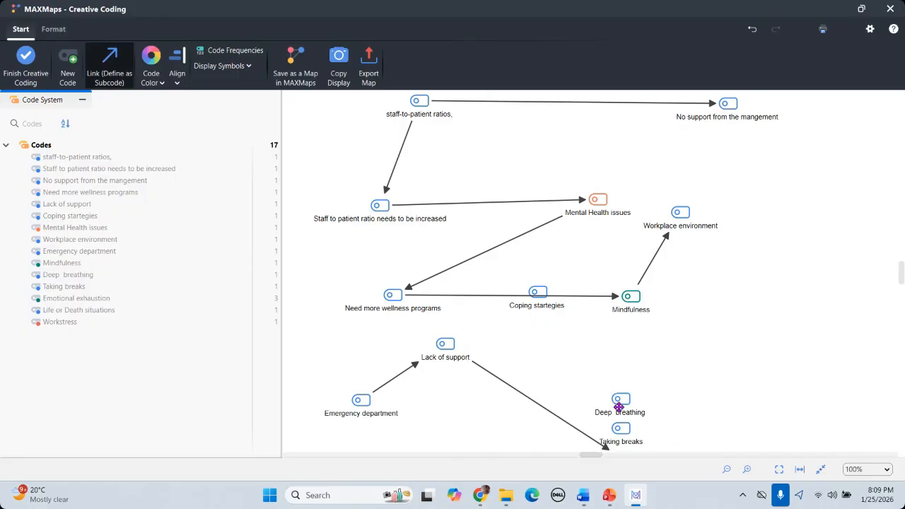
Step: Leave the map without applying its code structure, then start a new Creative Coding session
{"action": "left_click", "coordinate": [114, 75]}
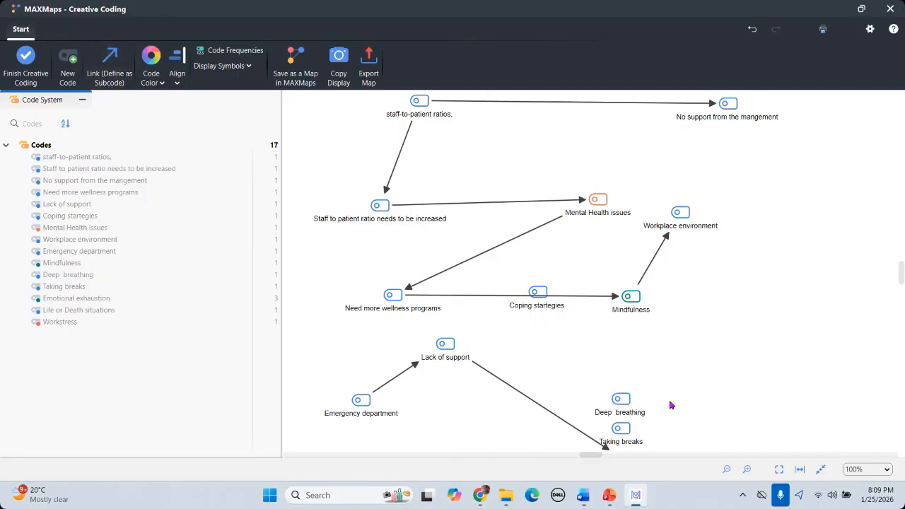
{"action": "key", "text": "Escape"}
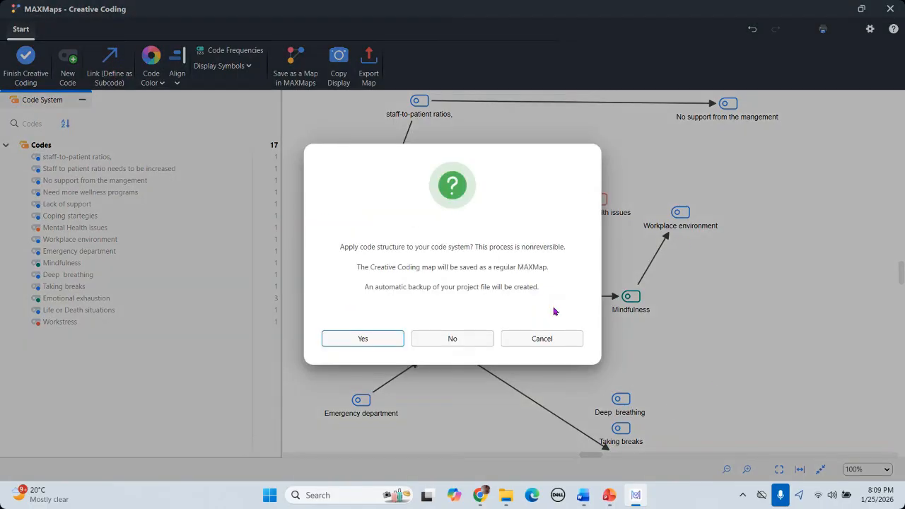
{"action": "left_click", "coordinate": [478, 340]}
{"action": "left_click", "coordinate": [420, 334]}
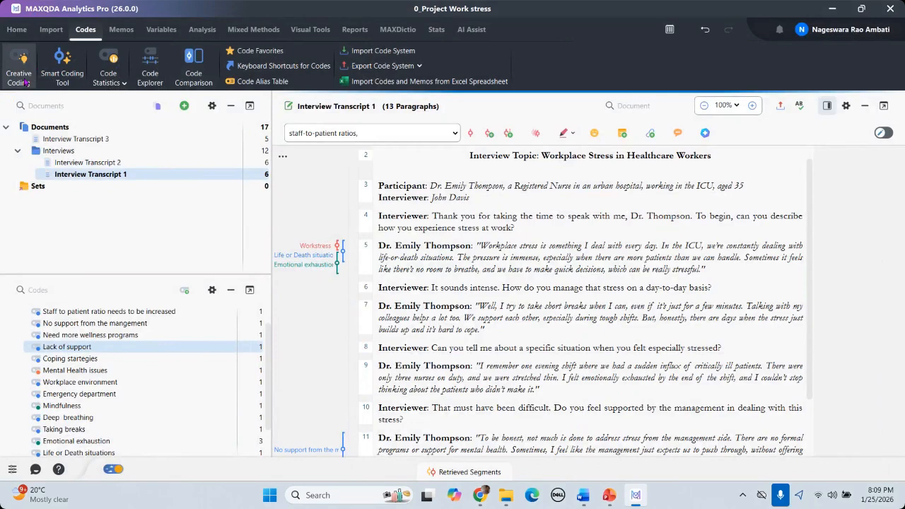
{"action": "left_click", "coordinate": [25, 82]}
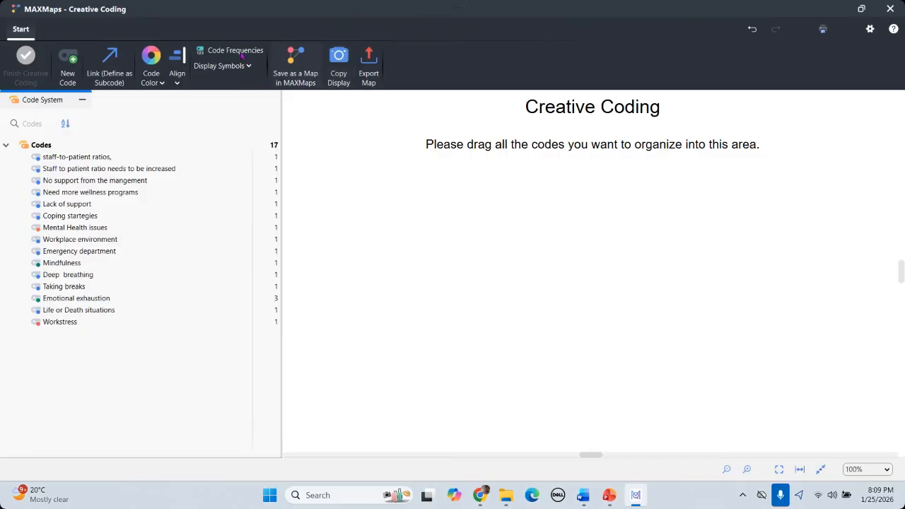
Step: Select the first five codes, staff-to-patient ratios through Lack of support, then collapse the Codes tree
{"action": "left_click", "coordinate": [56, 162]}
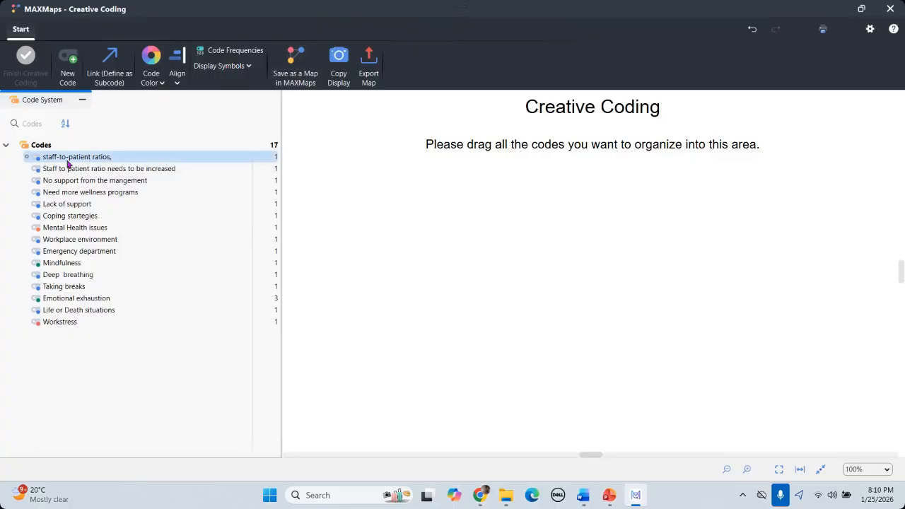
{"action": "left_click_drag", "start_coordinate": [67, 167], "coordinate": [71, 264]}
{"action": "left_click", "coordinate": [7, 146]}
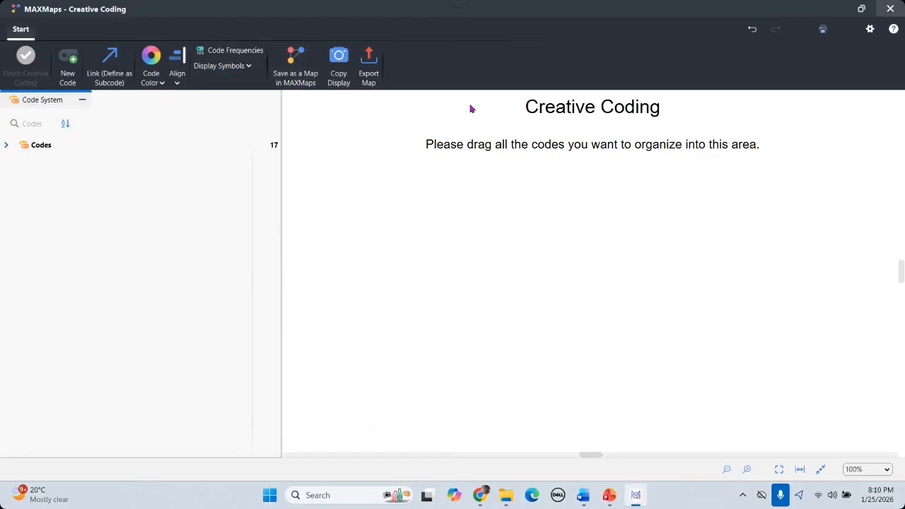
Step: Close Creative Coding and activate the first five codes, staff-to-patient ratios through Lack of support
{"action": "left_click", "coordinate": [7, 311]}
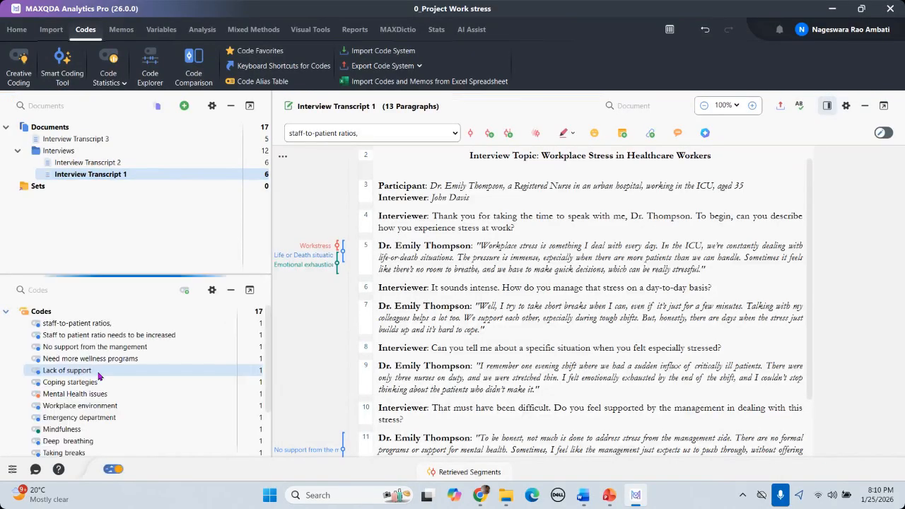
{"action": "left_click", "coordinate": [26, 323]}
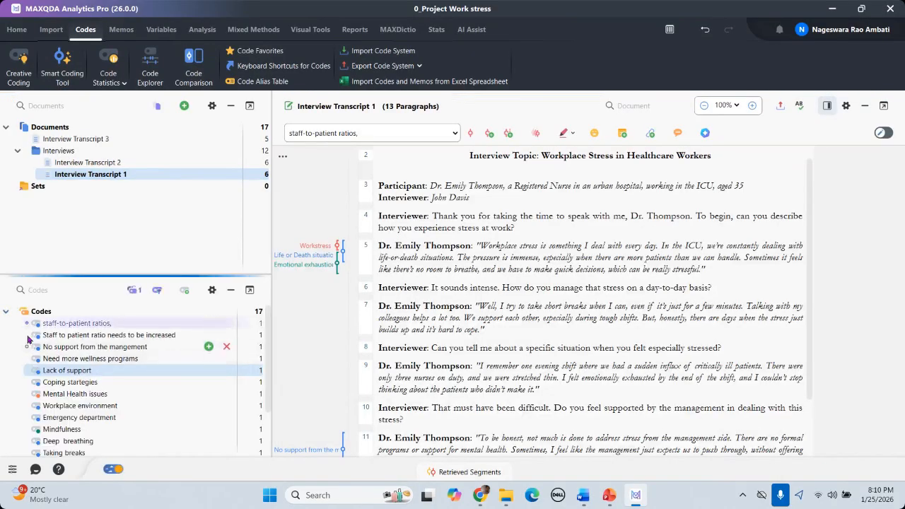
{"action": "left_click", "coordinate": [27, 335]}
{"action": "left_click", "coordinate": [27, 346]}
{"action": "left_click", "coordinate": [27, 359]}
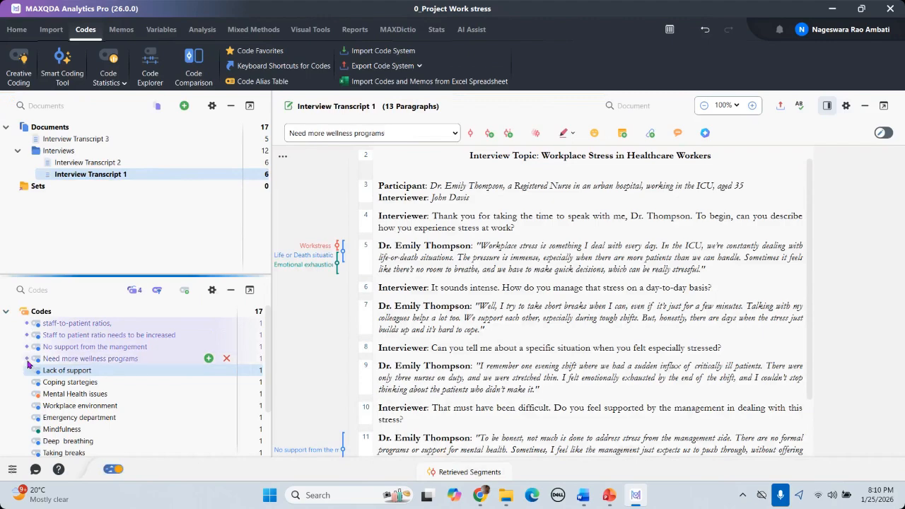
{"action": "left_click", "coordinate": [27, 371]}
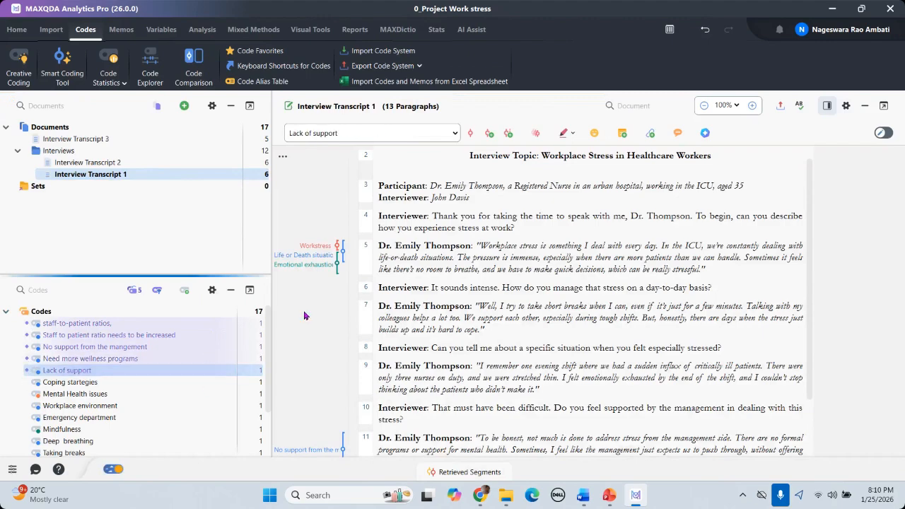
{"action": "scroll", "coordinate": [43, 370], "scroll_direction": "down", "scroll_amount": 1}
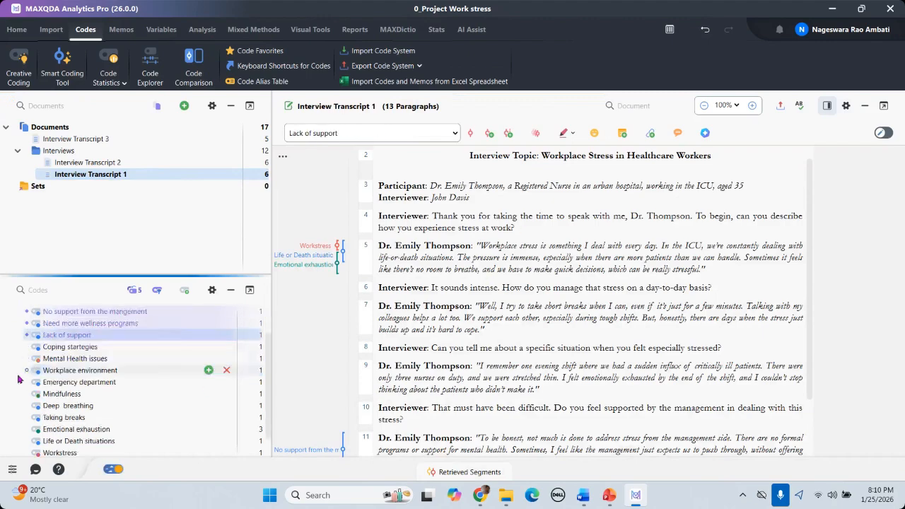
{"action": "scroll", "coordinate": [155, 374], "scroll_direction": "up", "scroll_amount": 1}
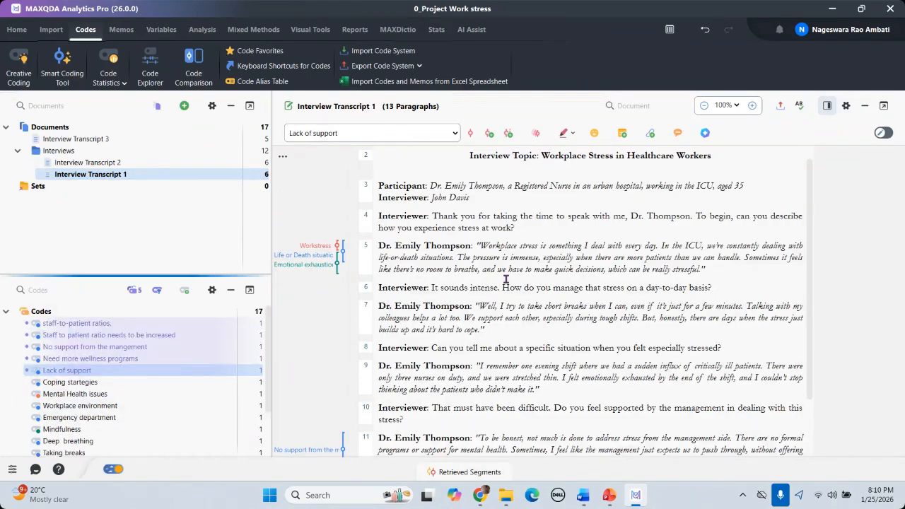
Step: Activate the remaining codes from Coping startegies down to Workstress
{"action": "left_click", "coordinate": [27, 382]}
{"action": "left_click", "coordinate": [28, 394]}
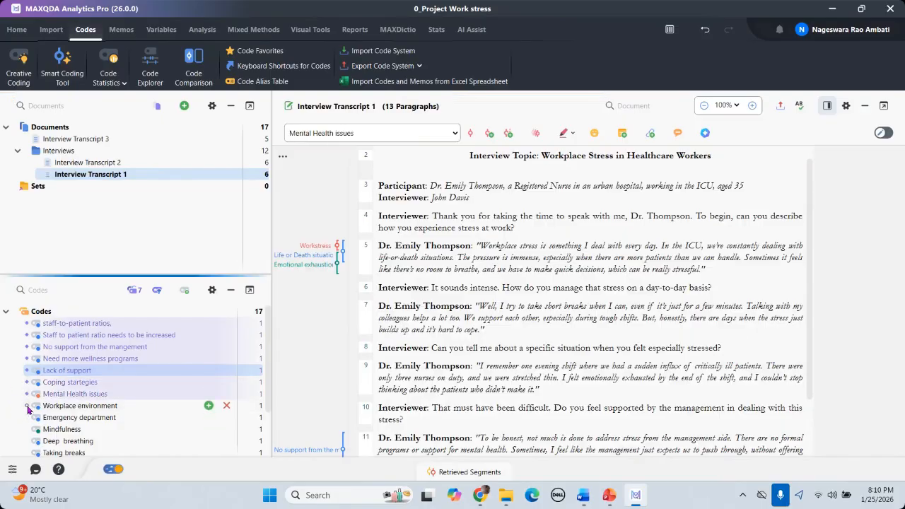
{"action": "left_click", "coordinate": [26, 406]}
{"action": "left_click", "coordinate": [27, 417]}
{"action": "left_click", "coordinate": [27, 430]}
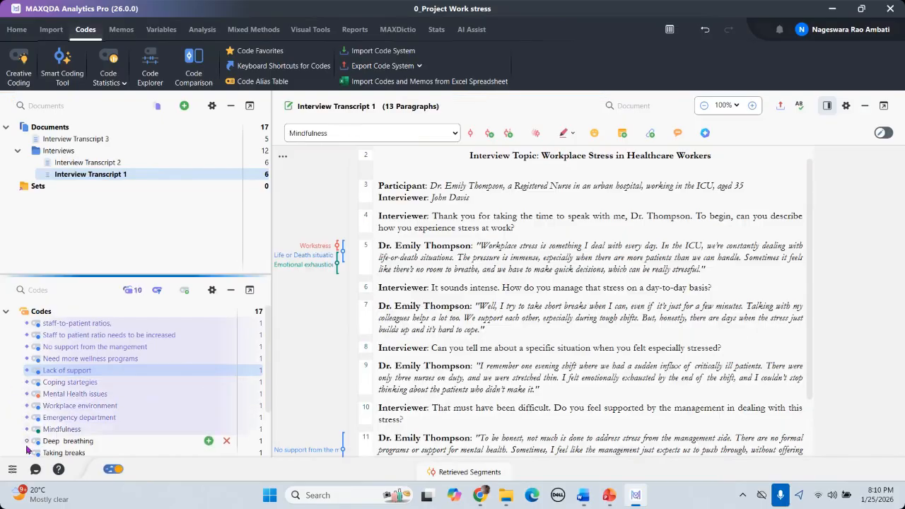
{"action": "left_click", "coordinate": [27, 441]}
{"action": "scroll", "coordinate": [29, 439], "scroll_direction": "down", "scroll_amount": 1}
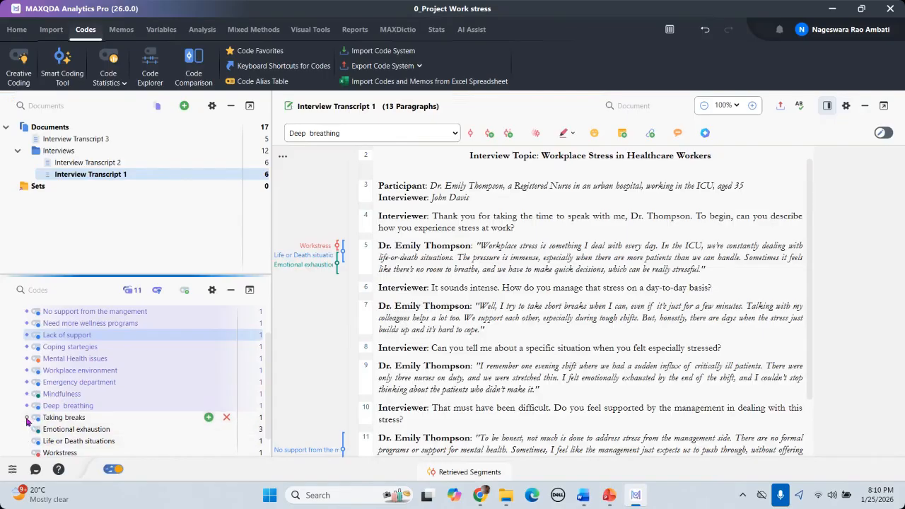
{"action": "left_click", "coordinate": [27, 417]}
{"action": "left_click", "coordinate": [27, 430]}
{"action": "left_click", "coordinate": [27, 440]}
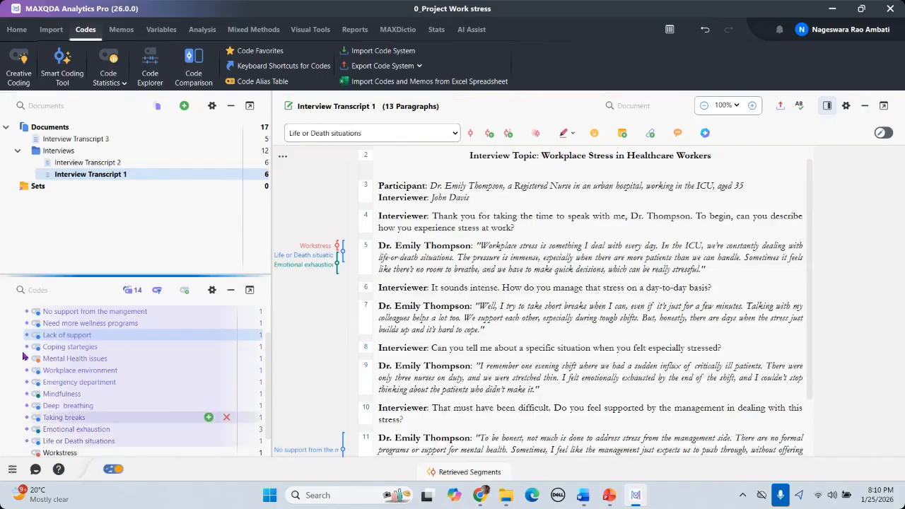
{"action": "scroll", "coordinate": [25, 410], "scroll_direction": "down", "scroll_amount": 1}
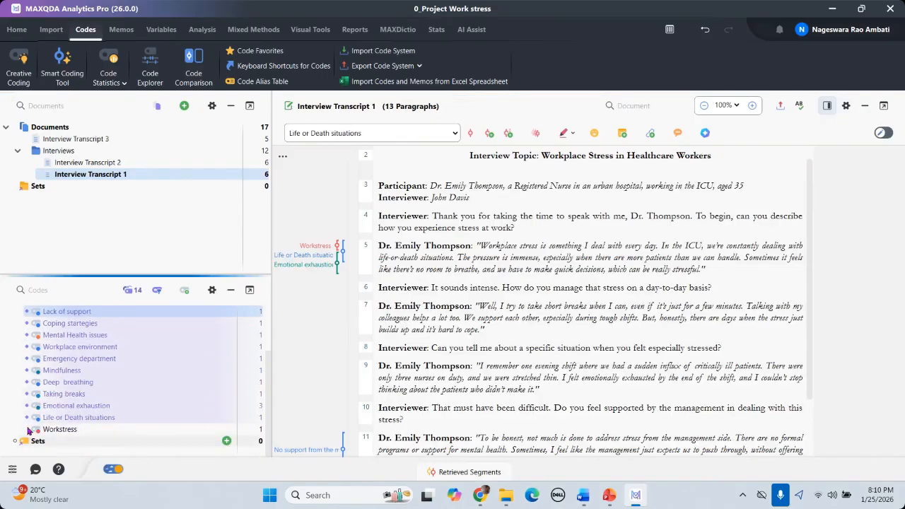
{"action": "left_click", "coordinate": [27, 429]}
{"action": "scroll", "coordinate": [42, 367], "scroll_direction": "up", "scroll_amount": 3}
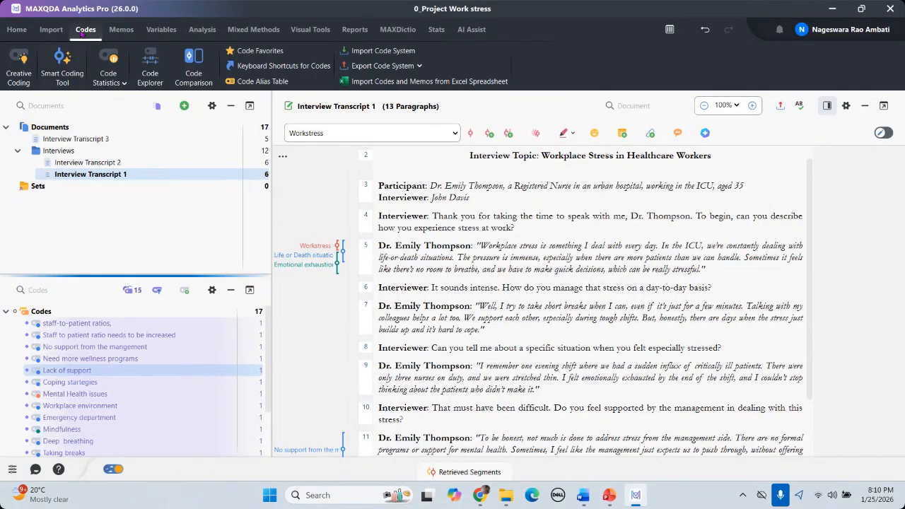
Step: Open Creative Coding, select every code from staff-to-patient ratios down, and drop them onto the canvas
{"action": "left_click", "coordinate": [17, 75]}
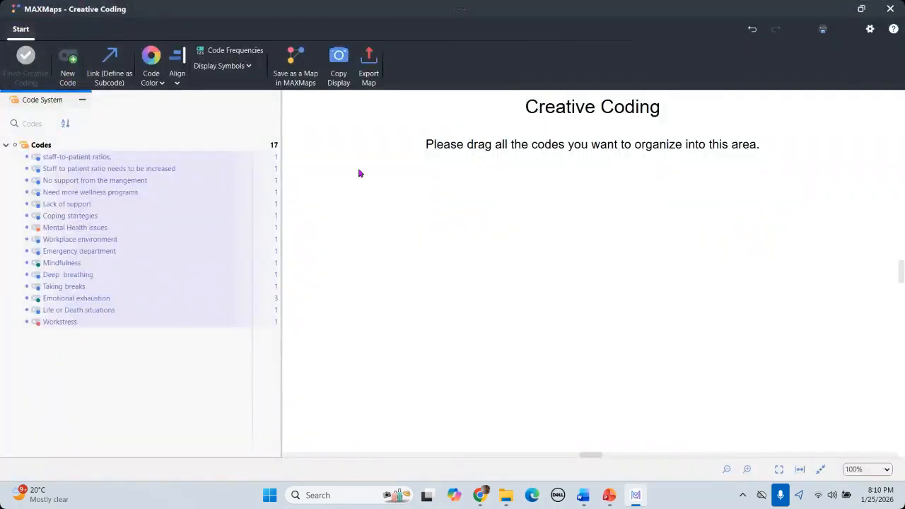
{"action": "left_click", "coordinate": [109, 160]}
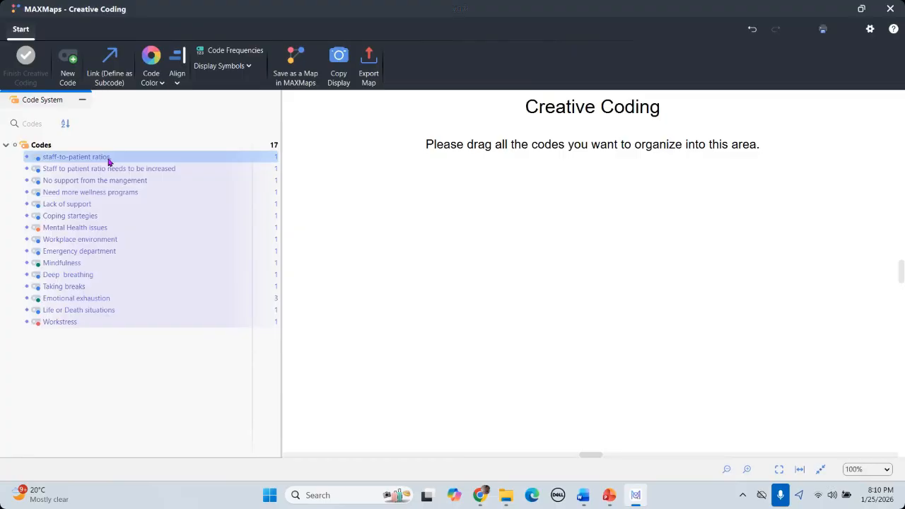
{"action": "left_click_drag", "start_coordinate": [99, 163], "coordinate": [71, 325]}
{"action": "left_click_drag", "start_coordinate": [74, 199], "coordinate": [694, 262]}
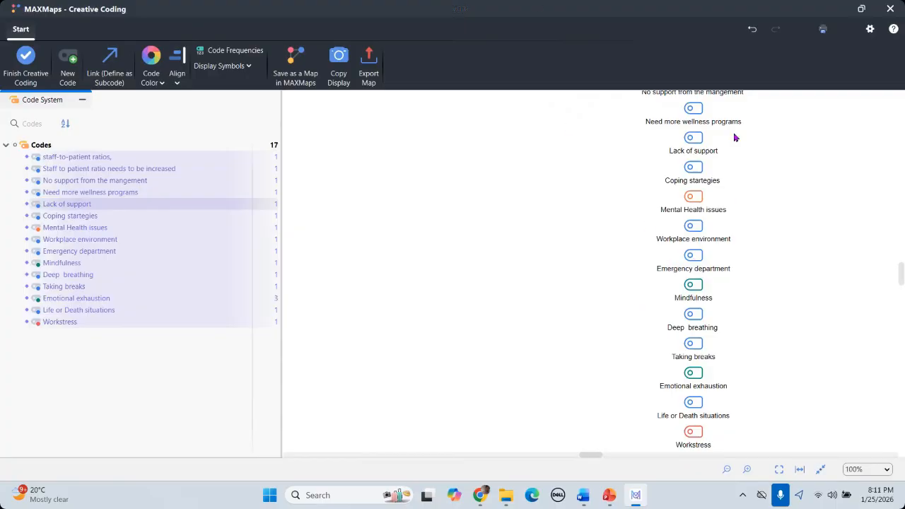
{"action": "scroll", "coordinate": [724, 238], "scroll_direction": "up", "scroll_amount": 3}
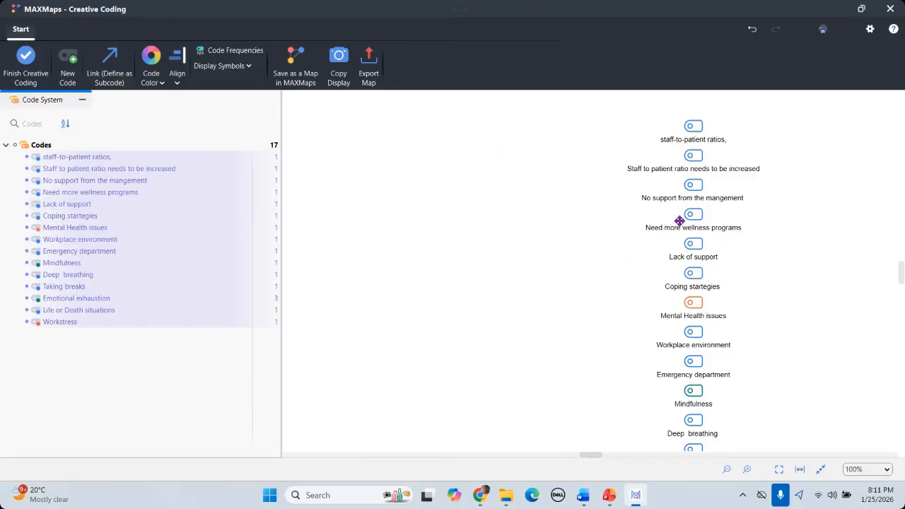
Step: Place the two staff-ratio codes side by side at left, and No support, Need more wellness programs and Lack of support along the top
{"action": "left_click", "coordinate": [693, 126]}
{"action": "left_click_drag", "start_coordinate": [526, 188], "coordinate": [345, 318]}
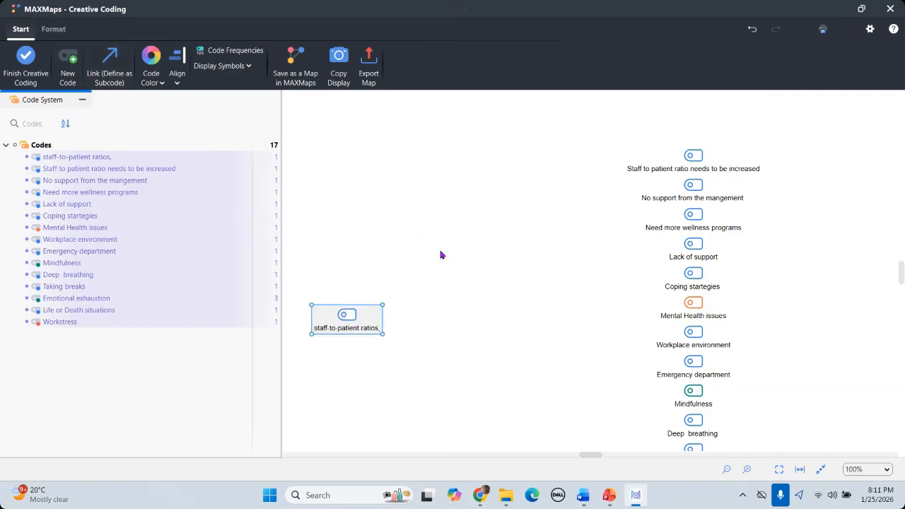
{"action": "left_click", "coordinate": [693, 157]}
{"action": "left_click_drag", "start_coordinate": [431, 276], "coordinate": [491, 328]}
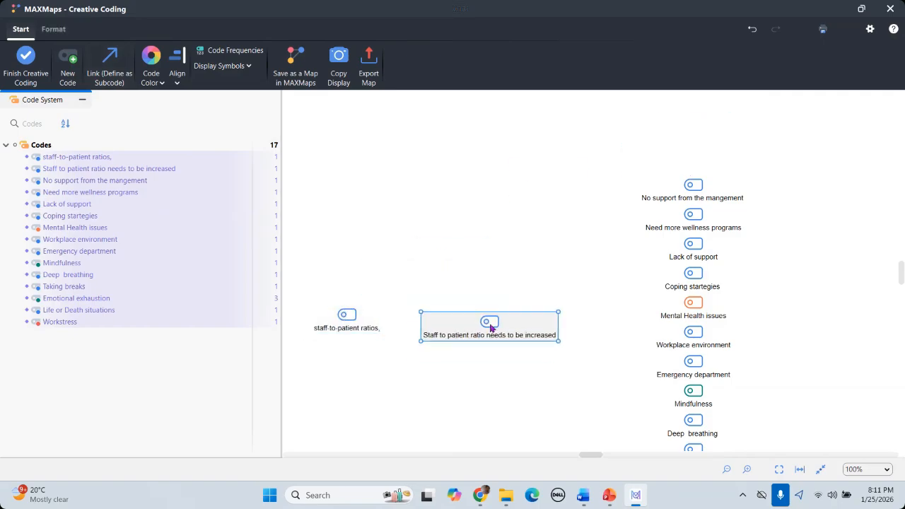
{"action": "left_click_drag", "start_coordinate": [687, 186], "coordinate": [386, 180]}
{"action": "left_click_drag", "start_coordinate": [683, 206], "coordinate": [587, 137]}
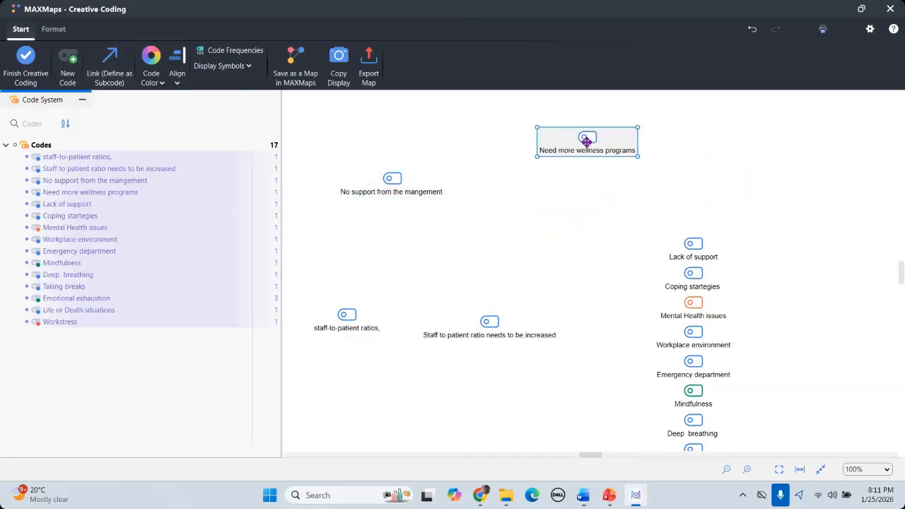
{"action": "left_click", "coordinate": [692, 245]}
{"action": "left_click_drag", "start_coordinate": [706, 181], "coordinate": [738, 147]}
Step: Scatter Coping startegies, Workplace environment, Emergency department, Mindfulness, Deep breathing and Taking breaks around the canvas
{"action": "left_click_drag", "start_coordinate": [691, 272], "coordinate": [804, 193]}
{"action": "left_click", "coordinate": [697, 318]}
{"action": "left_click_drag", "start_coordinate": [709, 356], "coordinate": [384, 399]}
{"action": "left_click_drag", "start_coordinate": [693, 373], "coordinate": [523, 408]}
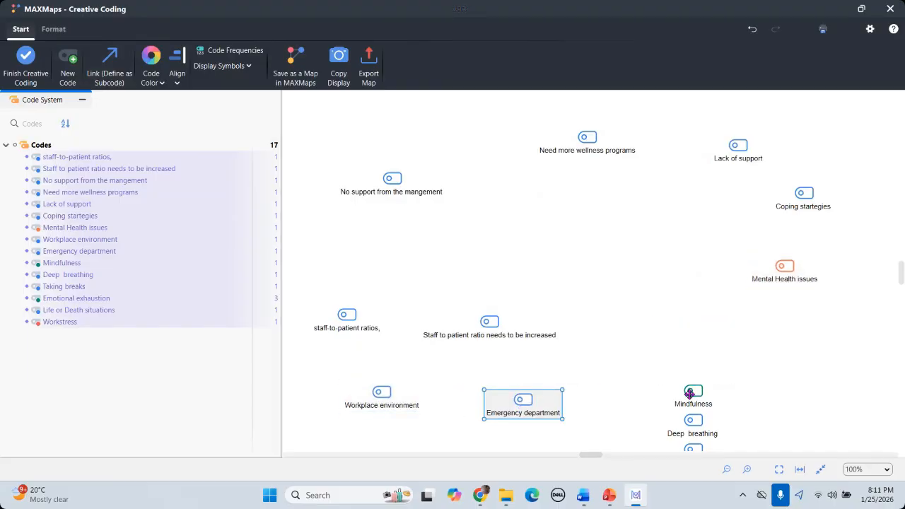
{"action": "left_click_drag", "start_coordinate": [691, 392], "coordinate": [623, 266]}
{"action": "left_click_drag", "start_coordinate": [695, 417], "coordinate": [714, 335]}
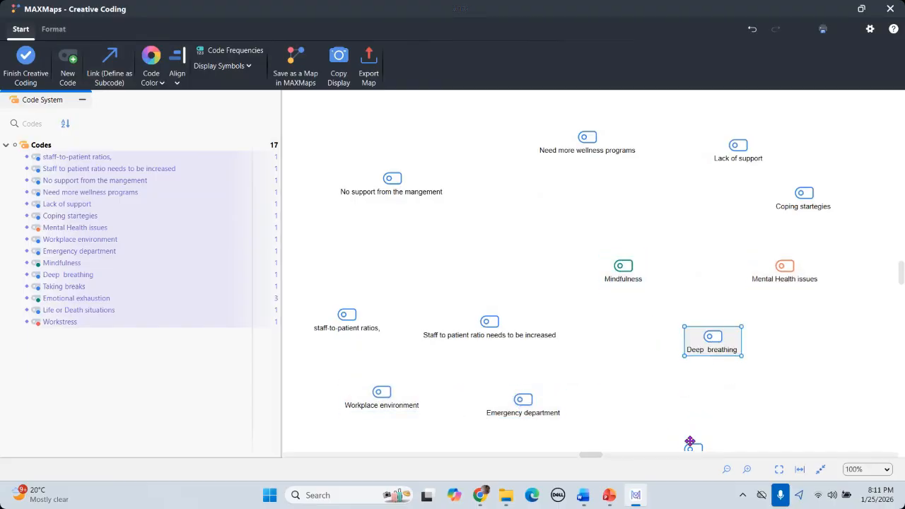
{"action": "left_click_drag", "start_coordinate": [689, 443], "coordinate": [671, 380]}
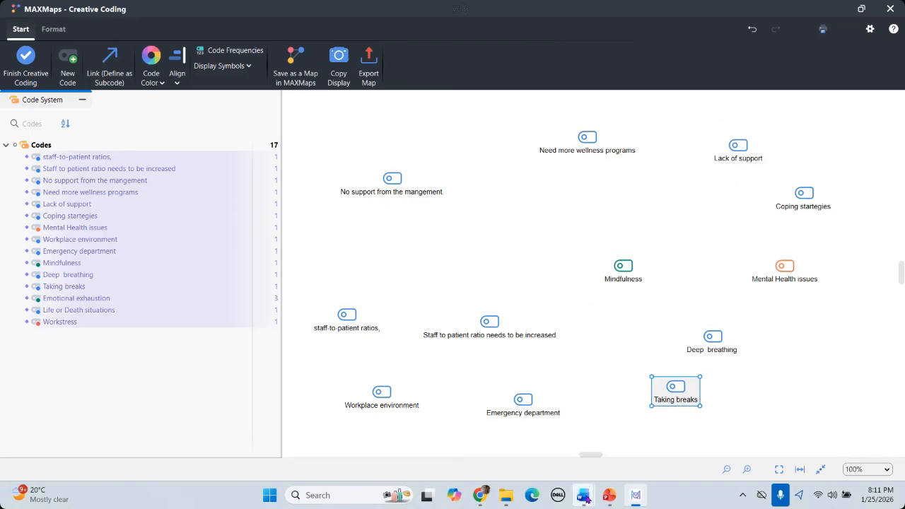
Step: In the Example Study Work stress document, select research question 2's 'key factors contributing to workplace stress among healthcare workers'
{"action": "mouse_move", "coordinate": [581, 492]}
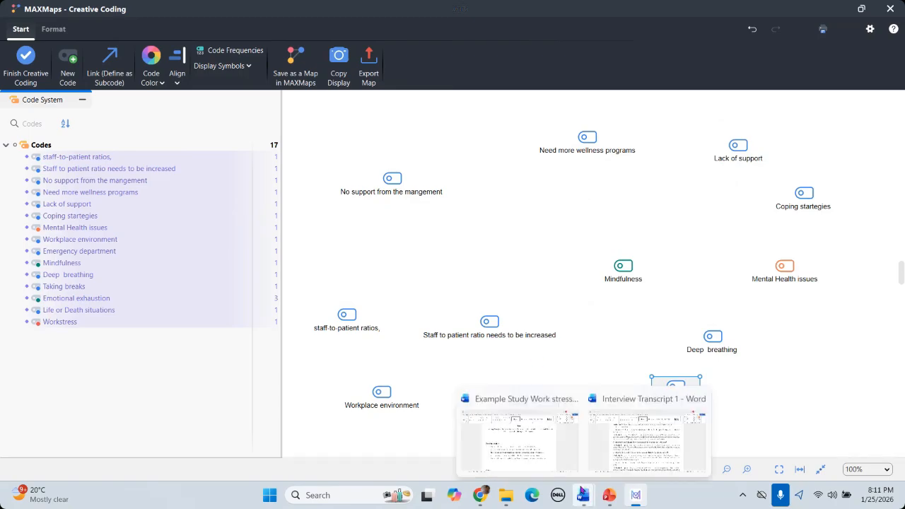
{"action": "left_click", "coordinate": [520, 435]}
{"action": "left_click_drag", "start_coordinate": [227, 282], "coordinate": [682, 383]}
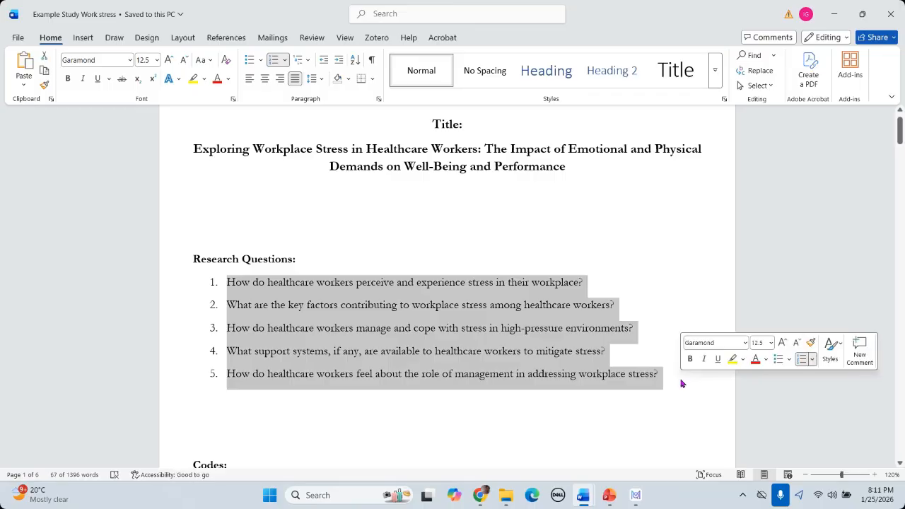
{"action": "left_click", "coordinate": [367, 330]}
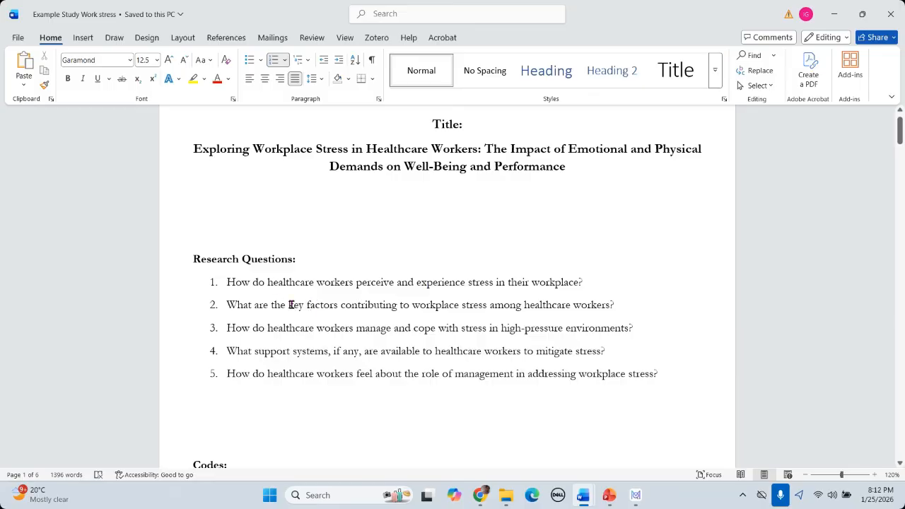
{"action": "left_click_drag", "start_coordinate": [271, 305], "coordinate": [629, 306]}
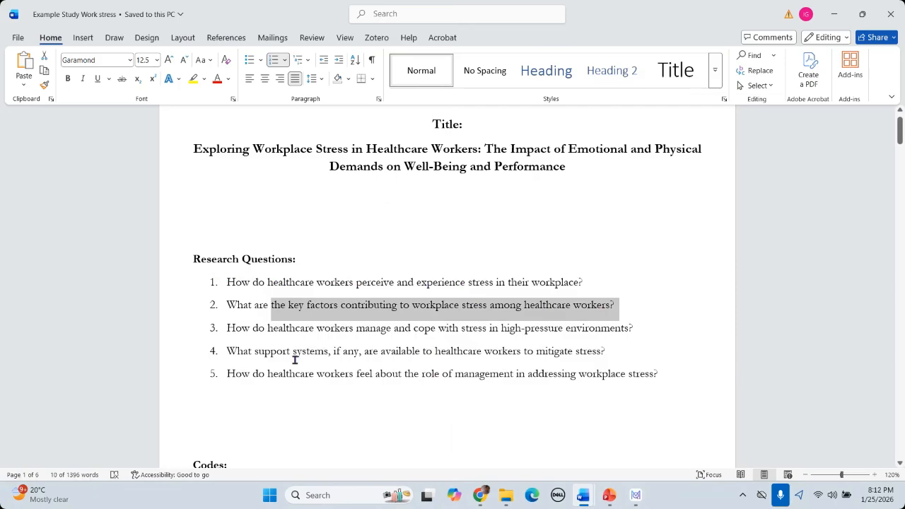
{"action": "left_click", "coordinate": [368, 352]}
{"action": "mouse_move", "coordinate": [270, 305]}
{"action": "left_mouse_down"}
{"action": "mouse_move", "coordinate": [604, 297]}
{"action": "mouse_move", "coordinate": [612, 305]}
{"action": "left_mouse_up"}
{"action": "left_click", "coordinate": [359, 305]}
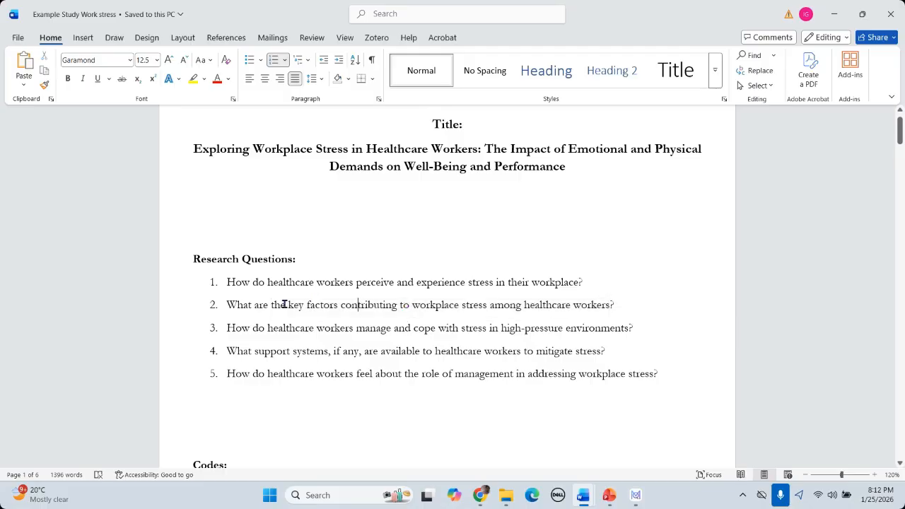
{"action": "left_click_drag", "start_coordinate": [288, 305], "coordinate": [593, 306]}
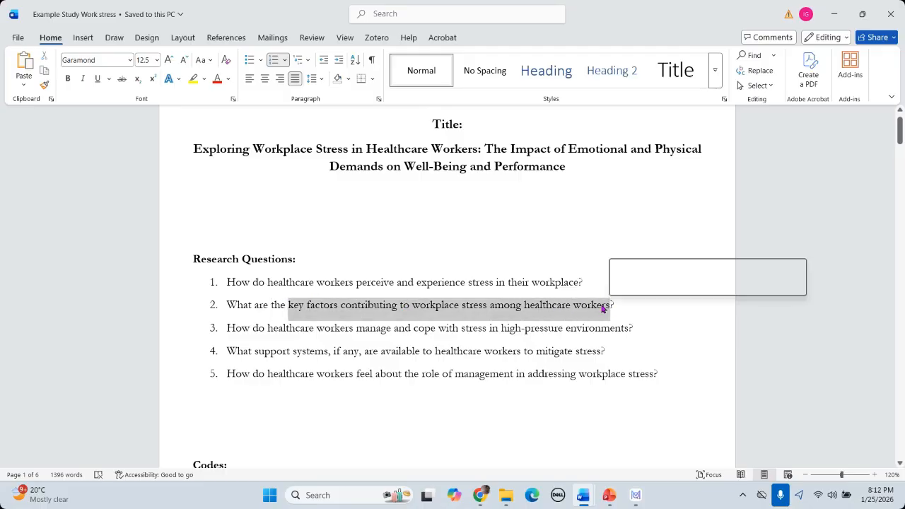
Step: Copy the selected phrase and return to the MAXQDA map
{"action": "right_click", "coordinate": [592, 306]}
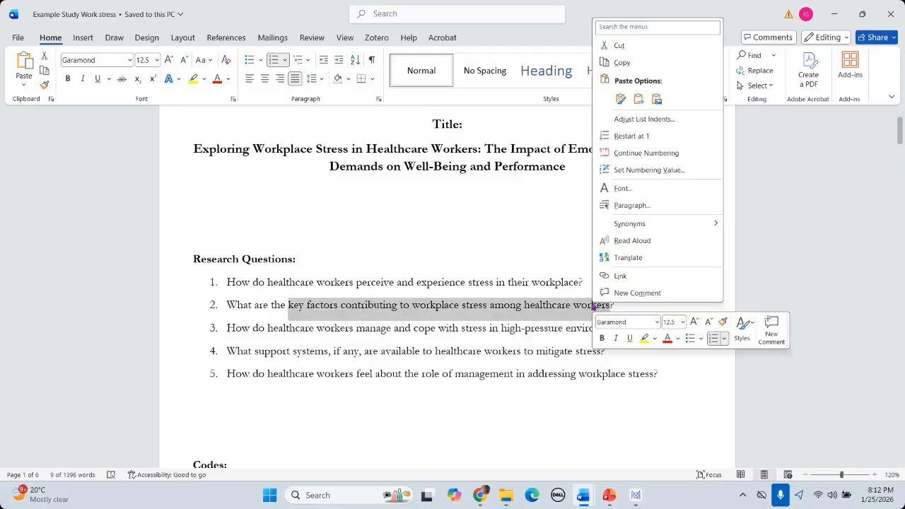
{"action": "left_click", "coordinate": [622, 64]}
{"action": "mouse_move", "coordinate": [636, 495]}
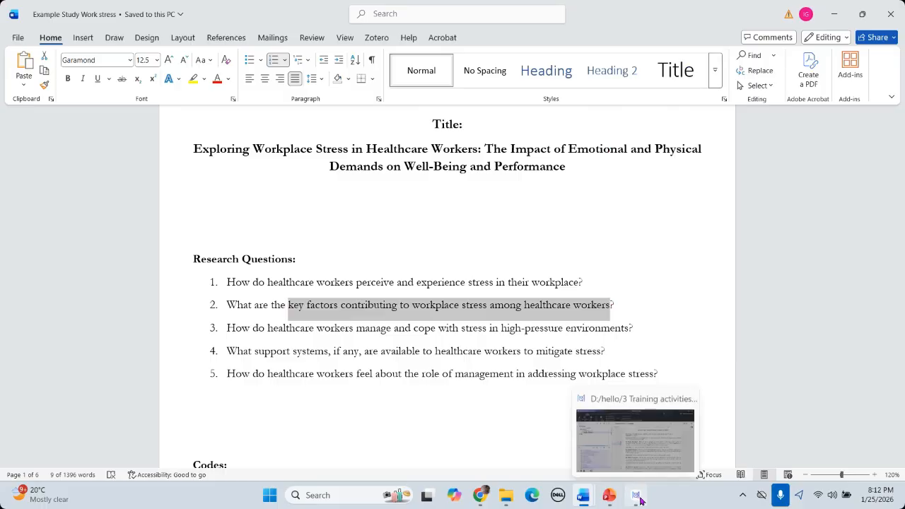
{"action": "left_click", "coordinate": [635, 439]}
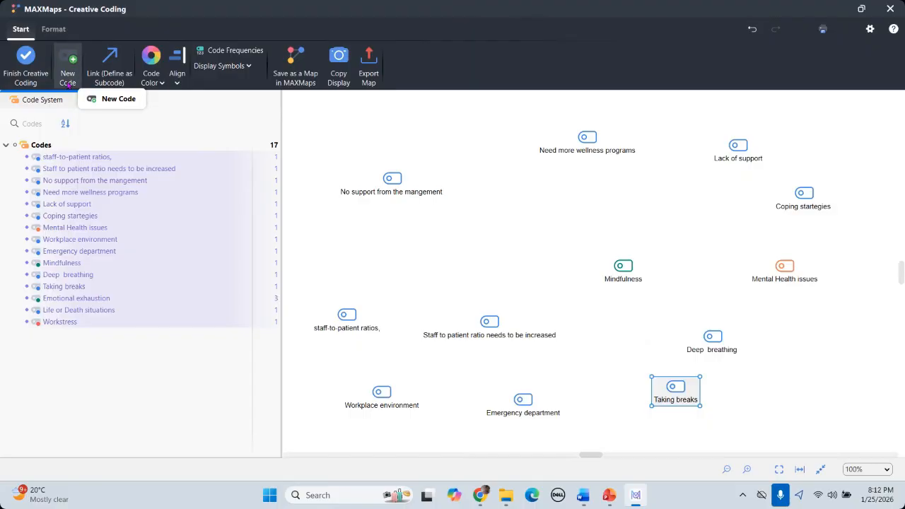
Step: Create a green code named 'key factors contributing to workplace stress' from the pasted phrase
{"action": "left_click", "coordinate": [68, 82]}
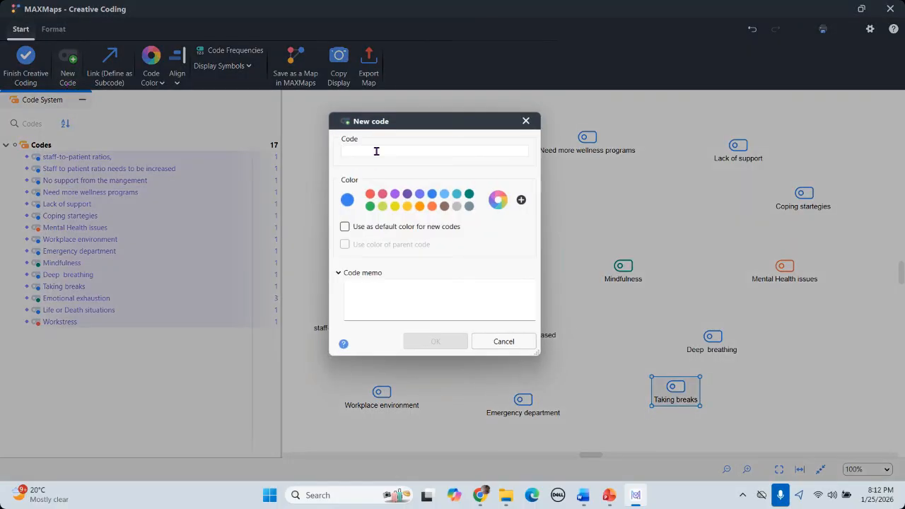
{"action": "key", "text": "ctrl+v"}
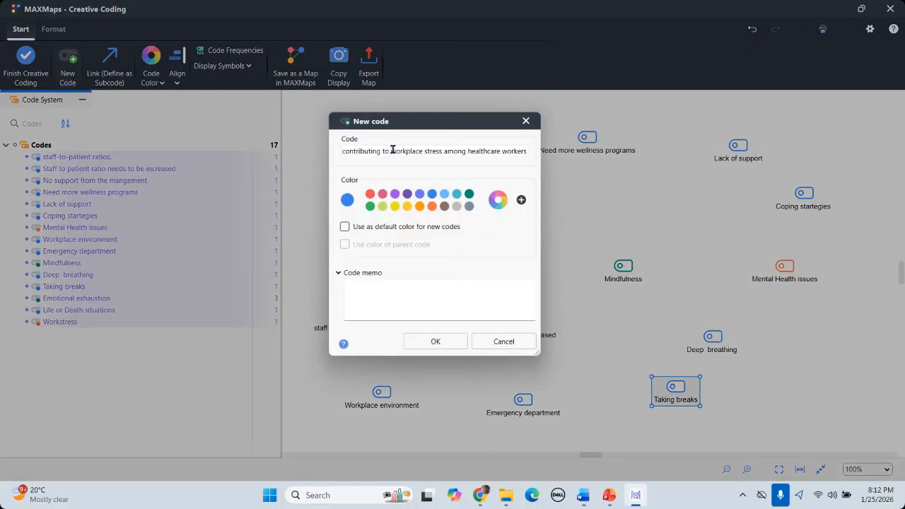
{"action": "key", "text": "Left"}
{"action": "key", "text": "Left"}
{"action": "key", "text": "Left"}
{"action": "key", "text": "Left"}
{"action": "key", "text": "Left"}
{"action": "key", "text": "Left"}
{"action": "key", "text": "Left"}
{"action": "key", "text": "Left"}
{"action": "key", "text": "Left"}
{"action": "key", "text": "Left"}
{"action": "key", "text": "Left"}
{"action": "key", "text": "Left"}
{"action": "key", "text": "Left"}
{"action": "key", "text": "Left"}
{"action": "key", "text": "Left"}
{"action": "key", "text": "Left"}
{"action": "key", "text": "Left"}
{"action": "key", "text": "Left"}
{"action": "key", "text": "Left"}
{"action": "key", "text": "Left"}
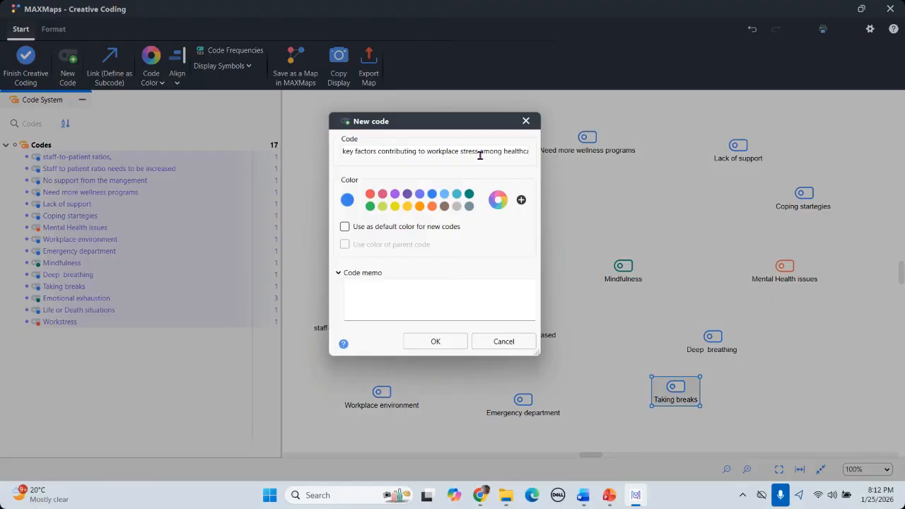
{"action": "key", "text": "Delete"}
{"action": "key", "text": "Delete"}
{"action": "key", "text": "Delete"}
{"action": "key", "text": "Delete"}
{"action": "key", "text": "Delete"}
{"action": "key", "text": "Delete"}
{"action": "key", "text": "Delete"}
{"action": "key", "text": "Delete"}
{"action": "key", "text": "Delete"}
{"action": "key", "text": "Delete"}
{"action": "key", "text": "Delete"}
{"action": "key", "text": "Delete"}
{"action": "key", "text": "Delete"}
{"action": "key", "text": "Delete"}
{"action": "key", "text": "Delete"}
{"action": "key", "text": "Delete"}
{"action": "key", "text": "Delete"}
{"action": "key", "text": "Delete"}
{"action": "key", "text": "Delete"}
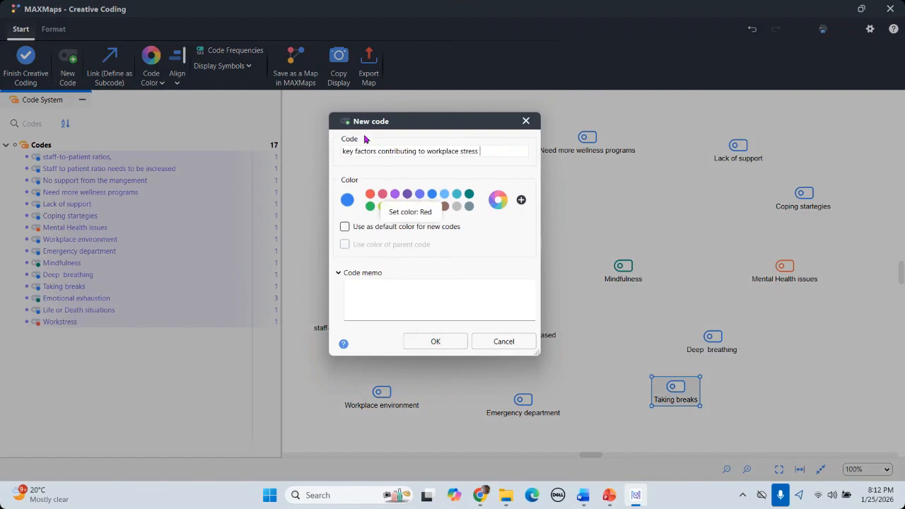
{"action": "left_click", "coordinate": [370, 206]}
{"action": "left_click", "coordinate": [439, 341]}
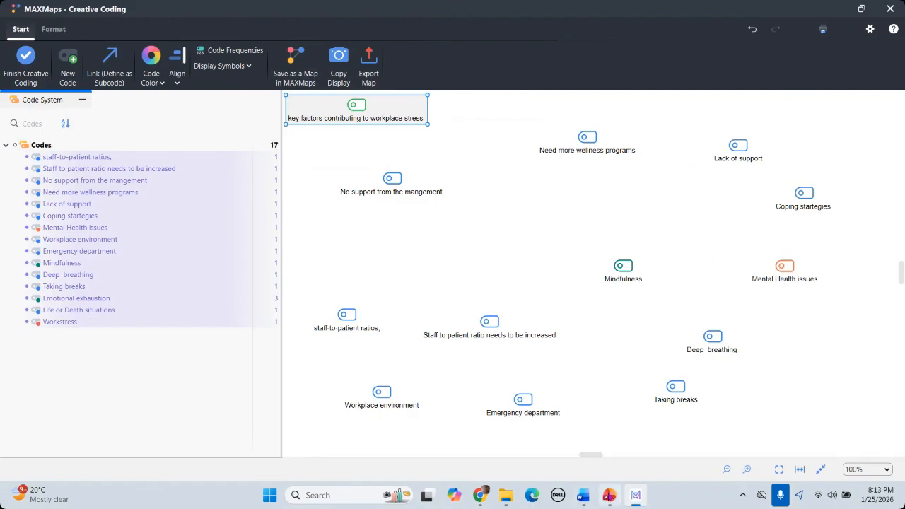
Step: Copy 'healthcare workers manage and cope with stress' from research question 3 in Word
{"action": "mouse_move", "coordinate": [587, 501]}
{"action": "left_click", "coordinate": [519, 432]}
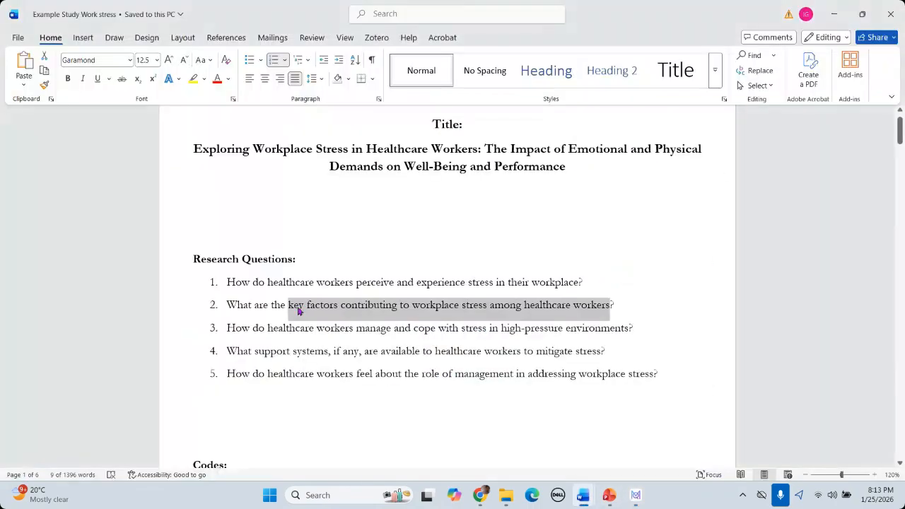
{"action": "left_click", "coordinate": [265, 328]}
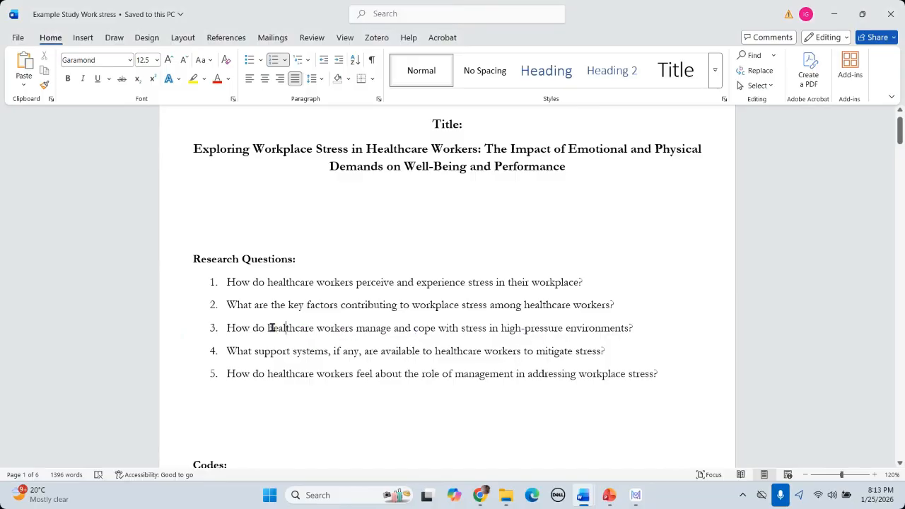
{"action": "left_click_drag", "start_coordinate": [268, 327], "coordinate": [475, 330]}
{"action": "right_click", "coordinate": [460, 330]}
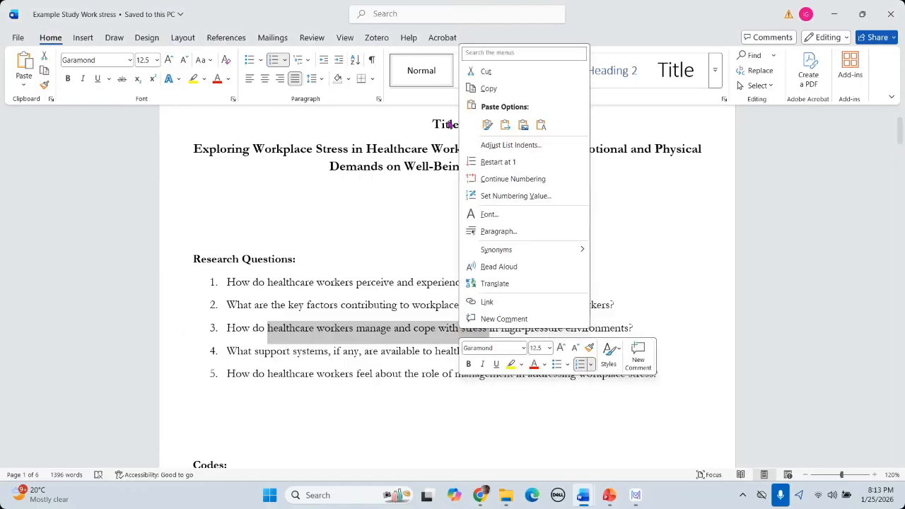
{"action": "left_click", "coordinate": [489, 88]}
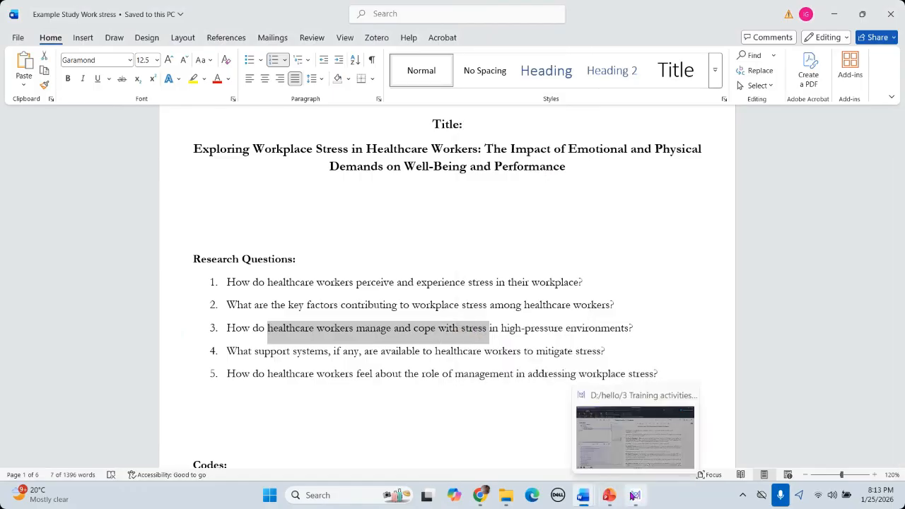
{"action": "left_click", "coordinate": [636, 495]}
{"action": "left_click", "coordinate": [320, 160]}
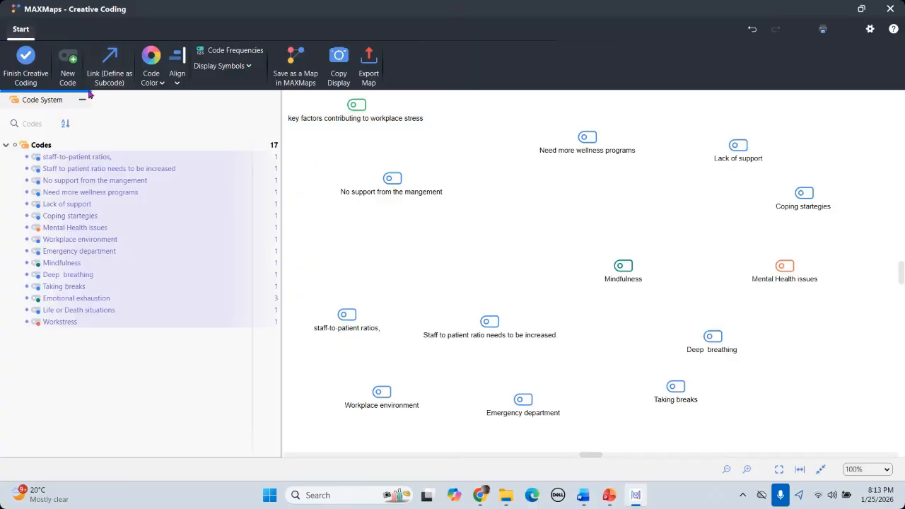
{"action": "left_click", "coordinate": [68, 78]}
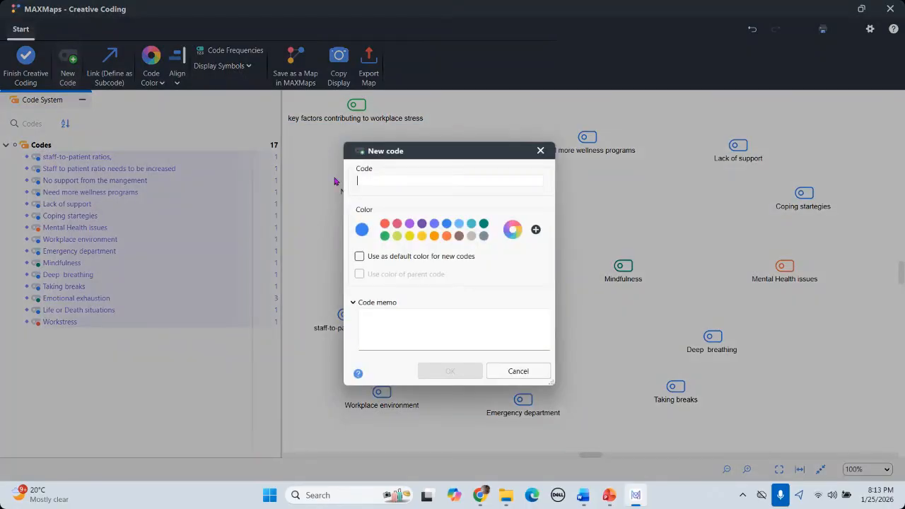
{"action": "key", "text": "ctrl+v"}
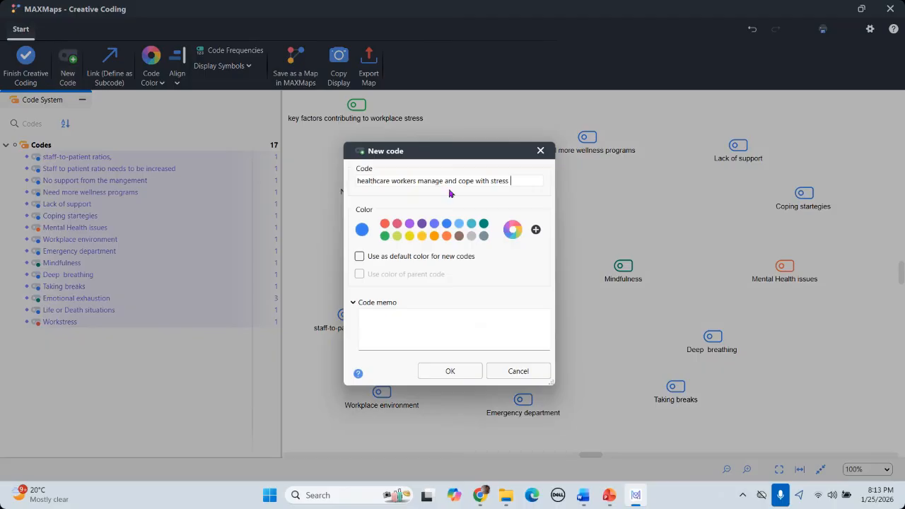
{"action": "left_click", "coordinate": [450, 372]}
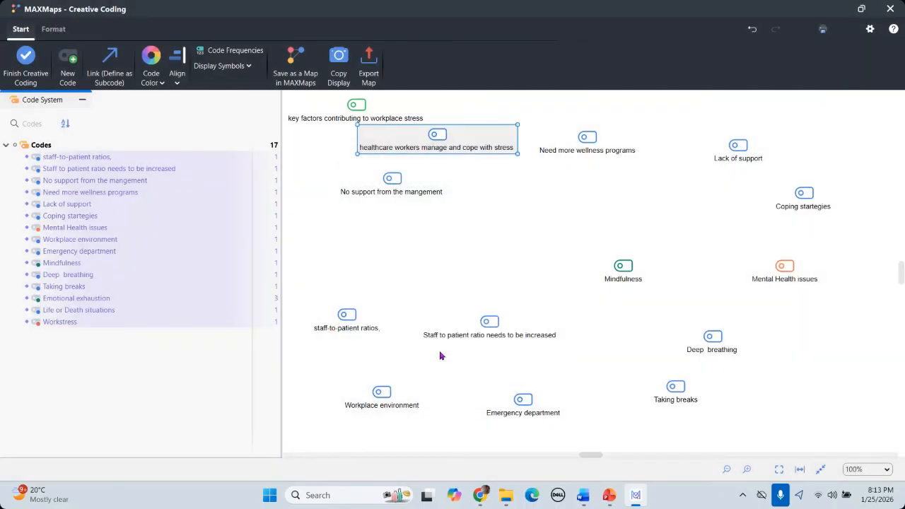
{"action": "left_click_drag", "start_coordinate": [440, 137], "coordinate": [652, 109]}
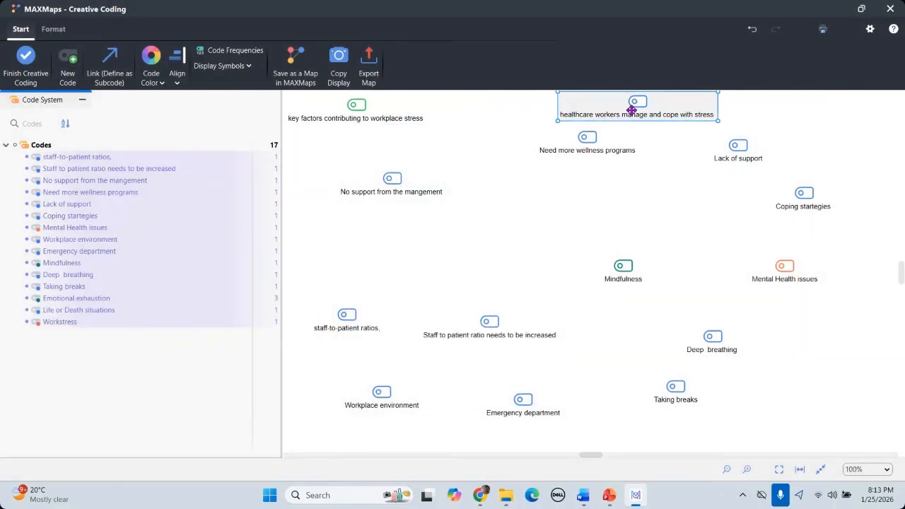
{"action": "right_click", "coordinate": [620, 111]}
{"action": "left_click", "coordinate": [608, 106]}
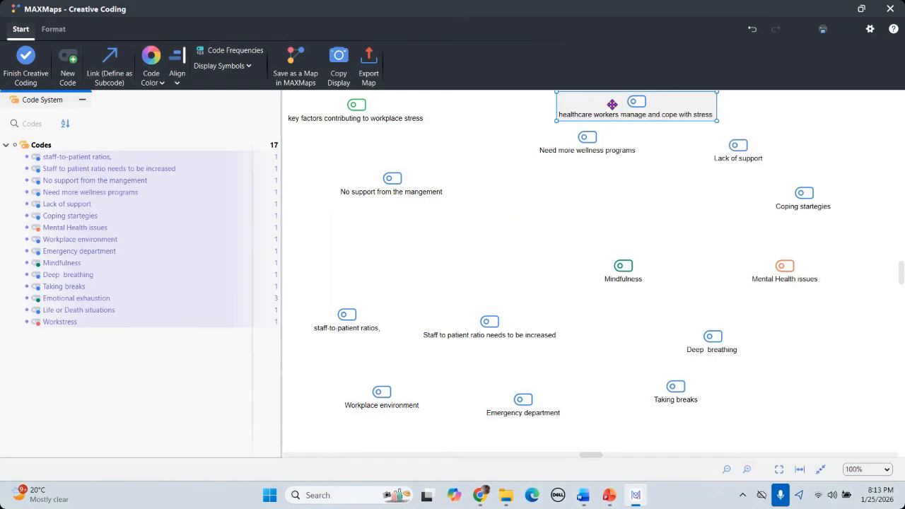
{"action": "right_click", "coordinate": [606, 108]}
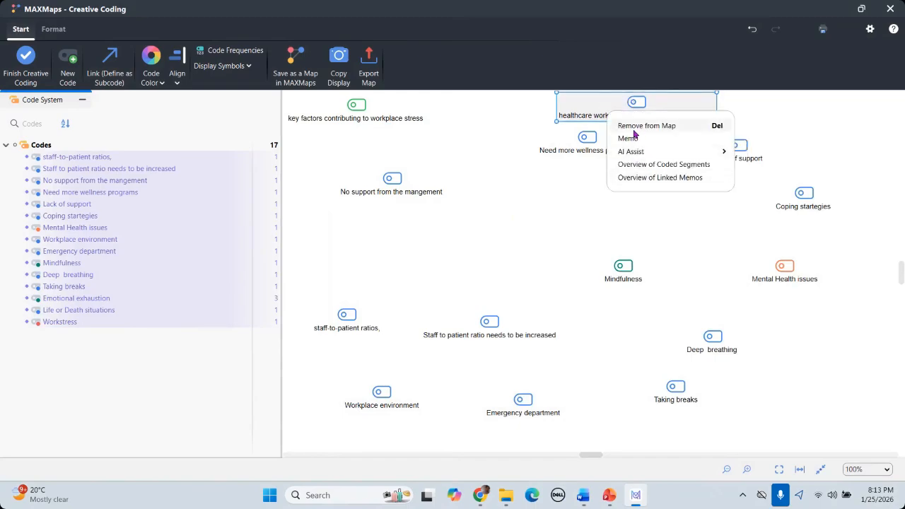
{"action": "left_click", "coordinate": [634, 127]}
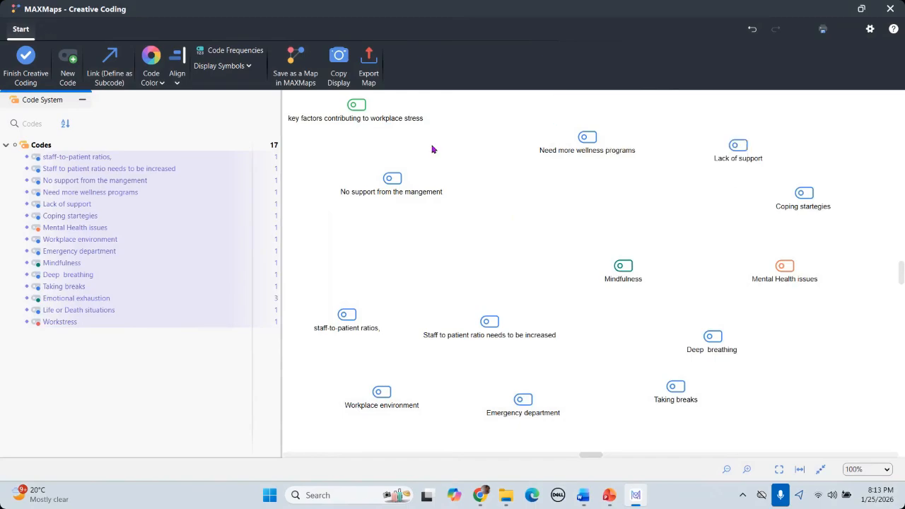
Step: Create a red code from the copied cope-with-stress phrase and move it to the map's top
{"action": "left_click", "coordinate": [67, 78]}
{"action": "key", "text": "ctrl+v"}
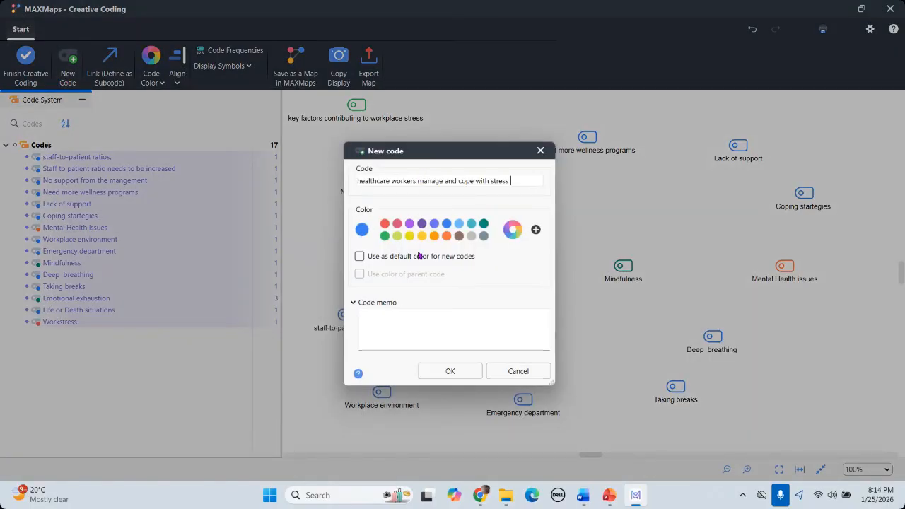
{"action": "left_click", "coordinate": [386, 225]}
{"action": "left_click", "coordinate": [450, 371]}
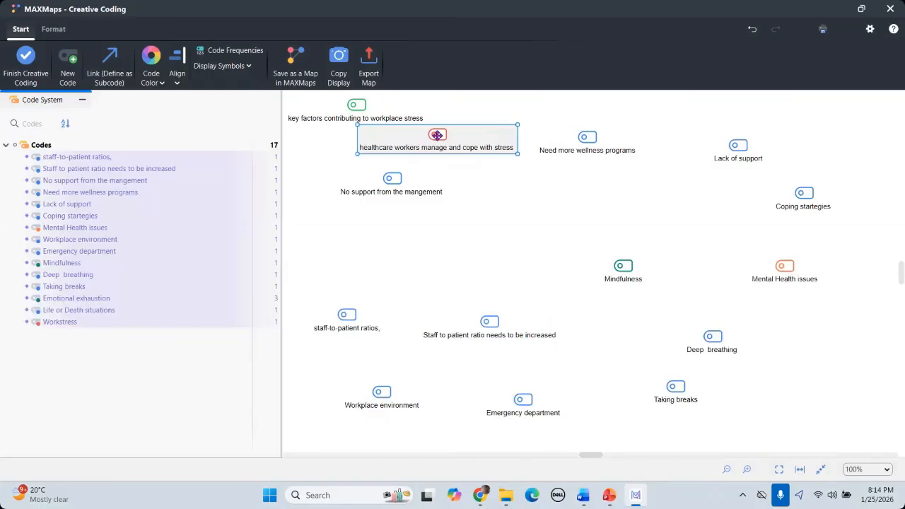
{"action": "mouse_move", "coordinate": [437, 135]}
{"action": "left_mouse_down"}
{"action": "mouse_move", "coordinate": [560, 103]}
{"action": "mouse_move", "coordinate": [640, 101]}
{"action": "left_mouse_up"}
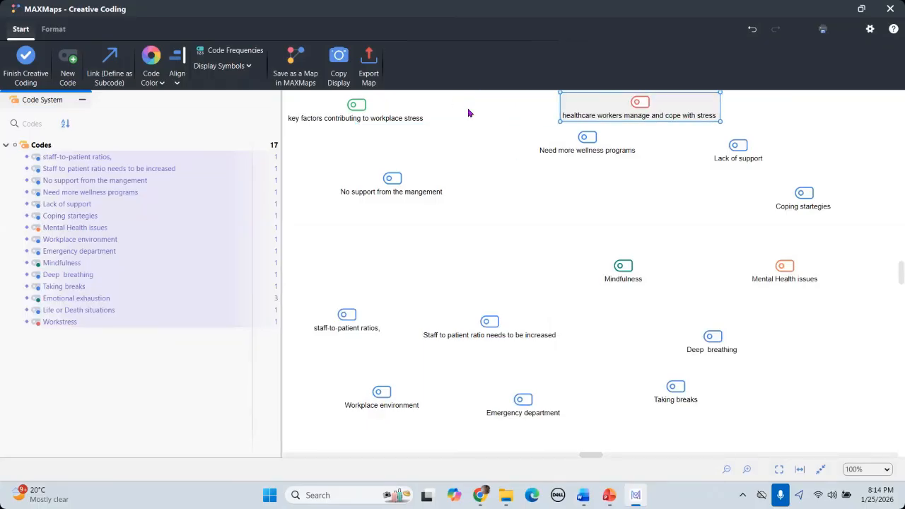
Step: Copy research question 4 about available support systems from the Word document
{"action": "mouse_move", "coordinate": [583, 495]}
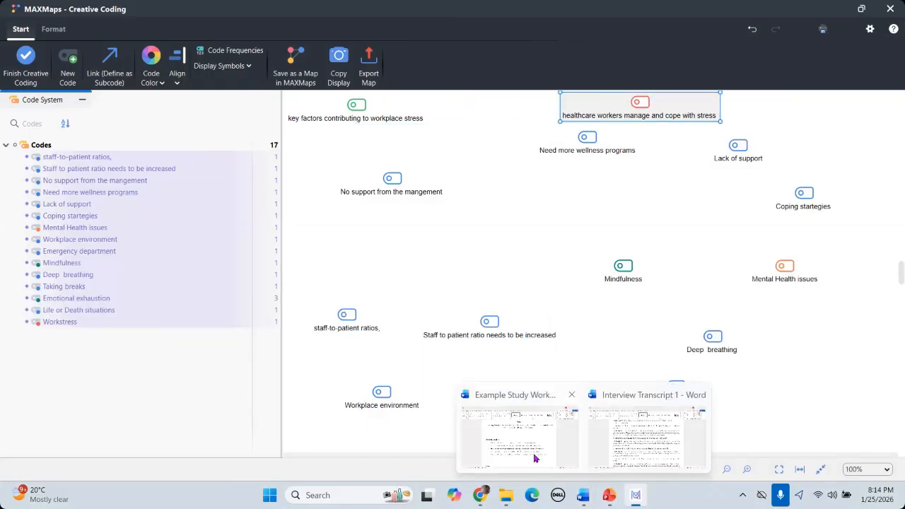
{"action": "left_click", "coordinate": [535, 458]}
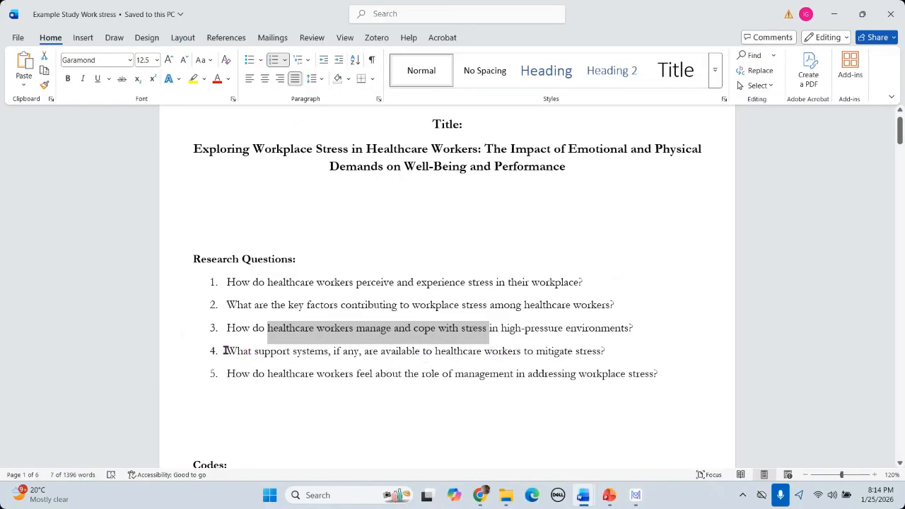
{"action": "left_click_drag", "start_coordinate": [225, 350], "coordinate": [324, 349]}
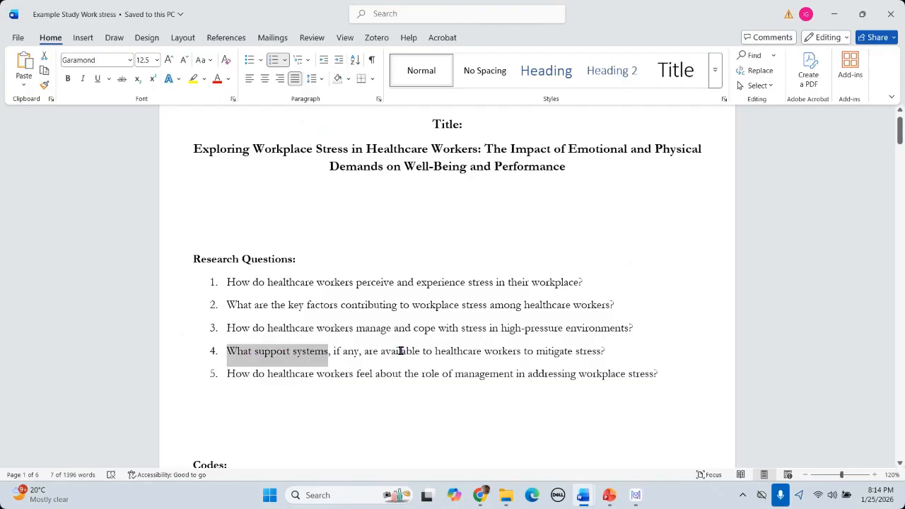
{"action": "left_click_drag", "start_coordinate": [401, 350], "coordinate": [422, 354]}
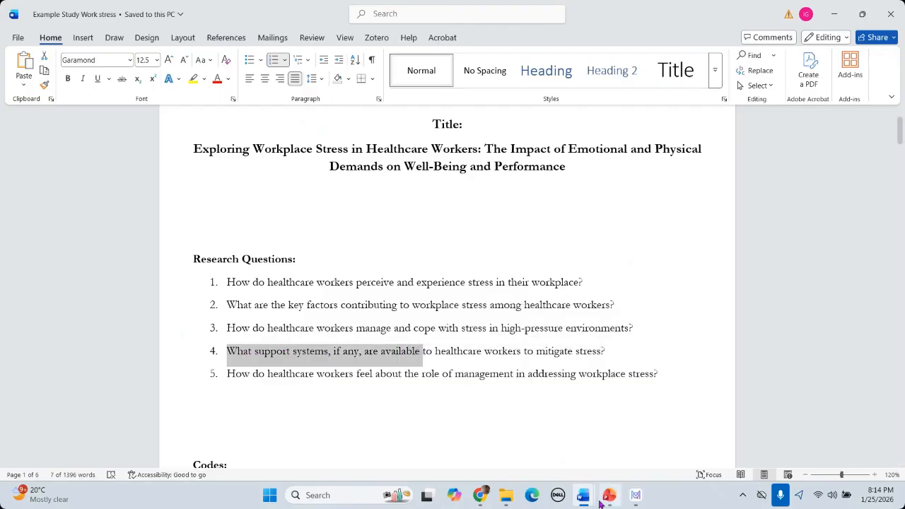
{"action": "left_click", "coordinate": [636, 499]}
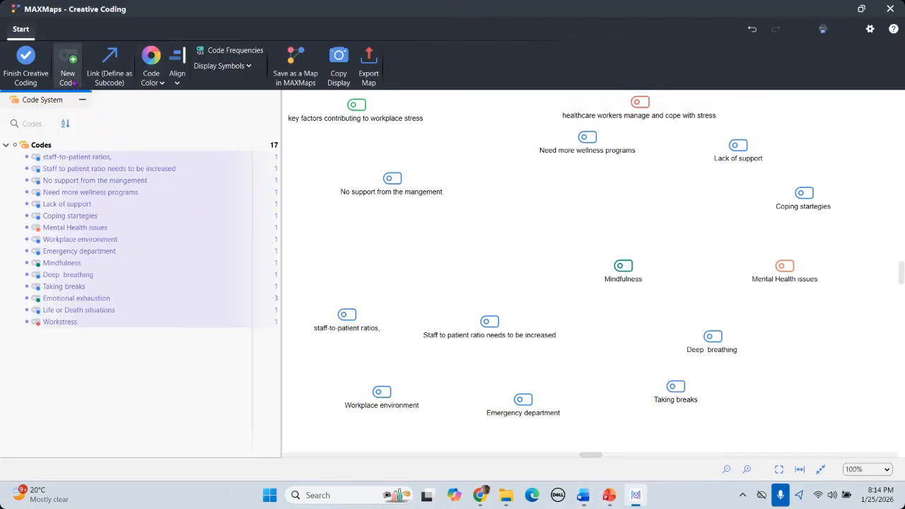
Step: Create the code 'Support systems, if any, are available' and place it at the map's top-right
{"action": "left_click", "coordinate": [67, 78]}
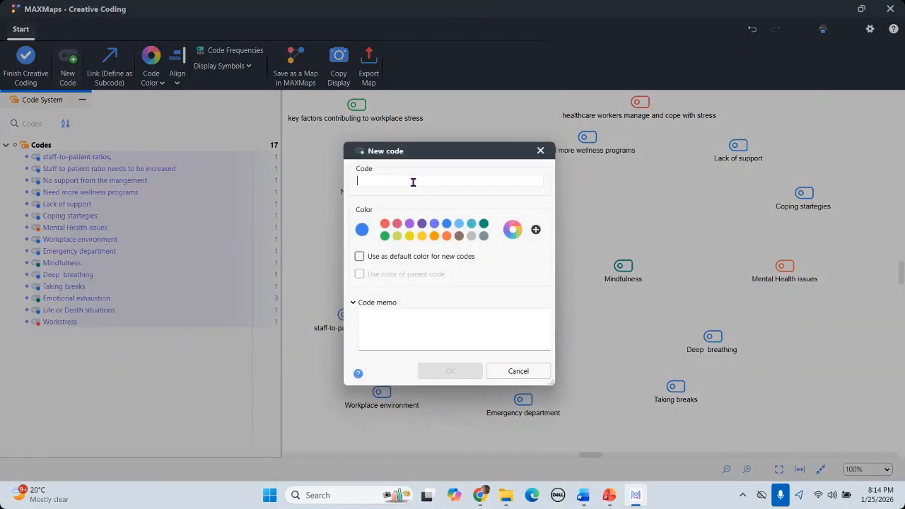
{"action": "key", "text": "ctrl+v"}
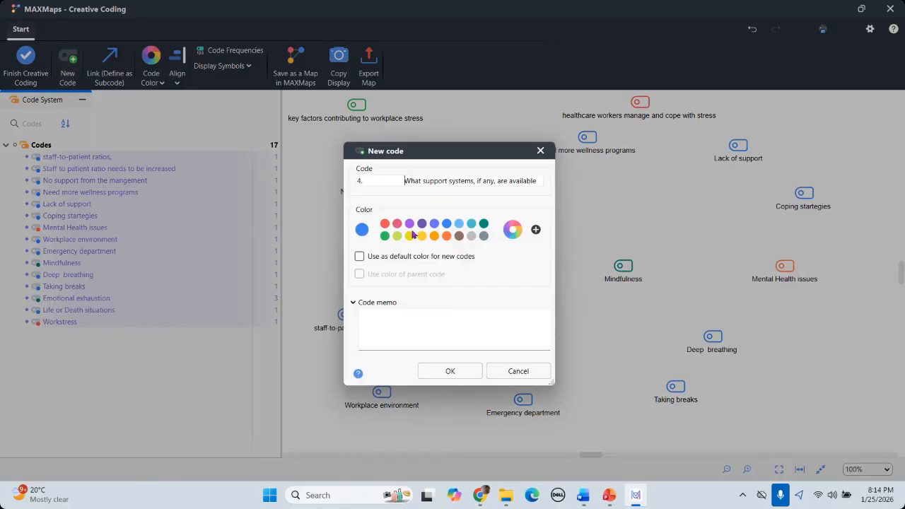
{"action": "key", "text": "BackSpace"}
{"action": "key", "text": "BackSpace"}
{"action": "key", "text": "BackSpace"}
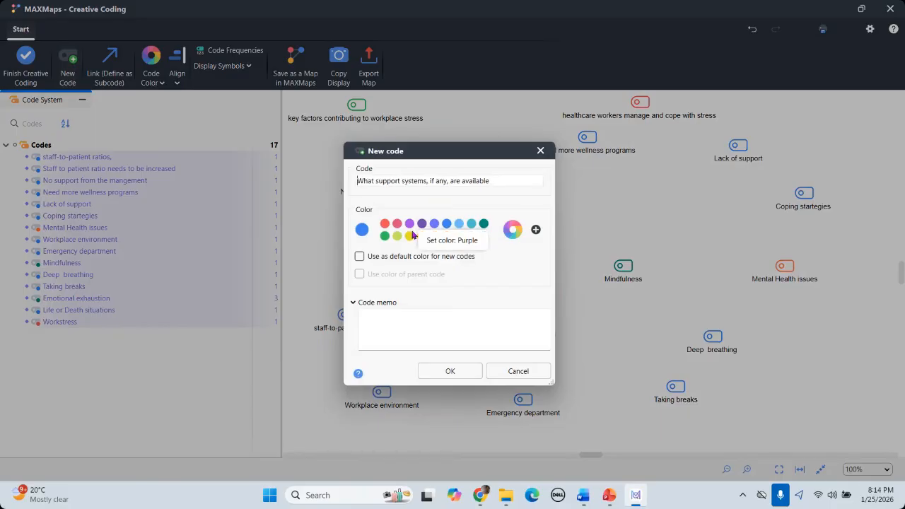
{"action": "key", "text": "Delete"}
{"action": "key", "text": "Delete"}
{"action": "key", "text": "Delete"}
{"action": "key", "text": "Delete"}
{"action": "key", "text": "Delete"}
{"action": "key", "text": "Delete"}
{"action": "type", "text": "S"}
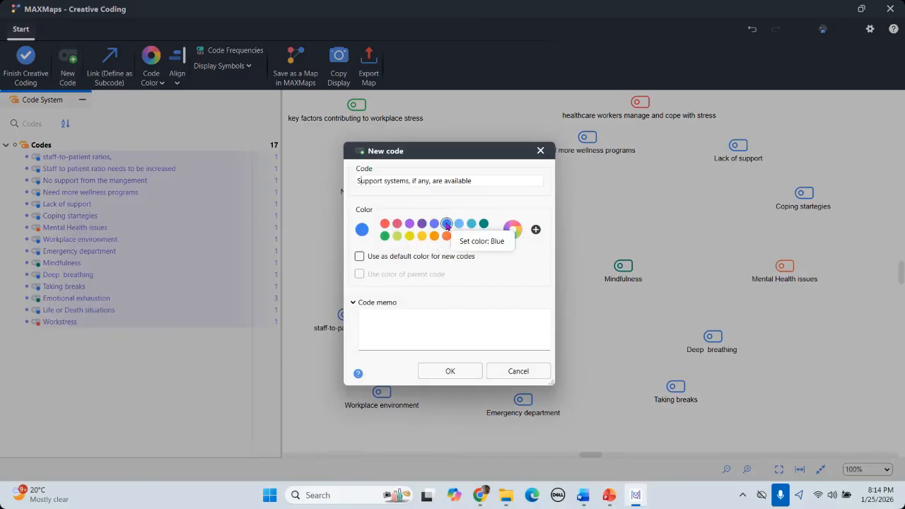
{"action": "left_click", "coordinate": [456, 371]}
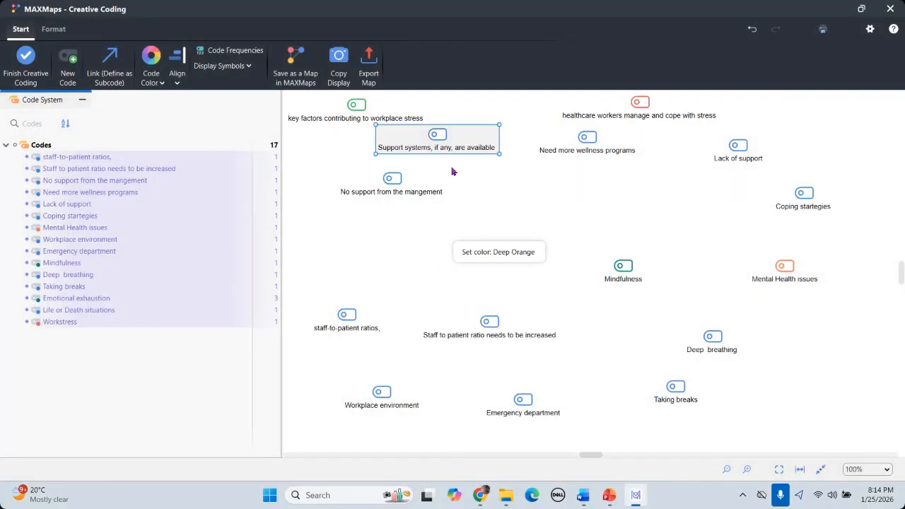
{"action": "left_click_drag", "start_coordinate": [437, 140], "coordinate": [835, 110]}
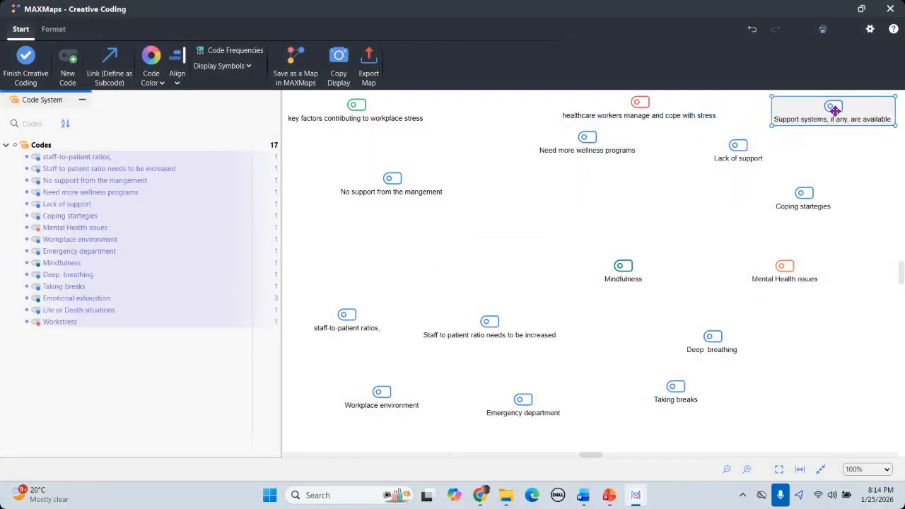
{"action": "mouse_move", "coordinate": [582, 501]}
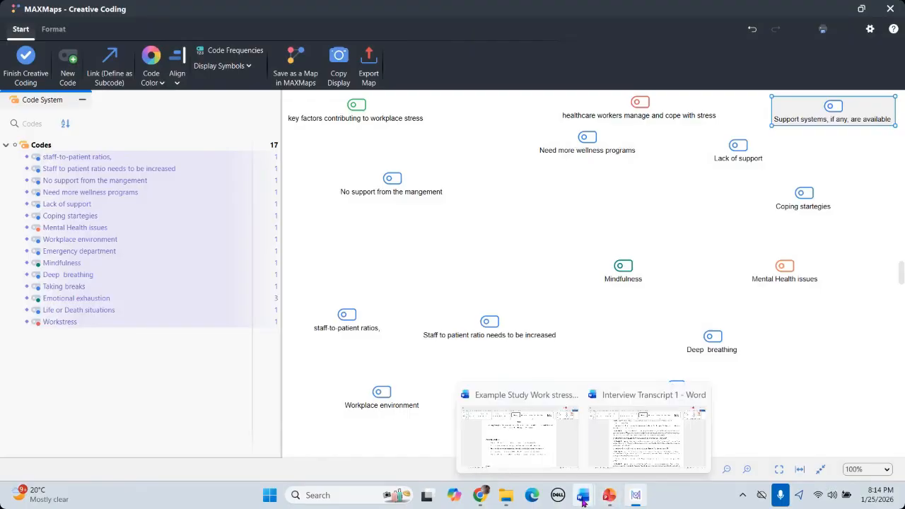
Step: Copy the role-of-management phrase from research question 5 in Word
{"action": "left_click", "coordinate": [507, 432]}
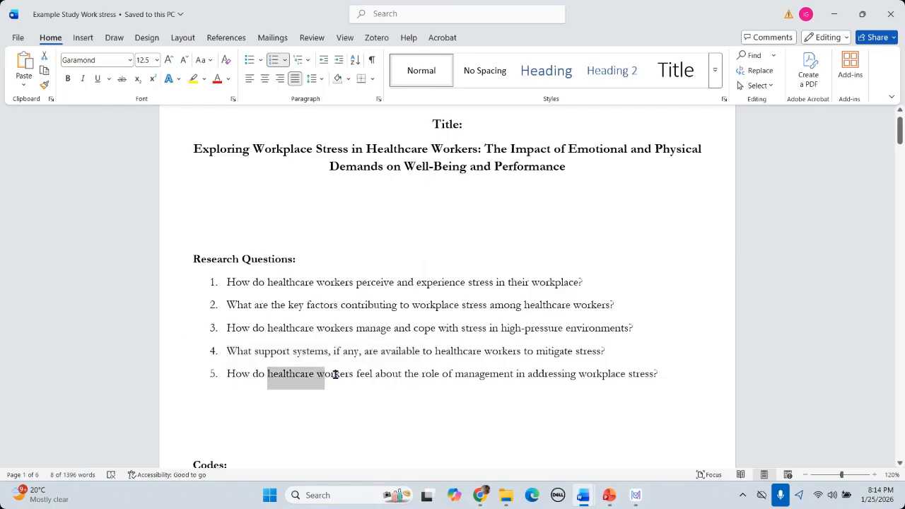
{"action": "left_click_drag", "start_coordinate": [335, 374], "coordinate": [581, 370]}
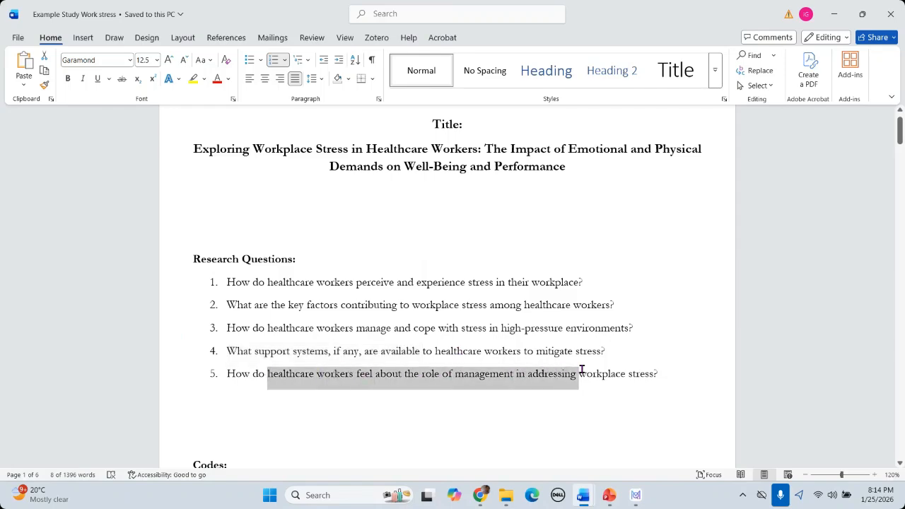
{"action": "left_click_drag", "start_coordinate": [517, 371], "coordinate": [487, 368]}
{"action": "right_click", "coordinate": [459, 378]}
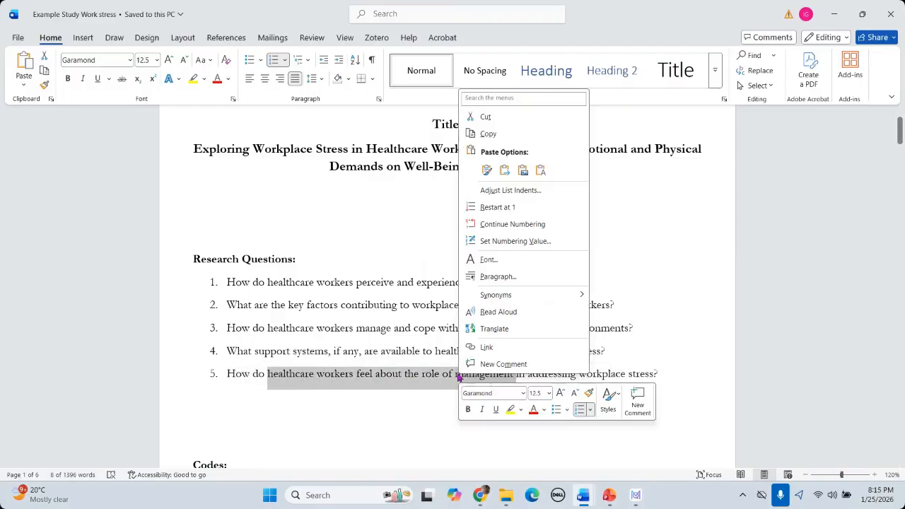
{"action": "left_click", "coordinate": [497, 134]}
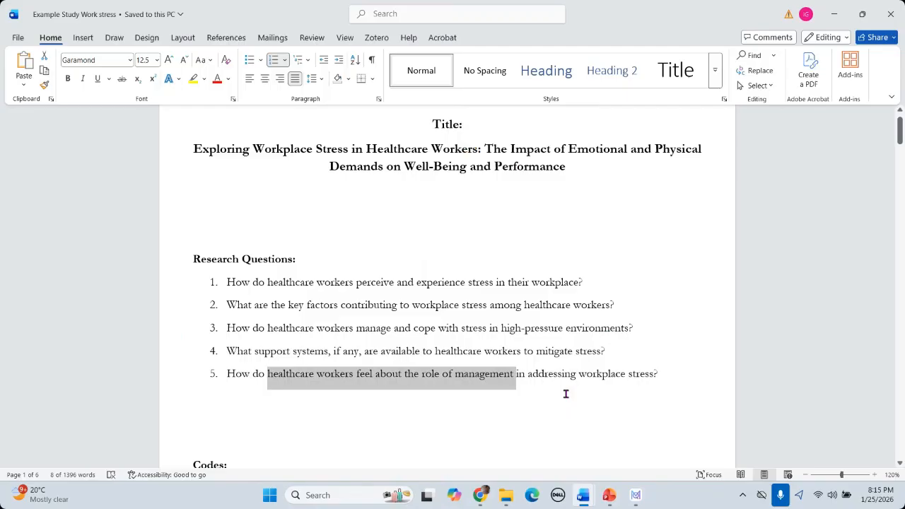
Step: Create a Deep Orange code 'healthcare workers feel about the role of management' at the map's left
{"action": "left_click", "coordinate": [636, 495]}
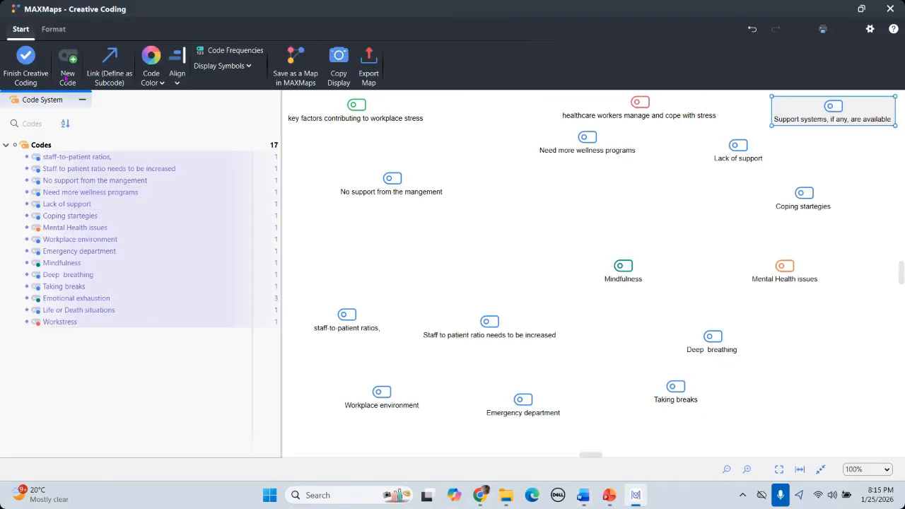
{"action": "left_click", "coordinate": [555, 221]}
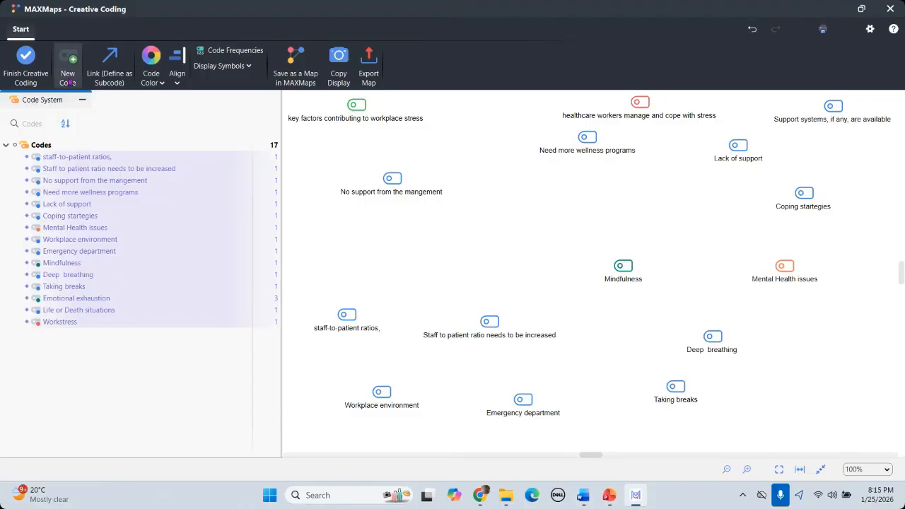
{"action": "left_click", "coordinate": [67, 75]}
{"action": "key", "text": "ctrl+v"}
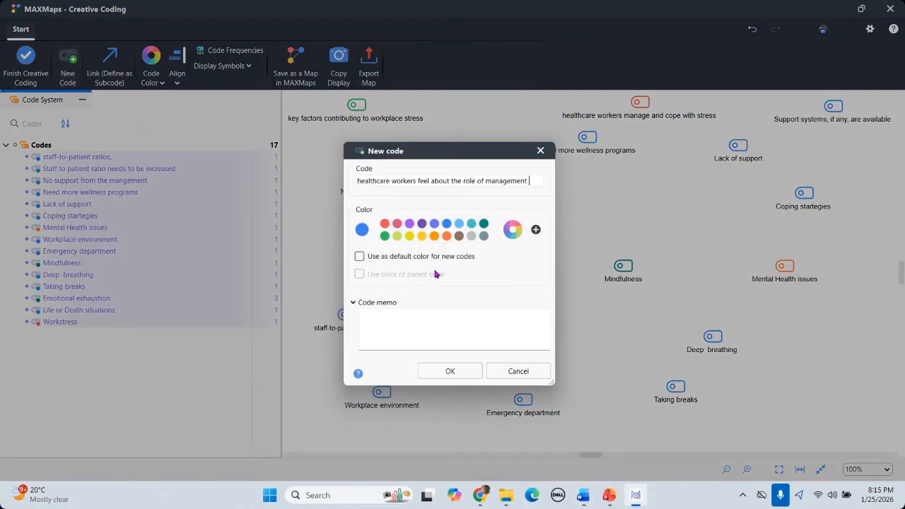
{"action": "left_click", "coordinate": [446, 237]}
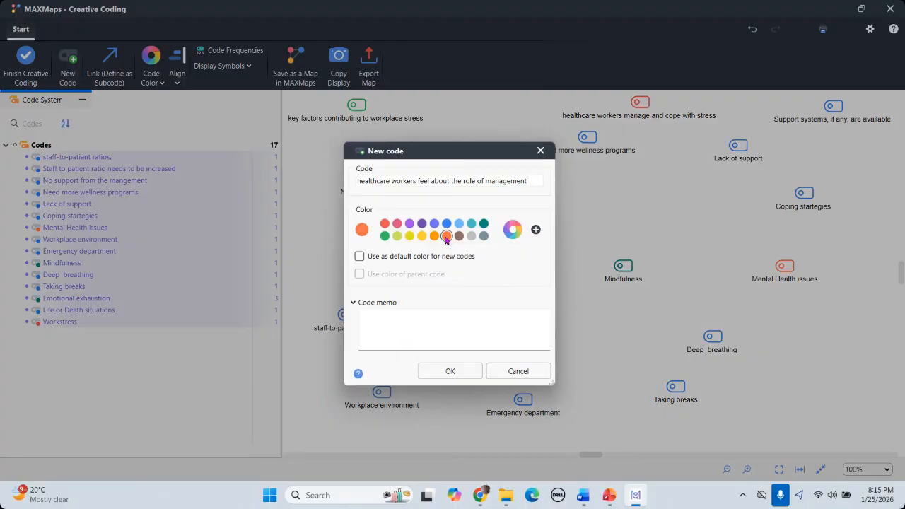
{"action": "left_click", "coordinate": [449, 372]}
{"action": "mouse_move", "coordinate": [434, 138]}
{"action": "left_mouse_down"}
{"action": "mouse_move", "coordinate": [364, 262]}
{"action": "mouse_move", "coordinate": [381, 272]}
{"action": "left_mouse_up"}
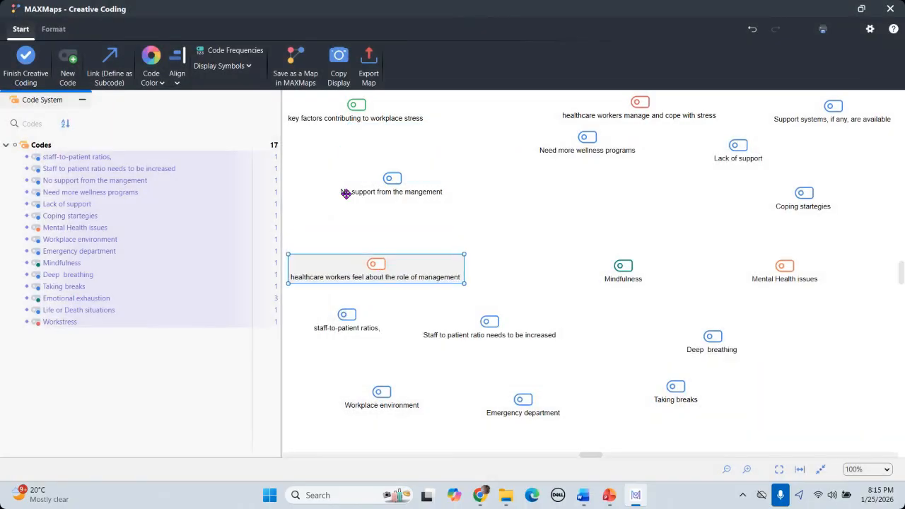
{"action": "left_click", "coordinate": [572, 371]}
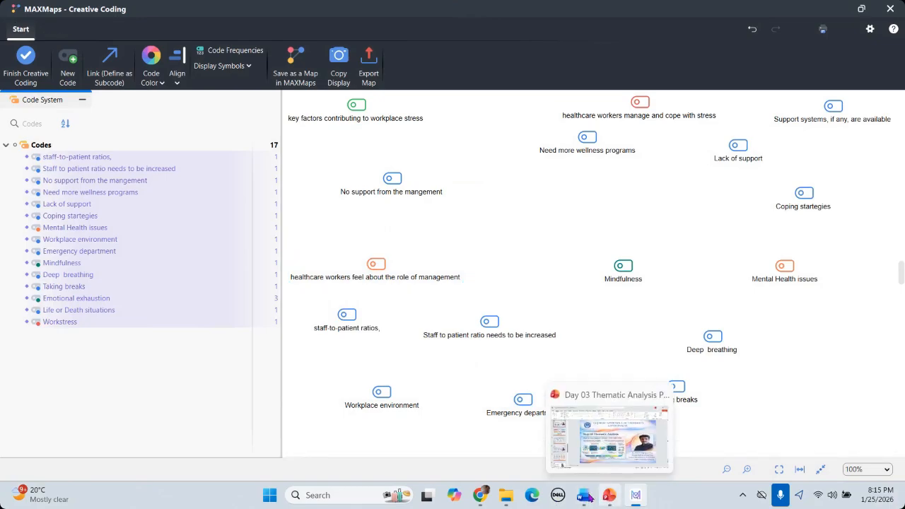
{"action": "mouse_move", "coordinate": [586, 496]}
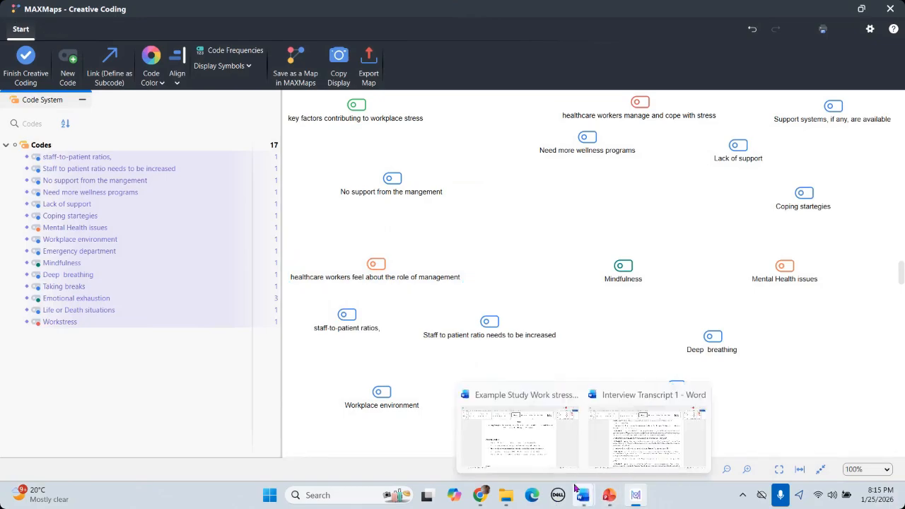
Step: Copy 'healthcare workers perceive and experience stress' from research question 1 in Word
{"action": "left_click", "coordinate": [528, 446]}
{"action": "left_click_drag", "start_coordinate": [266, 281], "coordinate": [478, 278]}
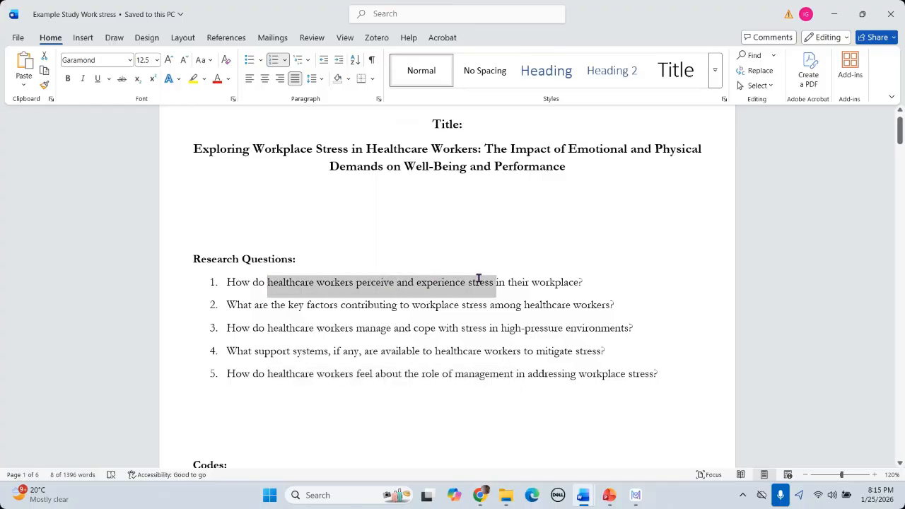
{"action": "right_click", "coordinate": [466, 283]}
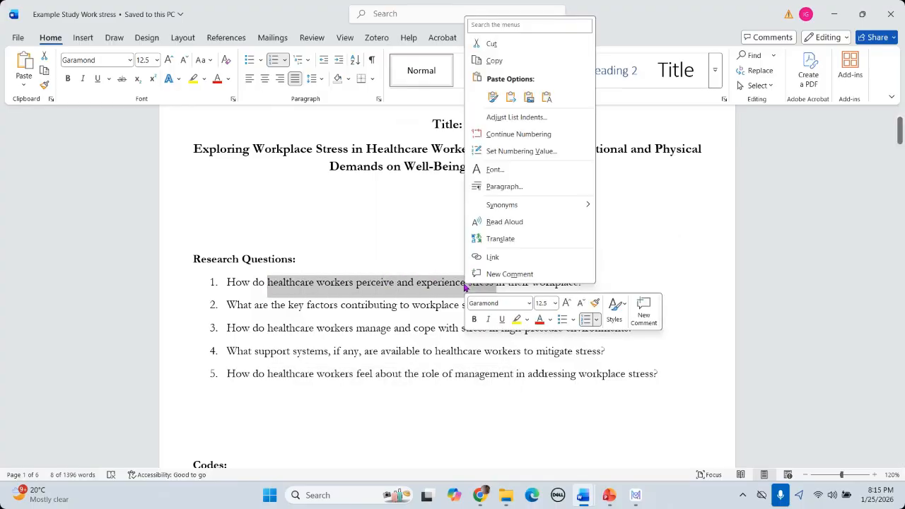
{"action": "left_click", "coordinate": [497, 61]}
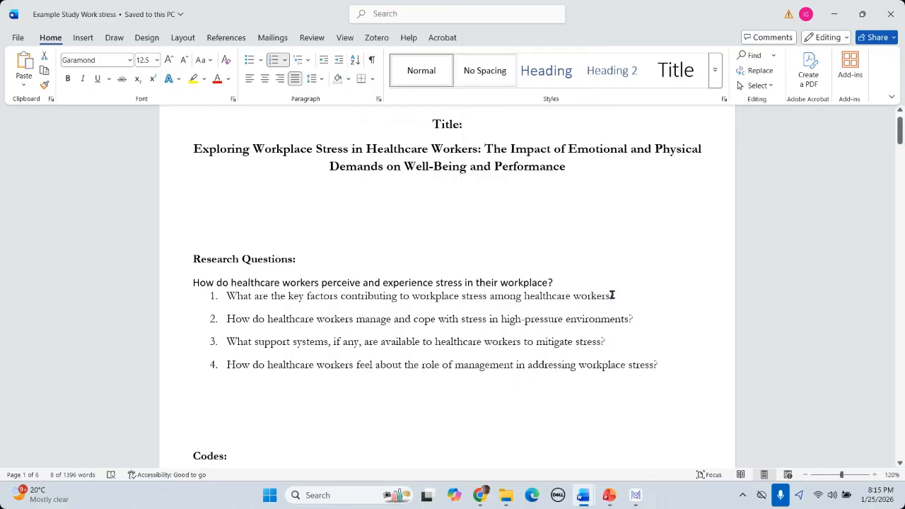
Step: Create a purple code 'healthcare workers perceive and experience stress' on the map
{"action": "left_click", "coordinate": [635, 497]}
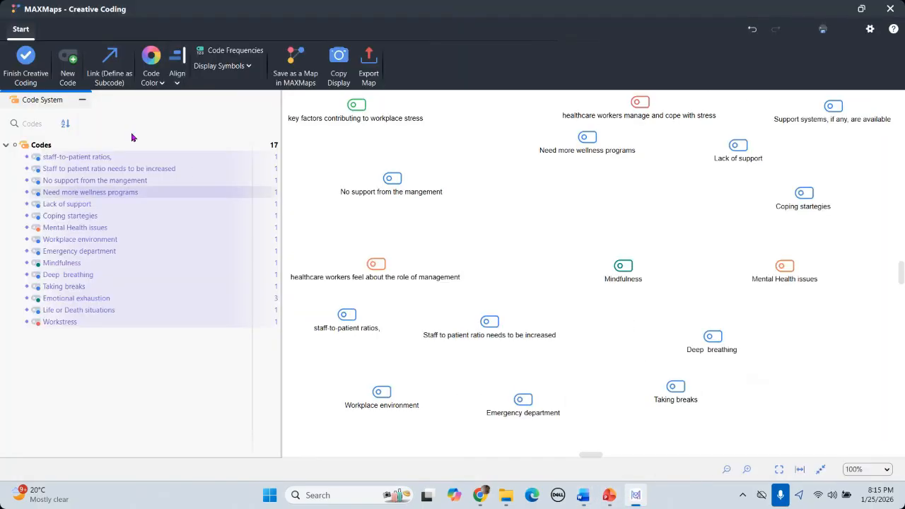
{"action": "left_click", "coordinate": [70, 79]}
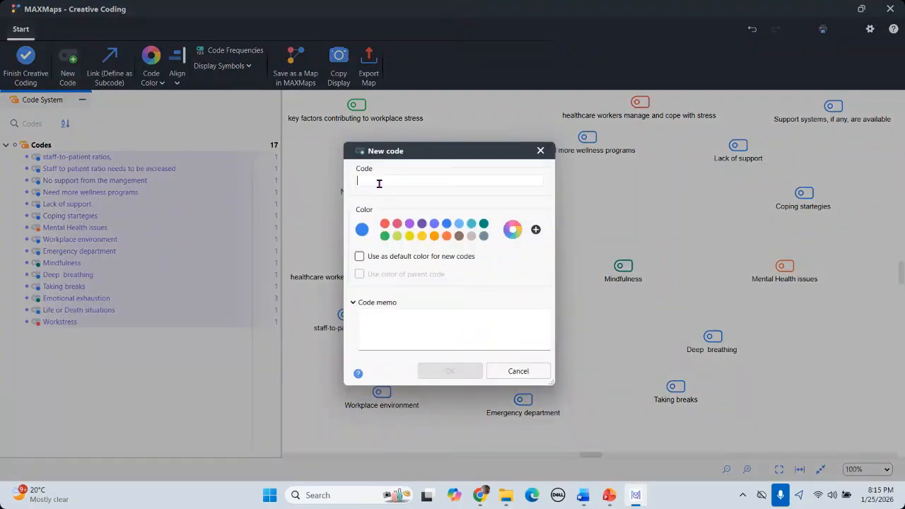
{"action": "key", "text": "ctrl+v"}
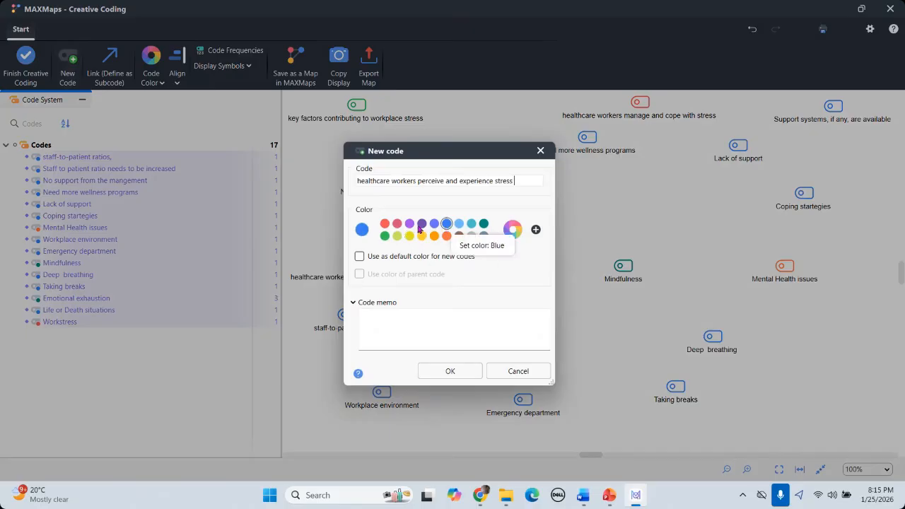
{"action": "left_click", "coordinate": [422, 225]}
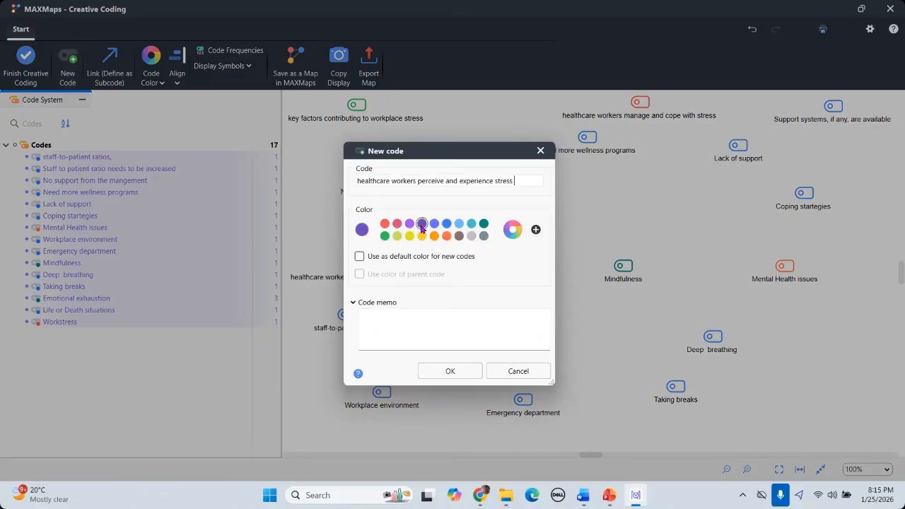
{"action": "left_click", "coordinate": [450, 372]}
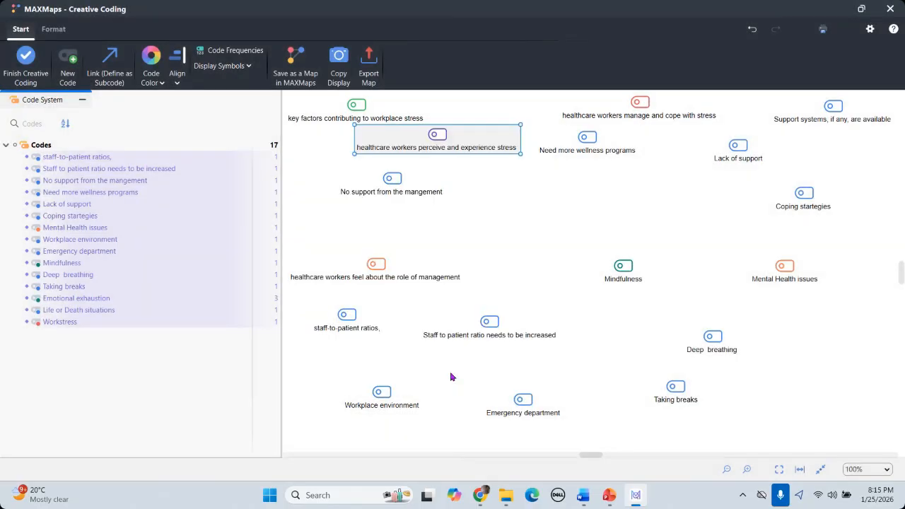
{"action": "left_click", "coordinate": [505, 224]}
Step: Clear the left side by moving other codes right, and put the perceive-stress code top-left
{"action": "left_click_drag", "start_coordinate": [382, 183], "coordinate": [568, 200]}
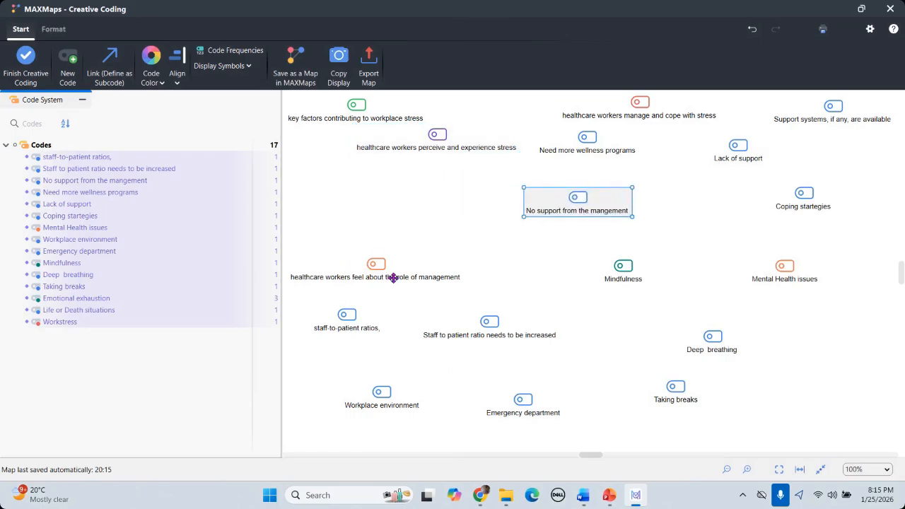
{"action": "left_click_drag", "start_coordinate": [455, 285], "coordinate": [645, 310]}
{"action": "left_click_drag", "start_coordinate": [343, 320], "coordinate": [625, 371]}
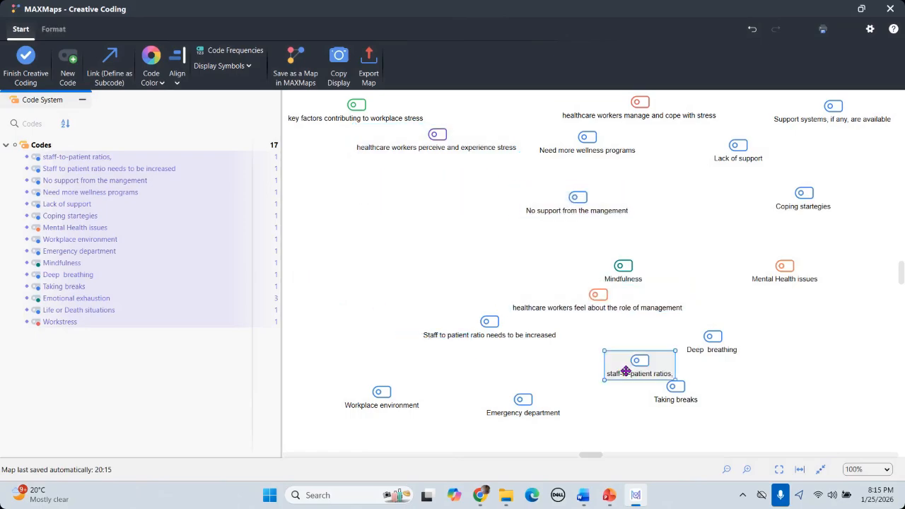
{"action": "left_click_drag", "start_coordinate": [381, 390], "coordinate": [690, 418]}
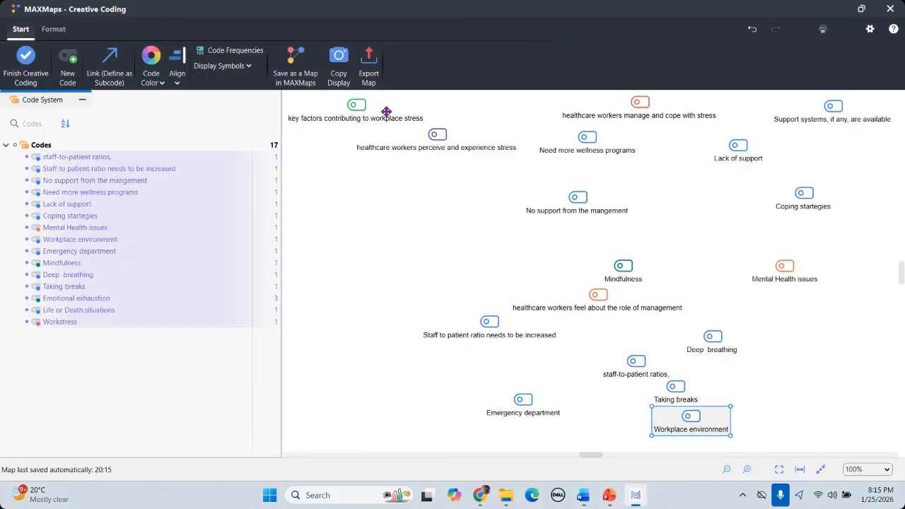
{"action": "left_click_drag", "start_coordinate": [357, 115], "coordinate": [381, 304]}
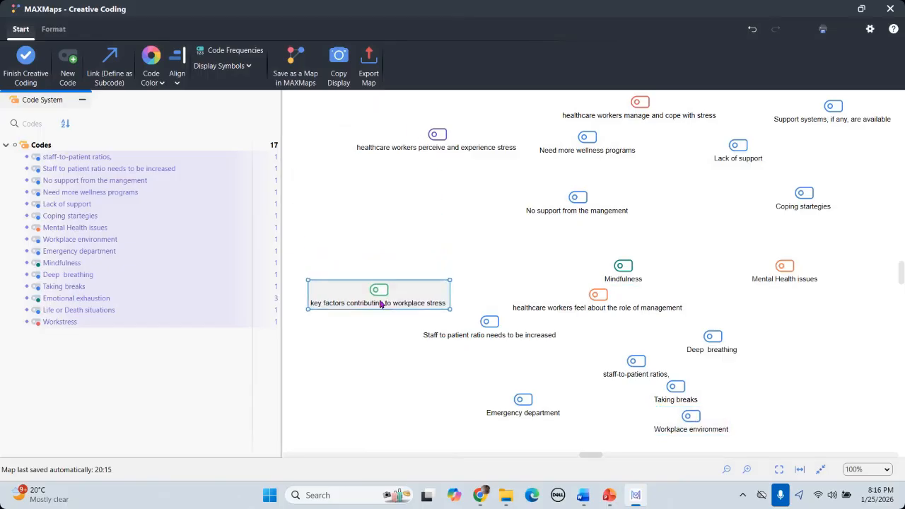
{"action": "left_click", "coordinate": [439, 147]}
{"action": "left_click_drag", "start_coordinate": [411, 142], "coordinate": [362, 127]}
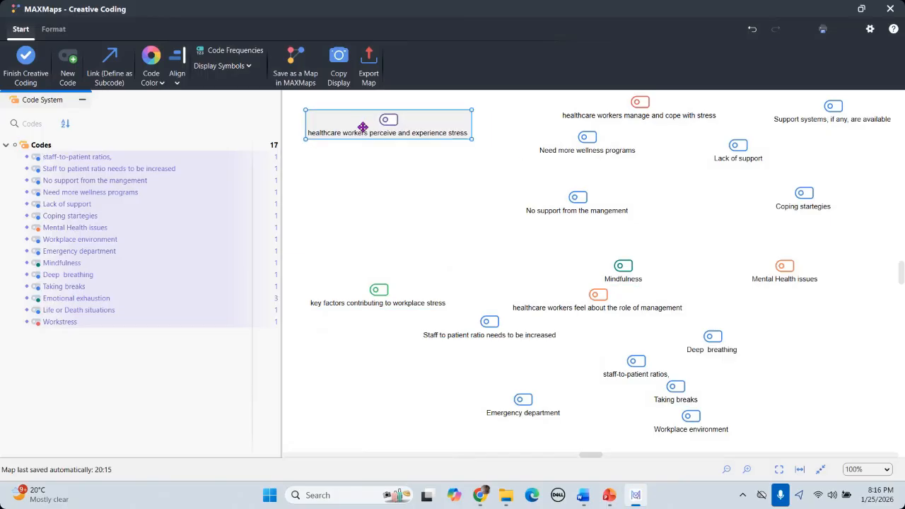
Step: Checking the question order in Word, place key factors and role of management in the left column
{"action": "mouse_move", "coordinate": [589, 499]}
{"action": "left_click", "coordinate": [509, 433]}
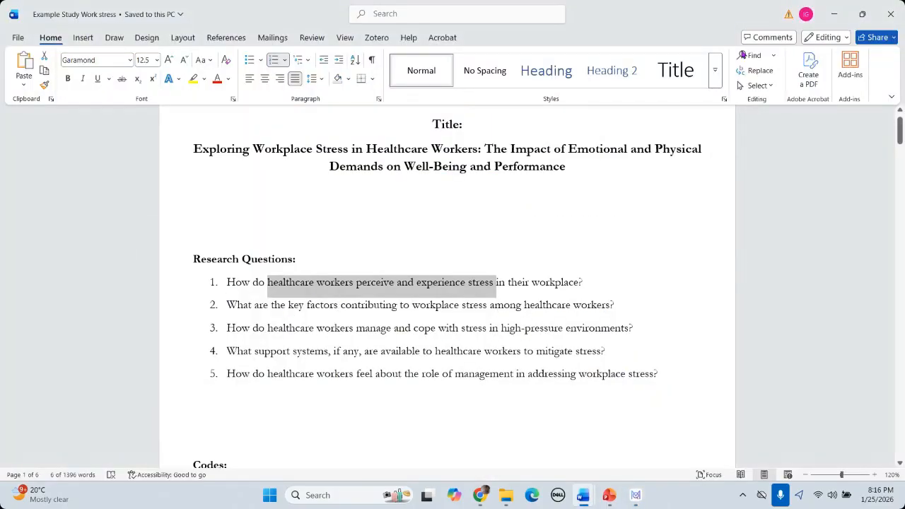
{"action": "left_click", "coordinate": [836, 16]}
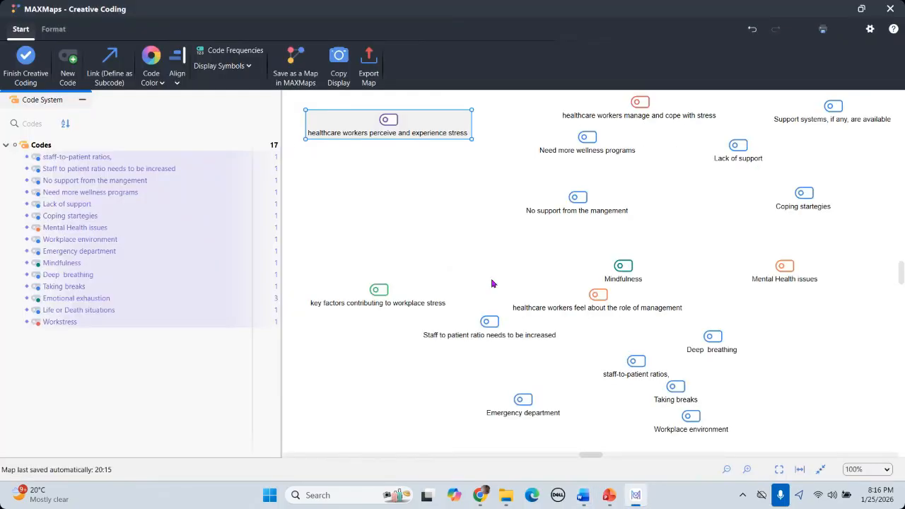
{"action": "left_click", "coordinate": [366, 295]}
{"action": "mouse_move", "coordinate": [368, 226]}
{"action": "left_mouse_down"}
{"action": "mouse_move", "coordinate": [374, 198]}
{"action": "mouse_move", "coordinate": [374, 228]}
{"action": "left_mouse_up"}
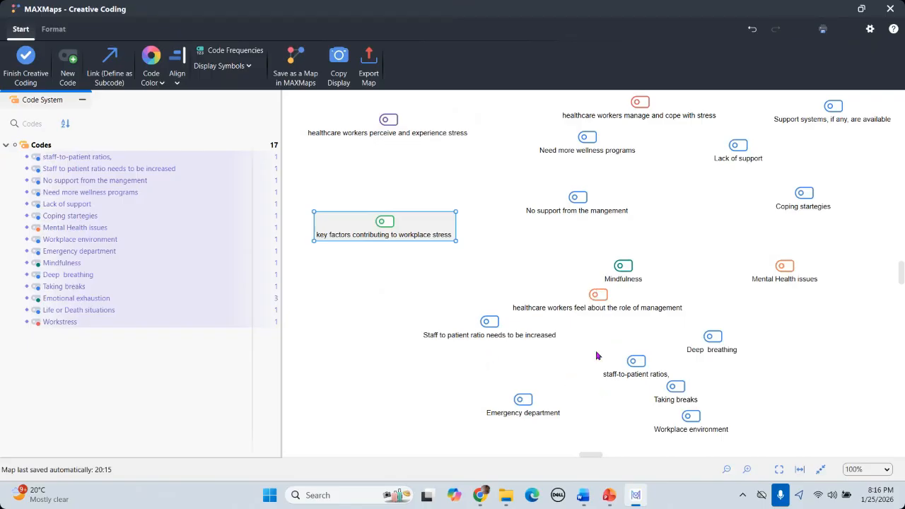
{"action": "left_click_drag", "start_coordinate": [604, 297], "coordinate": [403, 303]}
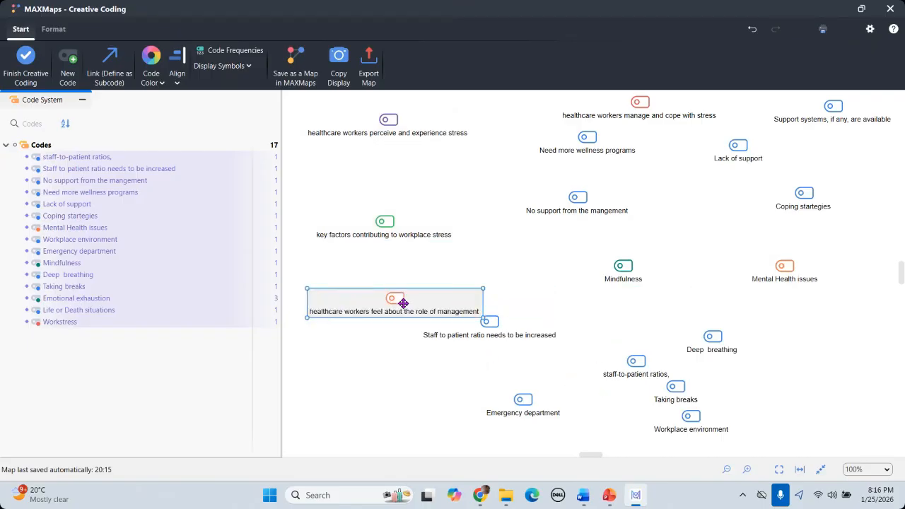
{"action": "mouse_move", "coordinate": [611, 501]}
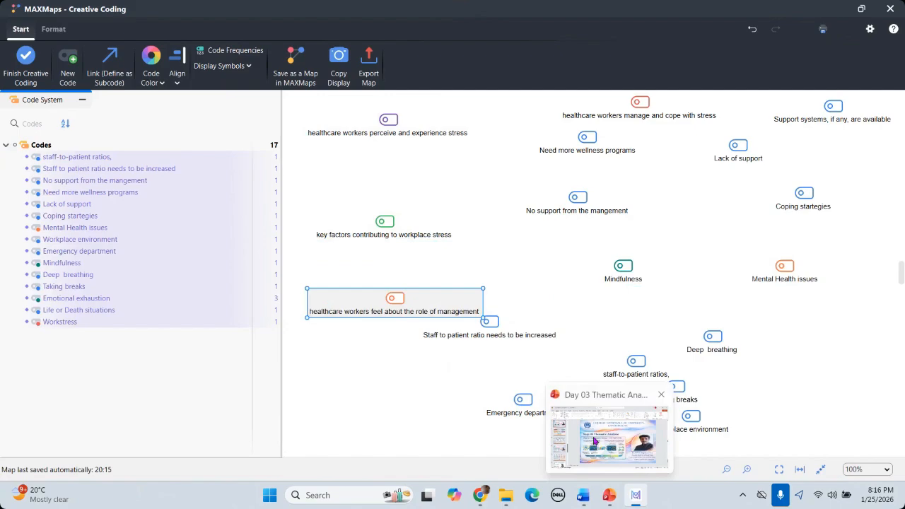
{"action": "left_click", "coordinate": [583, 496]}
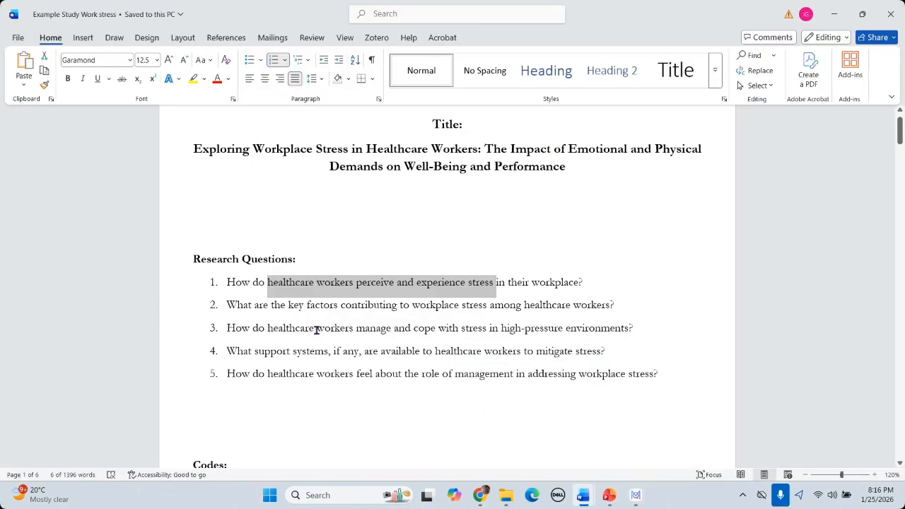
{"action": "left_click", "coordinate": [833, 16]}
{"action": "left_click_drag", "start_coordinate": [386, 338], "coordinate": [386, 410]}
Step: Move the manage-and-cope and Support systems codes into the left column
{"action": "left_click", "coordinate": [621, 108]}
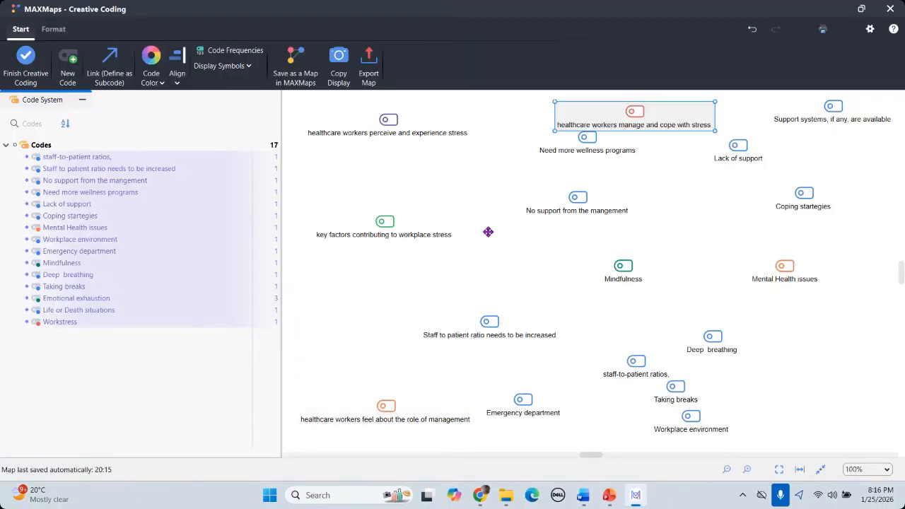
{"action": "left_click_drag", "start_coordinate": [488, 232], "coordinate": [338, 316]}
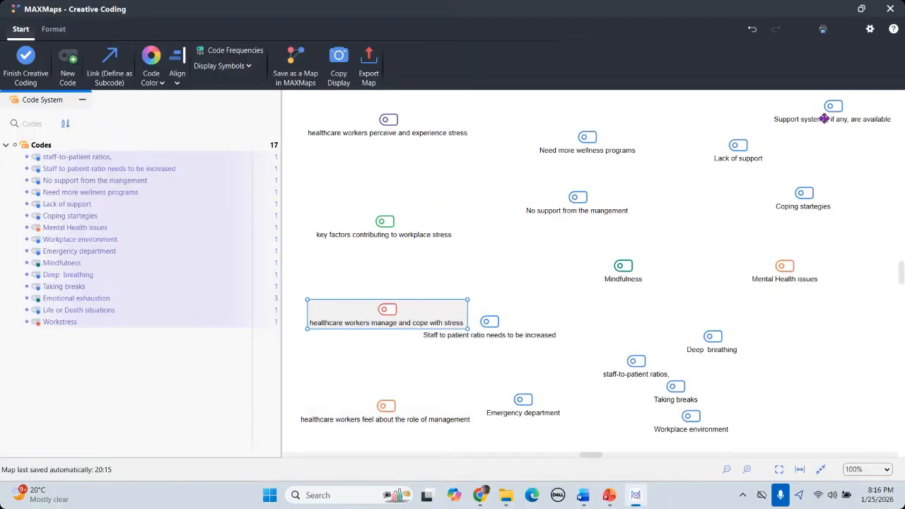
{"action": "left_click_drag", "start_coordinate": [831, 106], "coordinate": [367, 362]}
{"action": "mouse_move", "coordinate": [584, 499]}
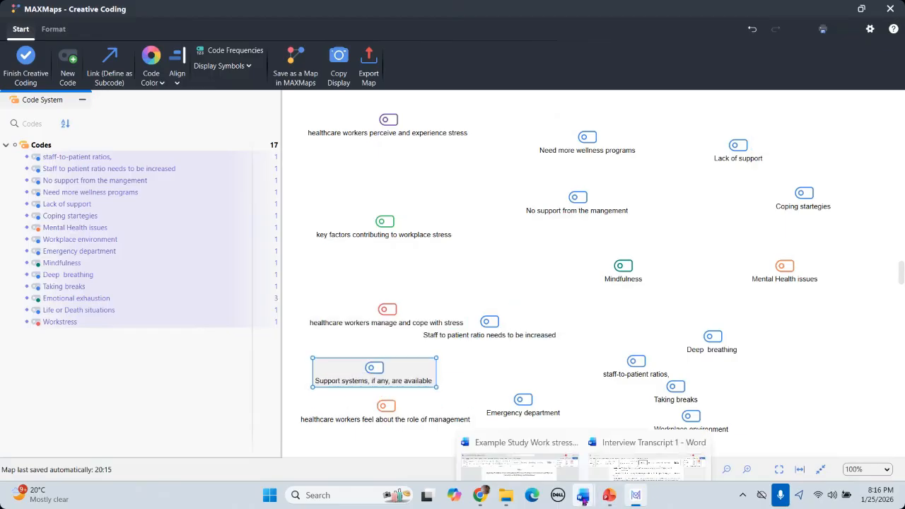
{"action": "left_click", "coordinate": [520, 437]}
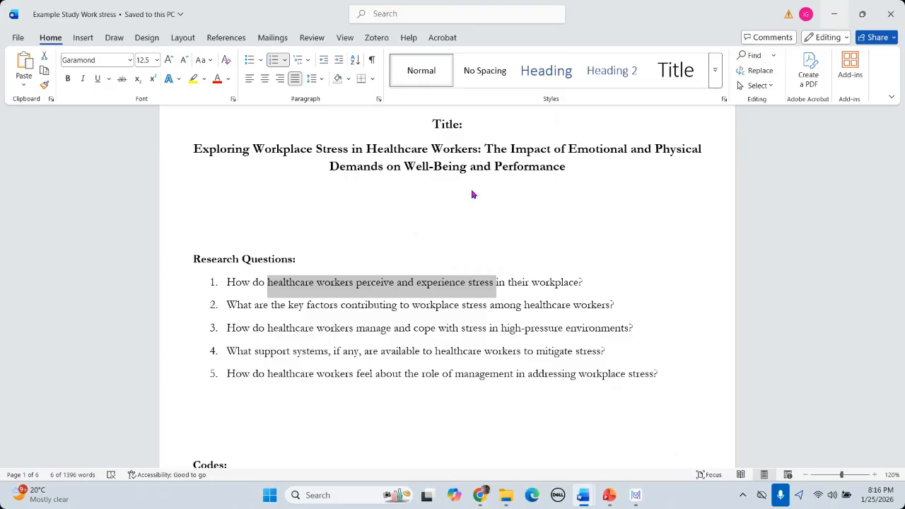
{"action": "key", "text": "alt+Tab"}
{"action": "left_click", "coordinate": [369, 208]}
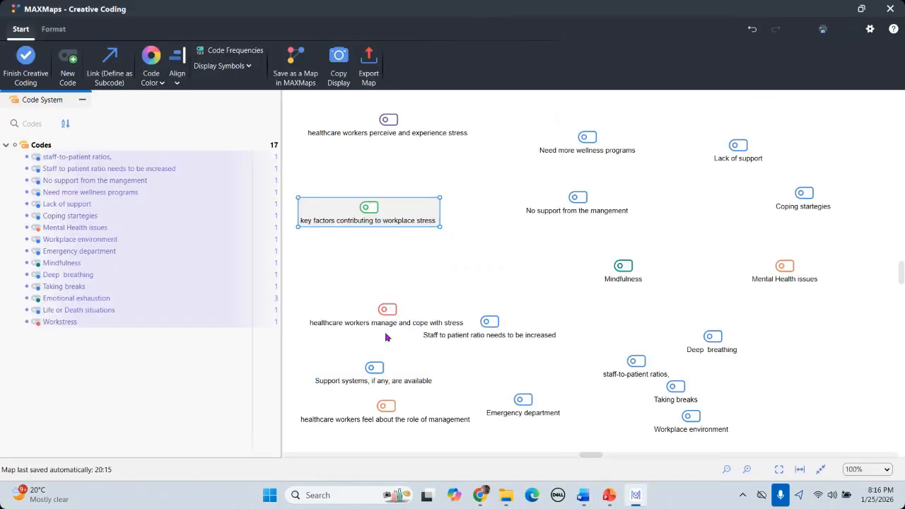
Step: Fine-tune the spacing of the manage-and-cope, Support systems and role-of-management codes in the column
{"action": "left_click_drag", "start_coordinate": [382, 314], "coordinate": [372, 291]}
{"action": "left_click_drag", "start_coordinate": [479, 333], "coordinate": [584, 337]}
{"action": "left_click_drag", "start_coordinate": [367, 369], "coordinate": [358, 351]}
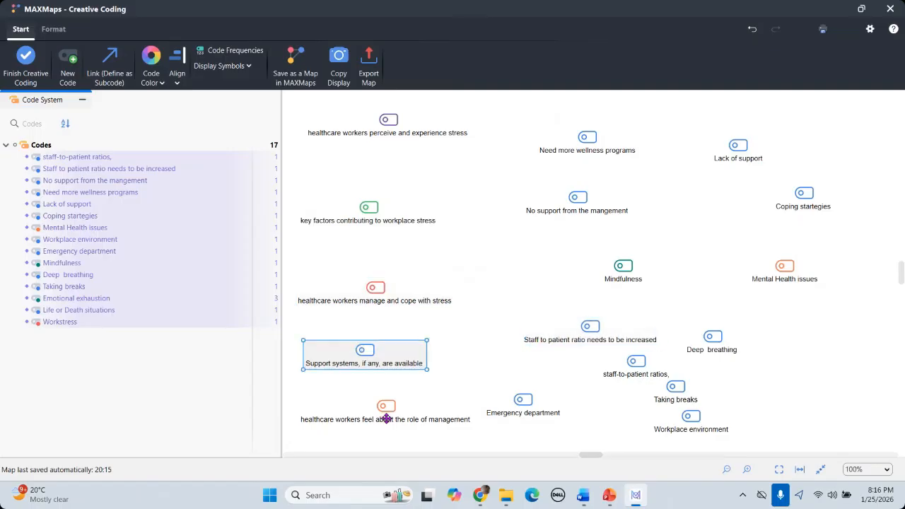
{"action": "mouse_move", "coordinate": [382, 415]}
{"action": "left_mouse_down"}
{"action": "mouse_move", "coordinate": [369, 428]}
{"action": "mouse_move", "coordinate": [379, 420]}
{"action": "left_mouse_up"}
{"action": "left_click_drag", "start_coordinate": [371, 353], "coordinate": [386, 357]}
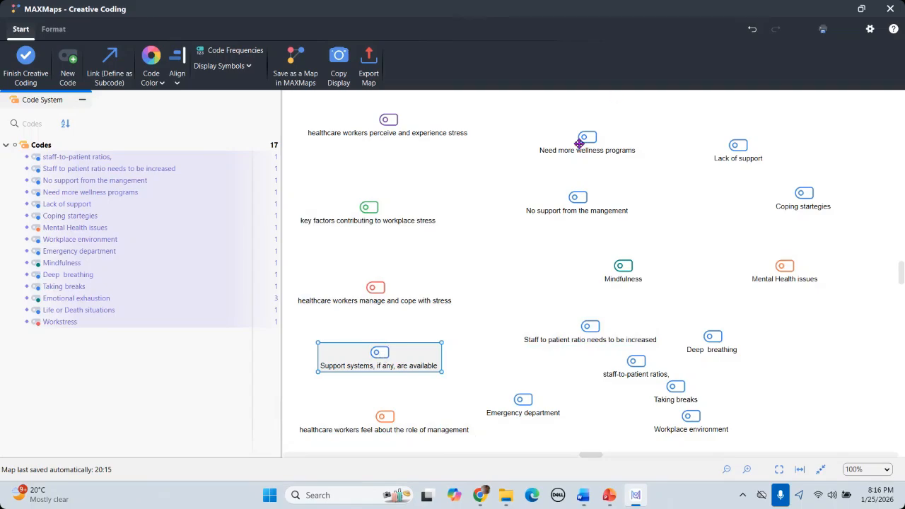
Step: Spread wellness programs, support, coping, mindfulness, ratio, breaks, environment and emergency codes across the right
{"action": "left_click_drag", "start_coordinate": [590, 148], "coordinate": [606, 131]}
{"action": "left_click_drag", "start_coordinate": [556, 203], "coordinate": [521, 209]}
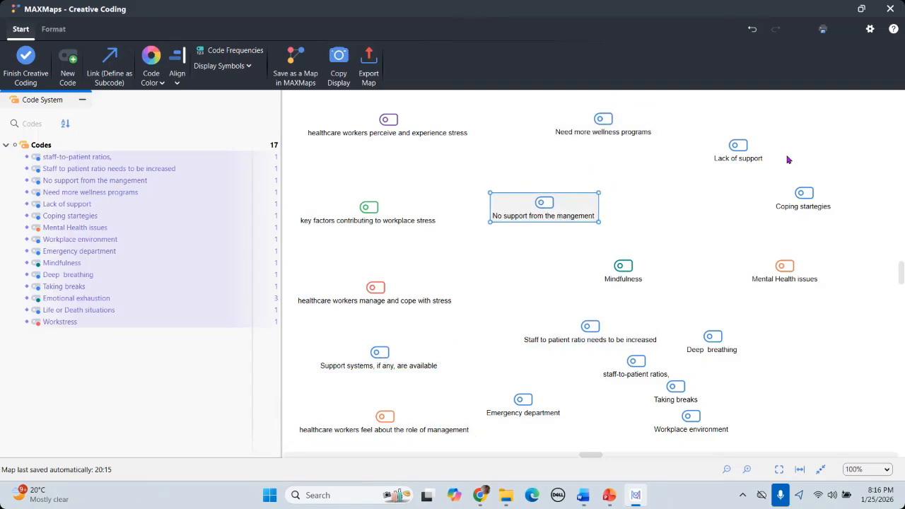
{"action": "left_click_drag", "start_coordinate": [748, 149], "coordinate": [750, 173]}
{"action": "left_click_drag", "start_coordinate": [805, 186], "coordinate": [810, 156]}
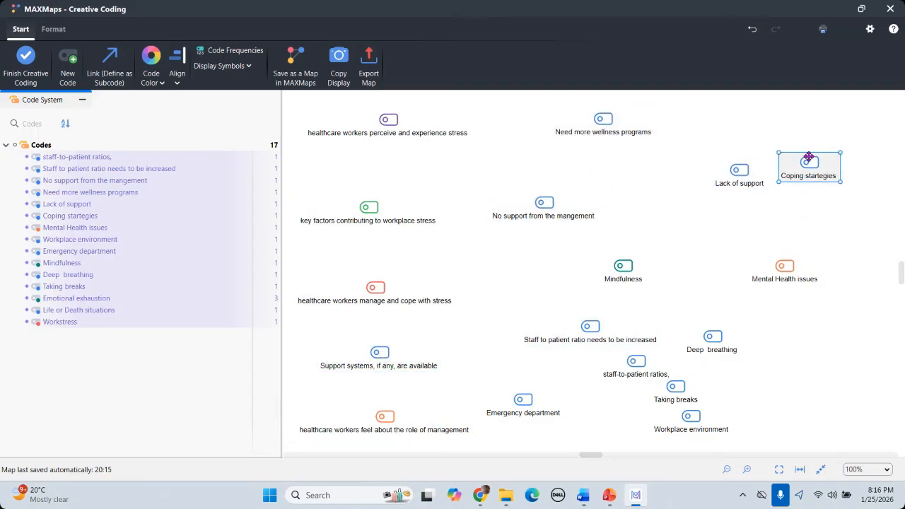
{"action": "left_click_drag", "start_coordinate": [616, 276], "coordinate": [645, 251]}
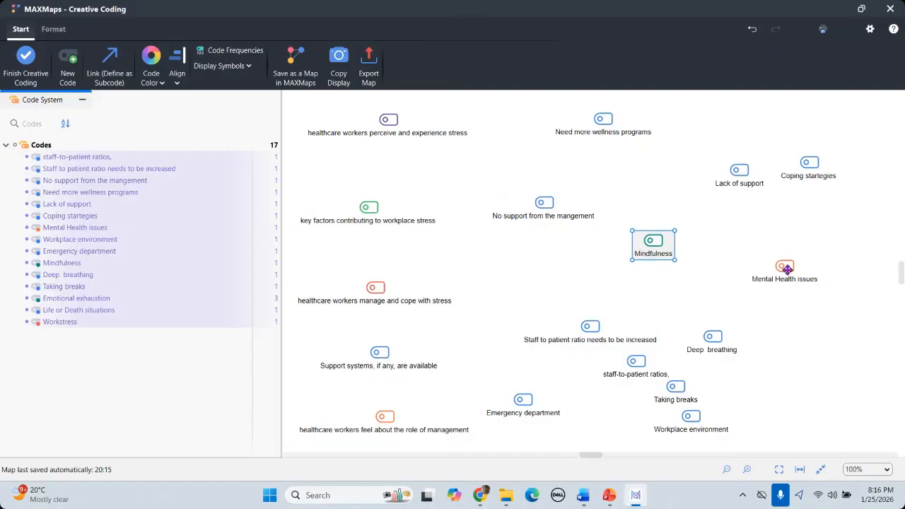
{"action": "left_click_drag", "start_coordinate": [785, 268], "coordinate": [790, 253]}
{"action": "left_click_drag", "start_coordinate": [591, 328], "coordinate": [593, 286]}
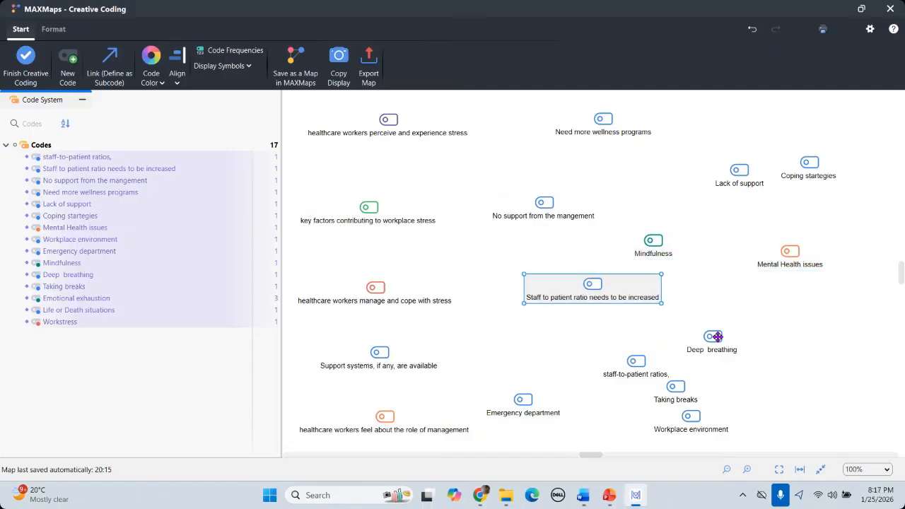
{"action": "left_click_drag", "start_coordinate": [712, 340], "coordinate": [760, 309]}
{"action": "left_click_drag", "start_coordinate": [638, 364], "coordinate": [548, 332]}
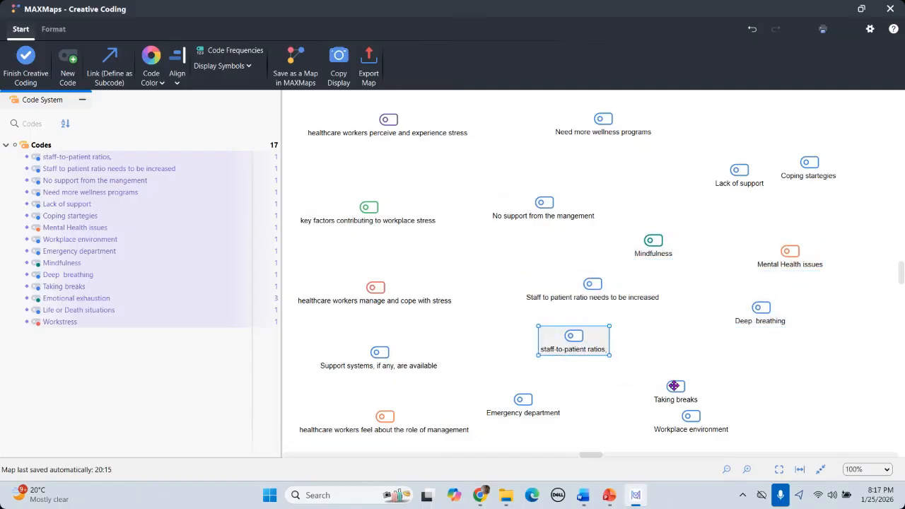
{"action": "left_click_drag", "start_coordinate": [674, 385], "coordinate": [680, 333]}
{"action": "left_click_drag", "start_coordinate": [699, 413], "coordinate": [755, 377]}
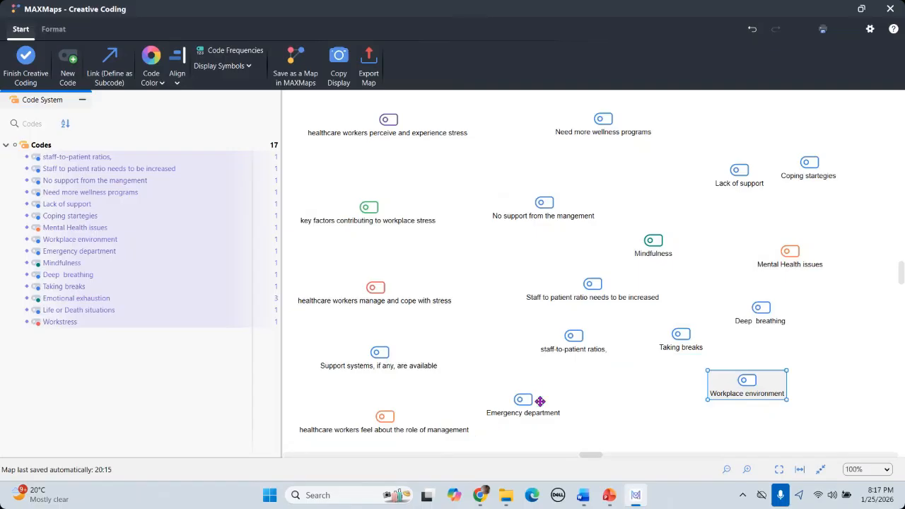
{"action": "left_click_drag", "start_coordinate": [529, 399], "coordinate": [580, 404]}
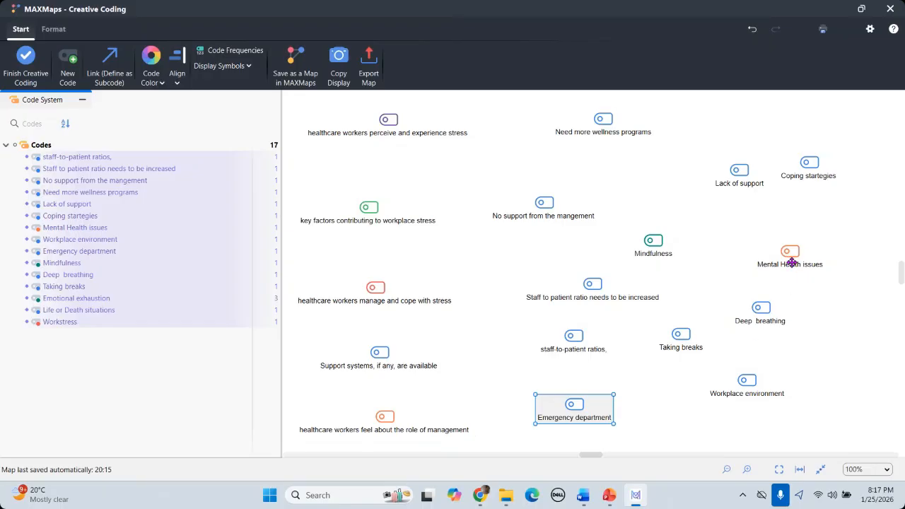
Step: Move Mental Health issues to top centre, wellness programs beside Mindfulness, Taking breaks to centre
{"action": "mouse_move", "coordinate": [790, 253]}
{"action": "left_mouse_down"}
{"action": "mouse_move", "coordinate": [535, 224]}
{"action": "mouse_move", "coordinate": [517, 125]}
{"action": "mouse_move", "coordinate": [529, 119]}
{"action": "left_mouse_up"}
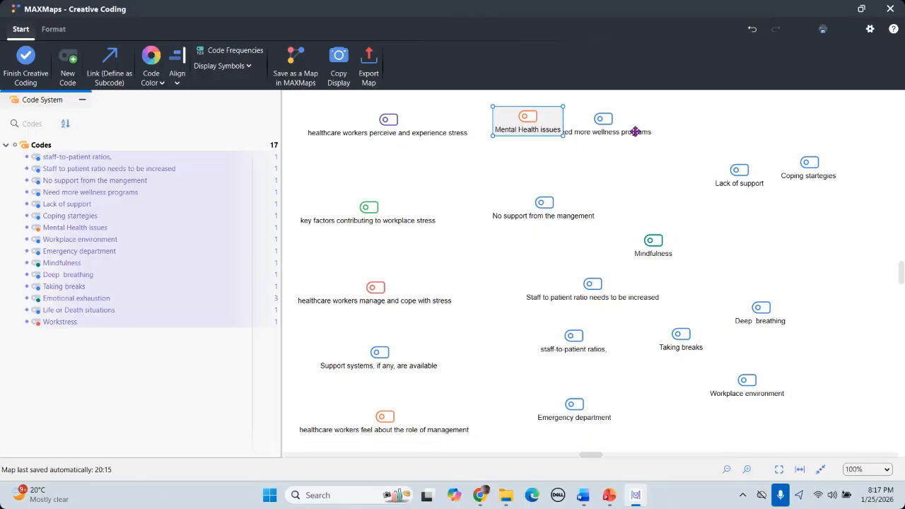
{"action": "mouse_move", "coordinate": [593, 128]}
{"action": "left_mouse_down"}
{"action": "mouse_move", "coordinate": [630, 174]}
{"action": "mouse_move", "coordinate": [783, 271]}
{"action": "left_mouse_up"}
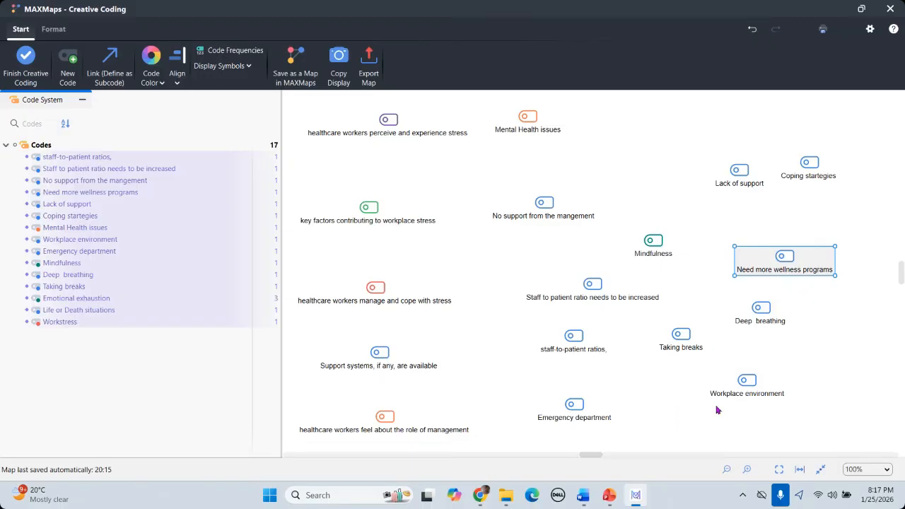
{"action": "left_click_drag", "start_coordinate": [542, 203], "coordinate": [704, 147]}
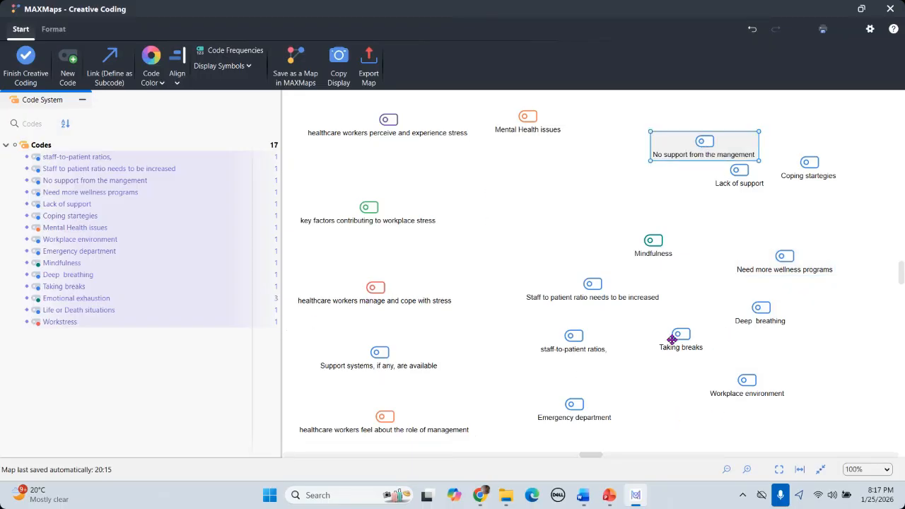
{"action": "left_click_drag", "start_coordinate": [671, 340], "coordinate": [507, 297]}
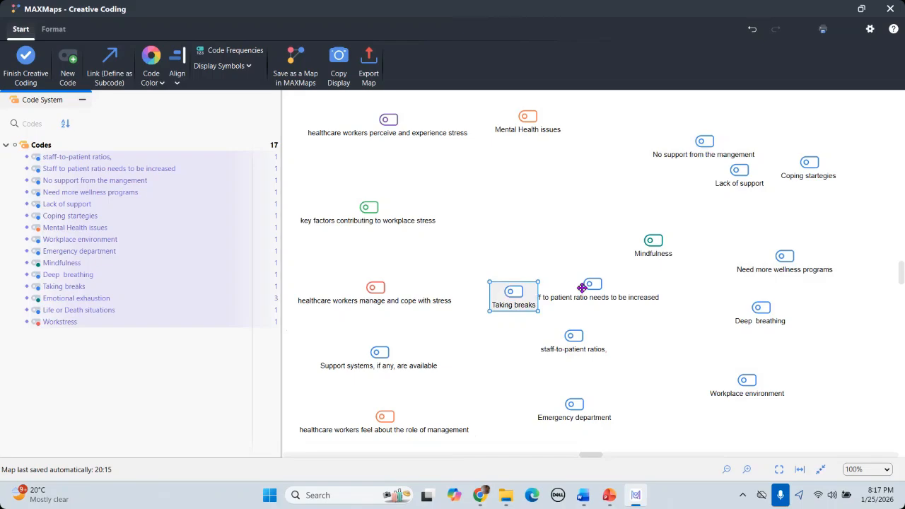
{"action": "left_click_drag", "start_coordinate": [598, 290], "coordinate": [798, 424]}
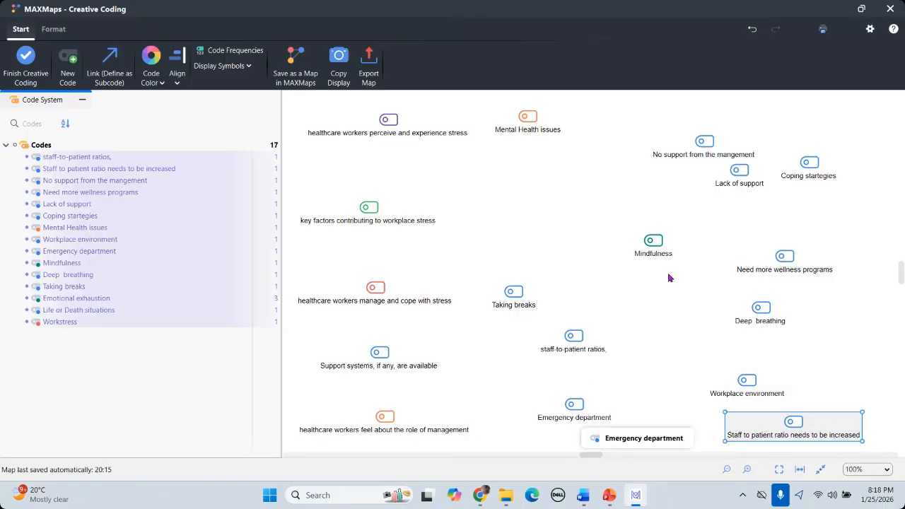
Step: Settle Lack of support, Emergency department and Staff to patient ratio along the map's bottom
{"action": "left_click_drag", "start_coordinate": [743, 172], "coordinate": [539, 432]}
{"action": "left_click_drag", "start_coordinate": [574, 404], "coordinate": [627, 419]}
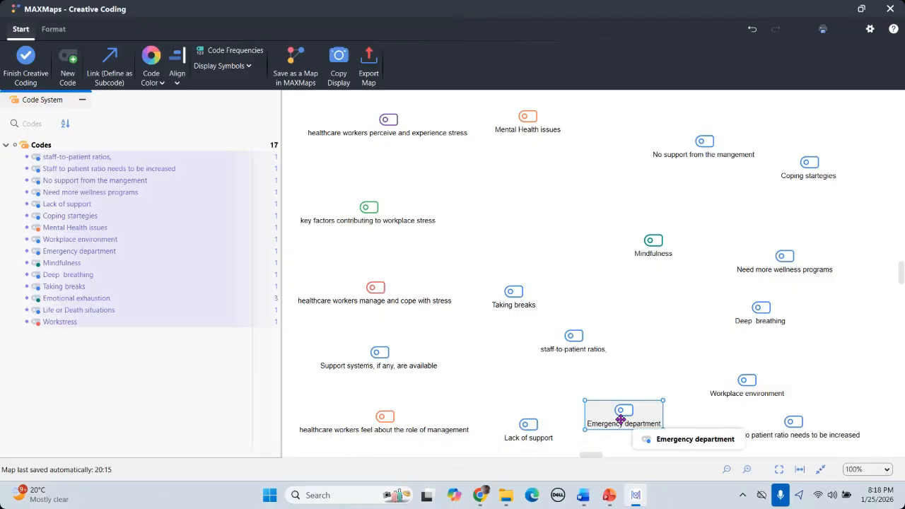
{"action": "left_click_drag", "start_coordinate": [621, 419], "coordinate": [616, 433]}
{"action": "left_click_drag", "start_coordinate": [782, 425], "coordinate": [742, 426]}
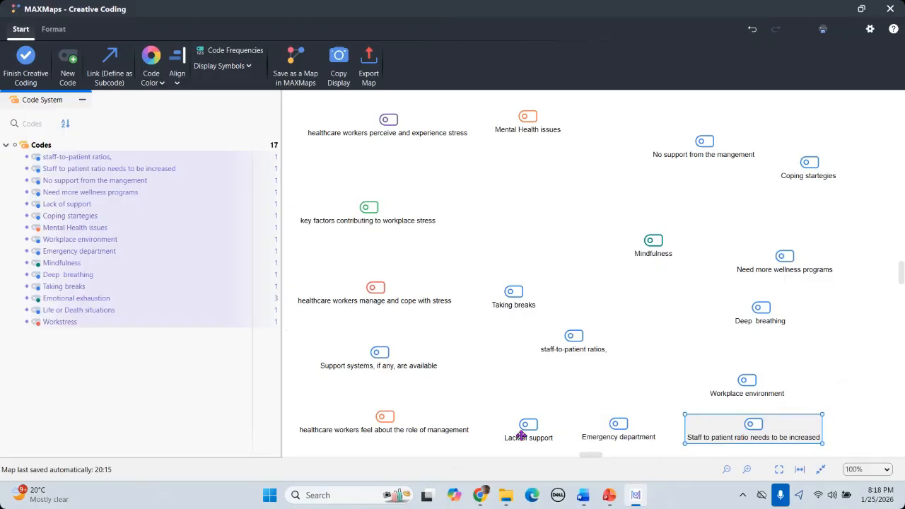
{"action": "left_click_drag", "start_coordinate": [521, 436], "coordinate": [496, 366]}
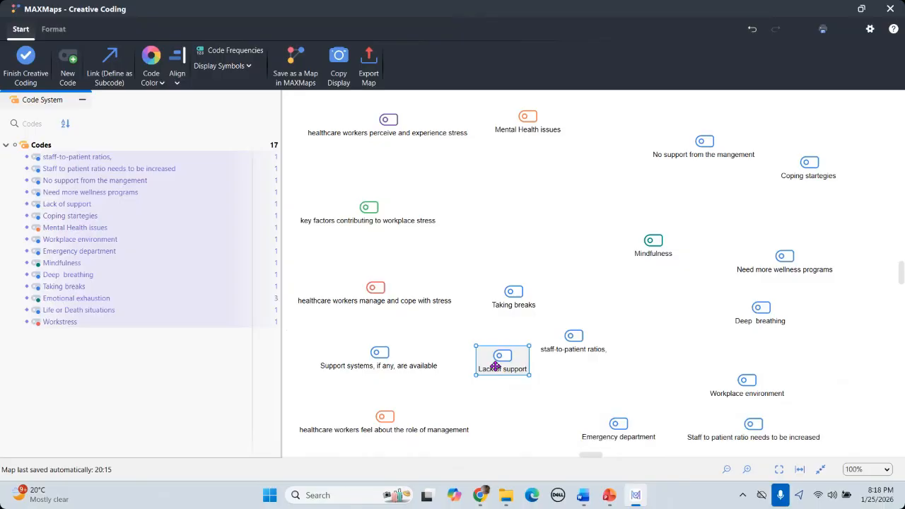
{"action": "left_click_drag", "start_coordinate": [496, 366], "coordinate": [511, 433]}
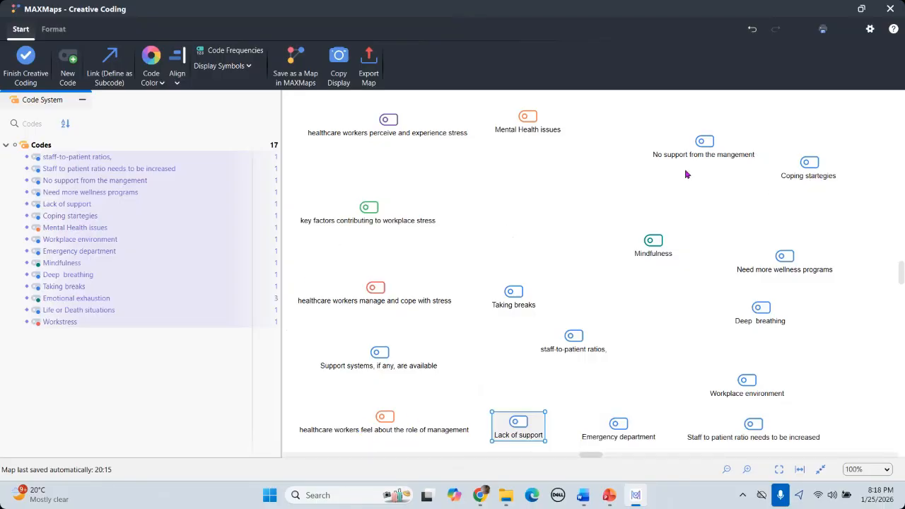
Step: Place No support mid-left, staff-to-patient ratios above Mindfulness, Deep breathing beside Mental Health issues
{"action": "left_click_drag", "start_coordinate": [704, 152], "coordinate": [519, 220]}
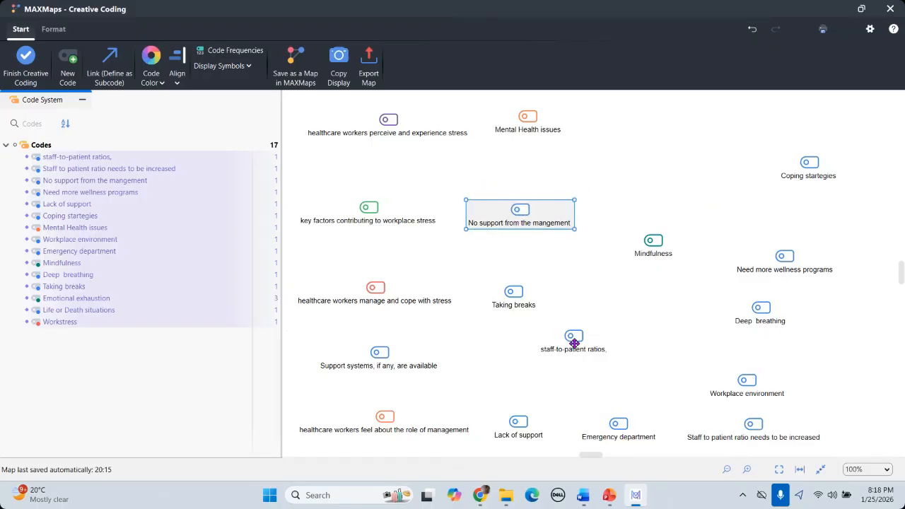
{"action": "left_click_drag", "start_coordinate": [574, 348], "coordinate": [636, 218]}
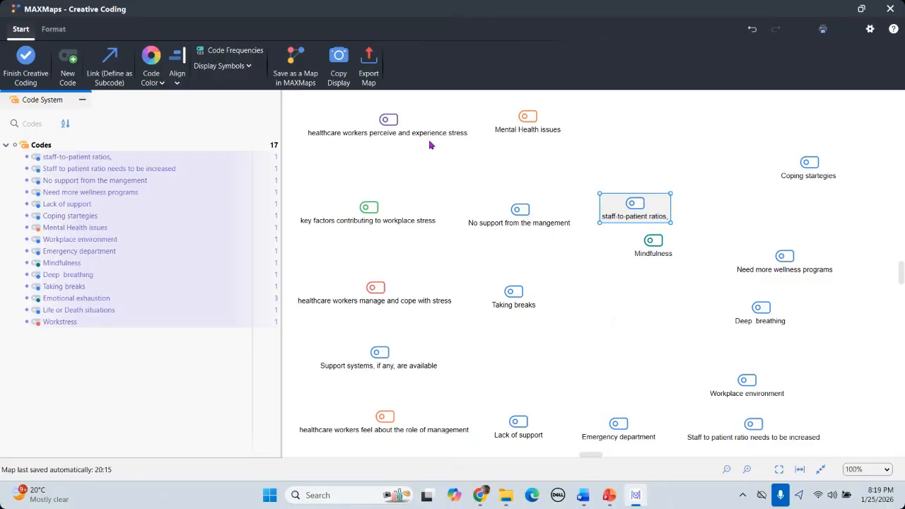
{"action": "left_click", "coordinate": [759, 315]}
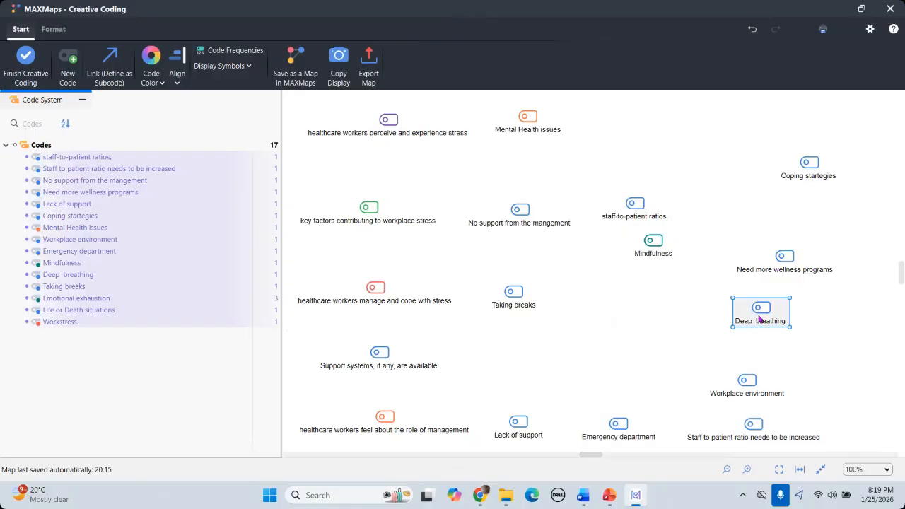
{"action": "mouse_move", "coordinate": [759, 320]}
{"action": "left_mouse_down"}
{"action": "mouse_move", "coordinate": [689, 205]}
{"action": "mouse_move", "coordinate": [623, 136]}
{"action": "left_mouse_up"}
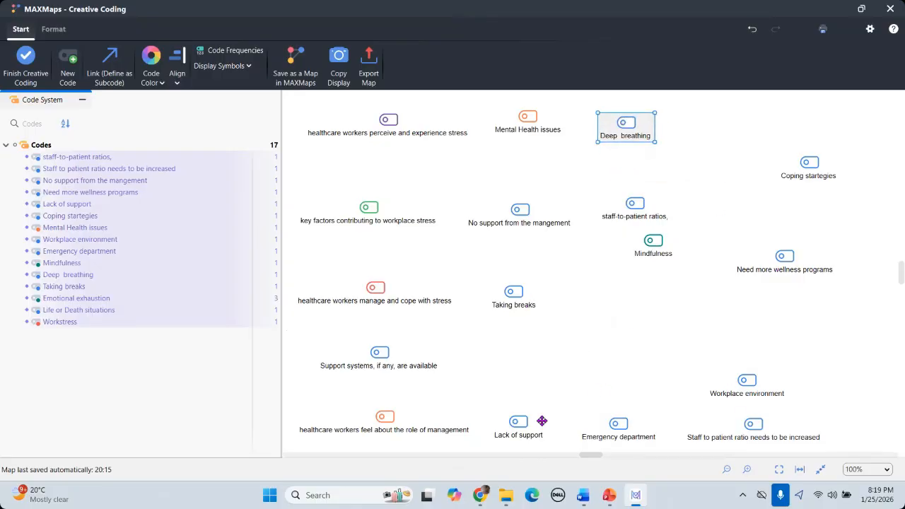
Step: Bring Emotional exhaustion, Workstress and Life or Death situations up toward the map's top row
{"action": "scroll", "coordinate": [594, 394], "scroll_direction": "down", "scroll_amount": 1}
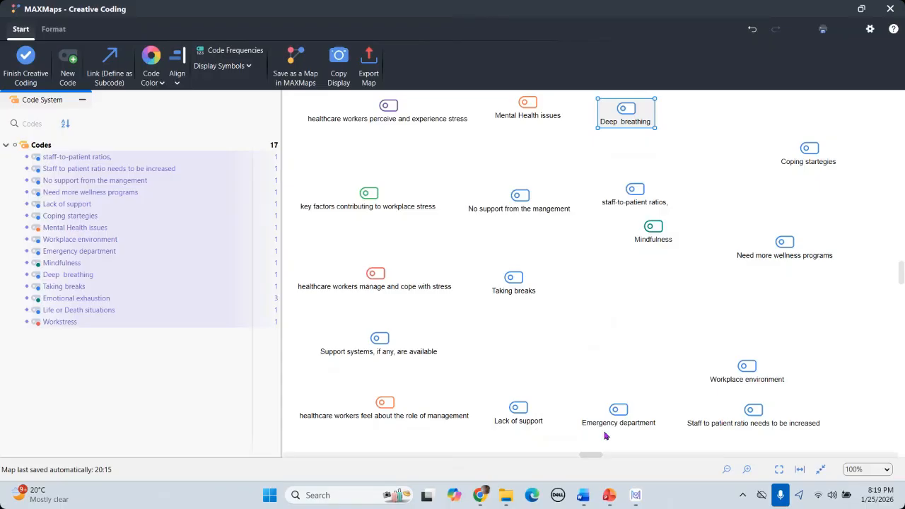
{"action": "scroll", "coordinate": [636, 419], "scroll_direction": "down", "scroll_amount": 1}
{"action": "scroll", "coordinate": [580, 417], "scroll_direction": "down", "scroll_amount": 5}
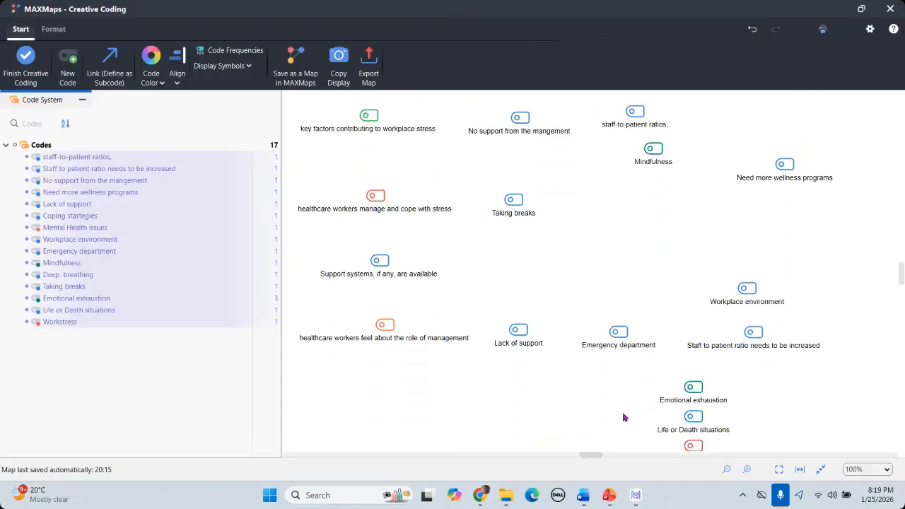
{"action": "scroll", "coordinate": [689, 353], "scroll_direction": "up", "scroll_amount": 1}
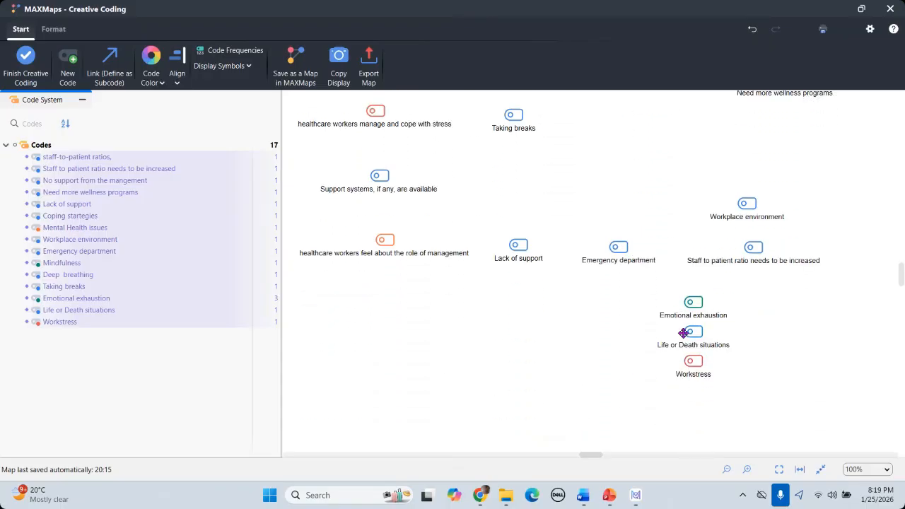
{"action": "left_click_drag", "start_coordinate": [692, 331], "coordinate": [632, 139]}
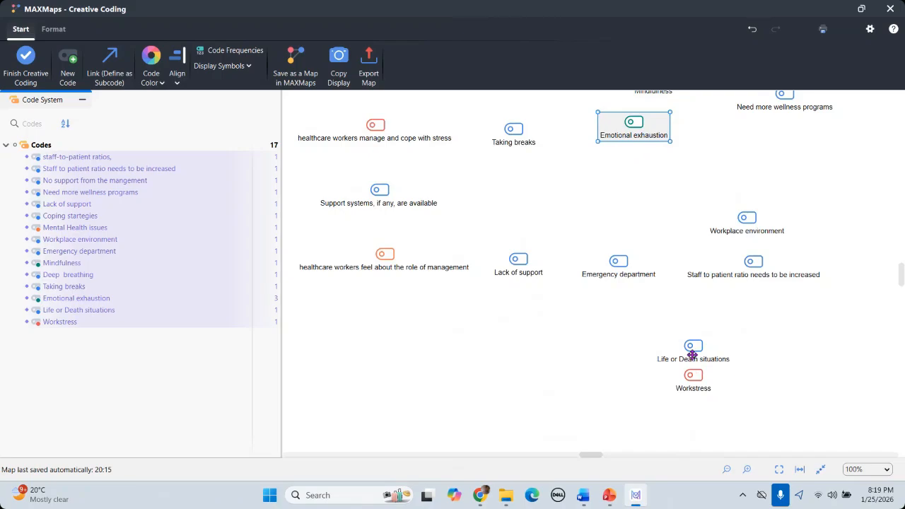
{"action": "left_click_drag", "start_coordinate": [693, 354], "coordinate": [666, 161]}
{"action": "left_click_drag", "start_coordinate": [690, 376], "coordinate": [556, 183]}
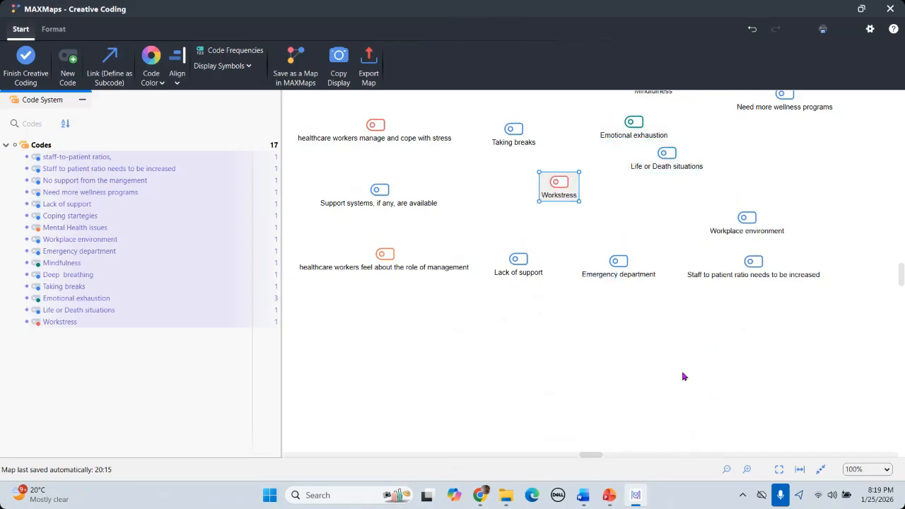
{"action": "scroll", "coordinate": [683, 377], "scroll_direction": "up", "scroll_amount": 7}
{"action": "scroll", "coordinate": [683, 376], "scroll_direction": "up", "scroll_amount": 2}
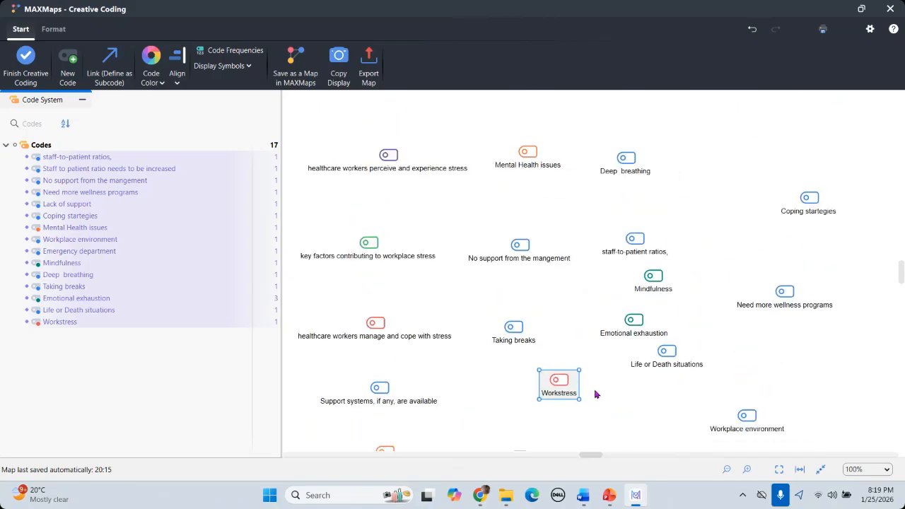
{"action": "left_click_drag", "start_coordinate": [551, 381], "coordinate": [698, 152]}
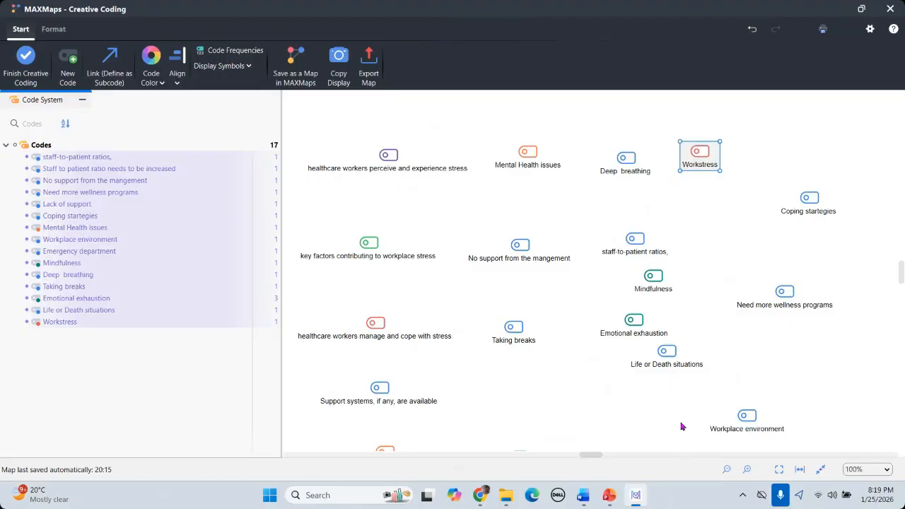
{"action": "left_click_drag", "start_coordinate": [661, 353], "coordinate": [715, 261]}
{"action": "left_click_drag", "start_coordinate": [761, 153], "coordinate": [762, 153]}
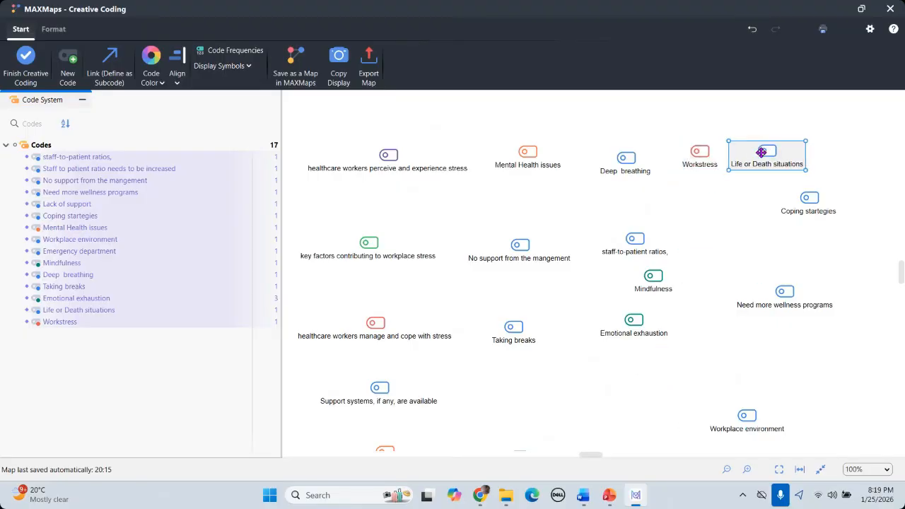
Step: Put Coping startegies at the right edge and align Mental Health issues, Deep breathing, Workstress, Life or Death
{"action": "scroll", "coordinate": [792, 392], "scroll_direction": "down", "scroll_amount": 1}
{"action": "scroll", "coordinate": [757, 424], "scroll_direction": "down", "scroll_amount": 1}
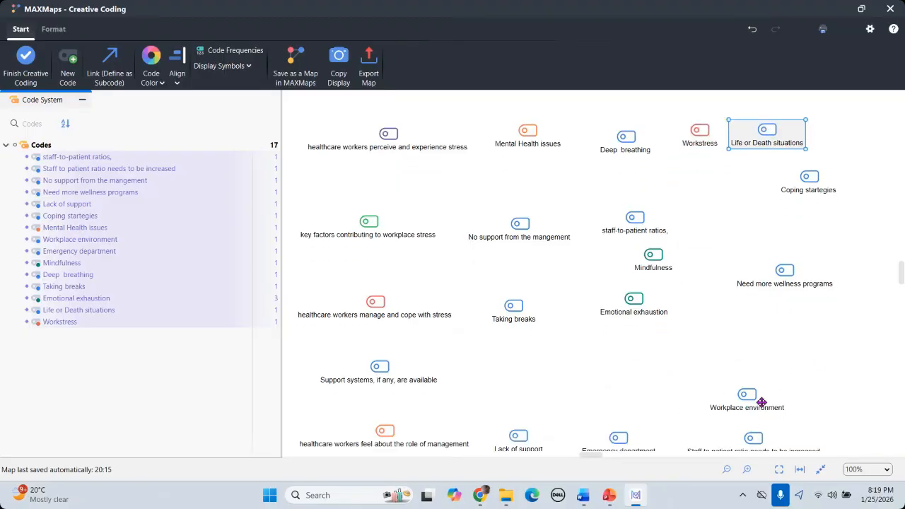
{"action": "left_click_drag", "start_coordinate": [752, 406], "coordinate": [728, 217]}
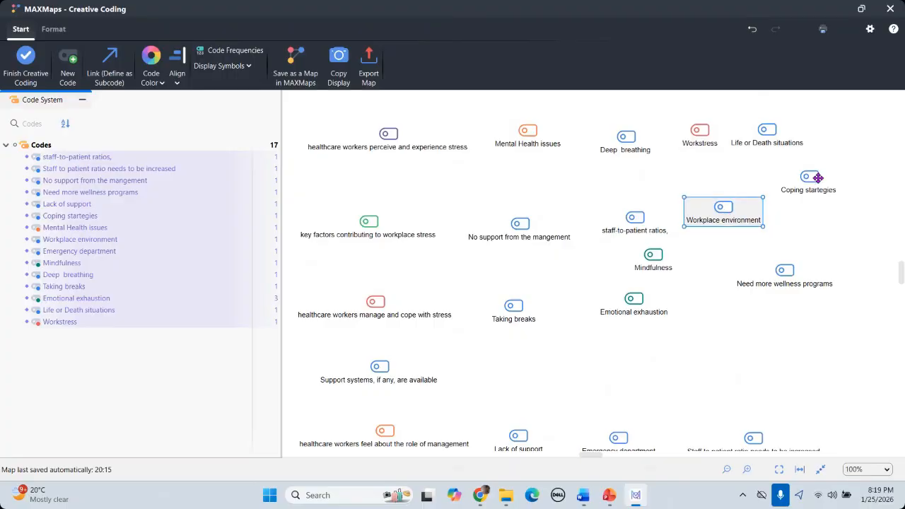
{"action": "left_click_drag", "start_coordinate": [813, 186], "coordinate": [824, 346]}
{"action": "left_click_drag", "start_coordinate": [821, 313], "coordinate": [848, 322]}
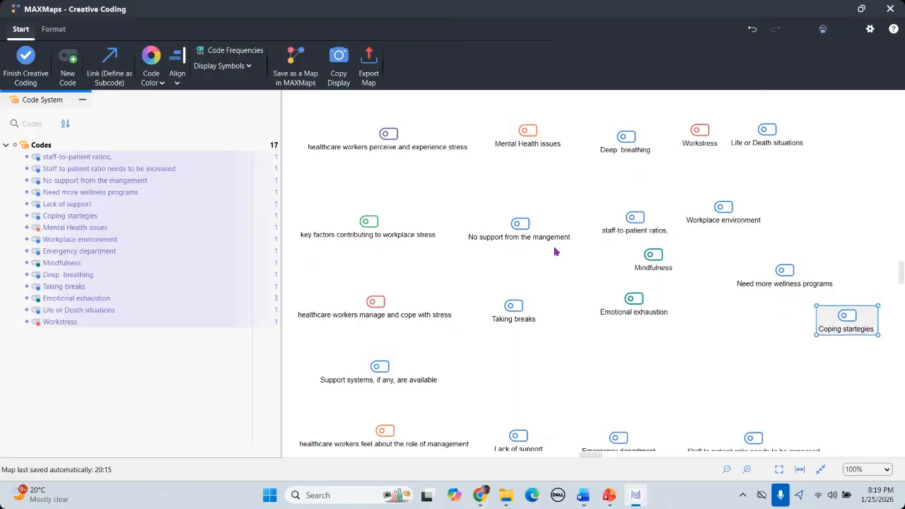
{"action": "left_click_drag", "start_coordinate": [527, 133], "coordinate": [536, 149]}
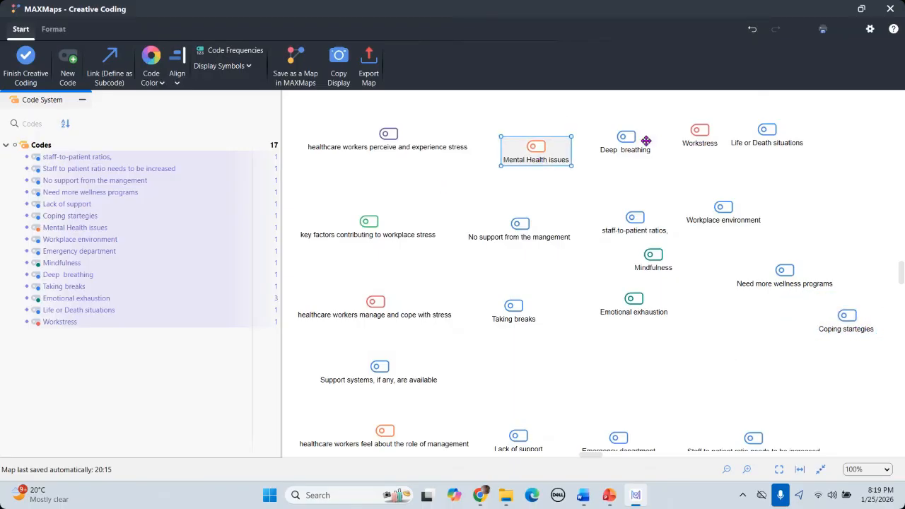
{"action": "left_click_drag", "start_coordinate": [640, 147], "coordinate": [657, 158]}
{"action": "left_click_drag", "start_coordinate": [702, 132], "coordinate": [723, 154]}
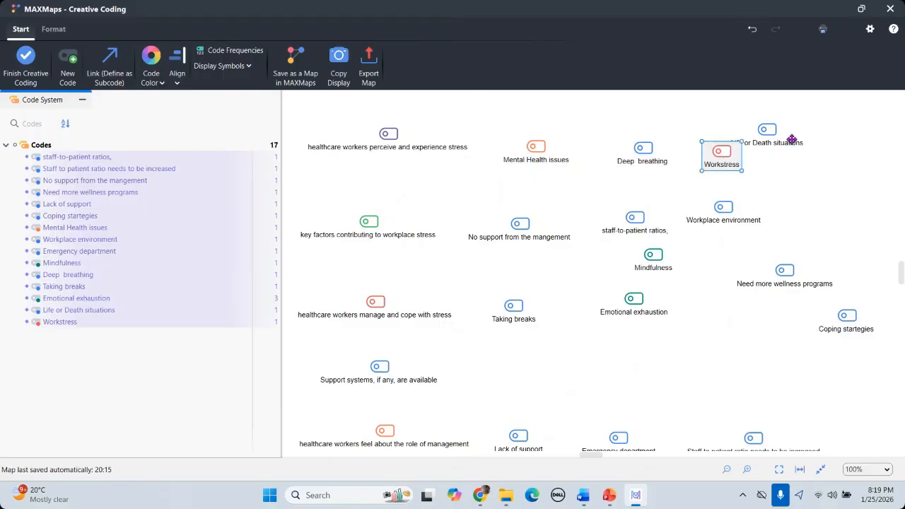
{"action": "left_click_drag", "start_coordinate": [786, 140], "coordinate": [819, 156]}
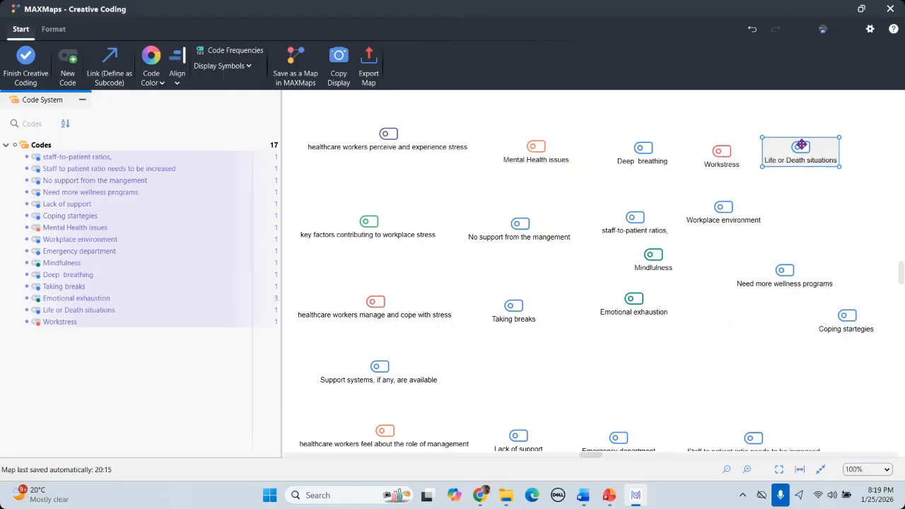
Step: Link Mental Health issues, Deep breathing, Workstress and Life or Death situations as subcodes of the perceive-stress code
{"action": "left_click", "coordinate": [110, 79]}
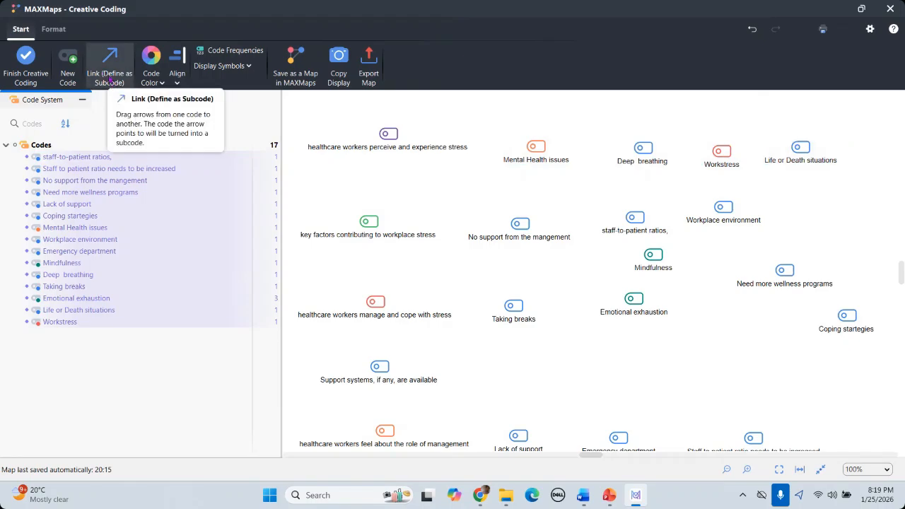
{"action": "left_click_drag", "start_coordinate": [398, 144], "coordinate": [536, 146]}
{"action": "left_click_drag", "start_coordinate": [645, 159], "coordinate": [643, 152]}
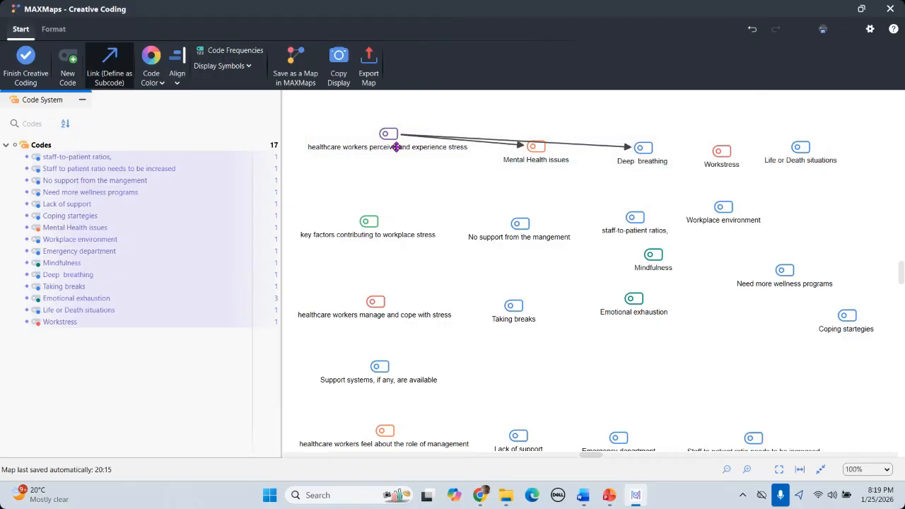
{"action": "left_click_drag", "start_coordinate": [388, 134], "coordinate": [735, 167]}
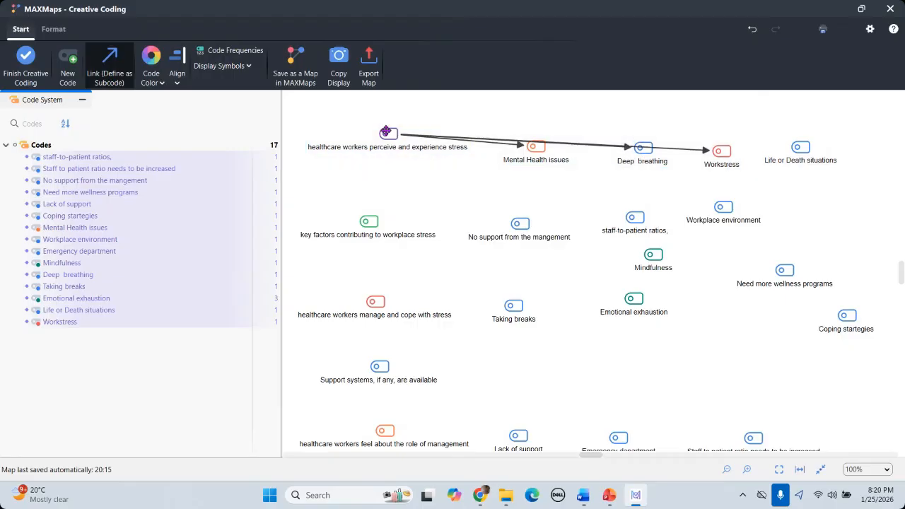
{"action": "mouse_move", "coordinate": [387, 132]}
{"action": "left_mouse_down"}
{"action": "mouse_move", "coordinate": [501, 121]}
{"action": "mouse_move", "coordinate": [817, 159]}
{"action": "left_mouse_up"}
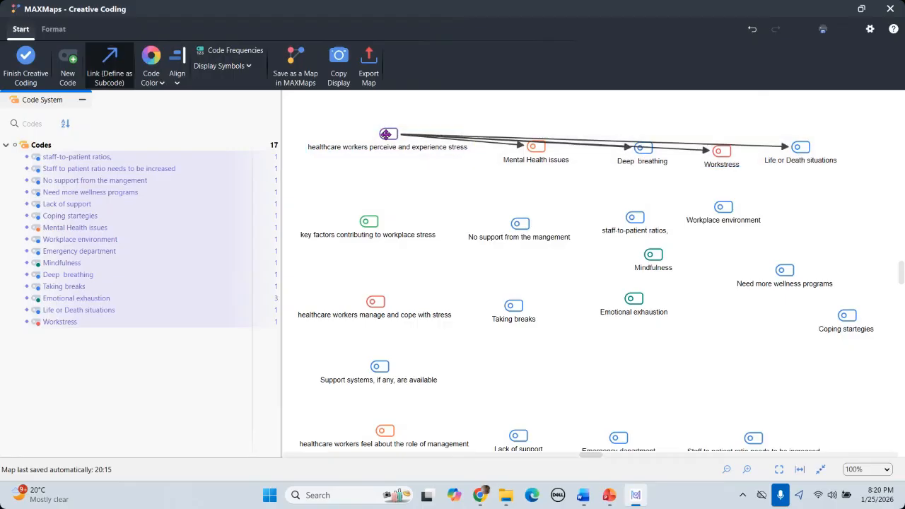
{"action": "left_click_drag", "start_coordinate": [390, 133], "coordinate": [524, 111]}
{"action": "mouse_move", "coordinate": [388, 134]}
{"action": "left_mouse_down"}
{"action": "mouse_move", "coordinate": [532, 102]}
{"action": "mouse_move", "coordinate": [389, 139]}
{"action": "left_mouse_up"}
{"action": "key", "text": "Escape"}
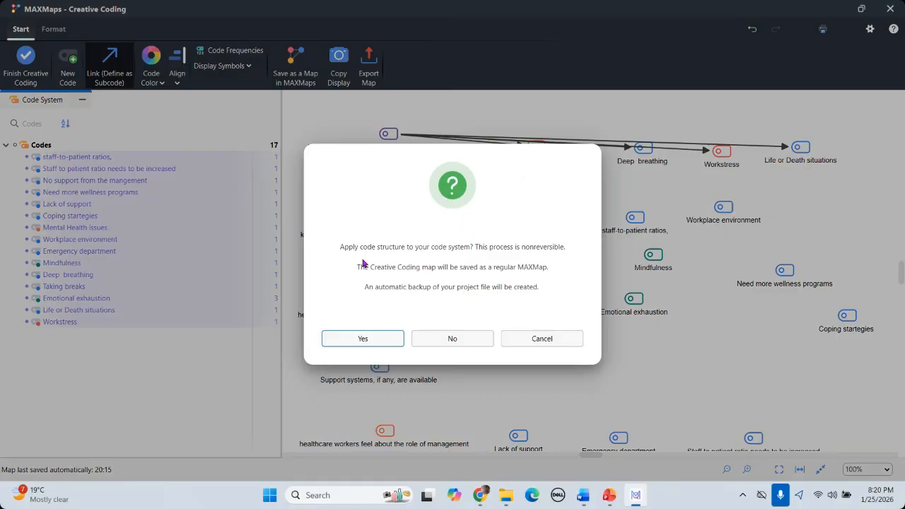
Step: Confirm applying the creative-coding map so four subcodes nest under the stress-perception code
{"action": "left_click", "coordinate": [362, 339]}
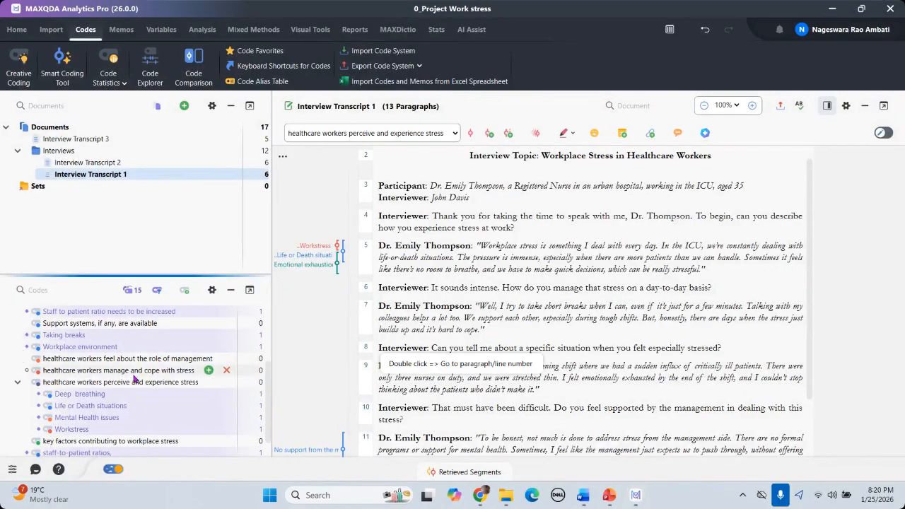
{"action": "scroll", "coordinate": [124, 378], "scroll_direction": "up", "scroll_amount": 3}
{"action": "scroll", "coordinate": [125, 378], "scroll_direction": "down", "scroll_amount": 3}
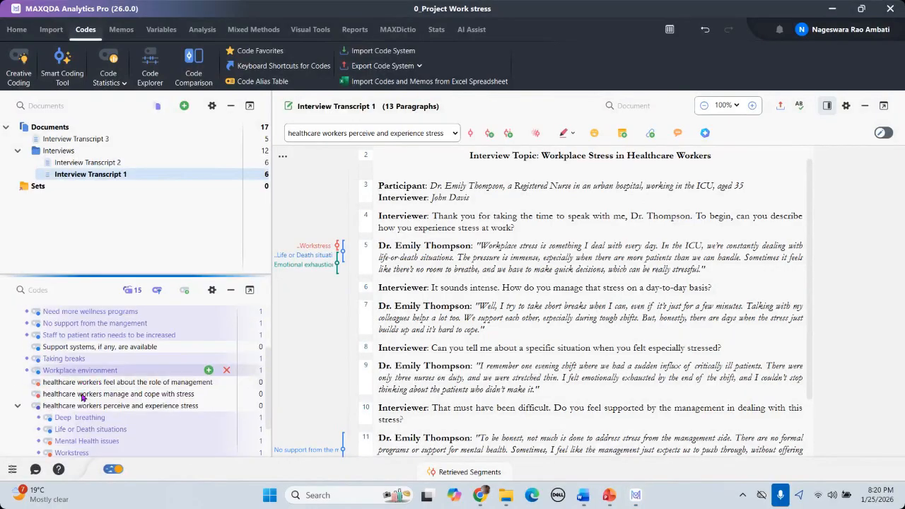
{"action": "scroll", "coordinate": [74, 381], "scroll_direction": "up", "scroll_amount": 3}
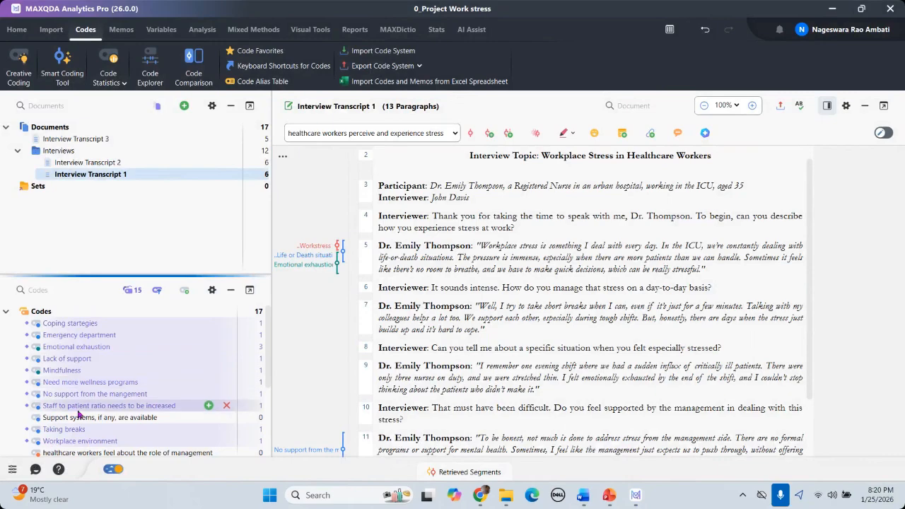
{"action": "scroll", "coordinate": [74, 382], "scroll_direction": "down", "scroll_amount": 3}
{"action": "scroll", "coordinate": [106, 372], "scroll_direction": "up", "scroll_amount": 3}
{"action": "scroll", "coordinate": [85, 375], "scroll_direction": "down", "scroll_amount": 5}
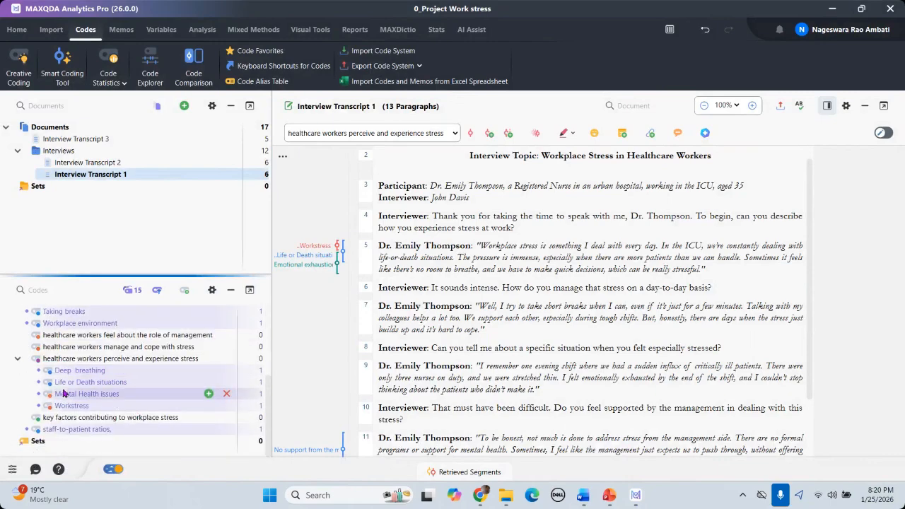
{"action": "scroll", "coordinate": [75, 375], "scroll_direction": "up", "scroll_amount": 4}
{"action": "scroll", "coordinate": [84, 429], "scroll_direction": "down", "scroll_amount": 1}
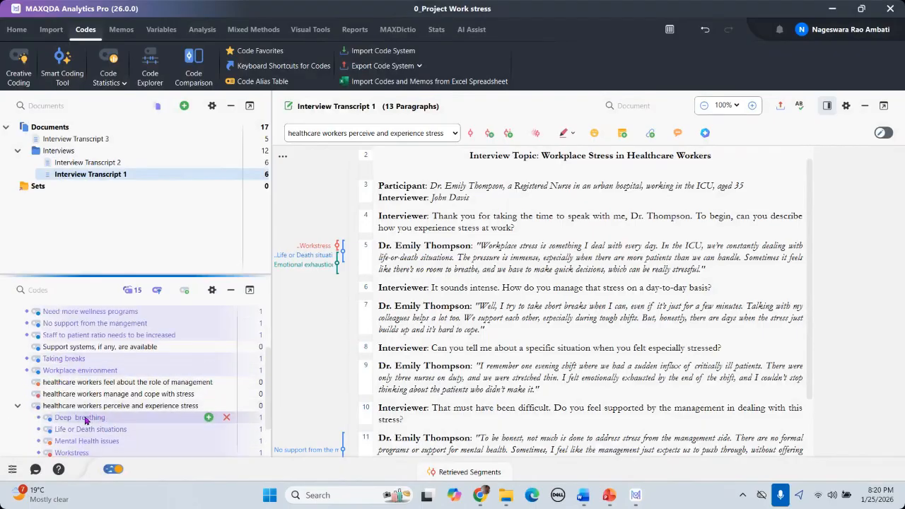
{"action": "scroll", "coordinate": [45, 381], "scroll_direction": "down", "scroll_amount": 1}
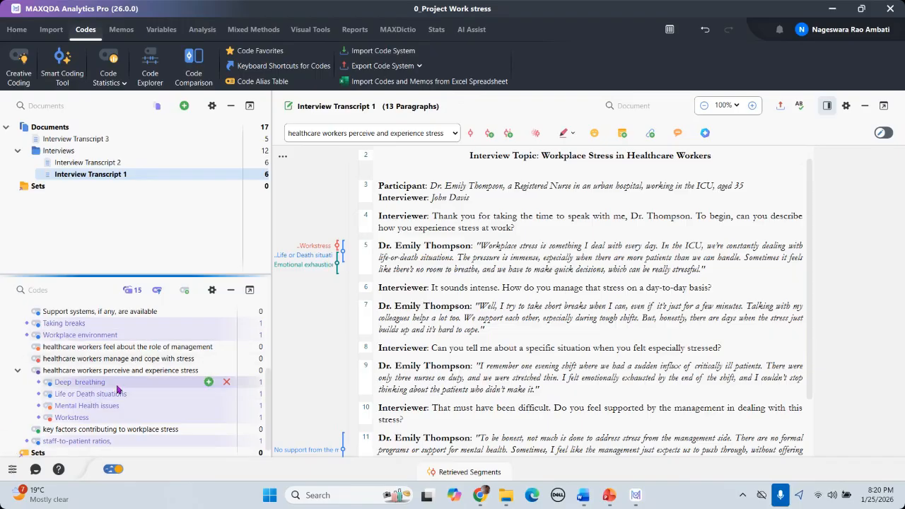
{"action": "scroll", "coordinate": [117, 396], "scroll_direction": "up", "scroll_amount": 1}
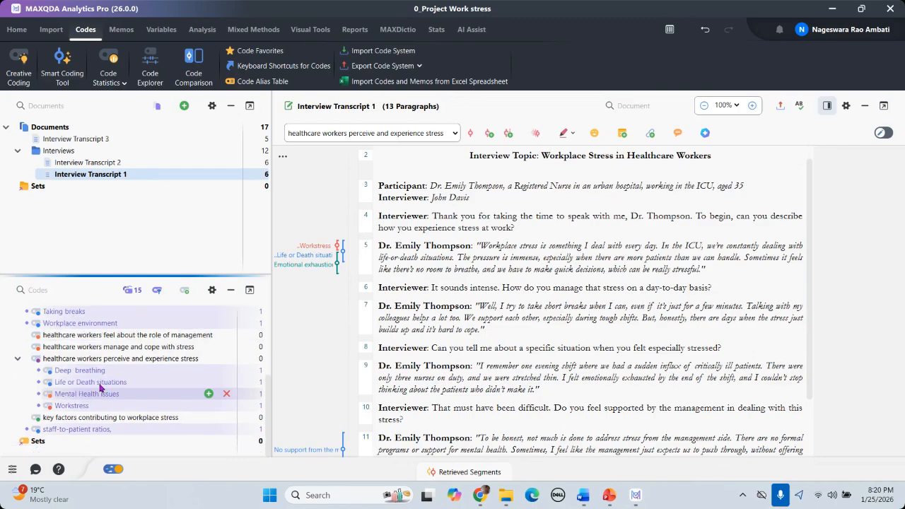
{"action": "scroll", "coordinate": [116, 396], "scroll_direction": "up", "scroll_amount": 2}
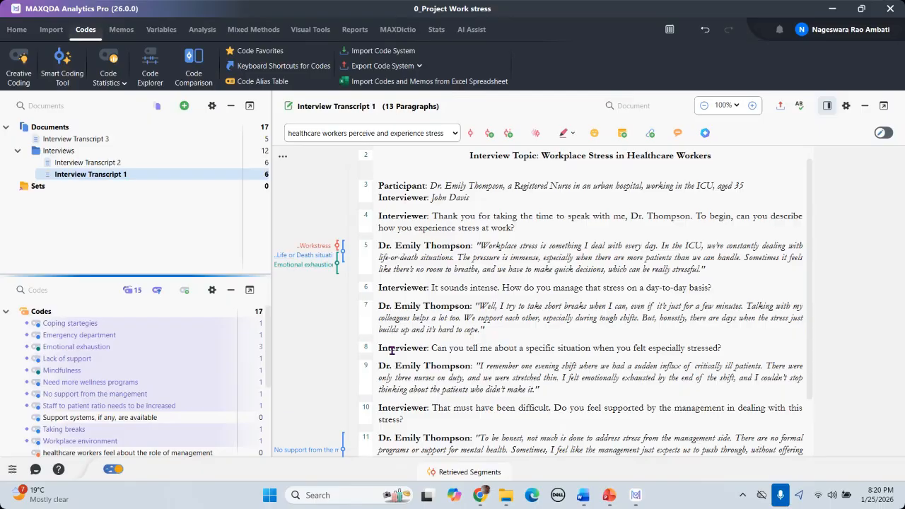
{"action": "scroll", "coordinate": [391, 350], "scroll_direction": "down", "scroll_amount": 1}
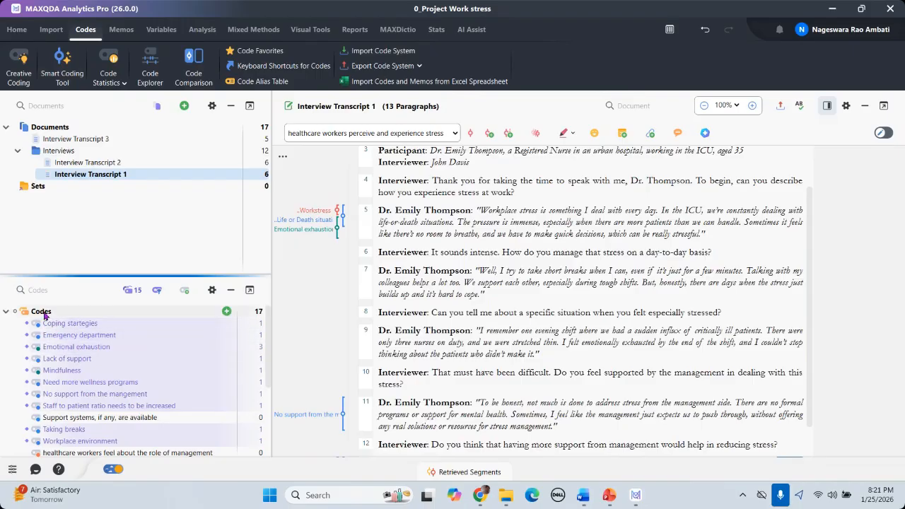
Step: Add an empty top-level code named 'Theme 1' from the Codes root row
{"action": "left_click", "coordinate": [226, 312]}
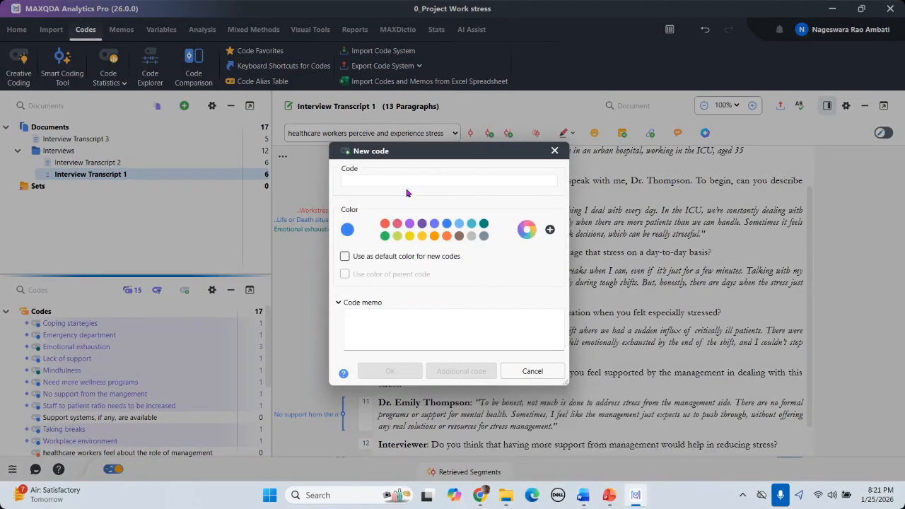
{"action": "type", "text": "Theme 1"}
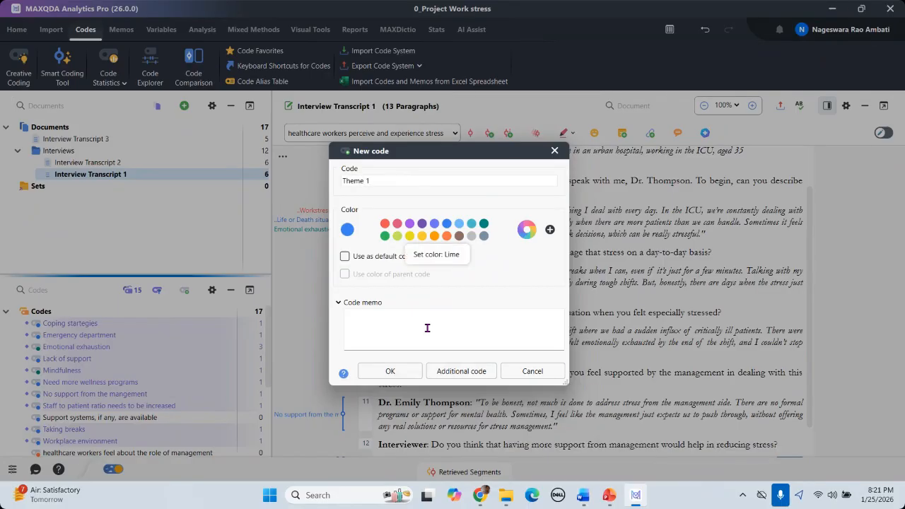
{"action": "left_click", "coordinate": [389, 372]}
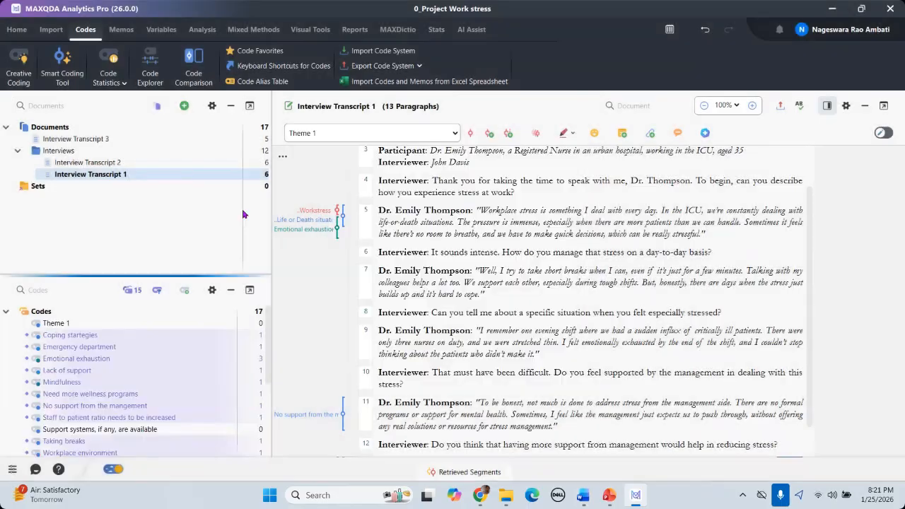
{"action": "scroll", "coordinate": [71, 320], "scroll_direction": "down", "scroll_amount": 1}
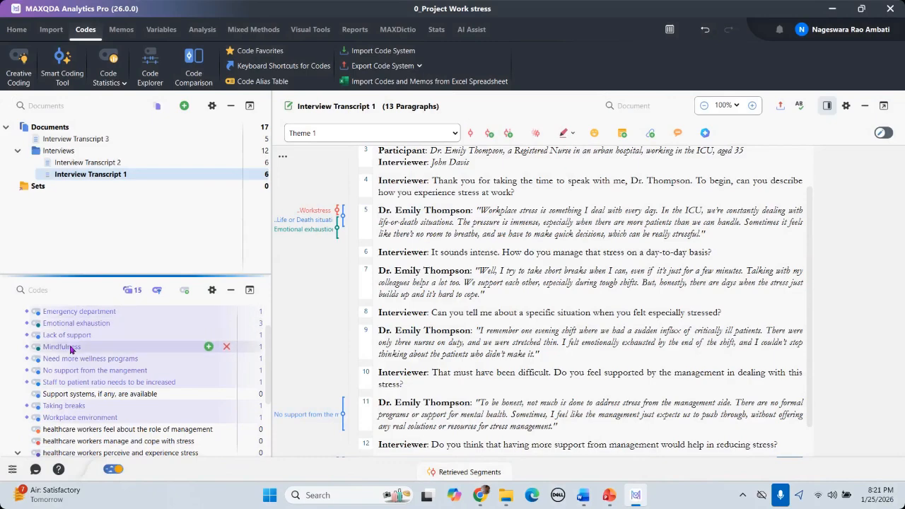
{"action": "scroll", "coordinate": [82, 347], "scroll_direction": "up", "scroll_amount": 1}
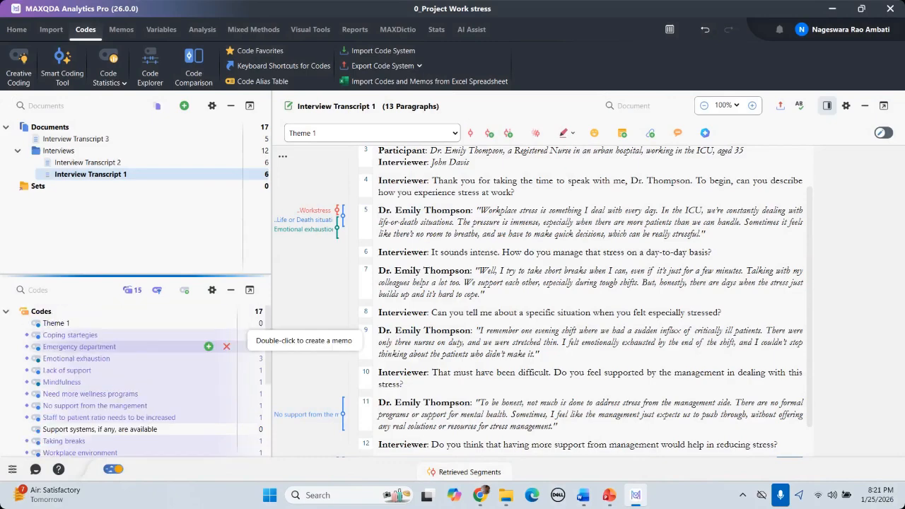
Step: Drag Coping startegies and then Emergency department onto Theme 1 as subcodes
{"action": "left_click", "coordinate": [71, 335]}
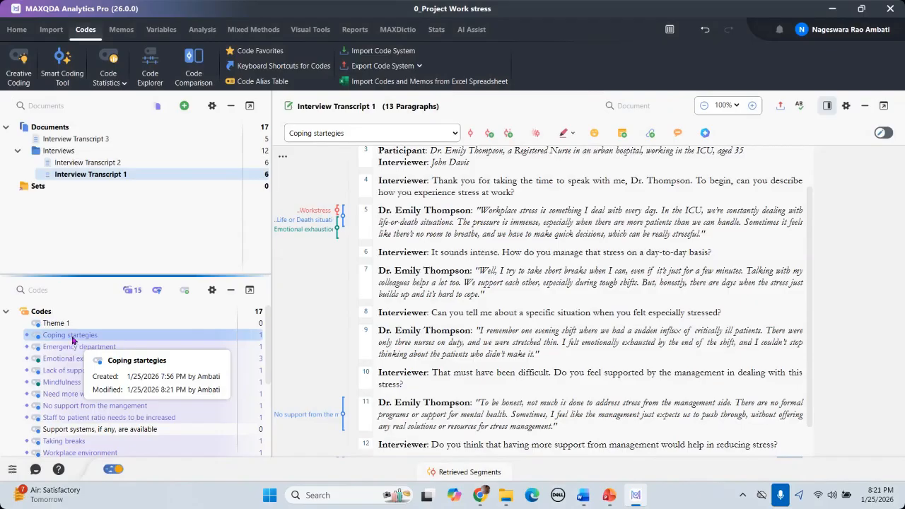
{"action": "left_click_drag", "start_coordinate": [74, 340], "coordinate": [69, 327]}
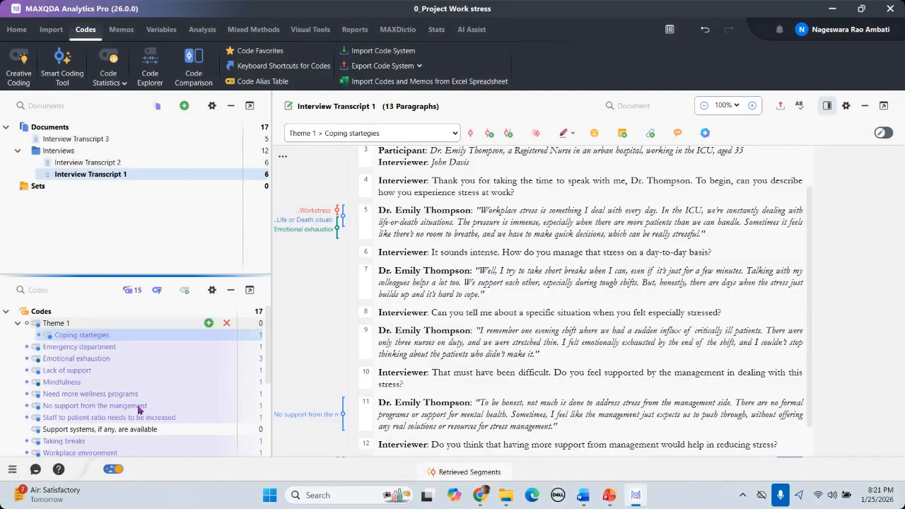
{"action": "left_click", "coordinate": [80, 350]}
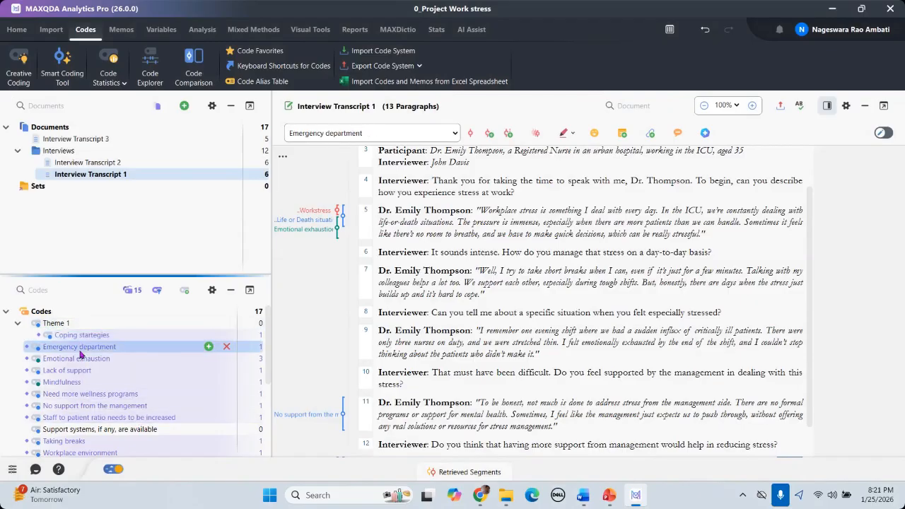
{"action": "left_click_drag", "start_coordinate": [80, 351], "coordinate": [71, 326]}
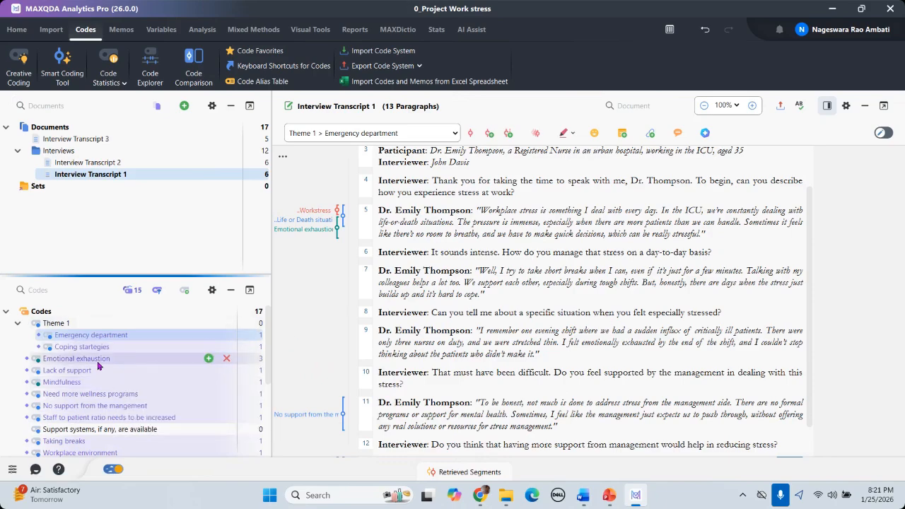
Step: Merge the 'staff-to-patient ratios,' code into 'healthcare workers perceive and experience stress'
{"action": "scroll", "coordinate": [106, 365], "scroll_direction": "down", "scroll_amount": 1}
{"action": "scroll", "coordinate": [111, 369], "scroll_direction": "up", "scroll_amount": 1}
{"action": "scroll", "coordinate": [162, 382], "scroll_direction": "down", "scroll_amount": 1}
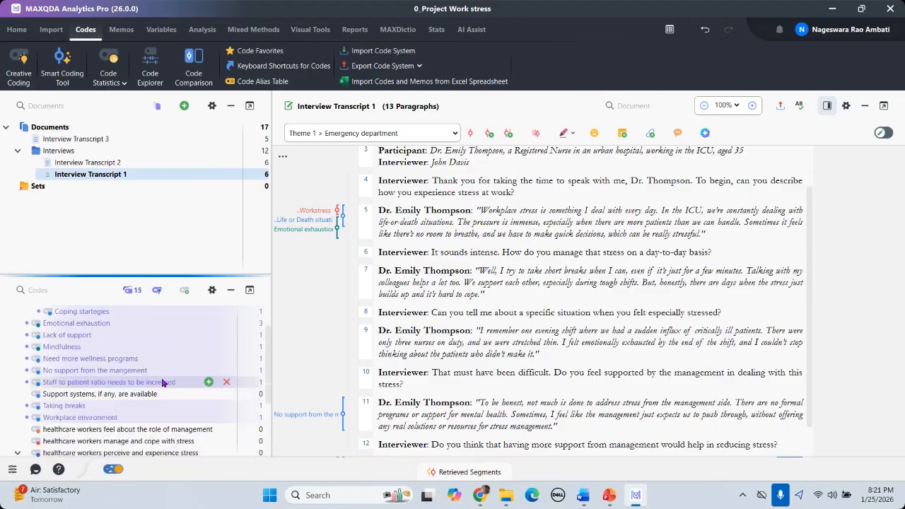
{"action": "scroll", "coordinate": [162, 382], "scroll_direction": "down", "scroll_amount": 2}
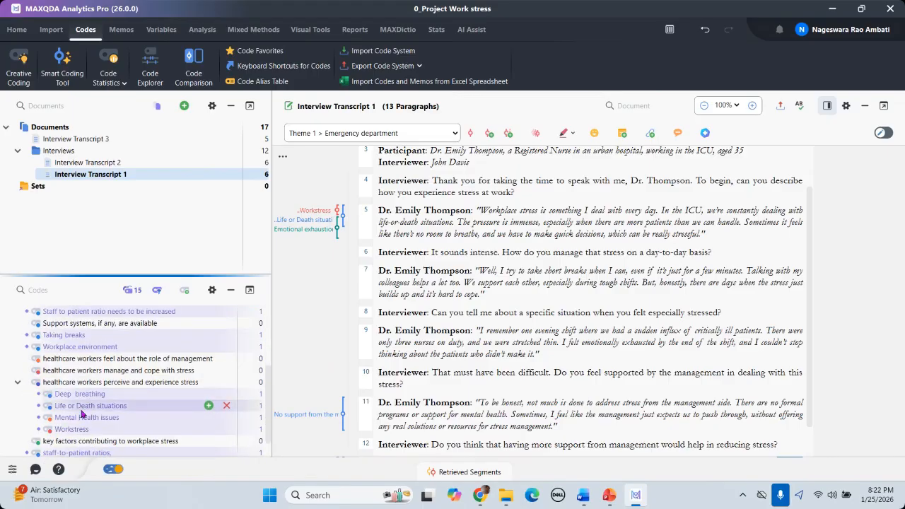
{"action": "scroll", "coordinate": [82, 416], "scroll_direction": "down", "scroll_amount": 1}
{"action": "scroll", "coordinate": [80, 421], "scroll_direction": "up", "scroll_amount": 1}
{"action": "scroll", "coordinate": [76, 430], "scroll_direction": "down", "scroll_amount": 1}
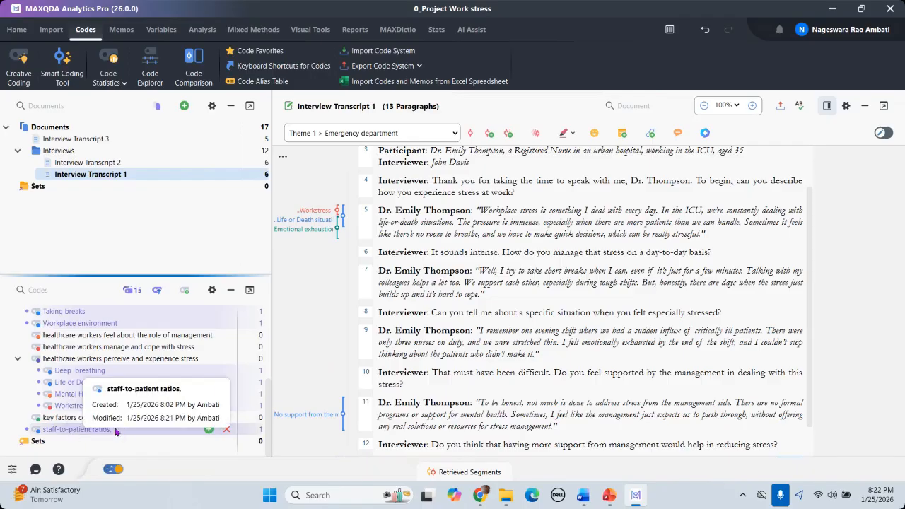
{"action": "scroll", "coordinate": [81, 396], "scroll_direction": "up", "scroll_amount": 2}
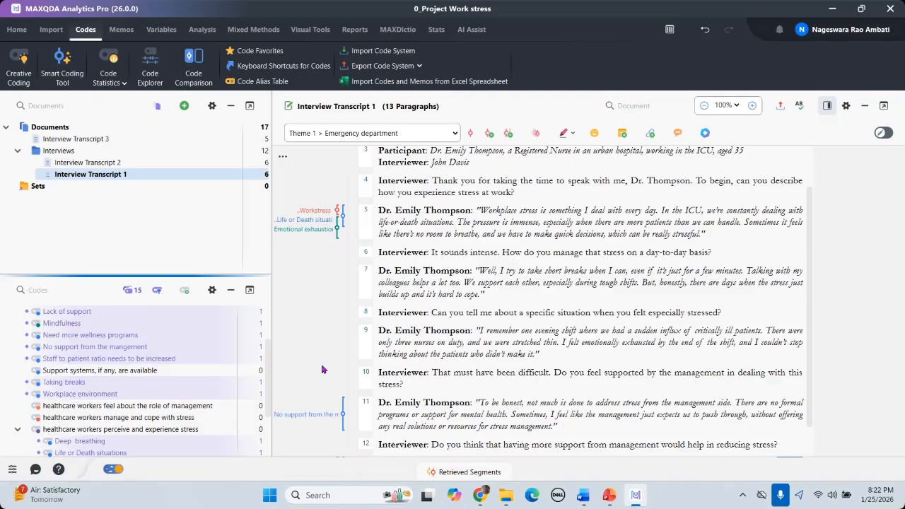
{"action": "scroll", "coordinate": [131, 425], "scroll_direction": "down", "scroll_amount": 1}
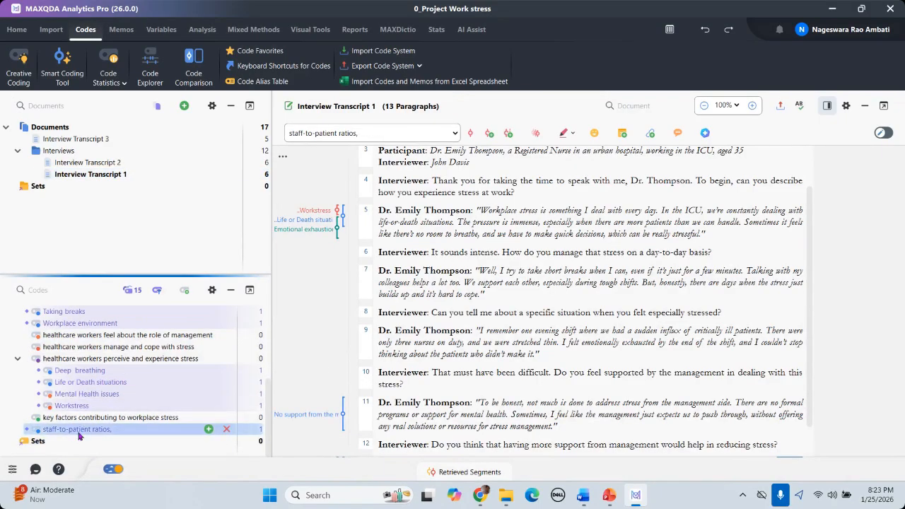
{"action": "mouse_move", "coordinate": [79, 436]}
{"action": "left_mouse_down"}
{"action": "mouse_move", "coordinate": [75, 295]}
{"action": "mouse_move", "coordinate": [99, 330]}
{"action": "mouse_move", "coordinate": [225, 335]}
{"action": "mouse_move", "coordinate": [225, 352]}
{"action": "mouse_move", "coordinate": [226, 320]}
{"action": "mouse_move", "coordinate": [222, 362]}
{"action": "left_mouse_up"}
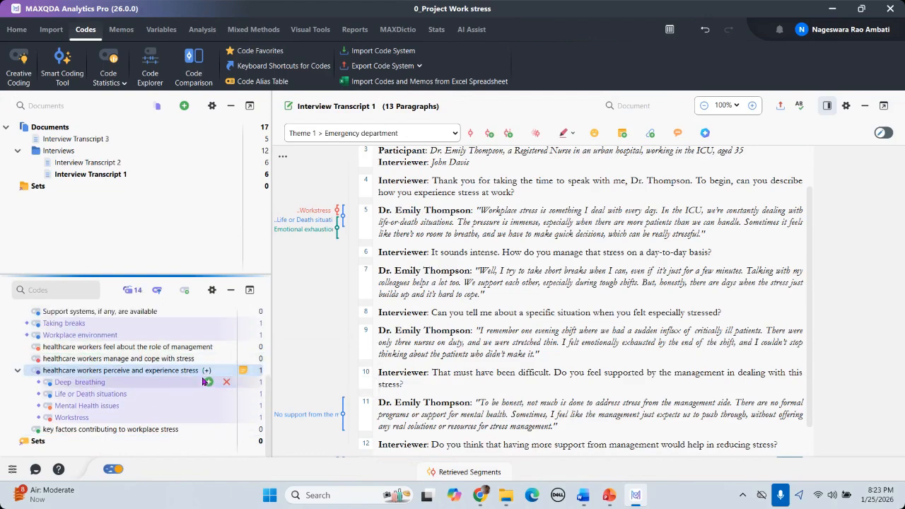
Step: Switch from MAXQDA to the Day 03 Thematic Analysis PowerPoint deck
{"action": "scroll", "coordinate": [56, 371], "scroll_direction": "up", "scroll_amount": 3}
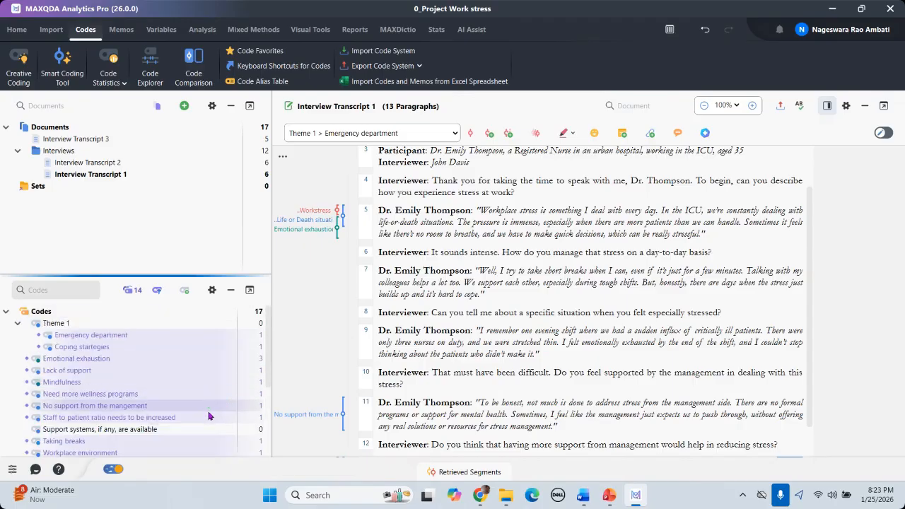
{"action": "scroll", "coordinate": [208, 414], "scroll_direction": "down", "scroll_amount": 3}
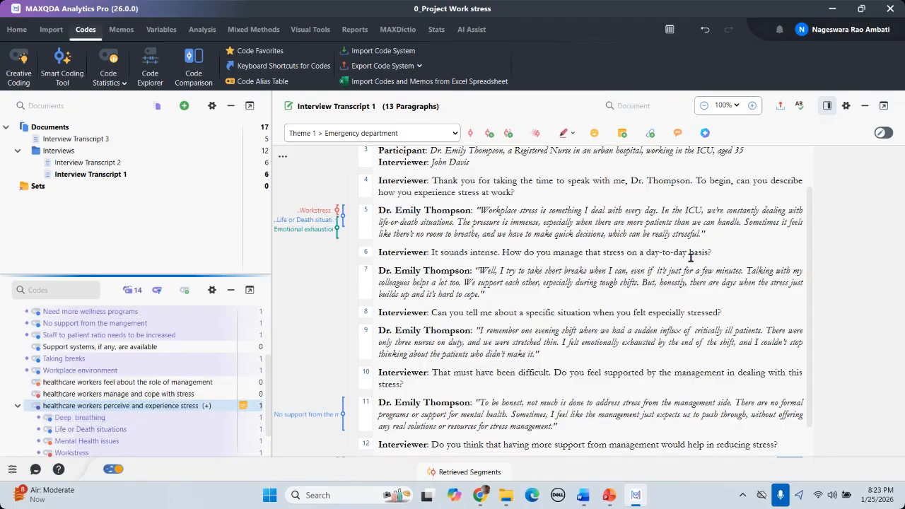
{"action": "left_click", "coordinate": [583, 495]}
{"action": "left_click", "coordinate": [611, 498]}
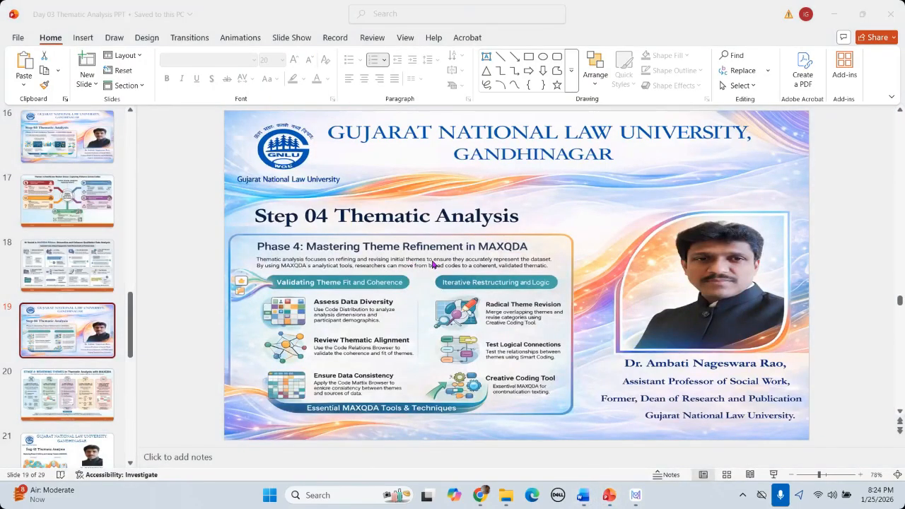
Step: Go to slide 20, Stage 4: Reviewing Themes, and start the slide show from it
{"action": "left_click", "coordinate": [94, 382]}
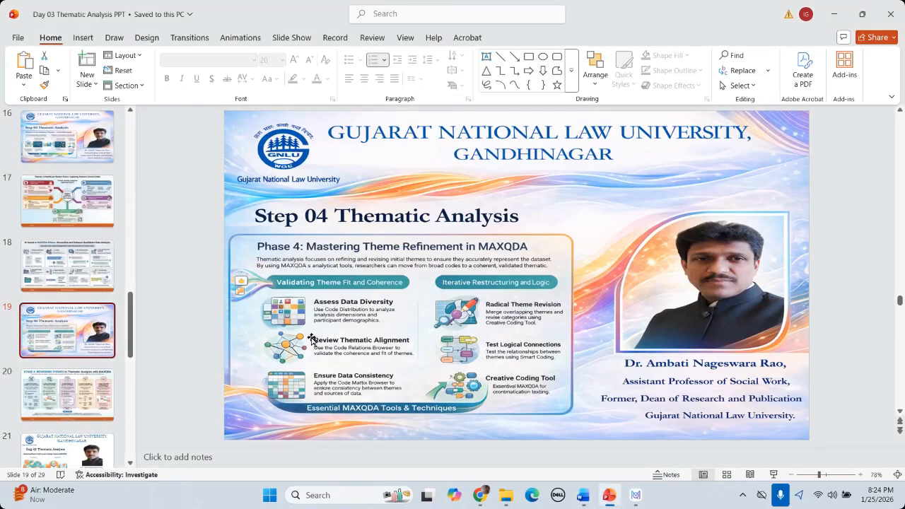
{"action": "left_click", "coordinate": [60, 403]}
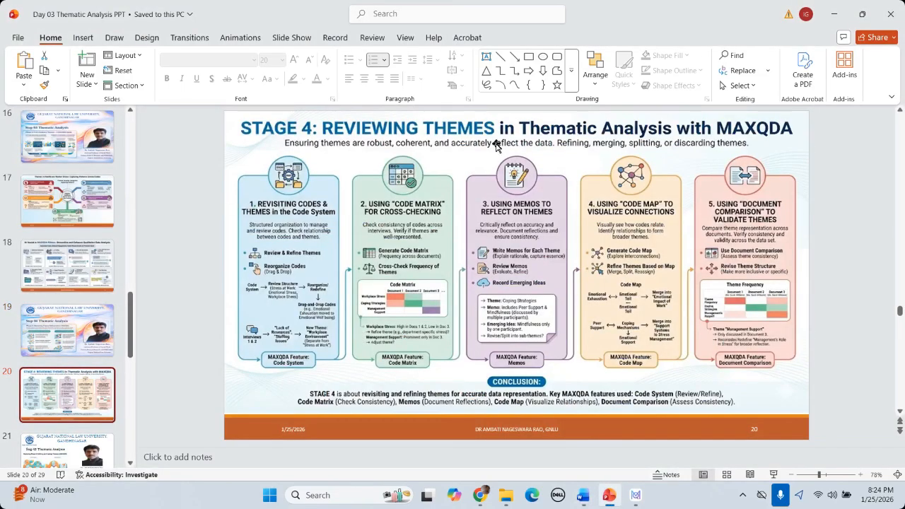
{"action": "left_click", "coordinate": [773, 475]}
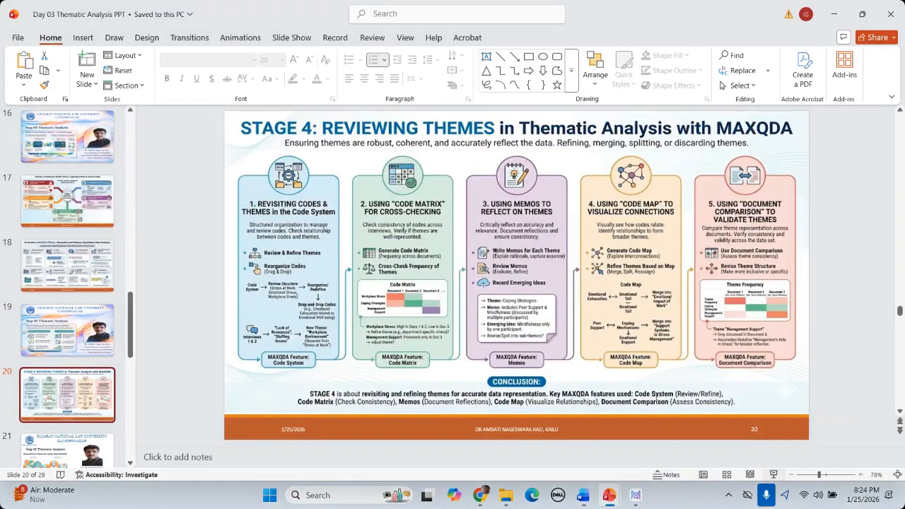
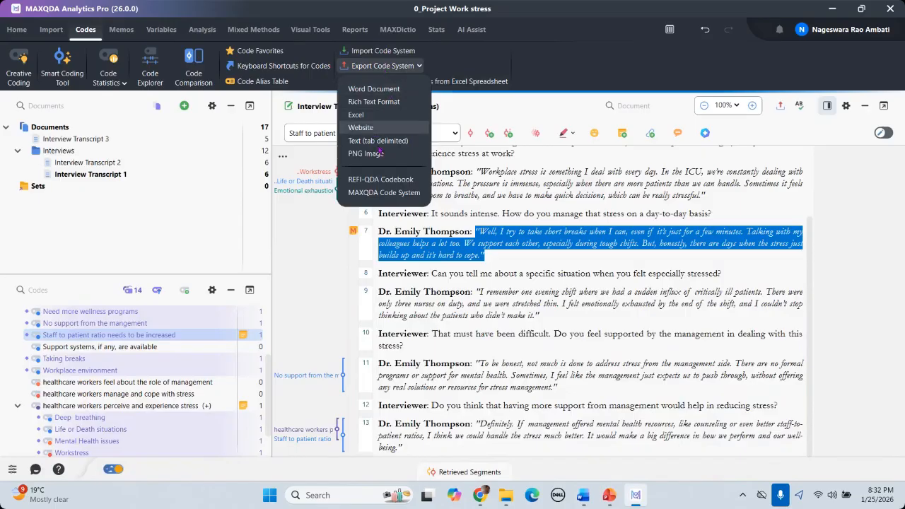
Step: Export the code system, memos included, as a Word document saved on the Desktop
{"action": "left_click", "coordinate": [375, 89]}
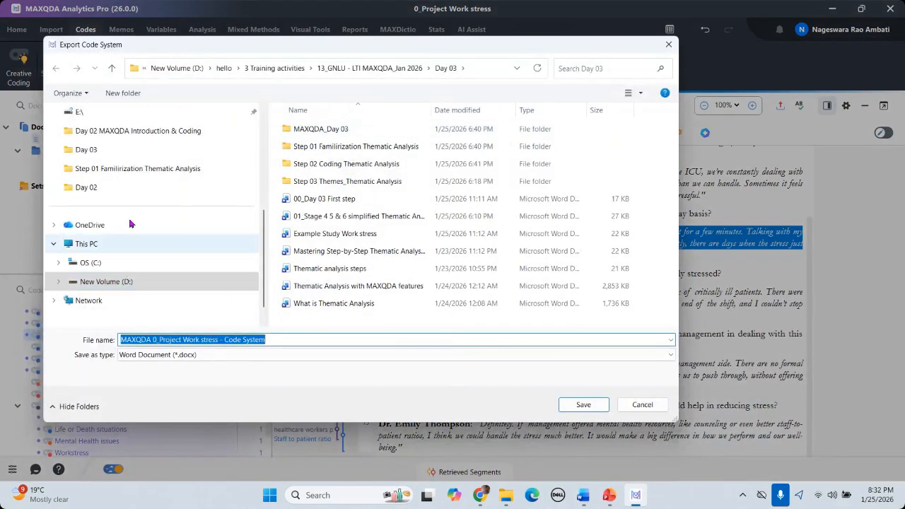
{"action": "left_click", "coordinate": [92, 192]}
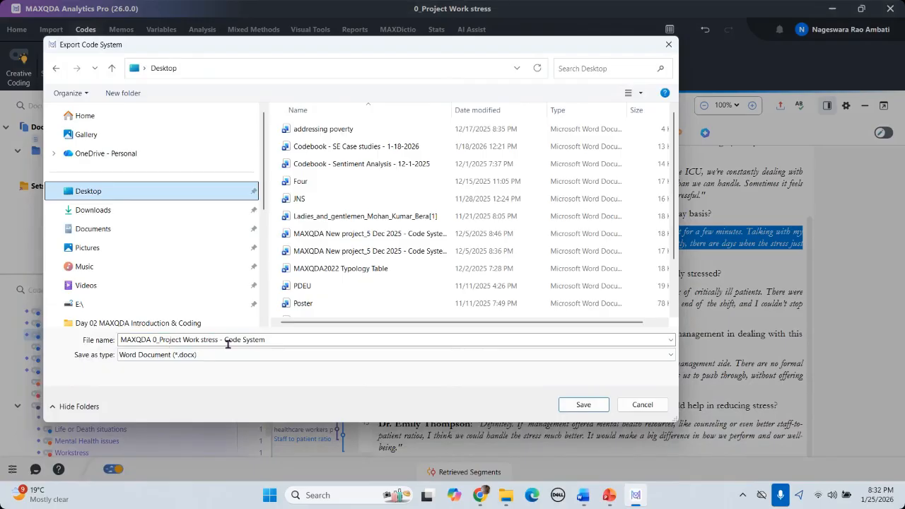
{"action": "left_click", "coordinate": [598, 409]}
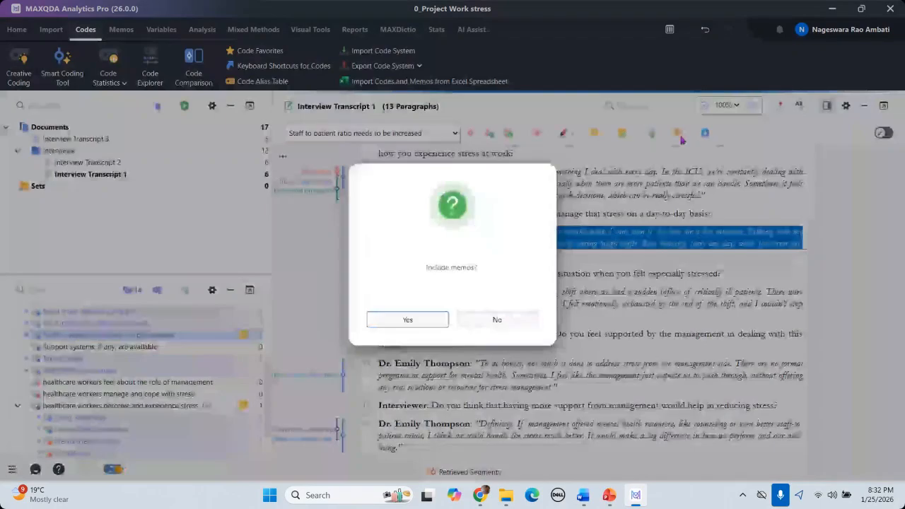
{"action": "left_click", "coordinate": [408, 318]}
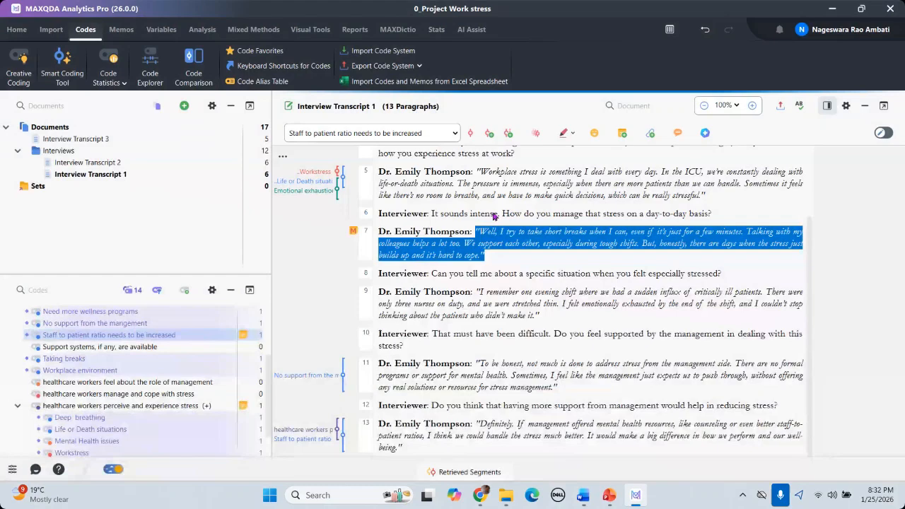
{"action": "left_click", "coordinate": [833, 9]}
Step: Open the exported Code System Word file and scroll through its table of codes, memos and frequencies
{"action": "left_click", "coordinate": [838, 12]}
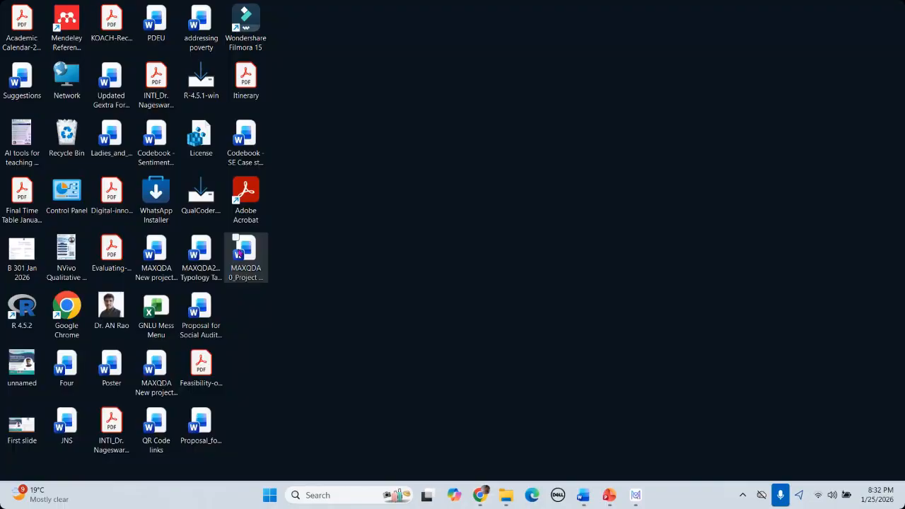
{"action": "double_click", "coordinate": [238, 249]}
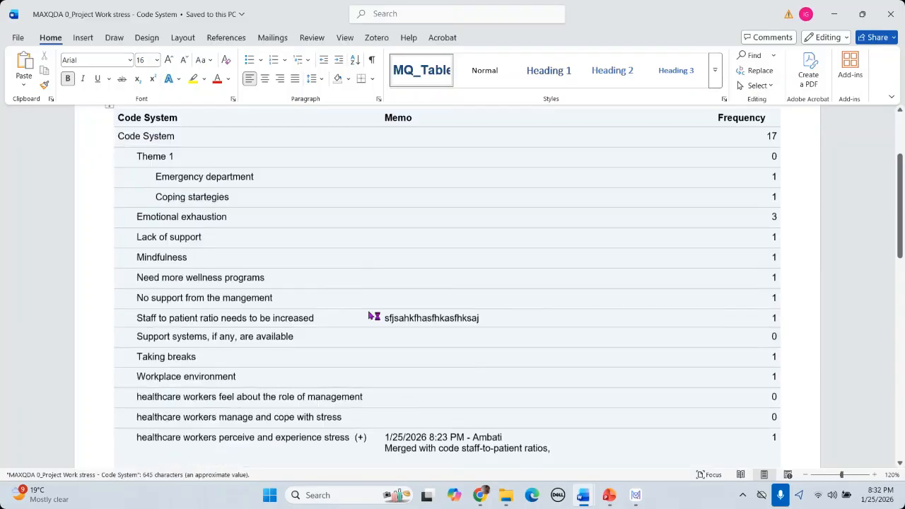
{"action": "scroll", "coordinate": [368, 309], "scroll_direction": "down", "scroll_amount": 15}
{"action": "scroll", "coordinate": [367, 311], "scroll_direction": "up", "scroll_amount": 15}
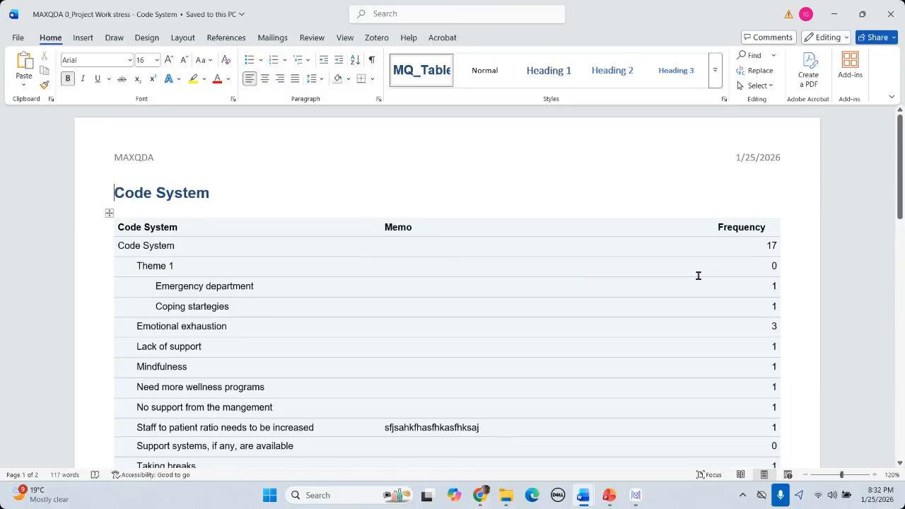
{"action": "scroll", "coordinate": [697, 275], "scroll_direction": "down", "scroll_amount": 3}
{"action": "scroll", "coordinate": [218, 184], "scroll_direction": "up", "scroll_amount": 2}
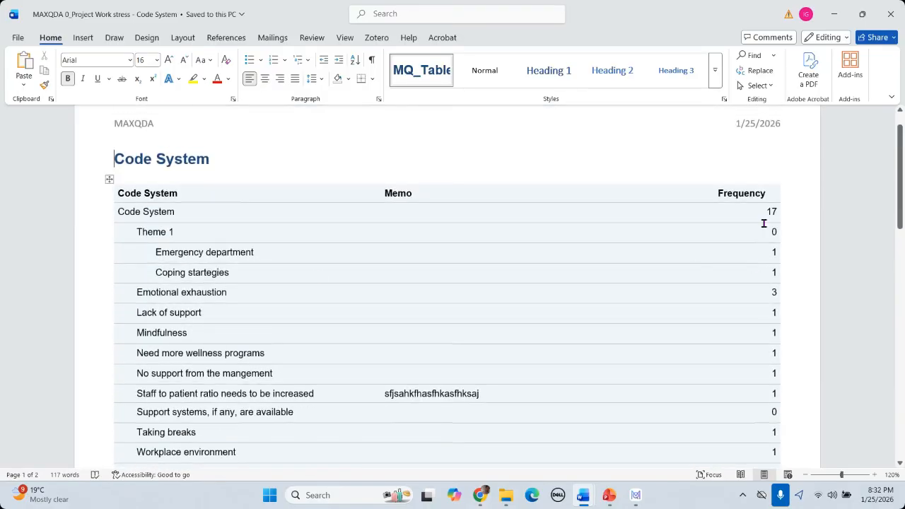
{"action": "scroll", "coordinate": [246, 301], "scroll_direction": "down", "scroll_amount": 5}
{"action": "scroll", "coordinate": [247, 302], "scroll_direction": "down", "scroll_amount": 3}
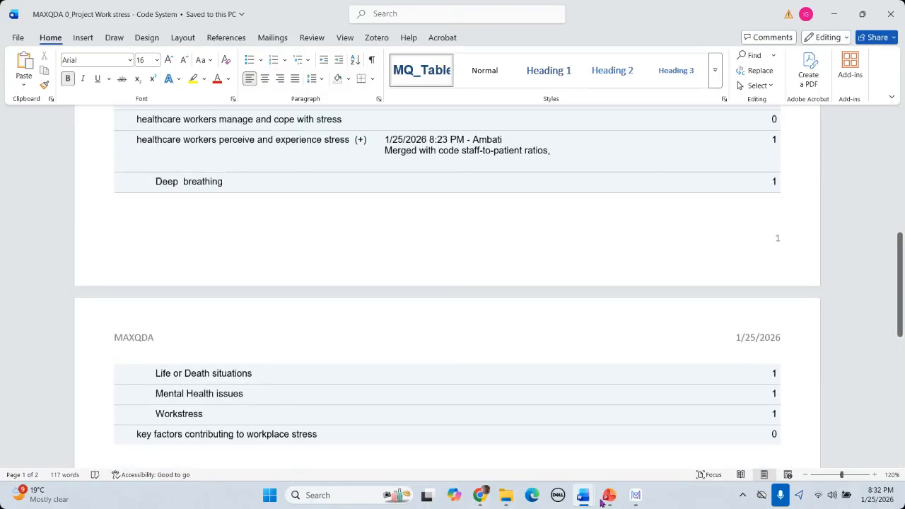
{"action": "mouse_move", "coordinate": [609, 497]}
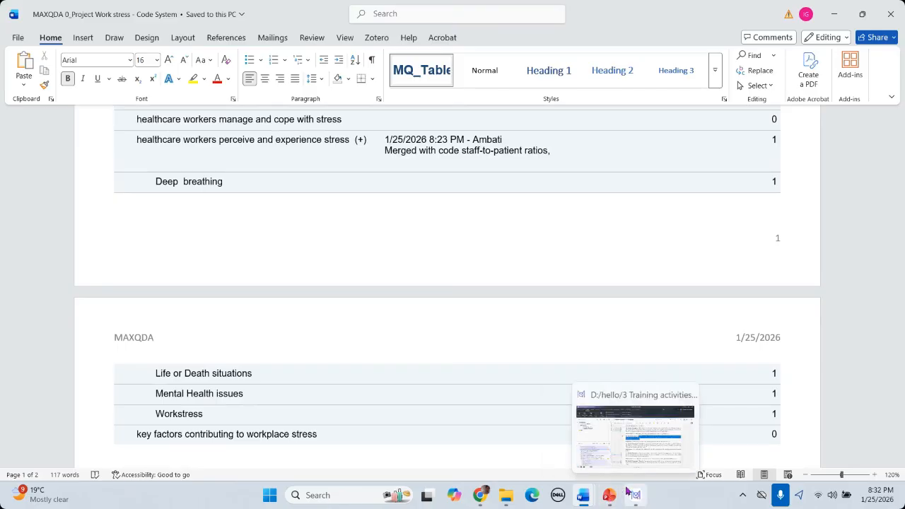
{"action": "left_click", "coordinate": [628, 492]}
Step: Re-export the code system with memos as Rich Text Format, named Code System_1, on the Desktop
{"action": "left_click", "coordinate": [383, 66]}
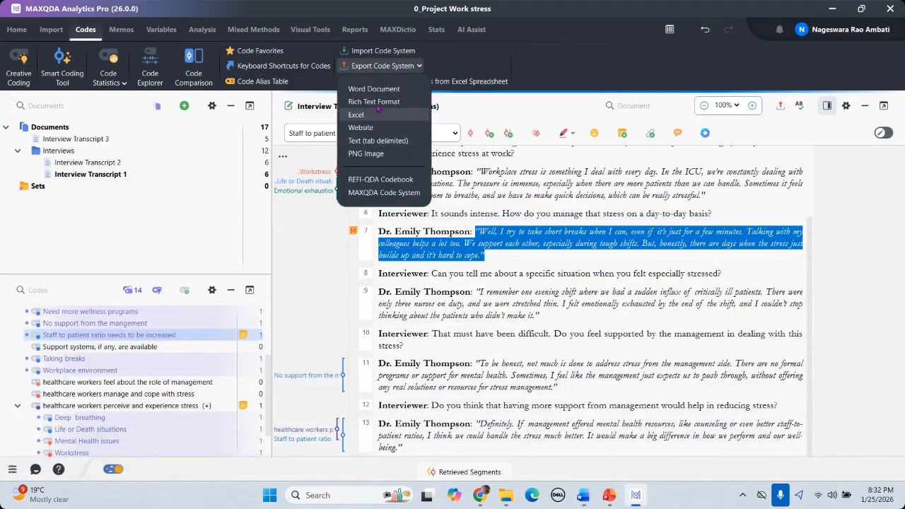
{"action": "left_click", "coordinate": [378, 106]}
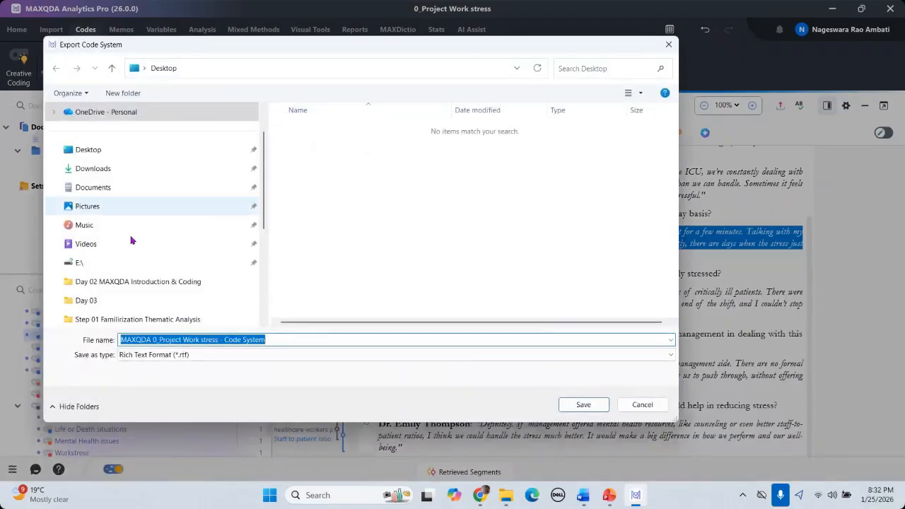
{"action": "scroll", "coordinate": [106, 209], "scroll_direction": "up", "scroll_amount": 1}
{"action": "left_click", "coordinate": [101, 194]}
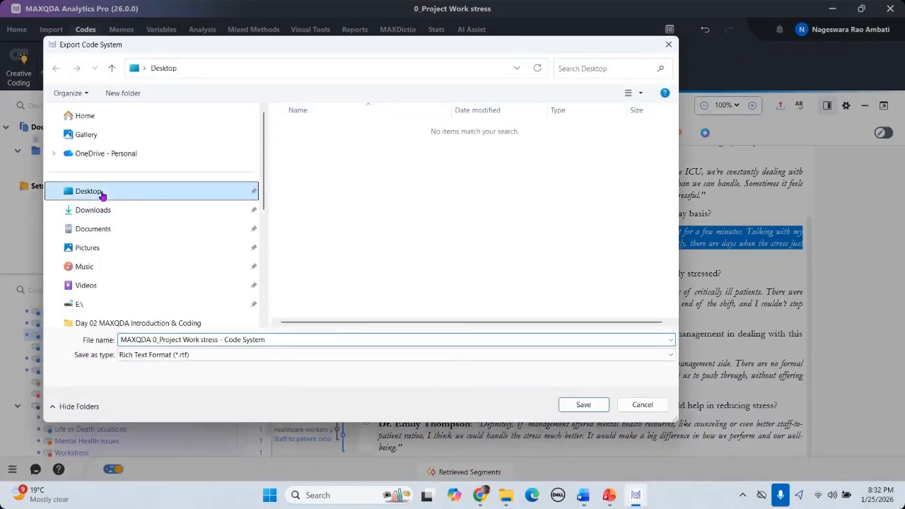
{"action": "left_click", "coordinate": [291, 342]}
{"action": "left_click", "coordinate": [291, 342]}
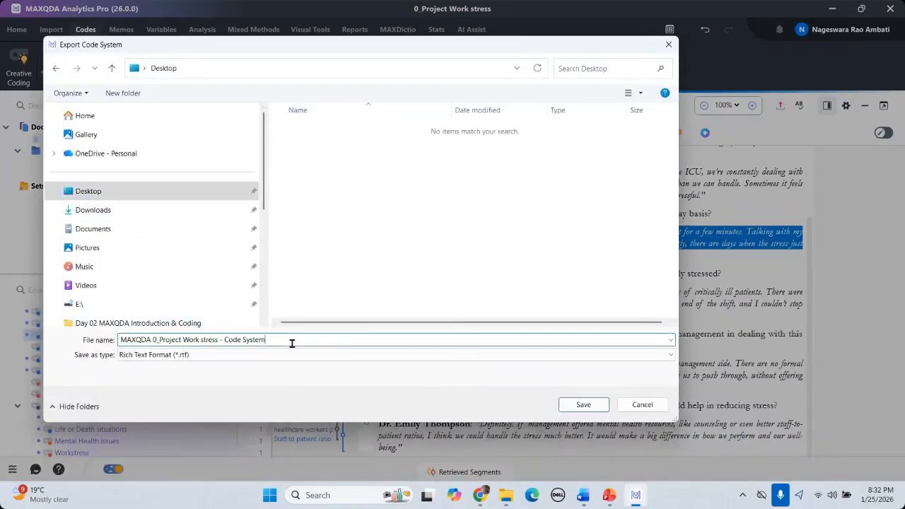
{"action": "left_click", "coordinate": [585, 404]}
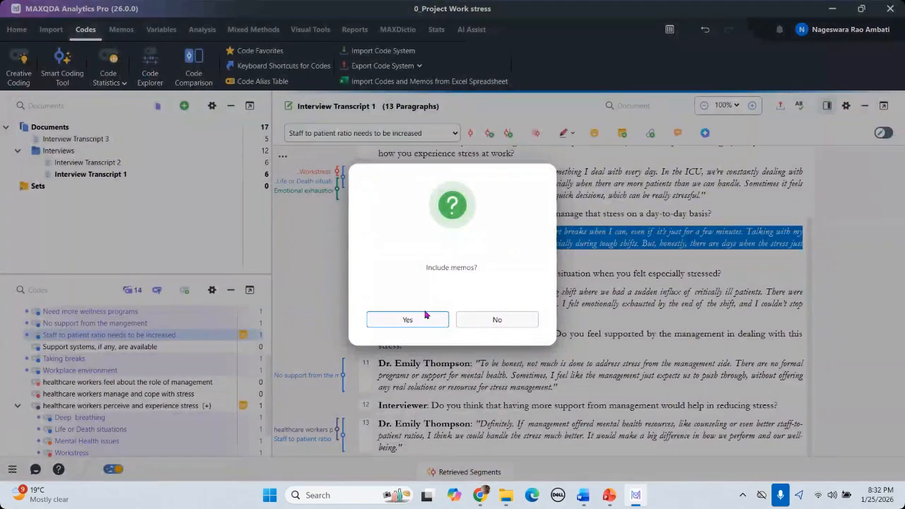
{"action": "left_click", "coordinate": [410, 319]}
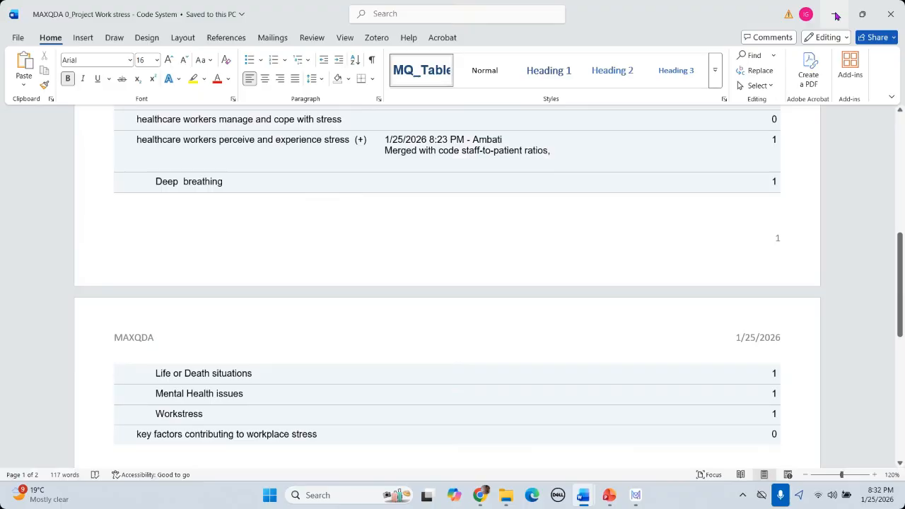
{"action": "left_click", "coordinate": [836, 15]}
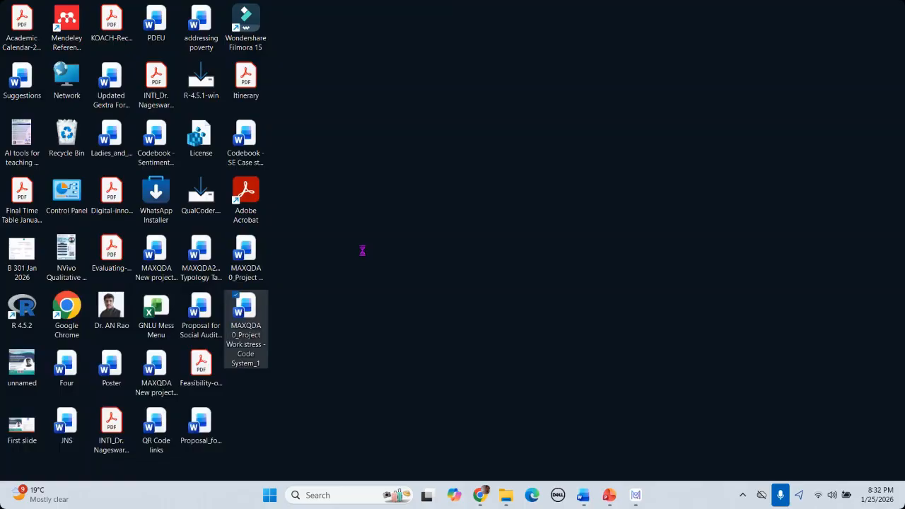
{"action": "scroll", "coordinate": [526, 239], "scroll_direction": "down", "scroll_amount": 15}
{"action": "scroll", "coordinate": [525, 239], "scroll_direction": "up", "scroll_amount": 4}
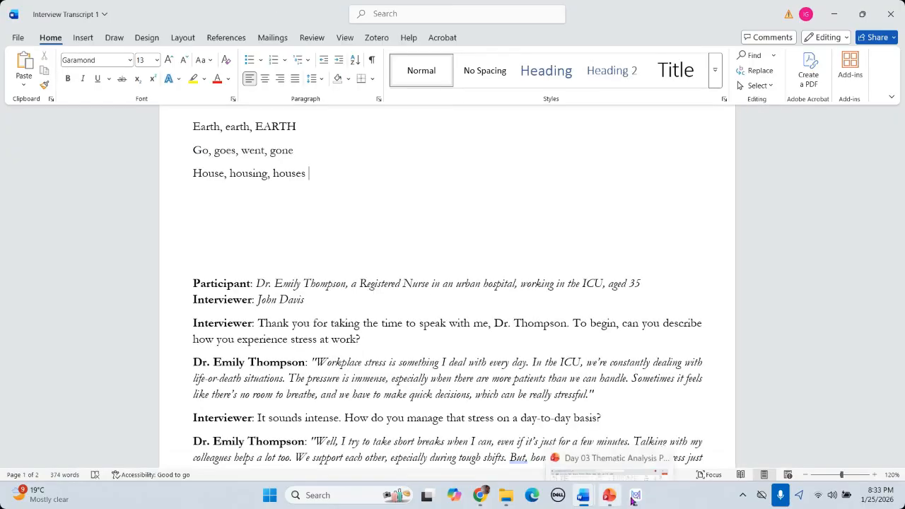
Step: Open the Overview of Coded Segments listing all 17 coded segments
{"action": "mouse_move", "coordinate": [635, 501]}
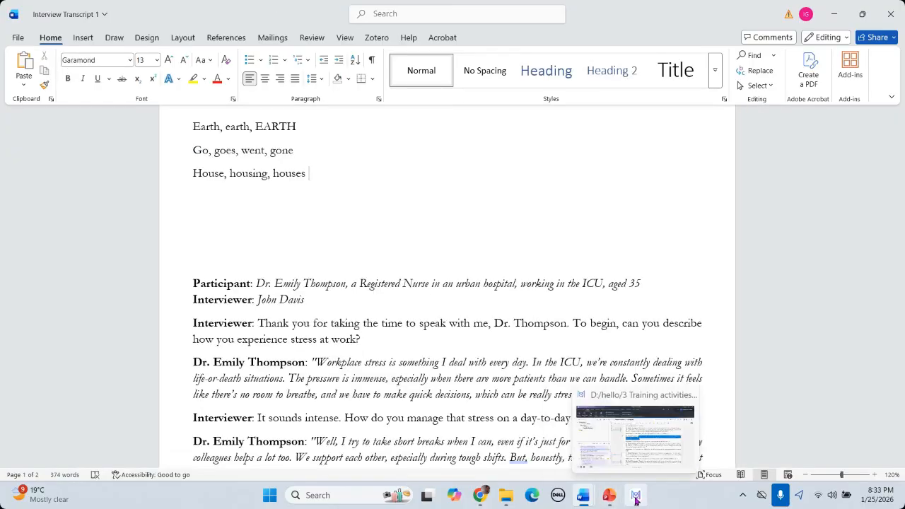
{"action": "left_click", "coordinate": [636, 500]}
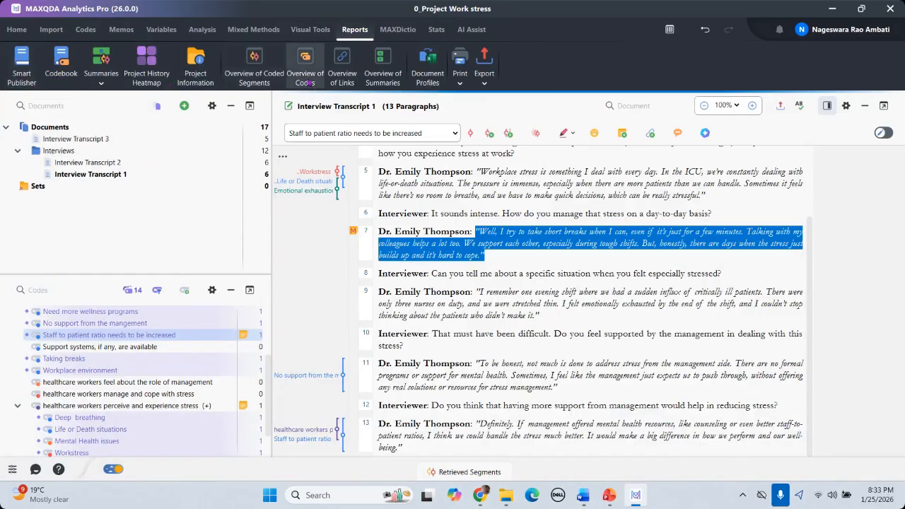
{"action": "left_click", "coordinate": [255, 83]}
{"action": "scroll", "coordinate": [568, 290], "scroll_direction": "down", "scroll_amount": 4}
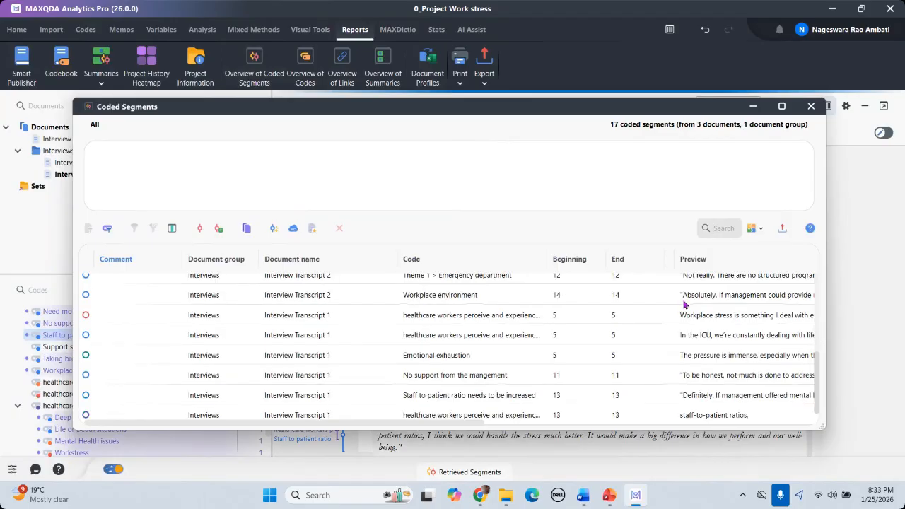
{"action": "scroll", "coordinate": [683, 301], "scroll_direction": "up", "scroll_amount": 4}
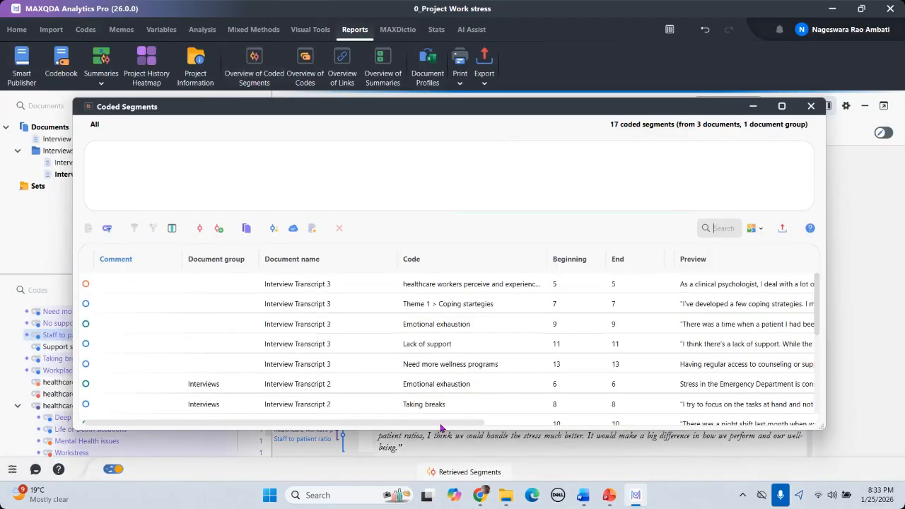
{"action": "left_click_drag", "start_coordinate": [441, 423], "coordinate": [715, 425]}
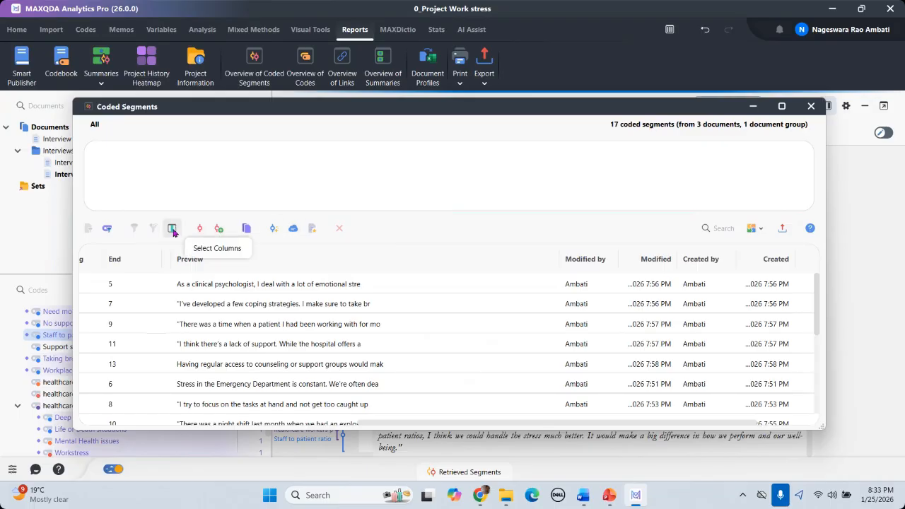
Step: Export the coded segments as an Excel table, saving to the Desktop
{"action": "left_click", "coordinate": [782, 230]}
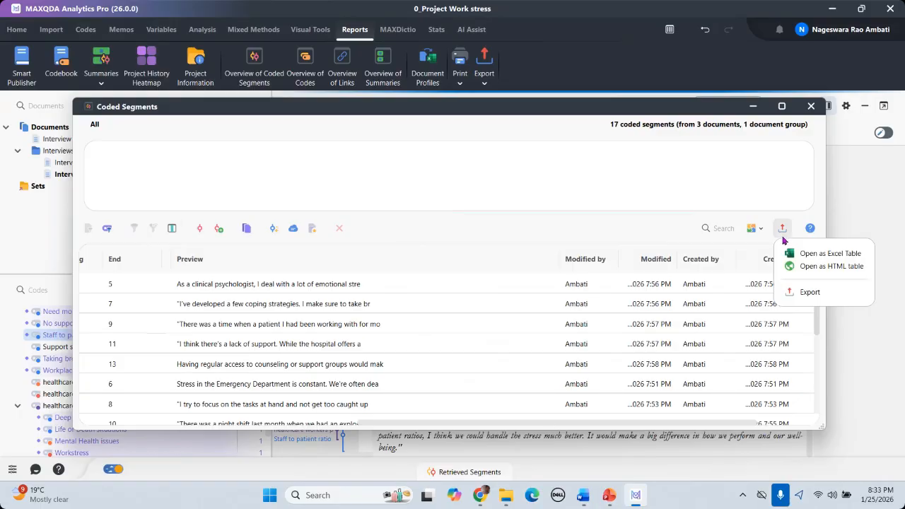
{"action": "left_click", "coordinate": [811, 258]}
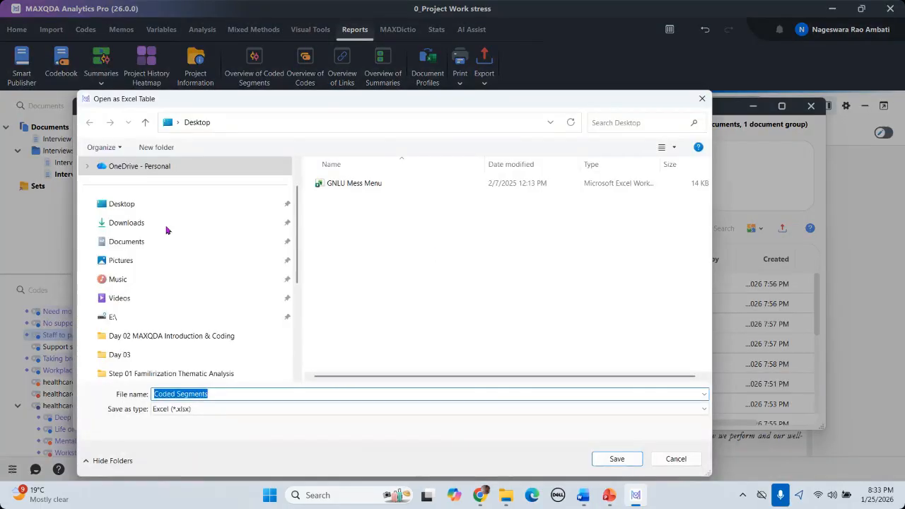
{"action": "left_click", "coordinate": [141, 206]}
Step: Save the Coded Segments Excel file and widen its Segment column to read the segment texts
{"action": "left_click", "coordinate": [618, 460]}
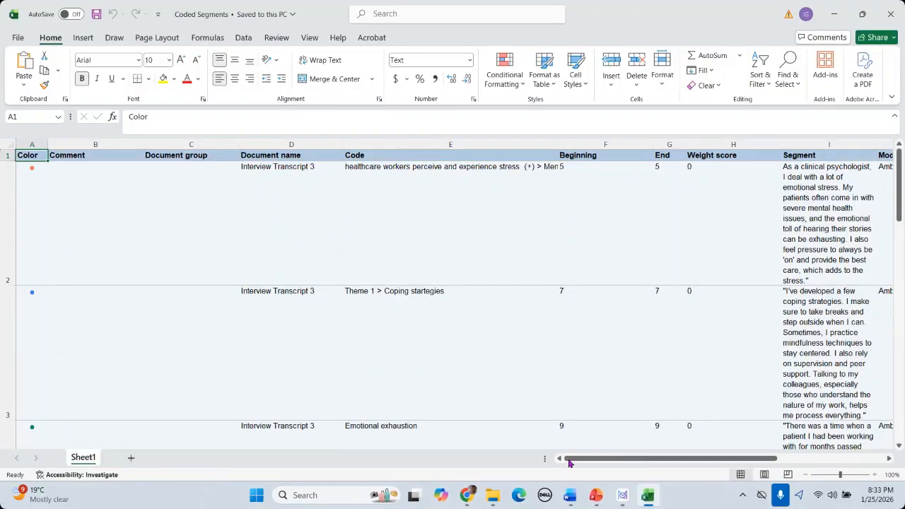
{"action": "left_click_drag", "start_coordinate": [569, 463], "coordinate": [670, 463]}
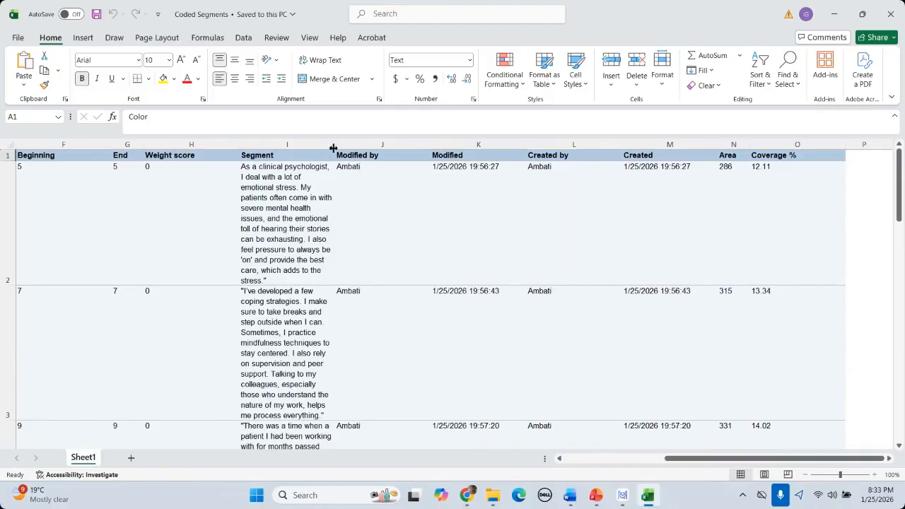
{"action": "left_click_drag", "start_coordinate": [333, 148], "coordinate": [651, 145]}
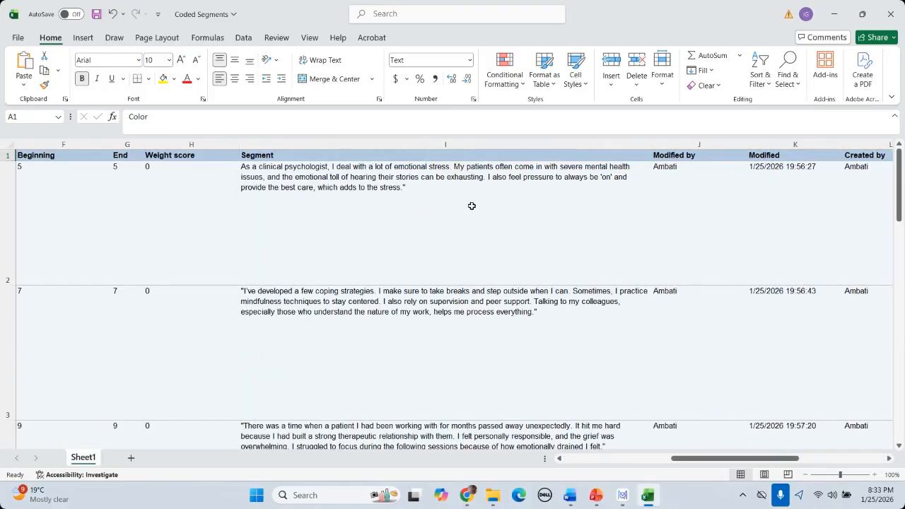
{"action": "scroll", "coordinate": [472, 206], "scroll_direction": "down", "scroll_amount": 12}
{"action": "scroll", "coordinate": [470, 208], "scroll_direction": "up", "scroll_amount": 12}
{"action": "left_click_drag", "start_coordinate": [725, 466], "coordinate": [641, 463]}
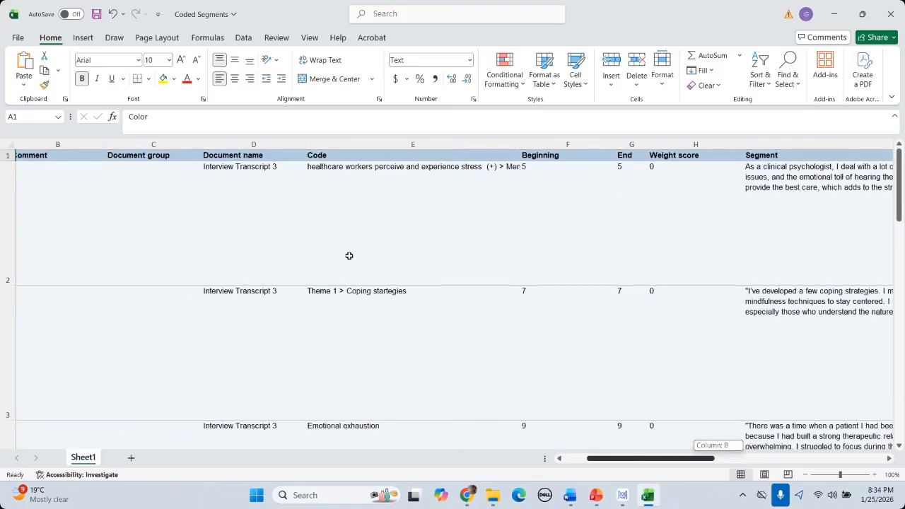
{"action": "left_click", "coordinate": [238, 170]}
{"action": "left_click", "coordinate": [393, 171]}
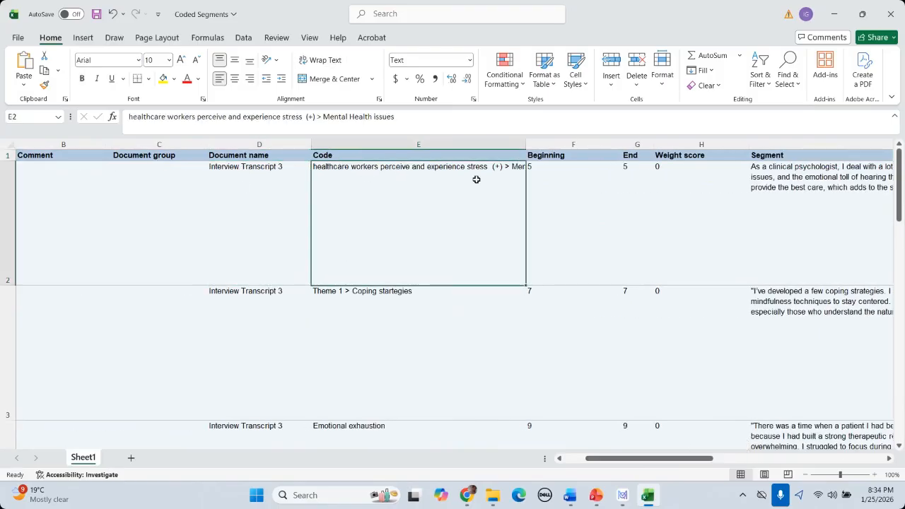
{"action": "left_click", "coordinate": [403, 333]}
Step: Look over the remaining coded segments, then close the workbook without saving changes
{"action": "scroll", "coordinate": [404, 334], "scroll_direction": "down", "scroll_amount": 3}
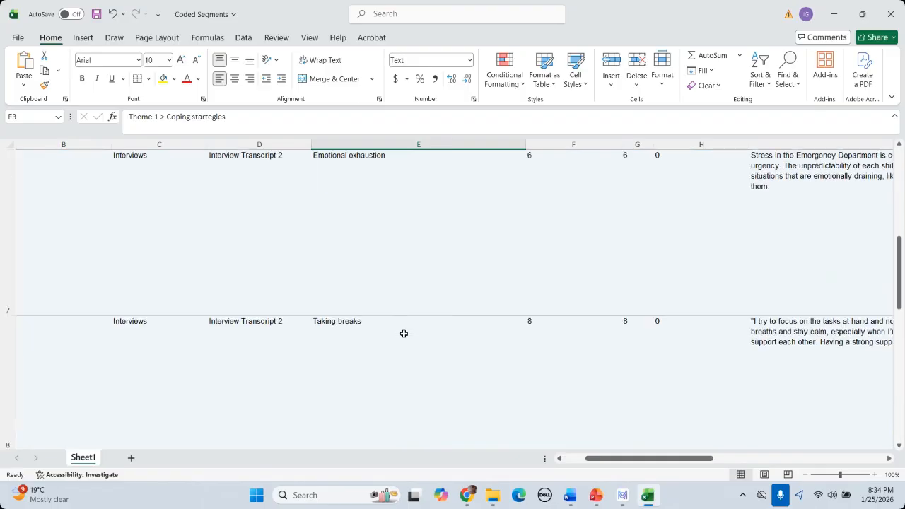
{"action": "scroll", "coordinate": [404, 333], "scroll_direction": "up", "scroll_amount": 4}
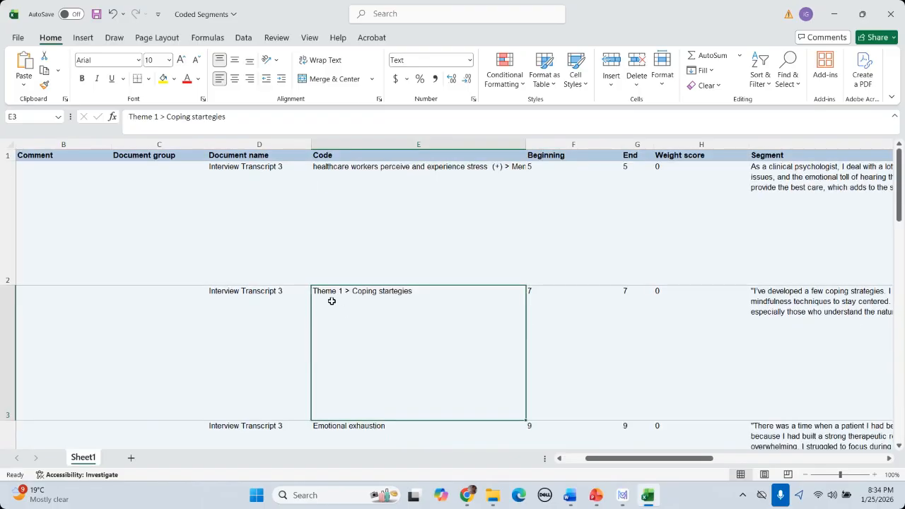
{"action": "scroll", "coordinate": [398, 301], "scroll_direction": "down", "scroll_amount": 3}
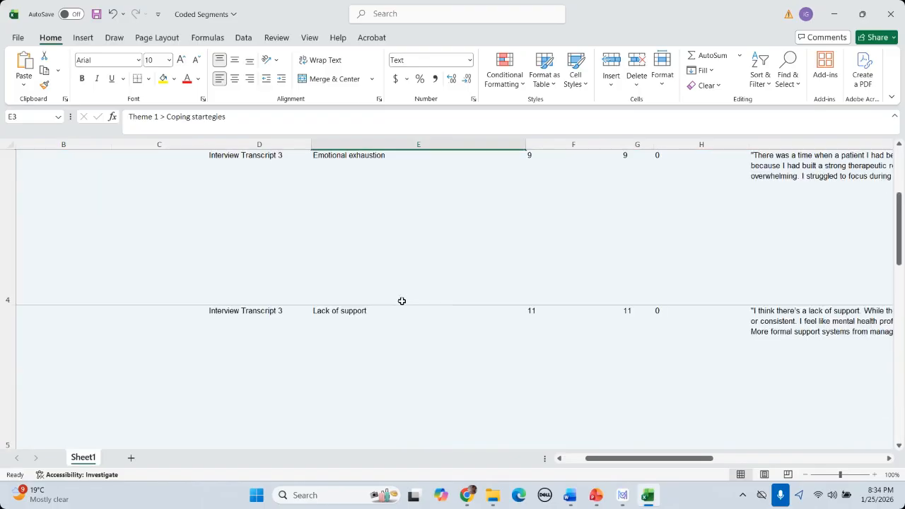
{"action": "scroll", "coordinate": [394, 301], "scroll_direction": "up", "scroll_amount": 3}
{"action": "scroll", "coordinate": [394, 301], "scroll_direction": "up", "scroll_amount": 1}
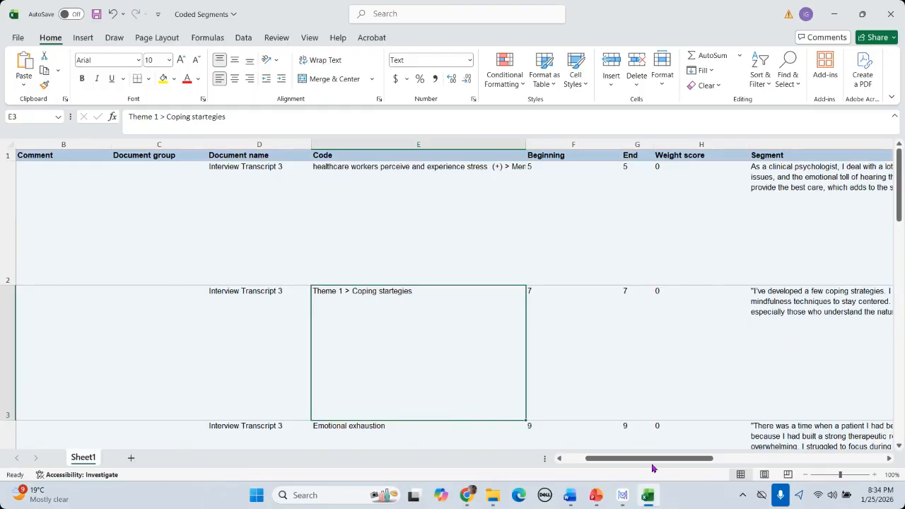
{"action": "left_click_drag", "start_coordinate": [665, 464], "coordinate": [751, 464]}
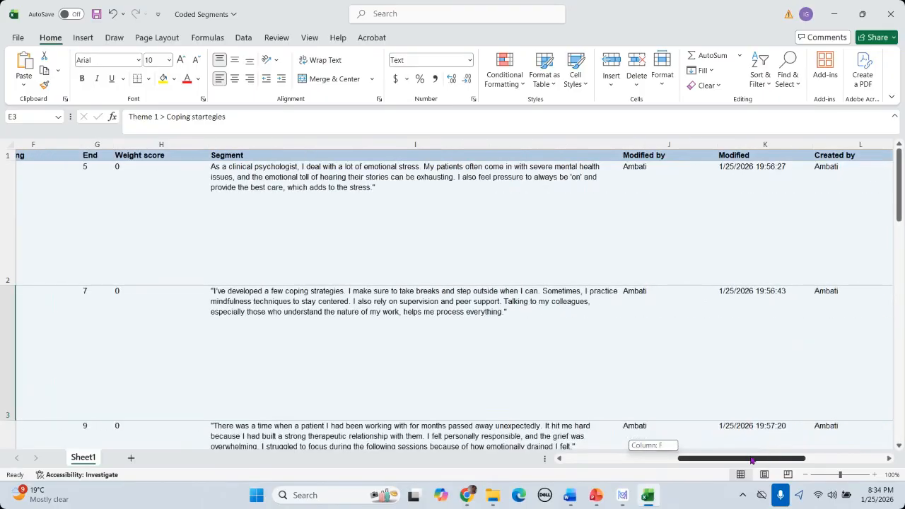
{"action": "left_click", "coordinate": [892, 15]}
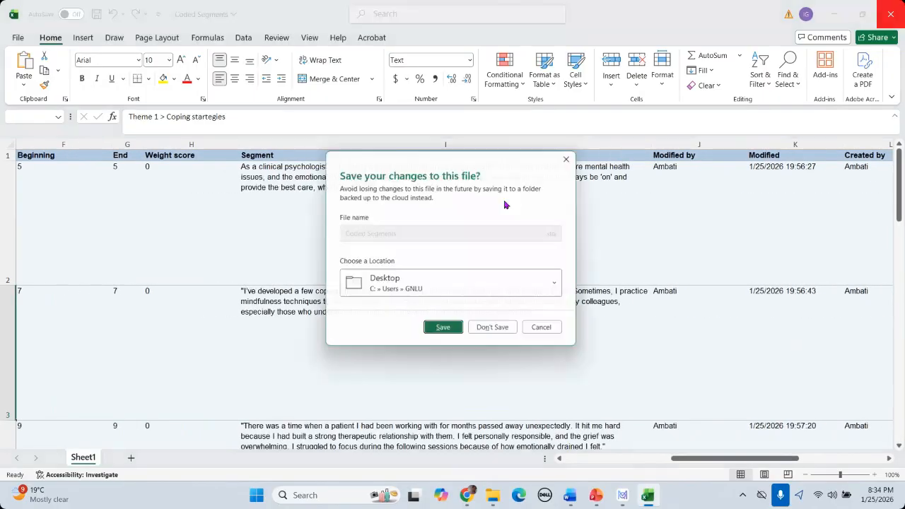
{"action": "left_click", "coordinate": [495, 332]}
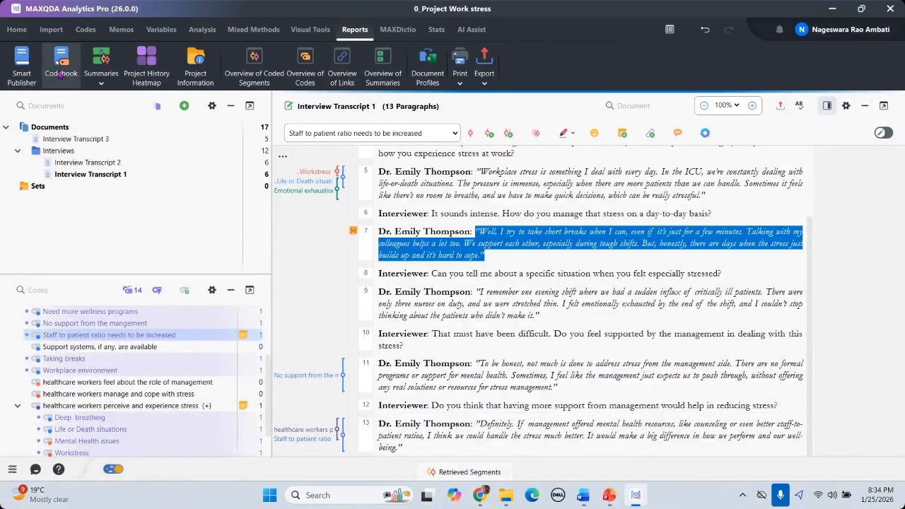
Step: Create a Word codebook of only top-level, activated codes, saved as Codebook on the Desktop
{"action": "left_click", "coordinate": [60, 74]}
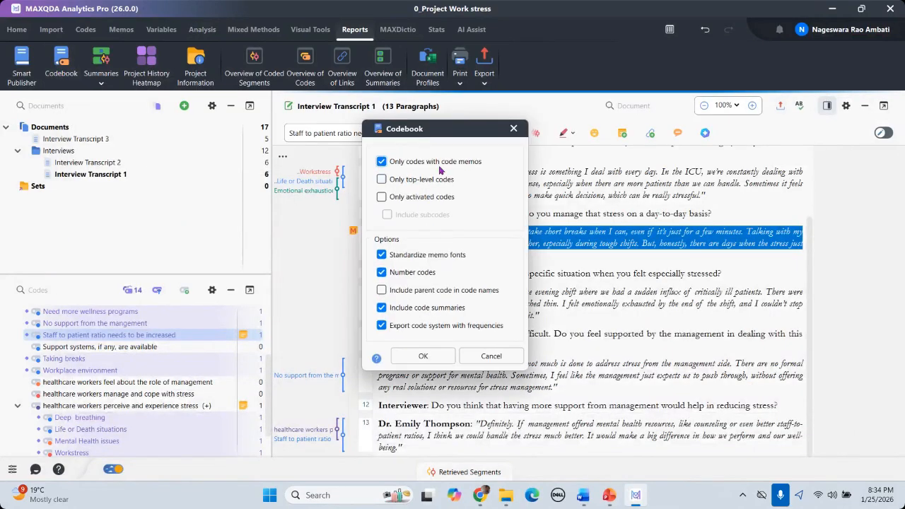
{"action": "left_click", "coordinate": [381, 180]}
{"action": "left_click", "coordinate": [381, 197]}
{"action": "left_click", "coordinate": [422, 355]}
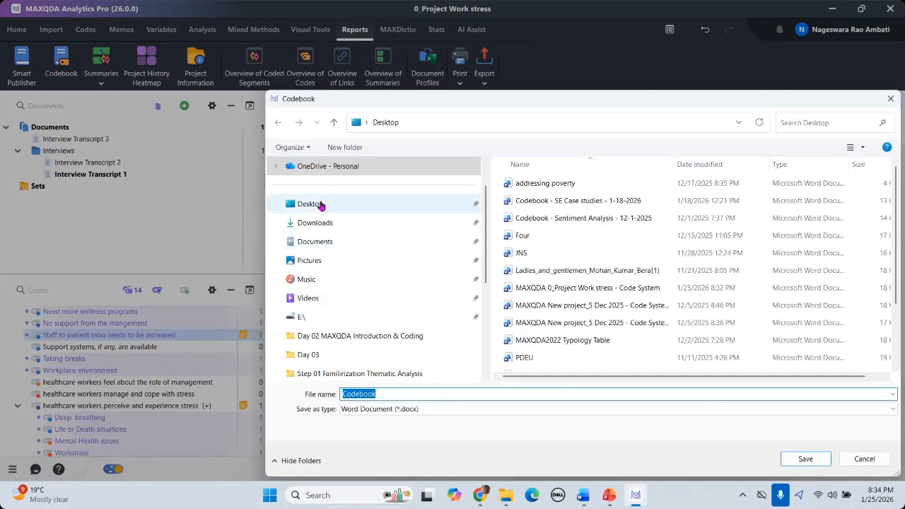
{"action": "left_click", "coordinate": [320, 205]}
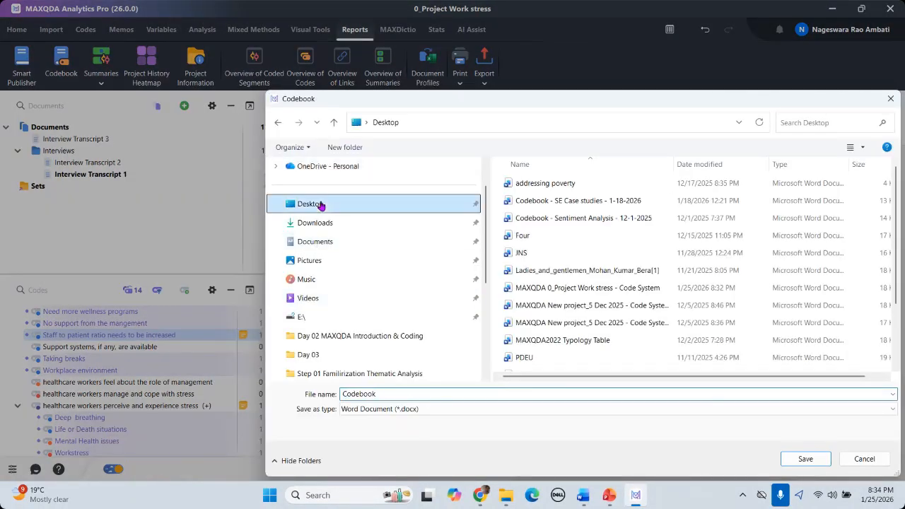
{"action": "left_click", "coordinate": [805, 459]}
Step: Scroll through the Codebook document down to its Code System page
{"action": "scroll", "coordinate": [441, 265], "scroll_direction": "down", "scroll_amount": 4}
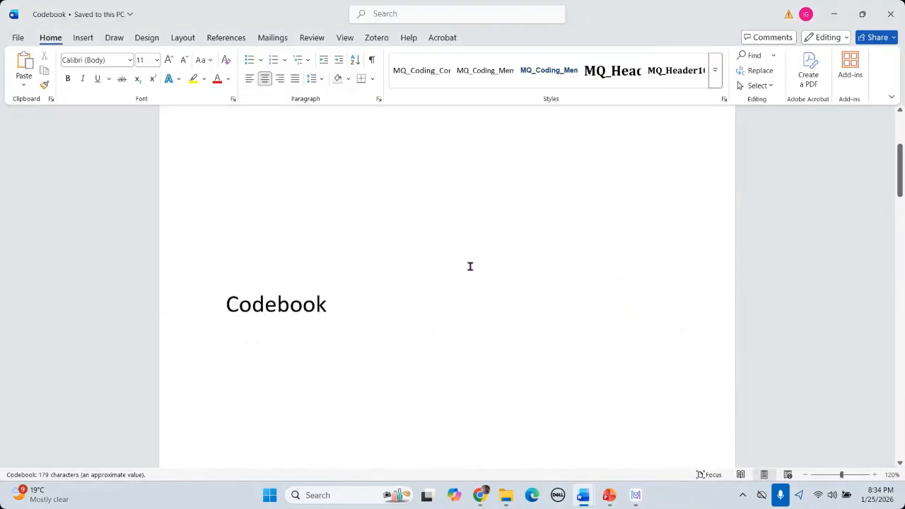
{"action": "scroll", "coordinate": [471, 266], "scroll_direction": "down", "scroll_amount": 15}
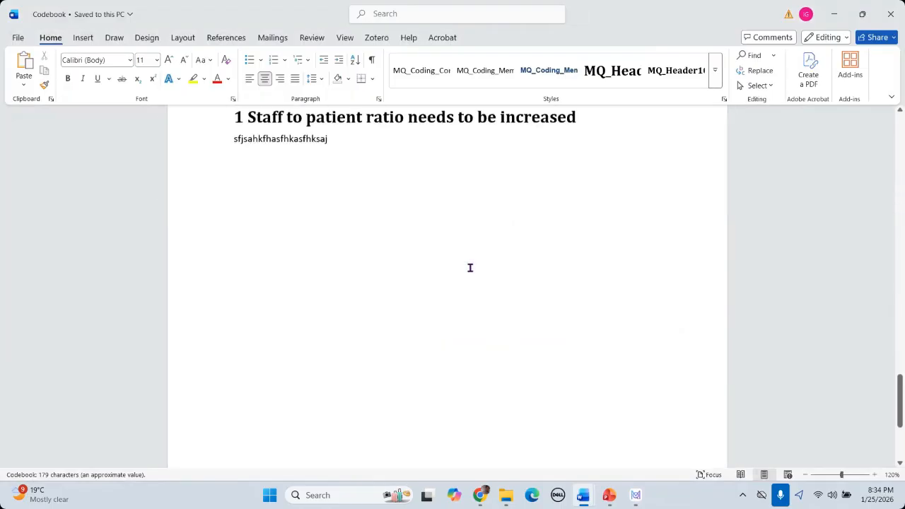
{"action": "scroll", "coordinate": [471, 268], "scroll_direction": "down", "scroll_amount": 3}
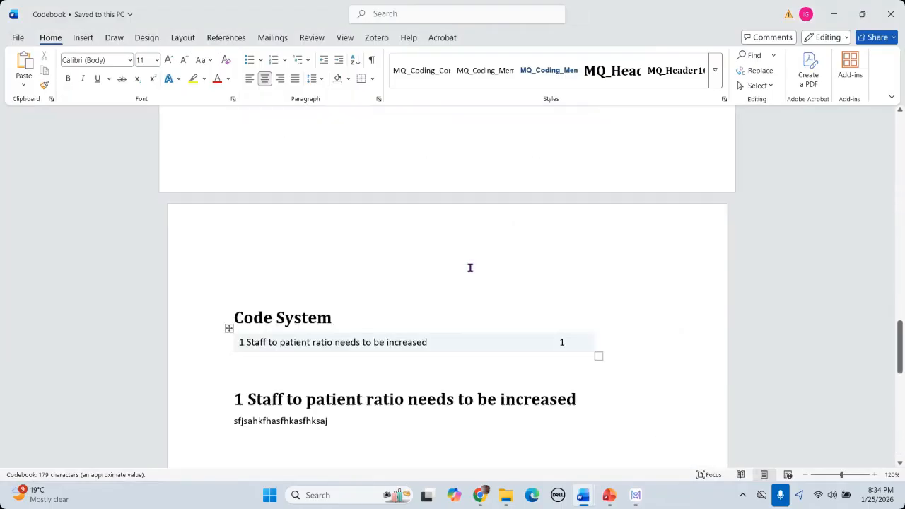
{"action": "scroll", "coordinate": [470, 268], "scroll_direction": "up", "scroll_amount": 10}
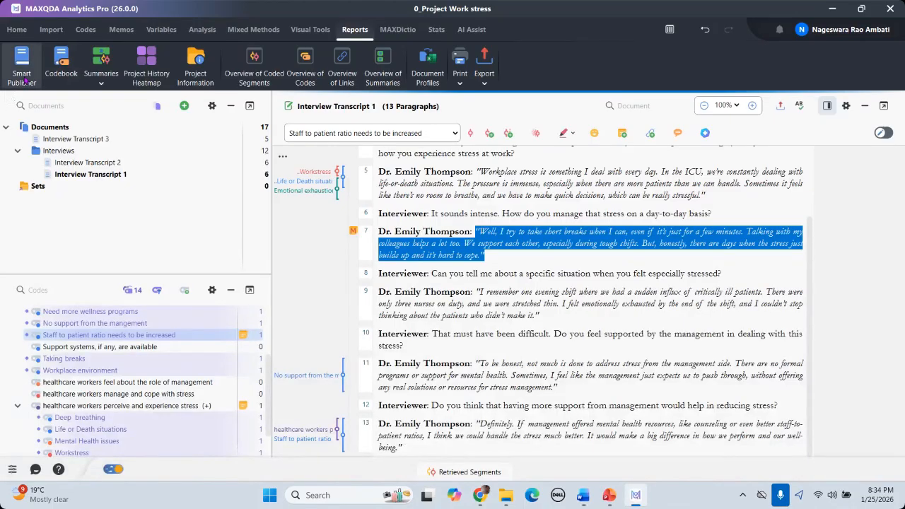
Step: Set up a Smart Publisher report covering the whole code system with code memos
{"action": "left_click", "coordinate": [22, 67]}
{"action": "left_click", "coordinate": [330, 138]}
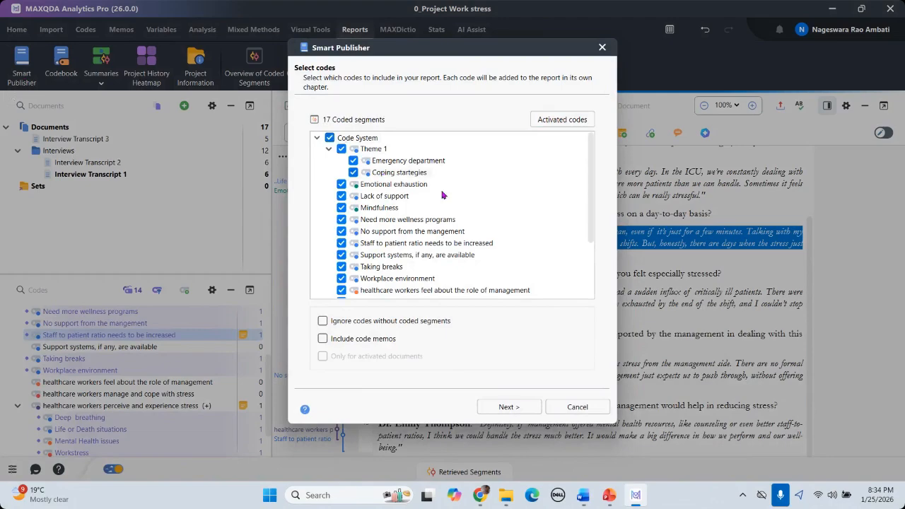
{"action": "scroll", "coordinate": [427, 240], "scroll_direction": "down", "scroll_amount": 3}
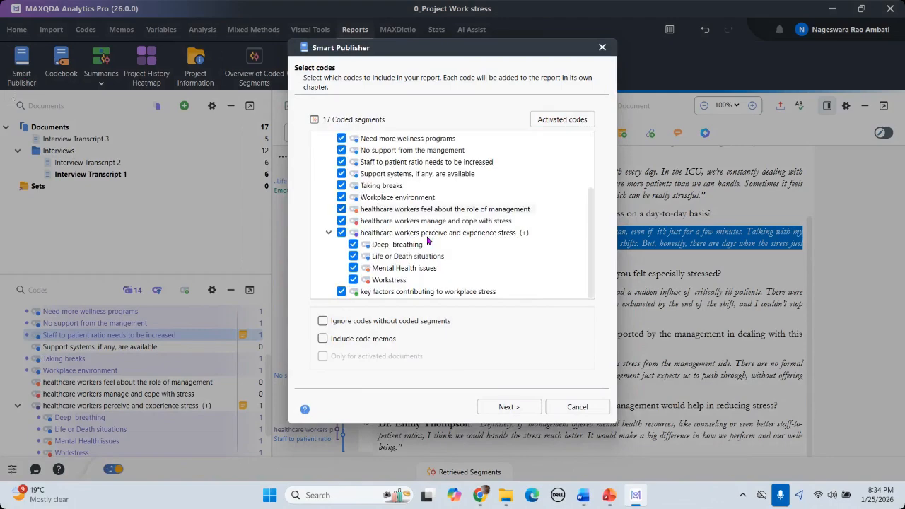
{"action": "left_click", "coordinate": [323, 339]}
{"action": "left_click", "coordinate": [509, 408]}
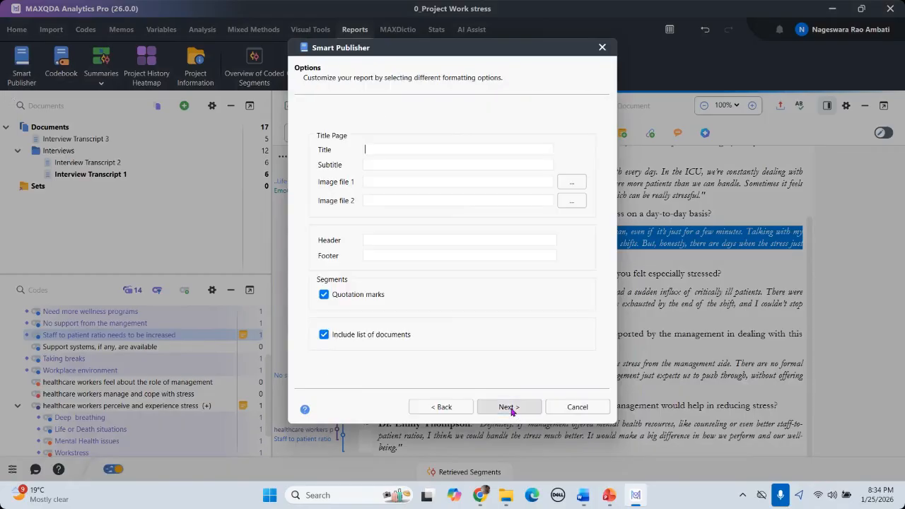
{"action": "left_click", "coordinate": [400, 153]}
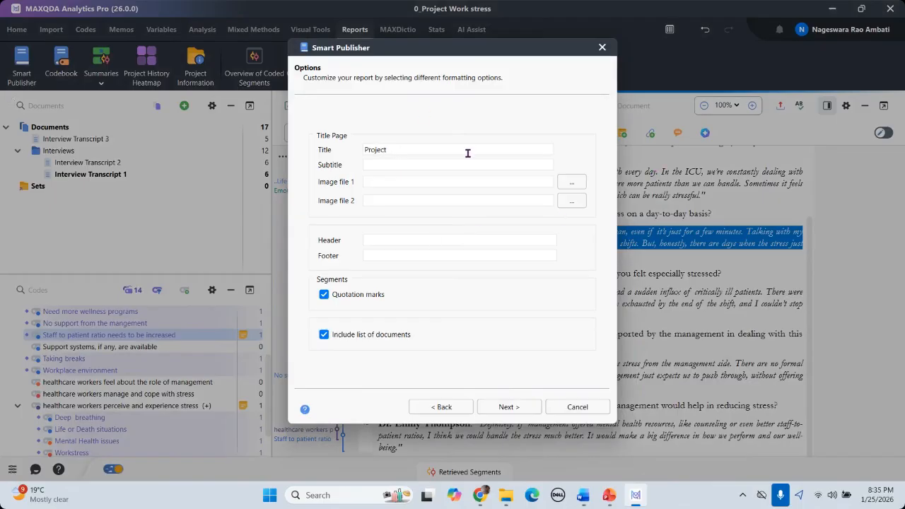
{"action": "left_click", "coordinate": [509, 407]}
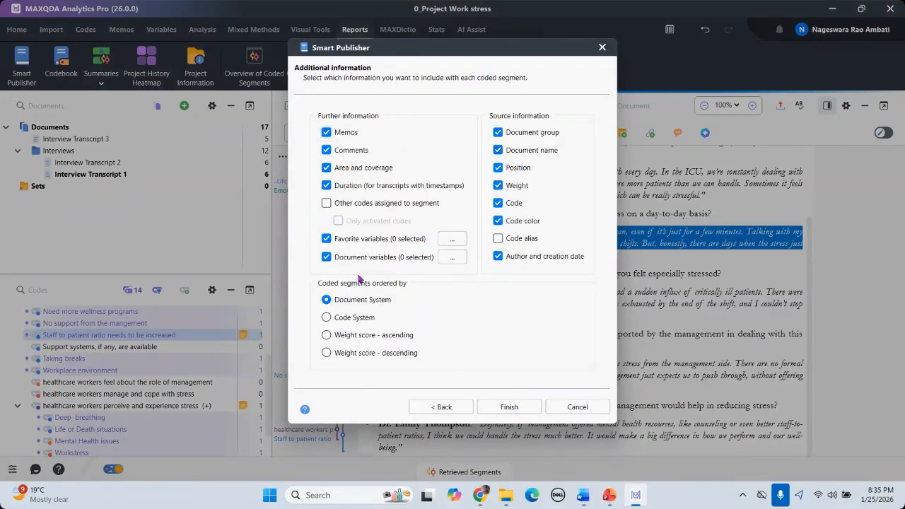
{"action": "left_click", "coordinate": [509, 407]}
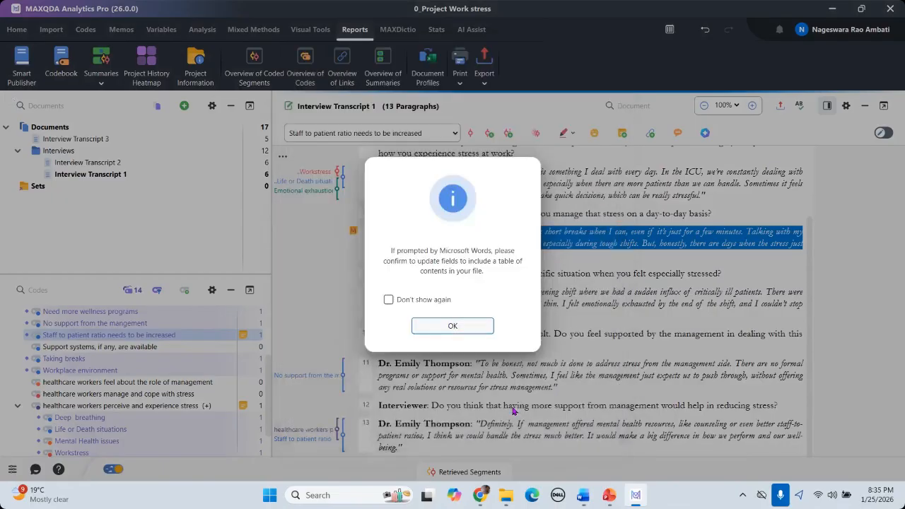
Step: Save the report to the Desktop as Word file 0_Project Work stress
{"action": "left_click", "coordinate": [453, 326]}
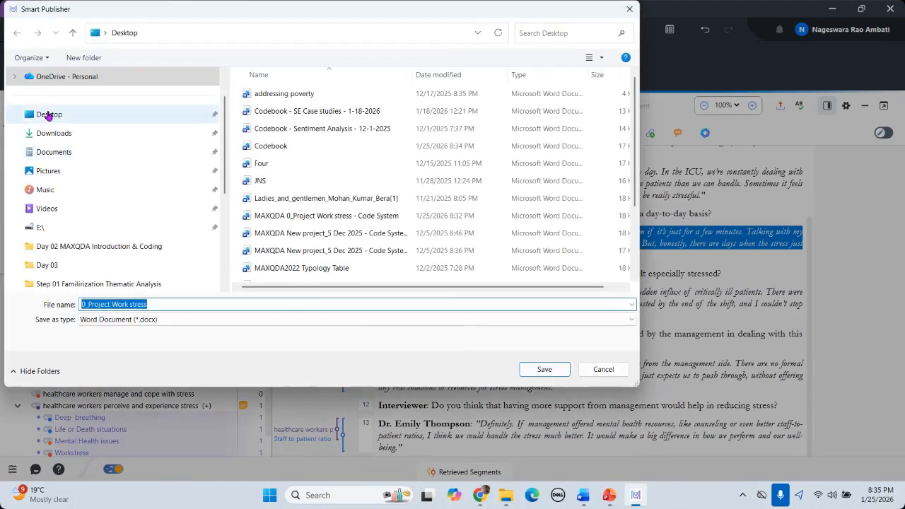
{"action": "left_click", "coordinate": [48, 115]}
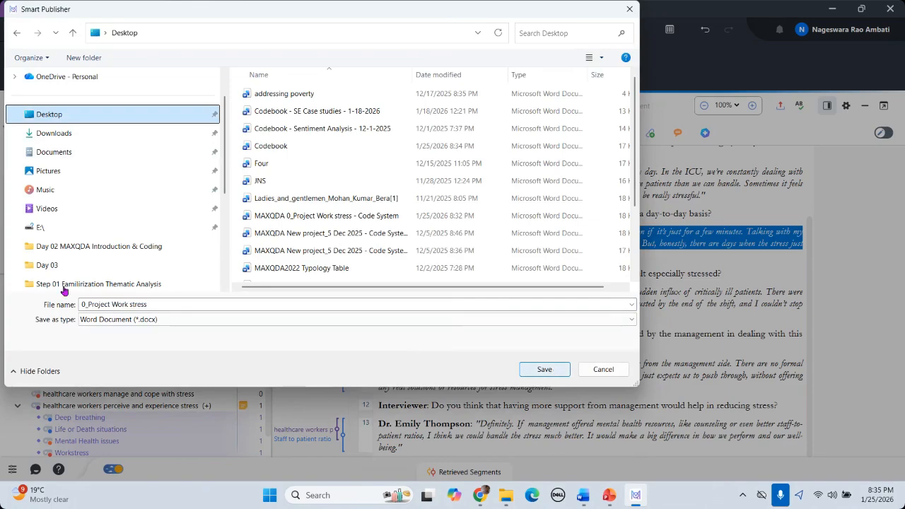
{"action": "left_click", "coordinate": [544, 370]}
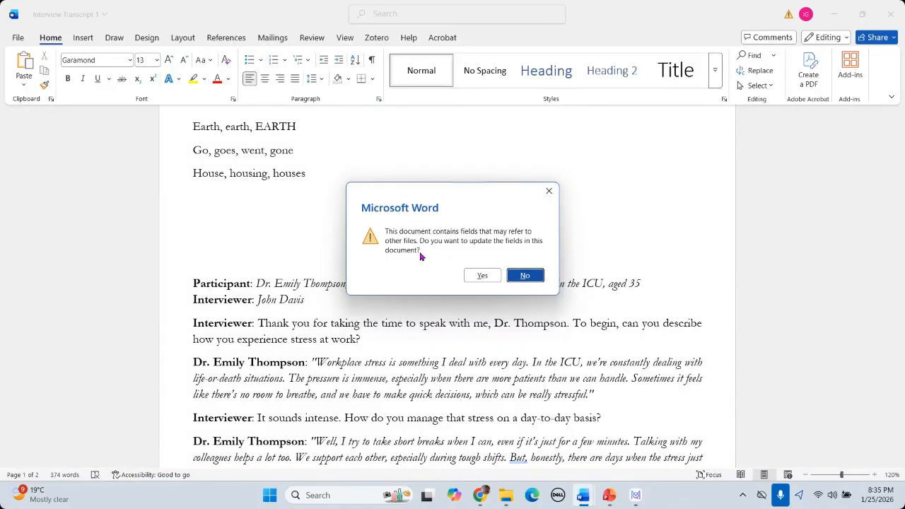
Step: Skip updating fields and scroll through the report's table of contents
{"action": "left_click", "coordinate": [510, 276]}
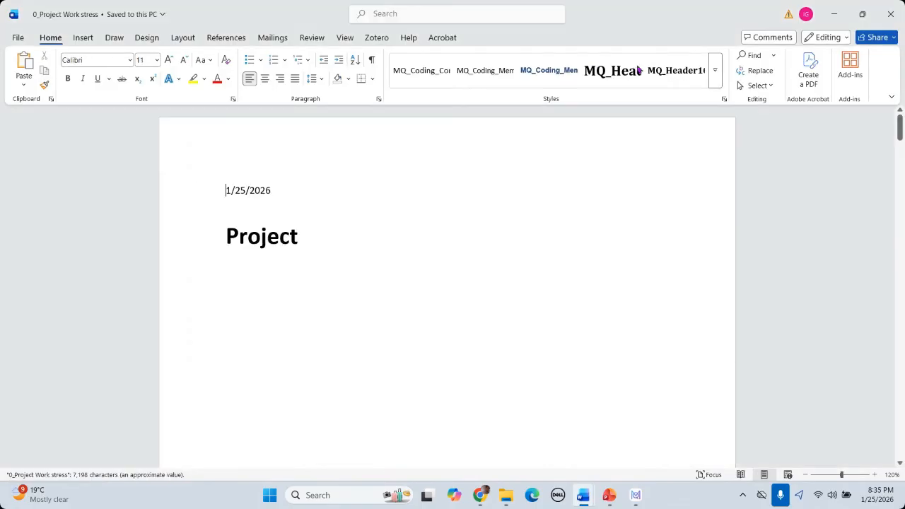
{"action": "scroll", "coordinate": [637, 211], "scroll_direction": "down", "scroll_amount": 15}
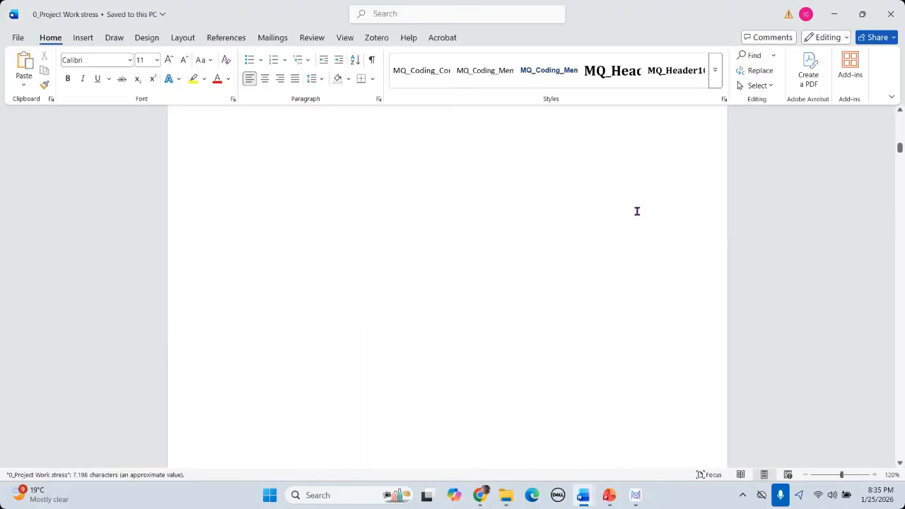
{"action": "scroll", "coordinate": [561, 241], "scroll_direction": "up", "scroll_amount": 6}
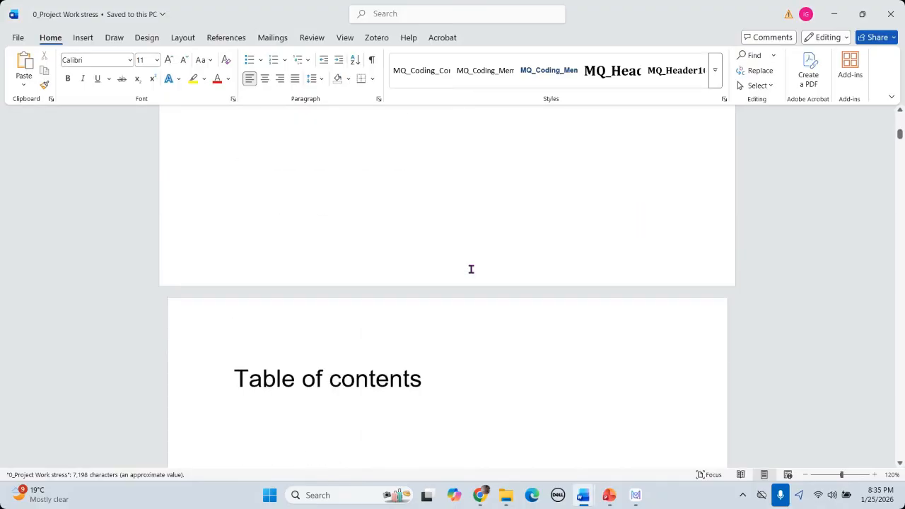
{"action": "scroll", "coordinate": [471, 269], "scroll_direction": "down", "scroll_amount": 4}
{"action": "scroll", "coordinate": [471, 270], "scroll_direction": "down", "scroll_amount": 5}
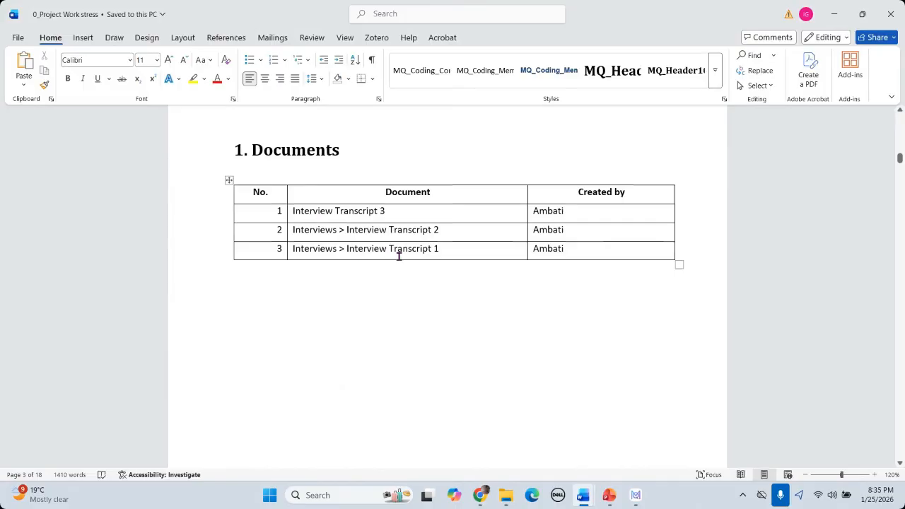
{"action": "scroll", "coordinate": [399, 257], "scroll_direction": "down", "scroll_amount": 8}
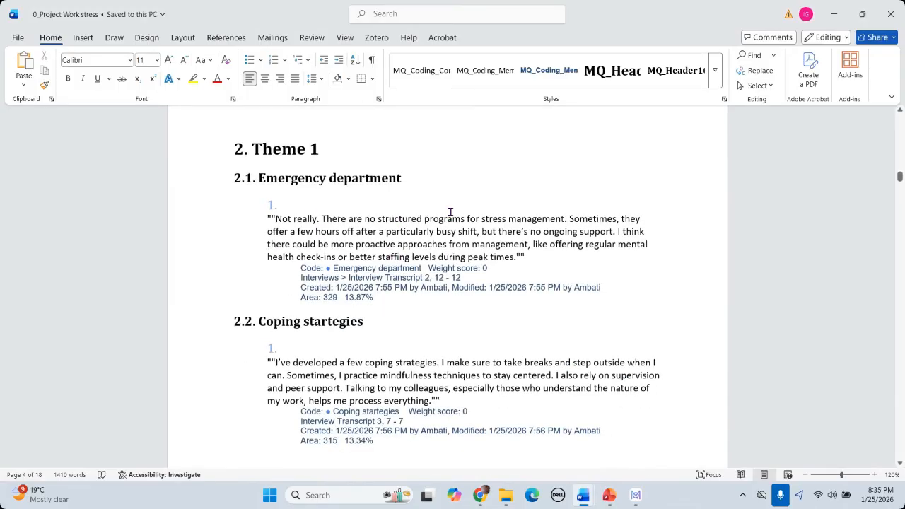
{"action": "scroll", "coordinate": [449, 212], "scroll_direction": "down", "scroll_amount": 2}
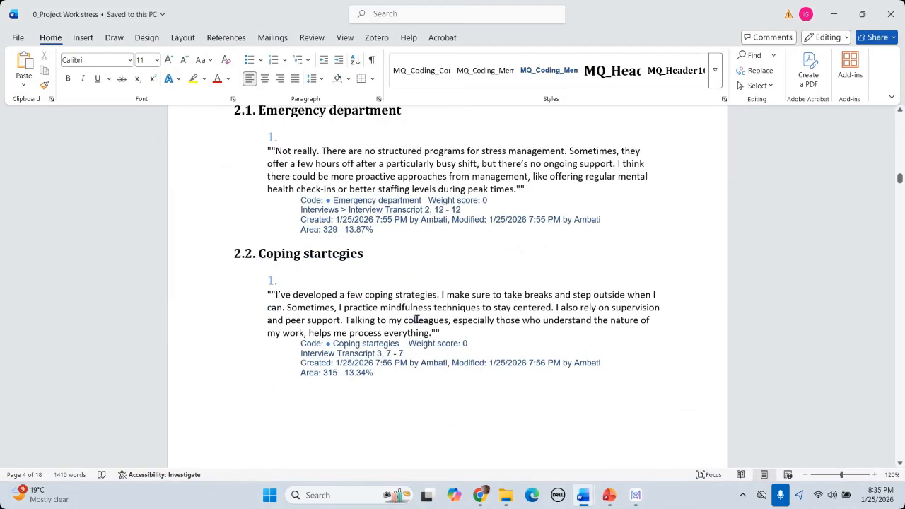
{"action": "scroll", "coordinate": [416, 317], "scroll_direction": "down", "scroll_amount": 2}
Step: Highlight sample quotes under the Coping strategies and Emotional exhaustion sections
{"action": "left_click_drag", "start_coordinate": [269, 226], "coordinate": [323, 307]}
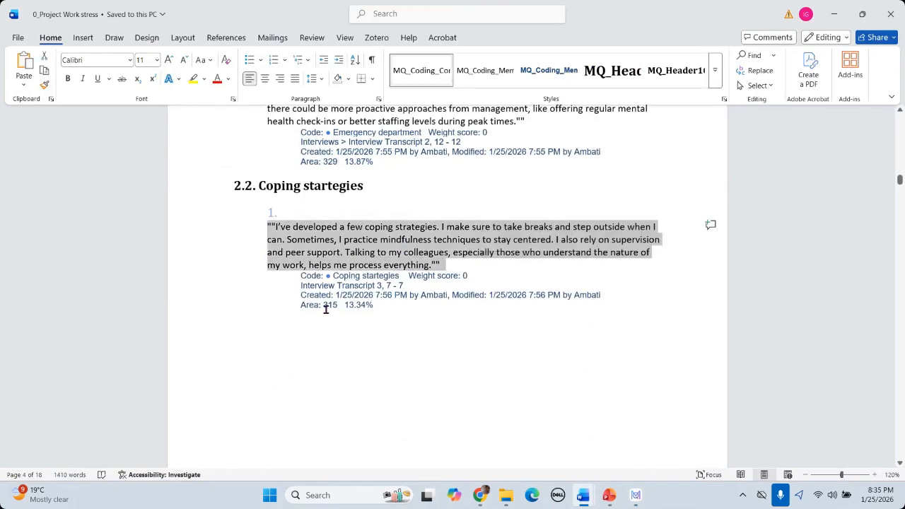
{"action": "scroll", "coordinate": [455, 284], "scroll_direction": "down", "scroll_amount": 20}
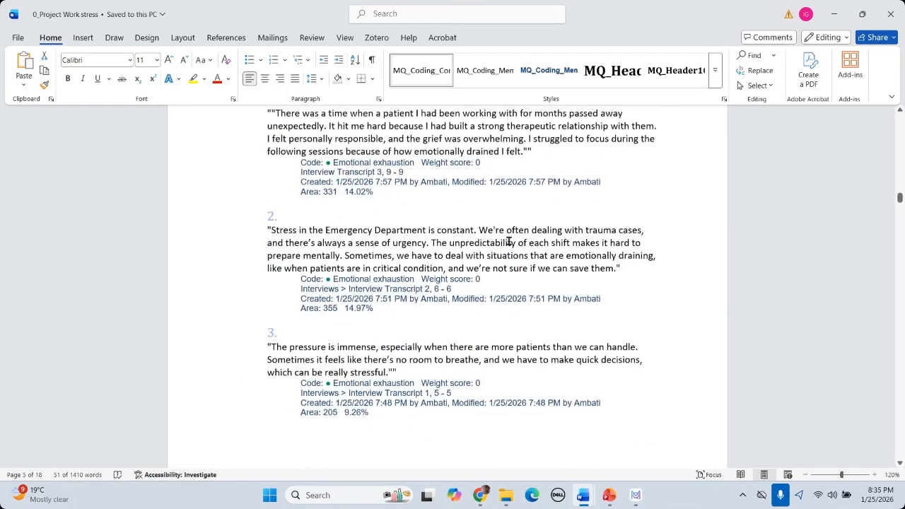
{"action": "scroll", "coordinate": [509, 241], "scroll_direction": "up", "scroll_amount": 5}
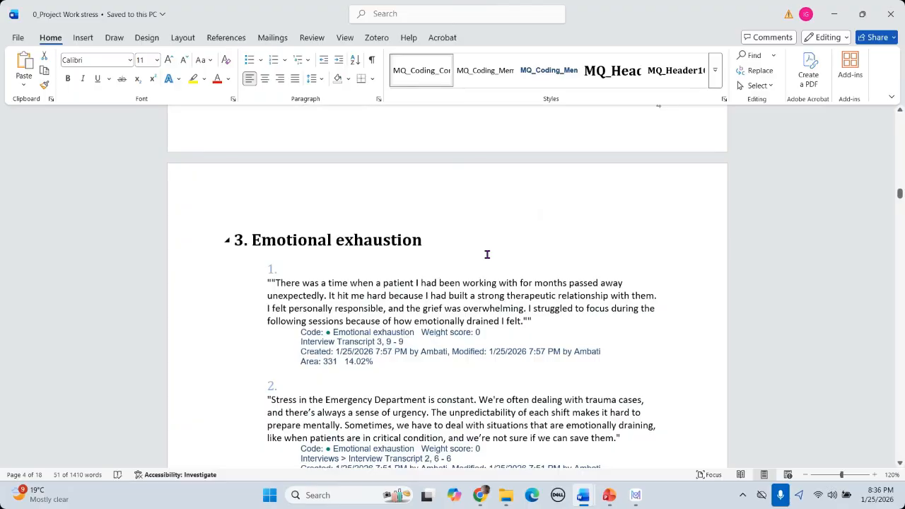
{"action": "left_click_drag", "start_coordinate": [271, 282], "coordinate": [564, 320]}
{"action": "left_click", "coordinate": [292, 240]}
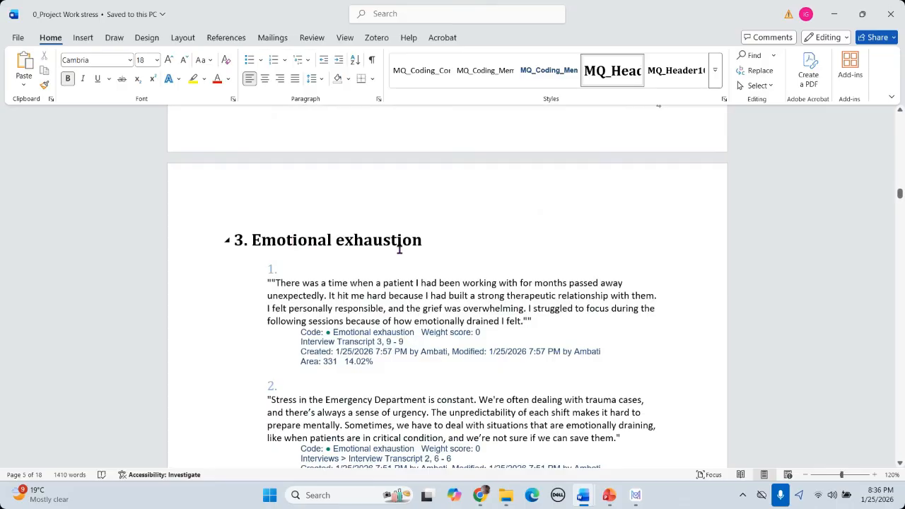
{"action": "scroll", "coordinate": [399, 249], "scroll_direction": "down", "scroll_amount": 15}
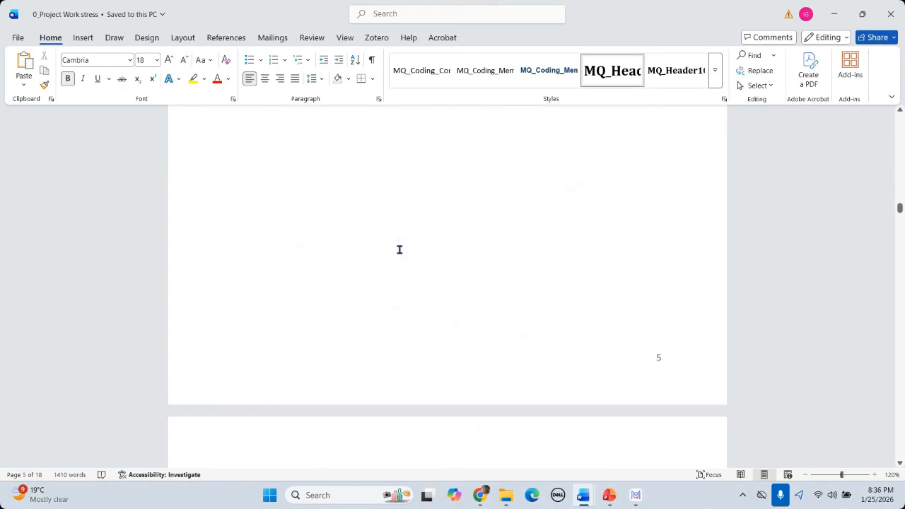
{"action": "scroll", "coordinate": [421, 267], "scroll_direction": "up", "scroll_amount": 15}
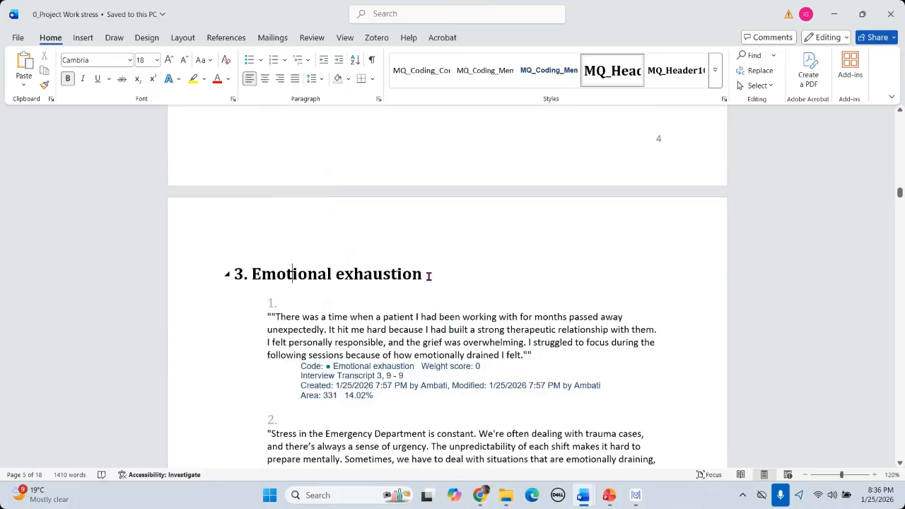
{"action": "scroll", "coordinate": [264, 146], "scroll_direction": "down", "scroll_amount": 3}
{"action": "left_click_drag", "start_coordinate": [268, 147], "coordinate": [632, 460]}
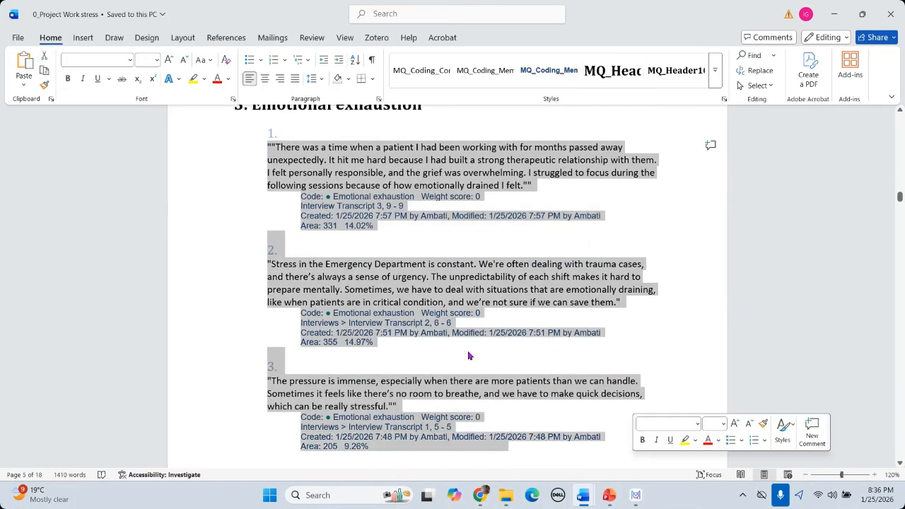
{"action": "scroll", "coordinate": [386, 311], "scroll_direction": "up", "scroll_amount": 2}
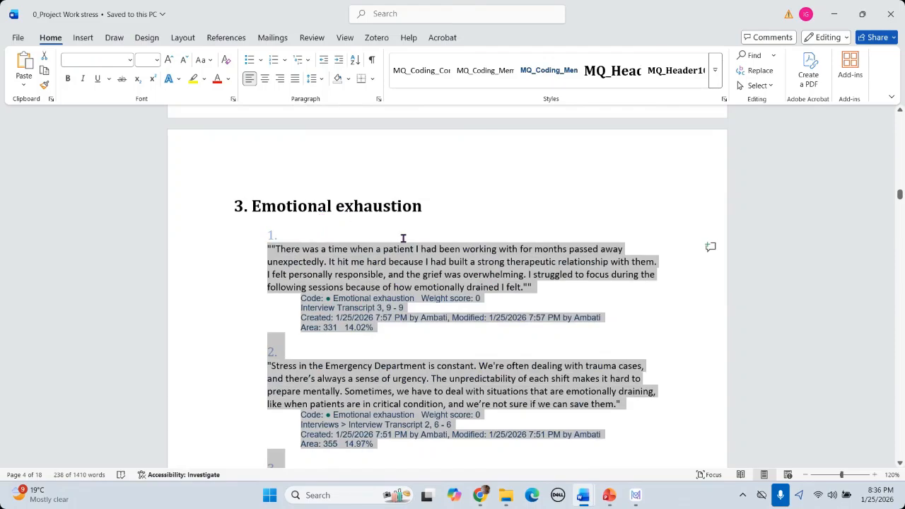
Step: Scroll down to the report's final page, selecting the memo icon at section 14
{"action": "scroll", "coordinate": [445, 267], "scroll_direction": "down", "scroll_amount": 20}
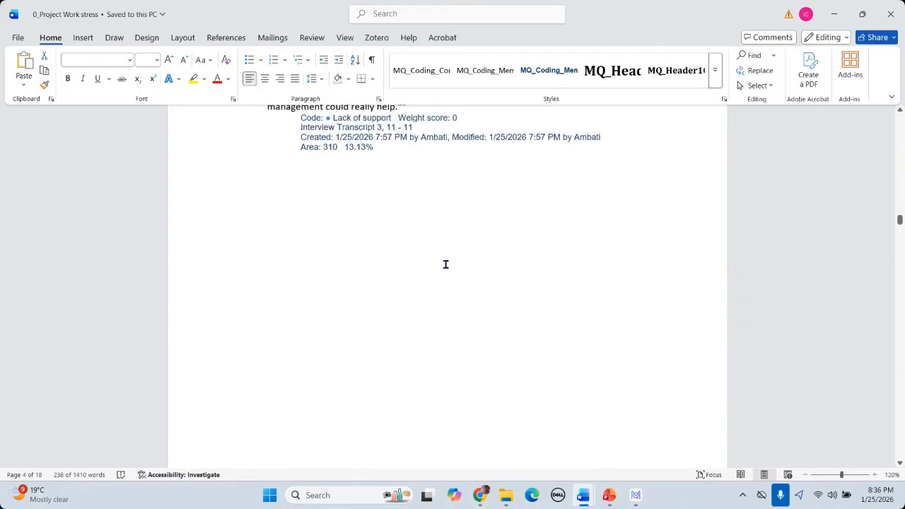
{"action": "scroll", "coordinate": [445, 264], "scroll_direction": "down", "scroll_amount": 10}
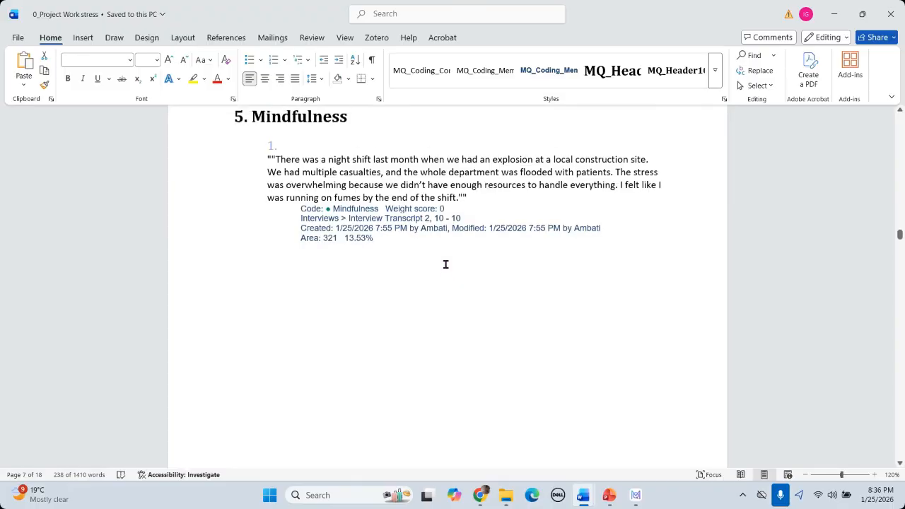
{"action": "scroll", "coordinate": [445, 264], "scroll_direction": "down", "scroll_amount": 10}
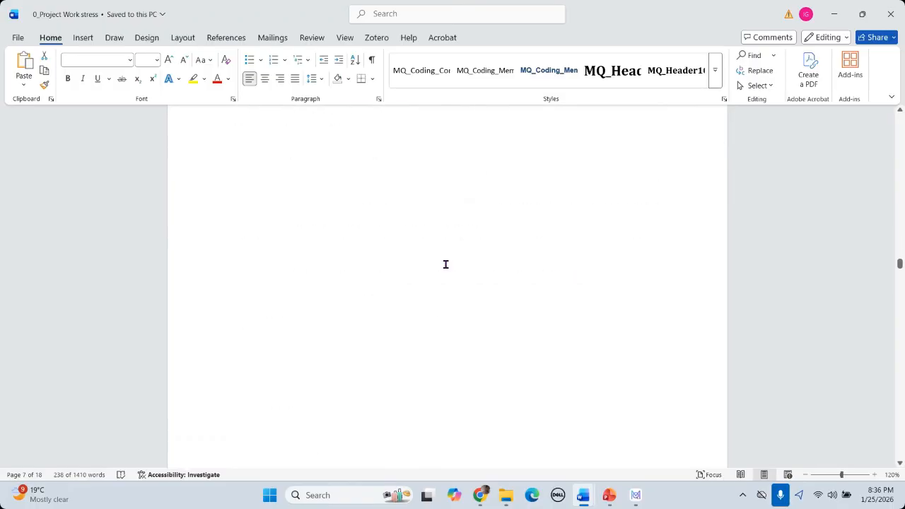
{"action": "scroll", "coordinate": [446, 264], "scroll_direction": "down", "scroll_amount": 10}
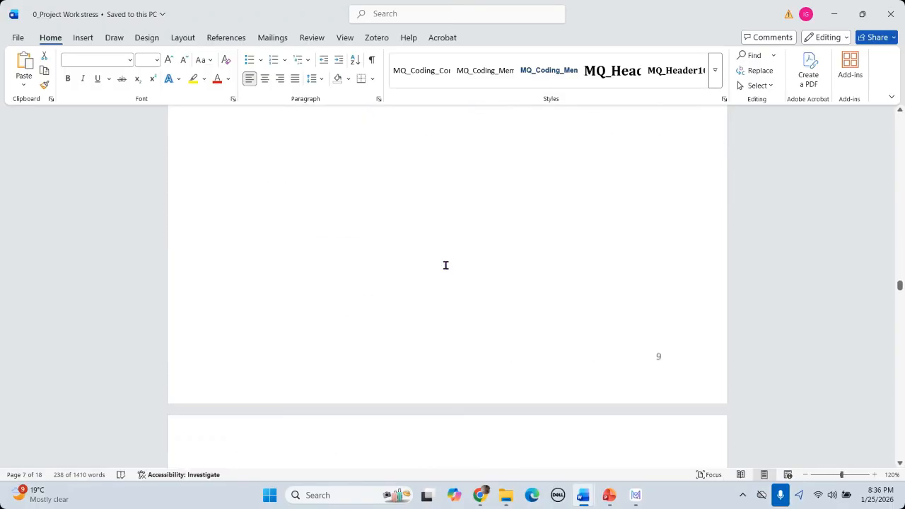
{"action": "scroll", "coordinate": [446, 265], "scroll_direction": "down", "scroll_amount": 2}
{"action": "scroll", "coordinate": [446, 265], "scroll_direction": "down", "scroll_amount": 20}
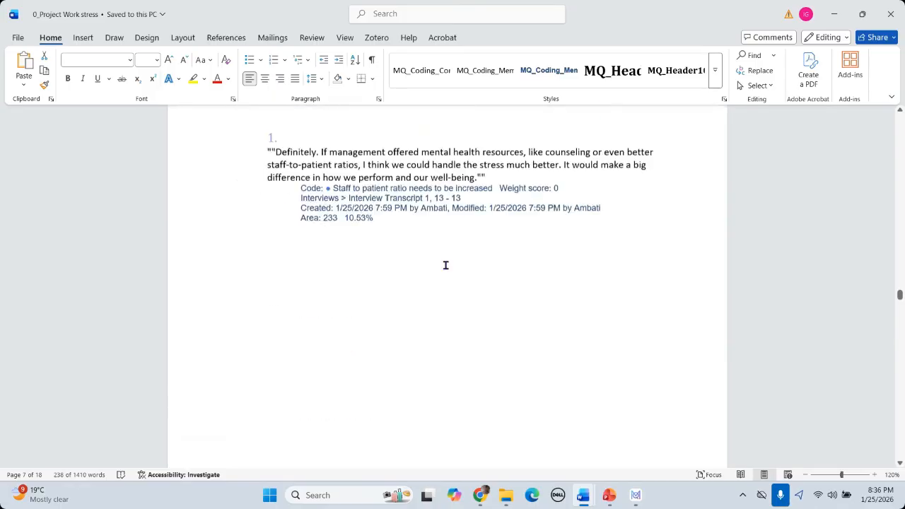
{"action": "scroll", "coordinate": [445, 265], "scroll_direction": "down", "scroll_amount": 20}
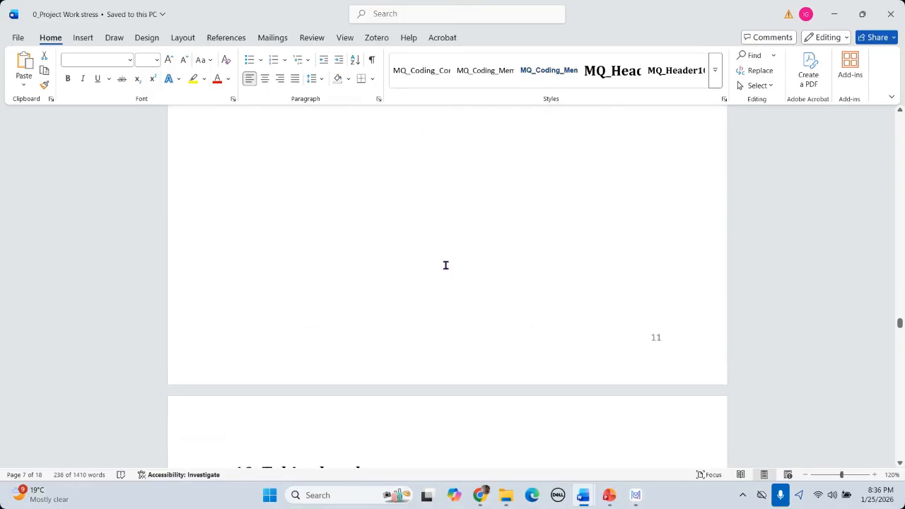
{"action": "scroll", "coordinate": [445, 265], "scroll_direction": "down", "scroll_amount": 20}
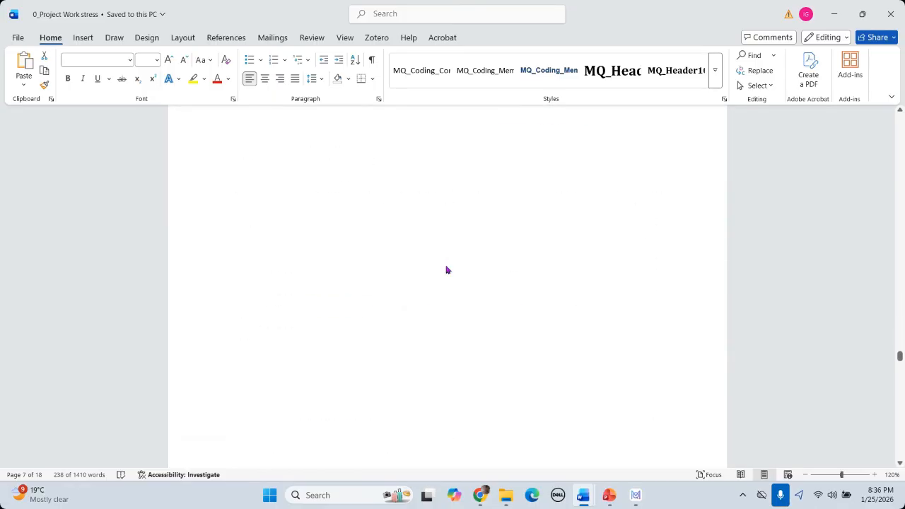
{"action": "scroll", "coordinate": [445, 265], "scroll_direction": "down", "scroll_amount": 5}
{"action": "scroll", "coordinate": [446, 265], "scroll_direction": "down", "scroll_amount": 10}
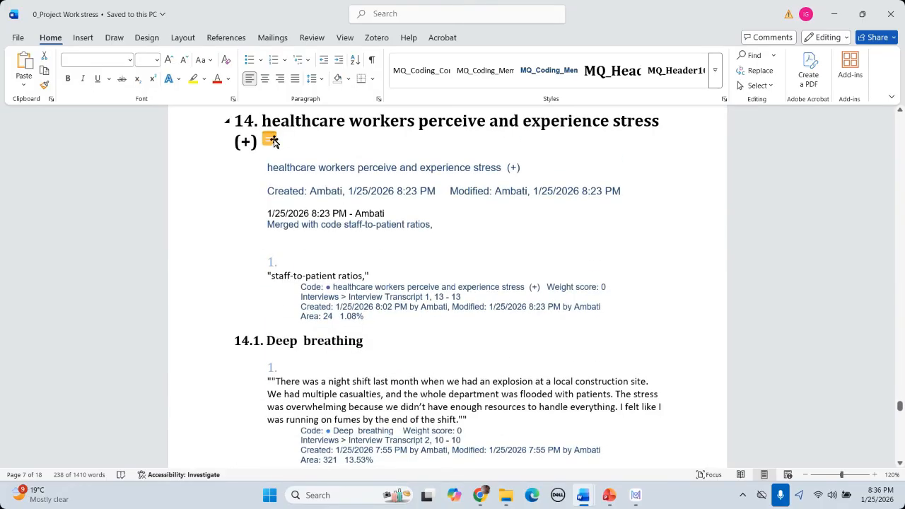
{"action": "left_click", "coordinate": [273, 141]}
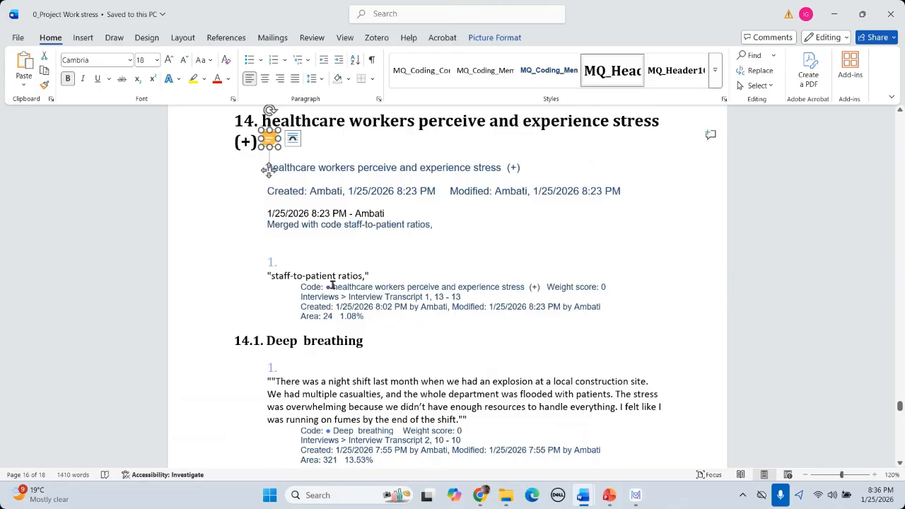
{"action": "scroll", "coordinate": [529, 257], "scroll_direction": "down", "scroll_amount": 15}
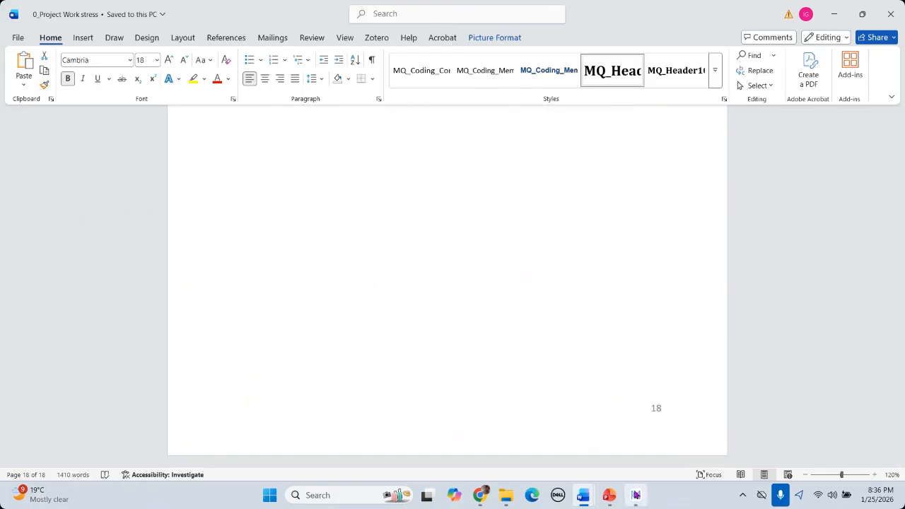
Step: Switch to the Day 03 Thematic Analysis deck and go to slide 26, Stage 6: Reporting the Results
{"action": "left_click", "coordinate": [635, 489]}
{"action": "mouse_move", "coordinate": [609, 495]}
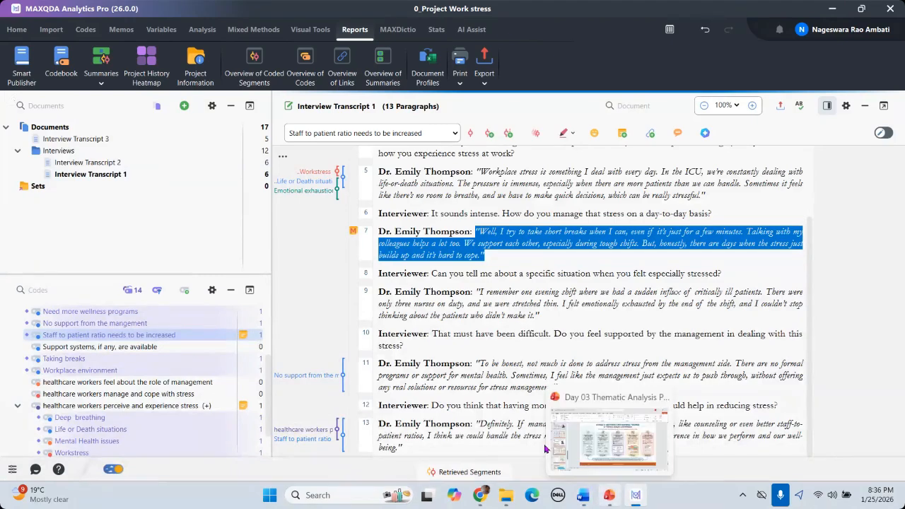
{"action": "left_click", "coordinate": [545, 448]}
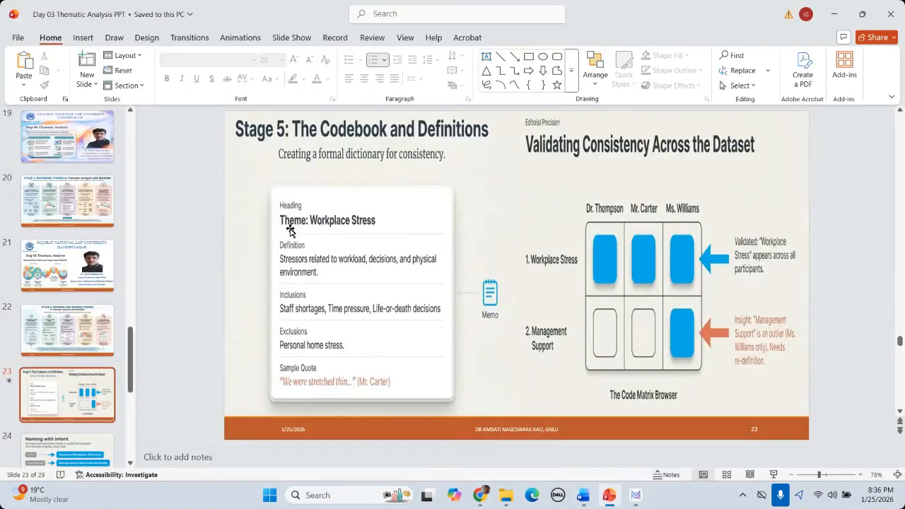
{"action": "scroll", "coordinate": [290, 229], "scroll_direction": "down", "scroll_amount": 1}
{"action": "scroll", "coordinate": [289, 230], "scroll_direction": "down", "scroll_amount": 1}
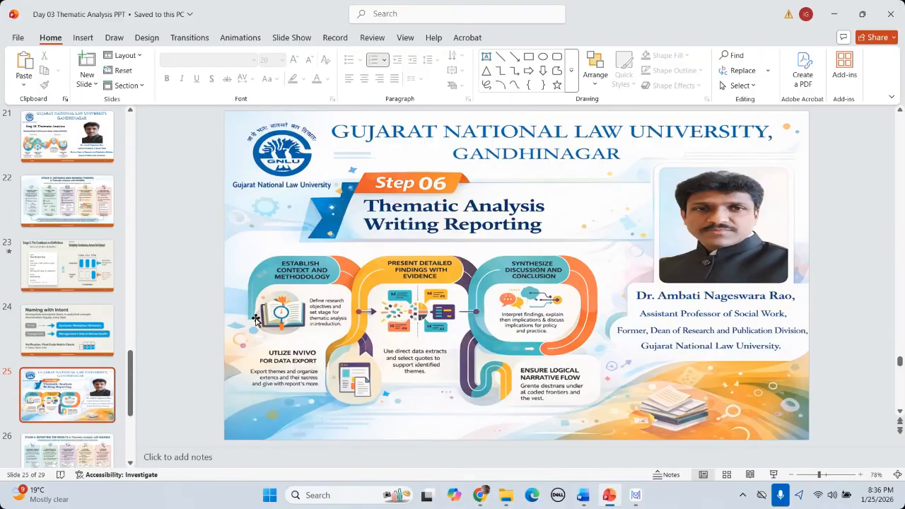
{"action": "left_click", "coordinate": [78, 445]}
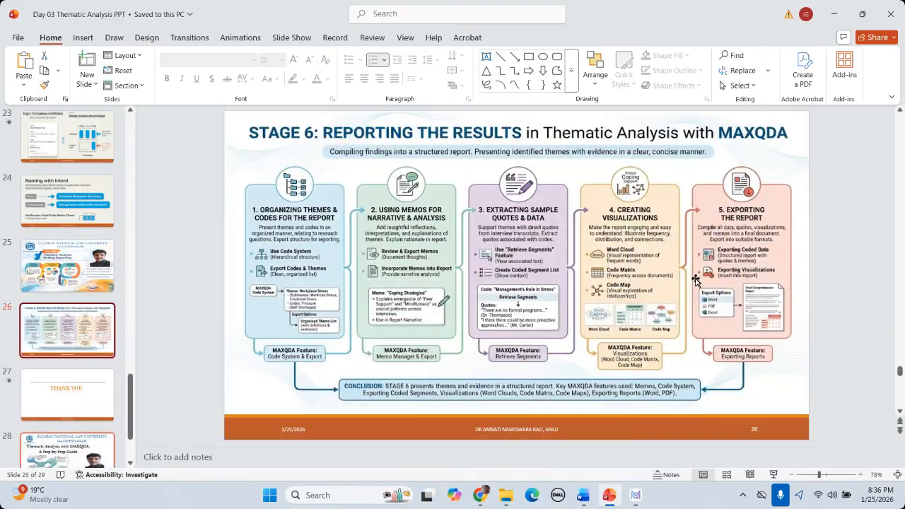